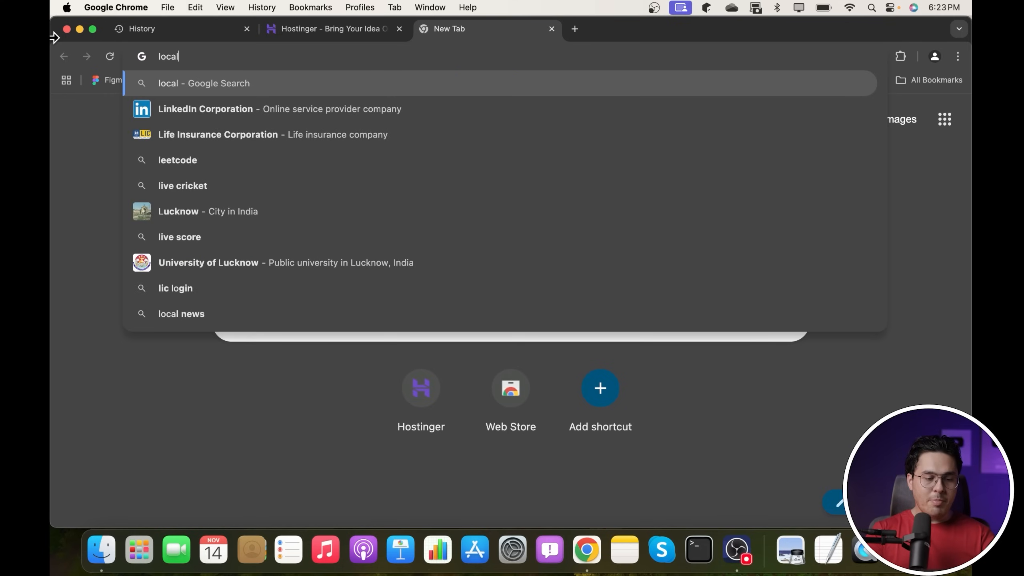
- Search for 'local wp' and open the localwp.com website
{"action": "type", "text": "p"}
{"action": "key", "text": "Return"}
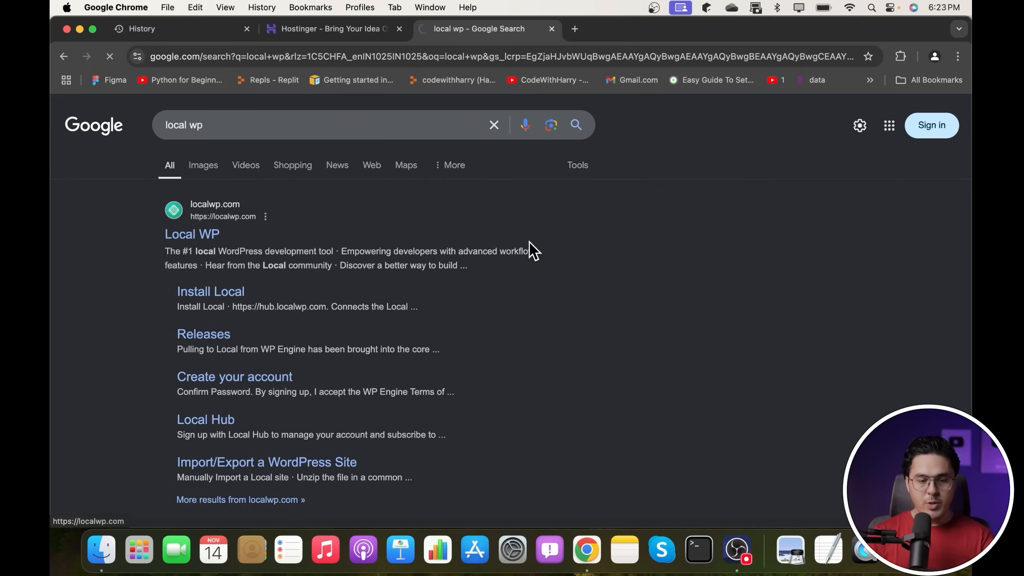
{"action": "left_click", "coordinate": [529, 242]}
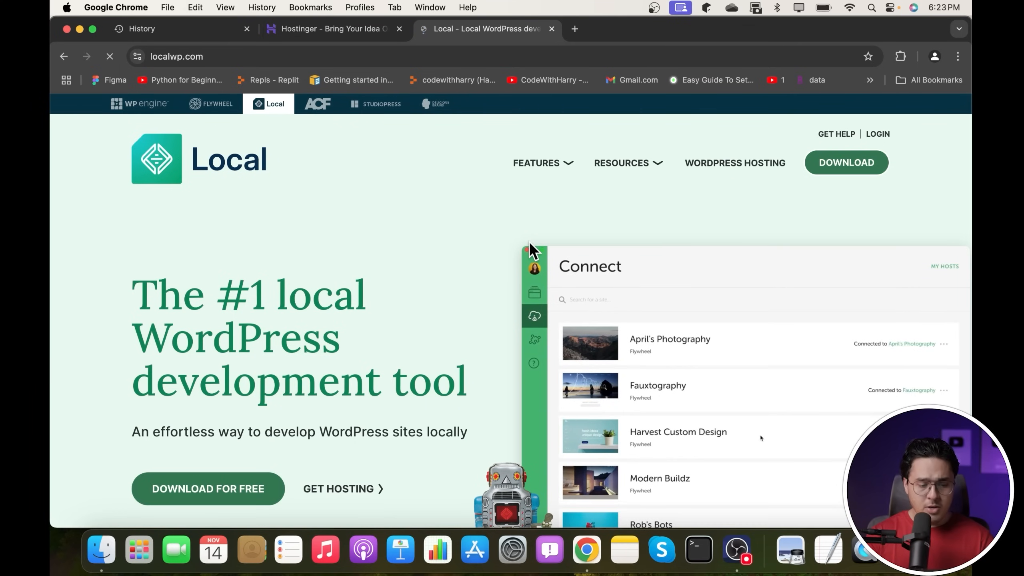
- Request the free Local download for Mac Apple Silicon and check the download's progress
{"action": "left_click", "coordinate": [204, 496]}
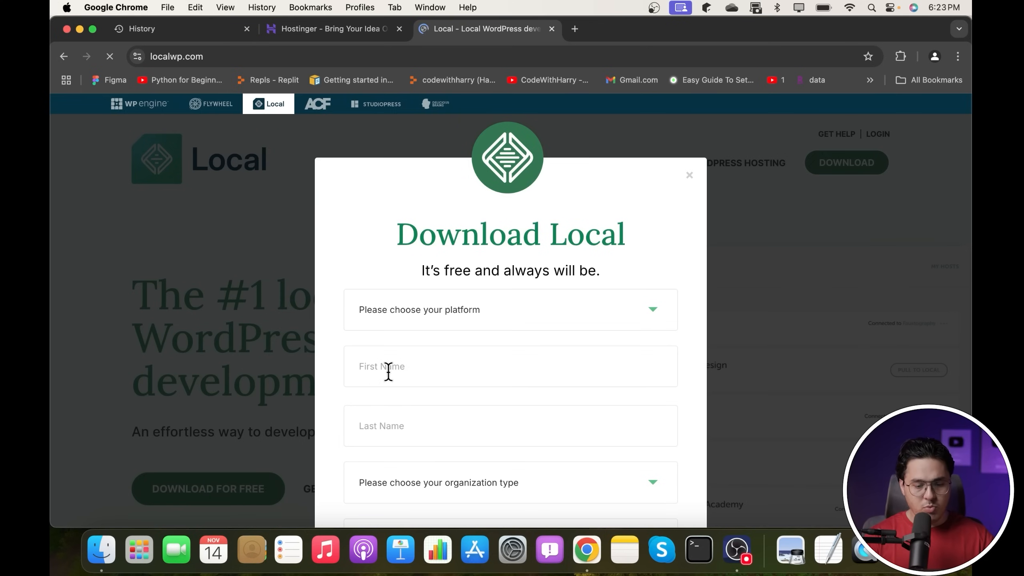
{"action": "left_click", "coordinate": [449, 318]}
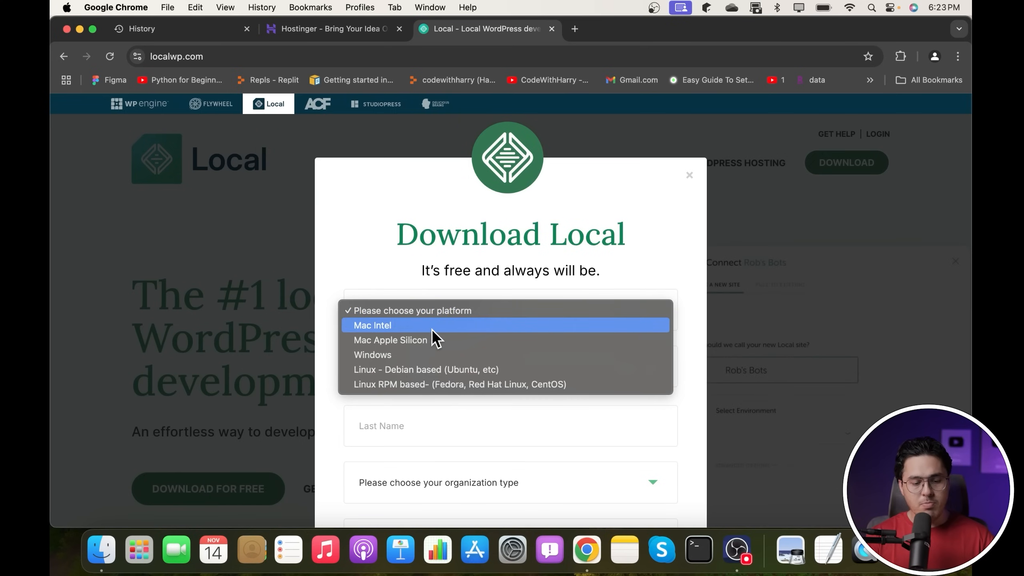
{"action": "left_click", "coordinate": [431, 342]}
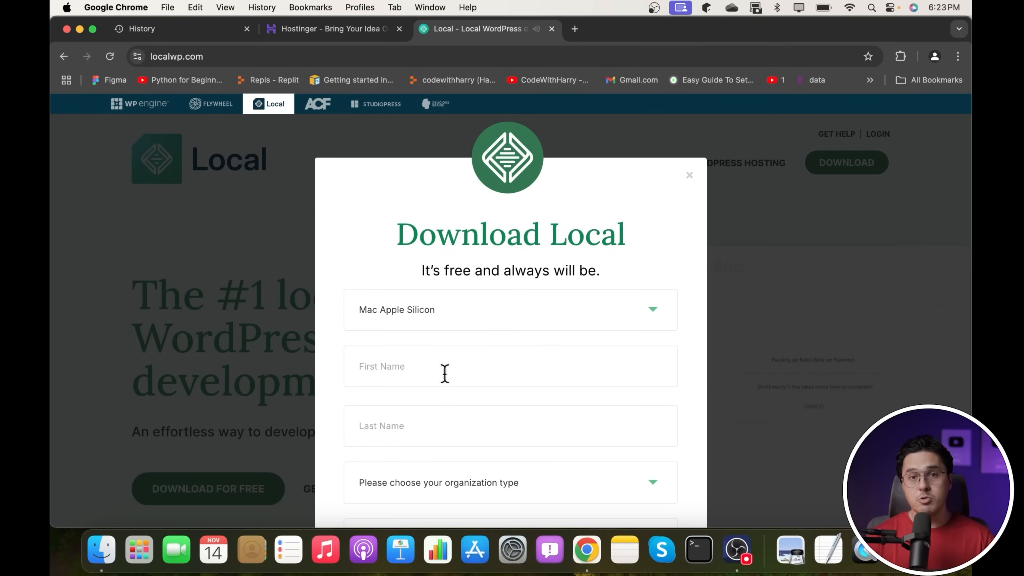
{"action": "left_click", "coordinate": [448, 380]}
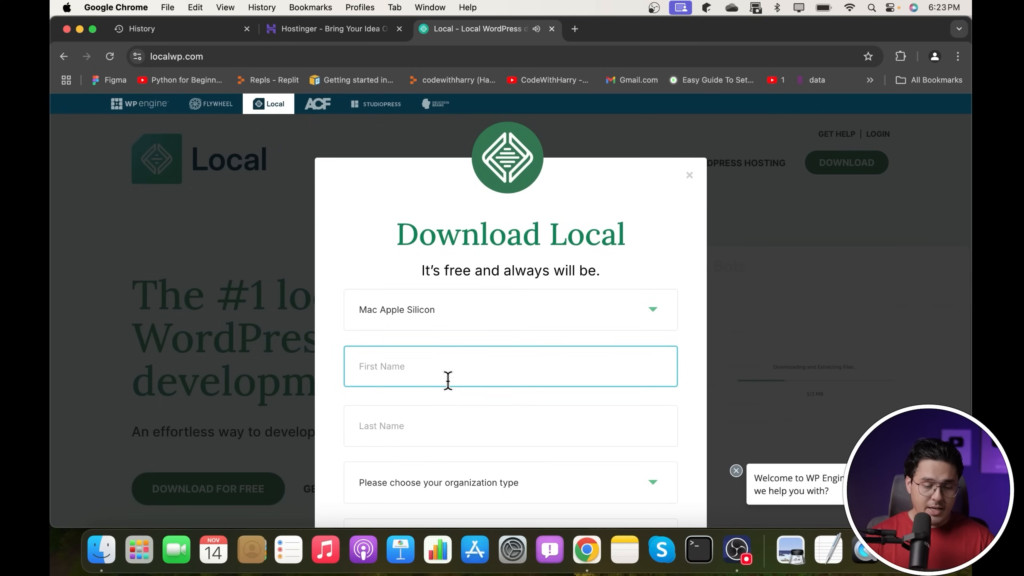
{"action": "left_click", "coordinate": [426, 502]}
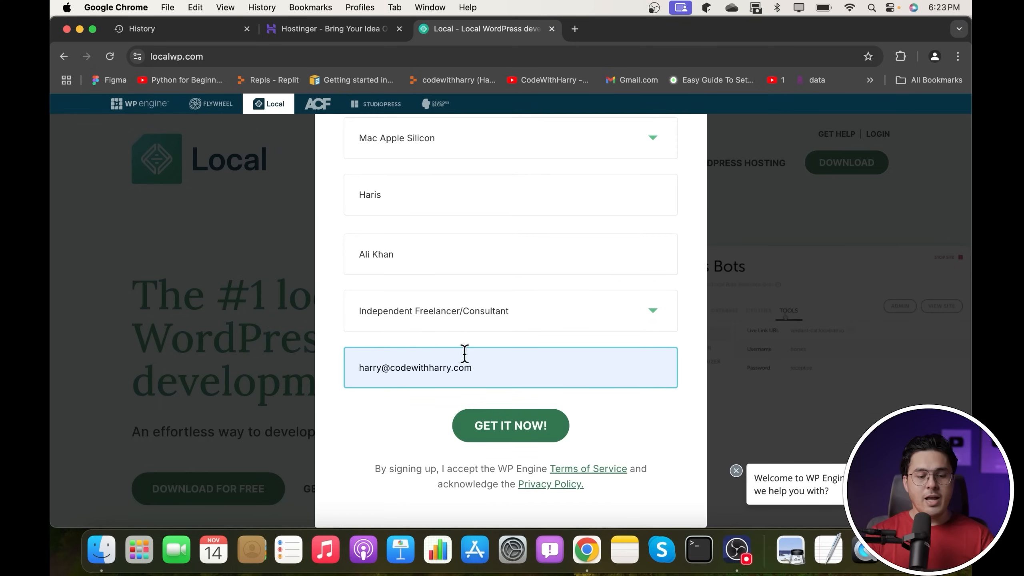
{"action": "left_click", "coordinate": [533, 440]}
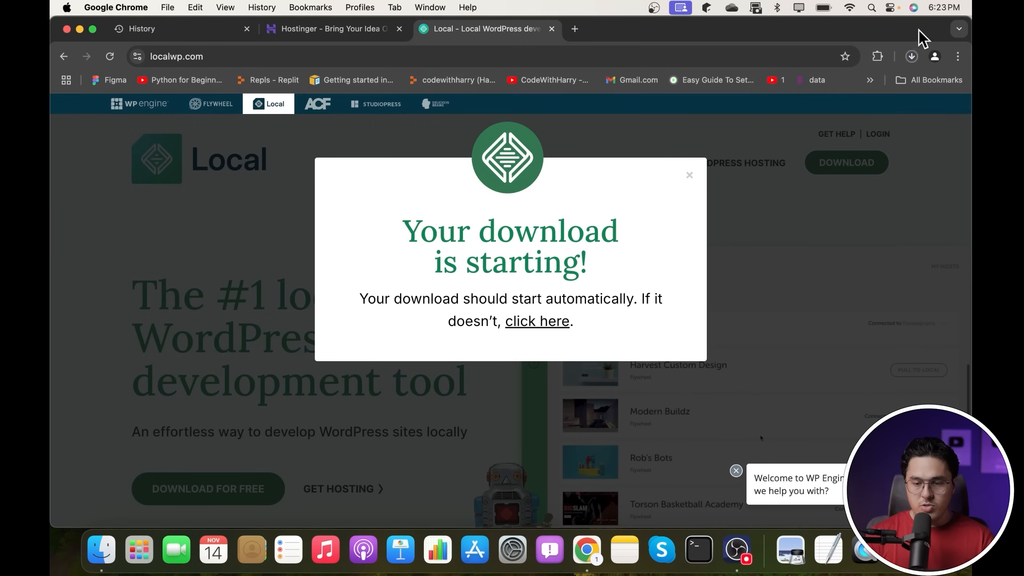
{"action": "left_click", "coordinate": [911, 56]}
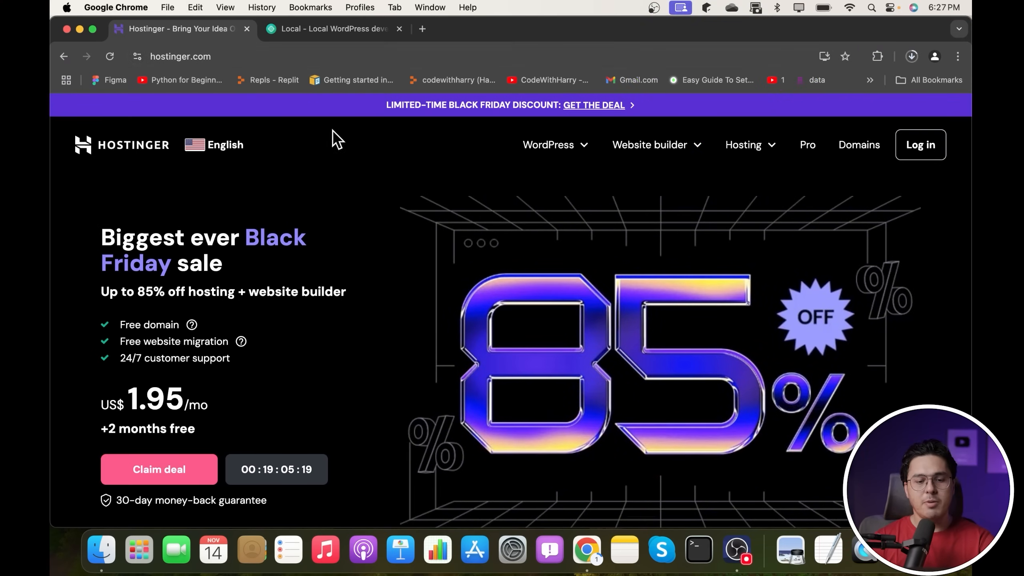
- Scroll through the Hostinger homepage's Black Friday hero section
{"action": "scroll", "coordinate": [538, 312], "scroll_direction": "down", "scroll_amount": 2}
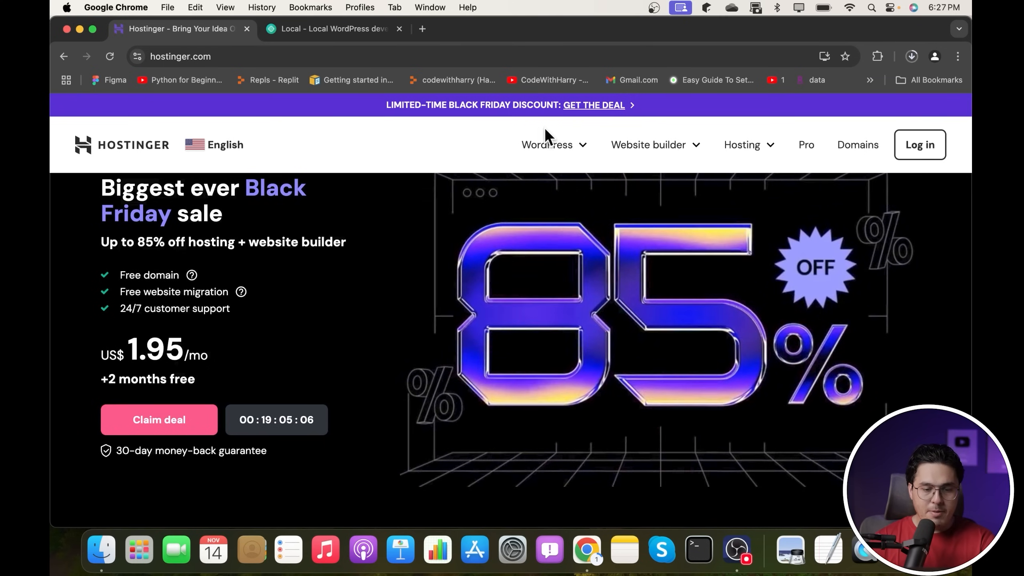
- Open the Managed WordPress hosting page and highlight its Black Friday sale headline
{"action": "left_click", "coordinate": [543, 146]}
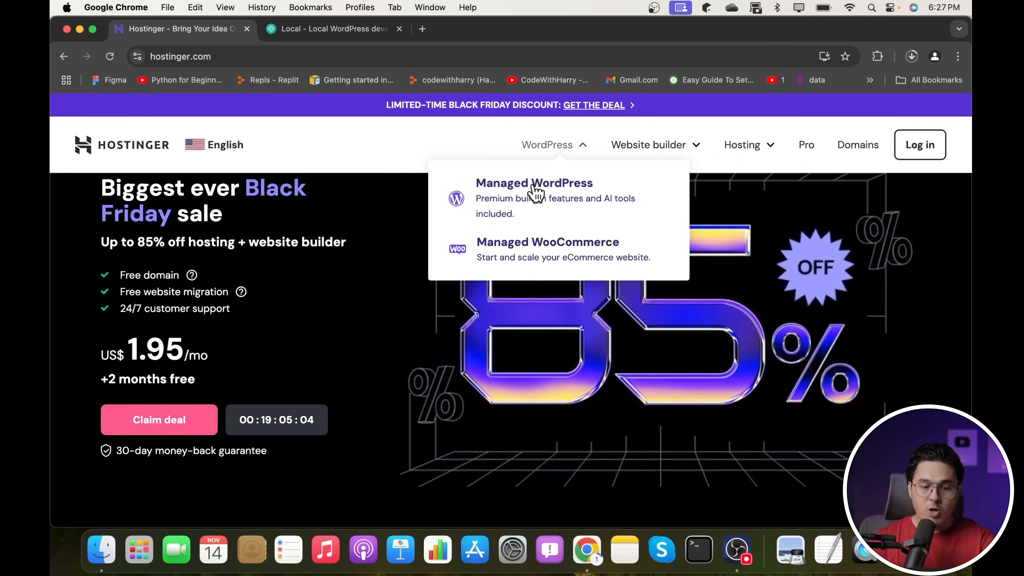
{"action": "left_click", "coordinate": [524, 201]}
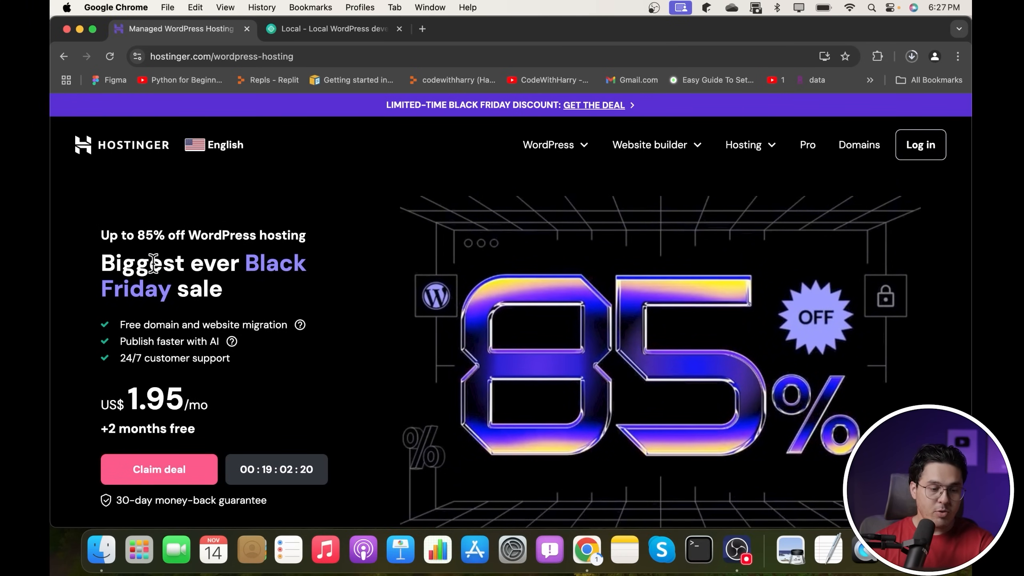
{"action": "left_click_drag", "start_coordinate": [153, 265], "coordinate": [258, 283]}
{"action": "left_click", "coordinate": [259, 283]}
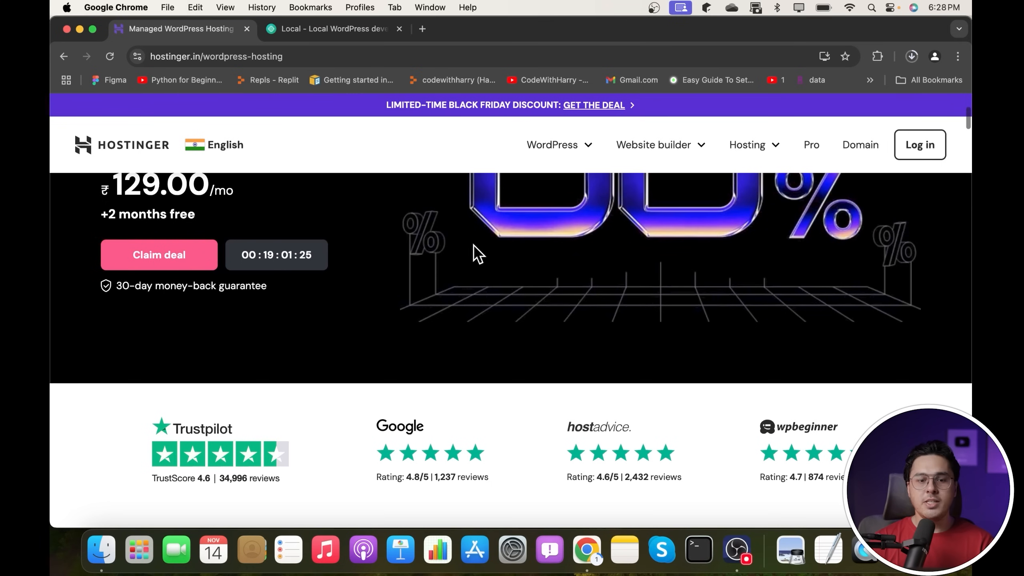
- Dismiss the Kodee chat and choose the Premium plan from the pricing section
{"action": "scroll", "coordinate": [474, 245], "scroll_direction": "down", "scroll_amount": 5}
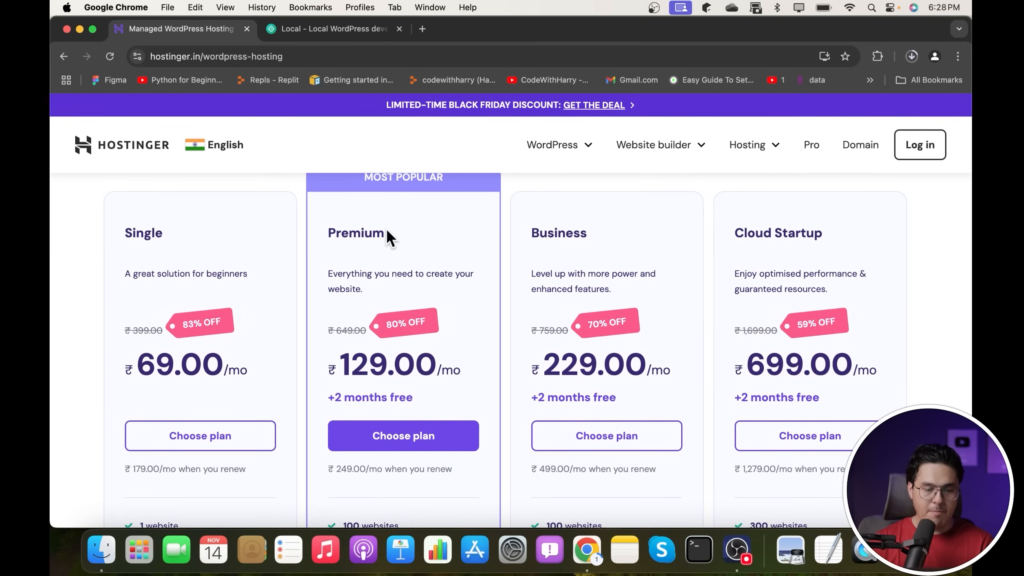
{"action": "scroll", "coordinate": [375, 288], "scroll_direction": "down", "scroll_amount": 1}
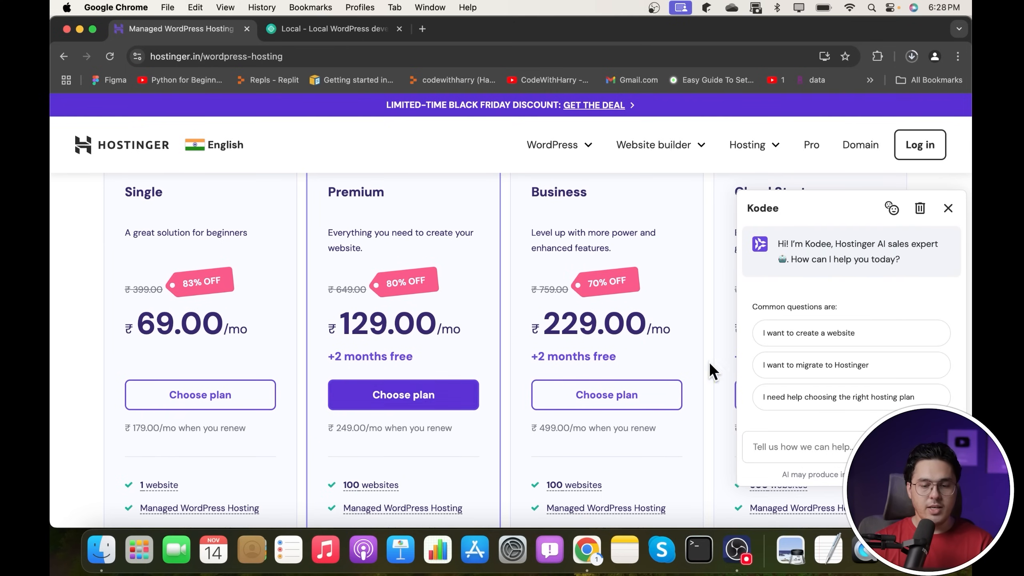
{"action": "left_click", "coordinate": [951, 210]}
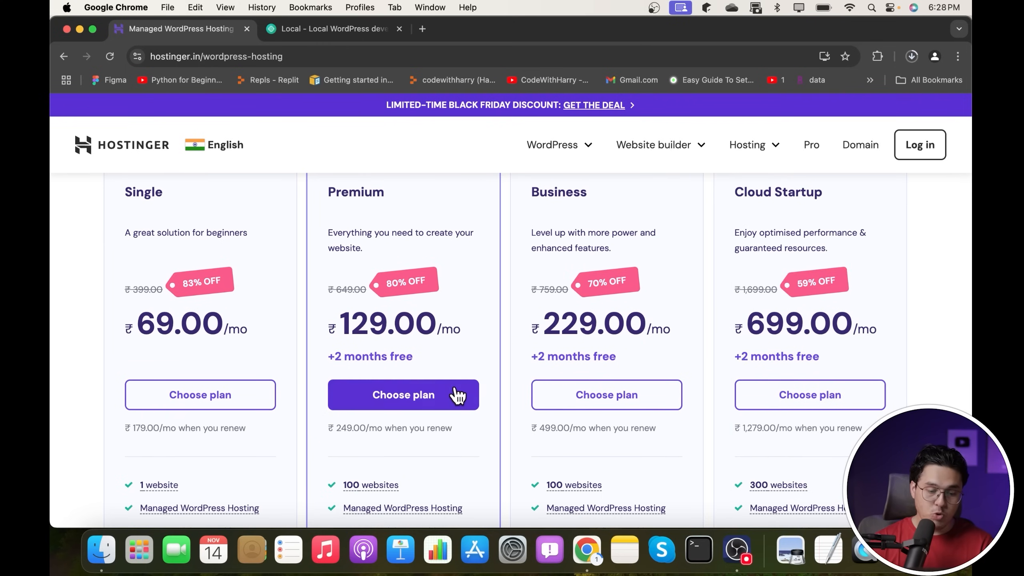
{"action": "scroll", "coordinate": [439, 303], "scroll_direction": "down", "scroll_amount": 3}
{"action": "left_click", "coordinate": [437, 295]}
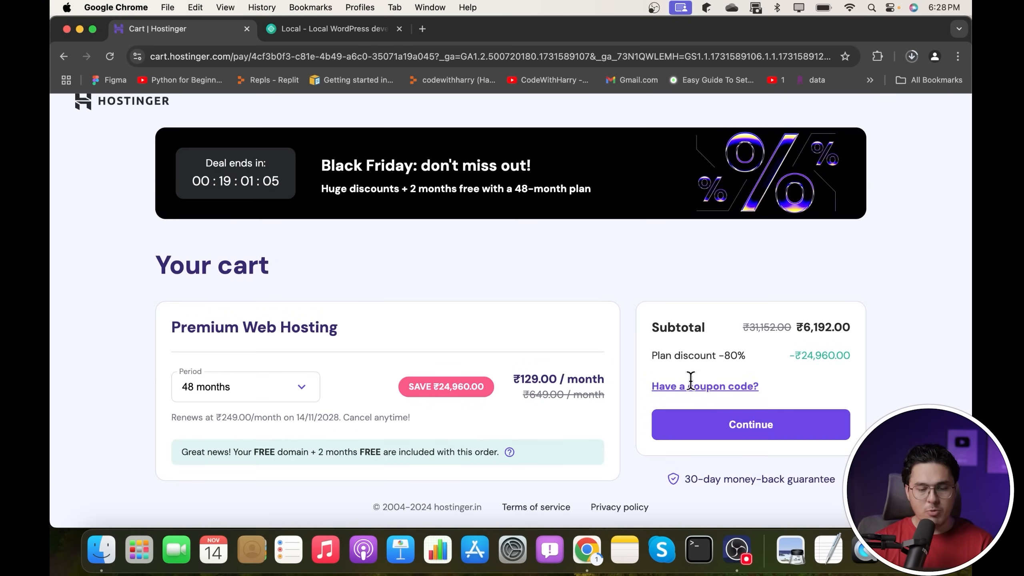
- Apply the coupon code CODEWITHHARRY to the Premium hosting cart
{"action": "left_click", "coordinate": [691, 385]}
{"action": "left_click", "coordinate": [698, 424]}
{"action": "type", "text": "CODEWITHHARRY"}
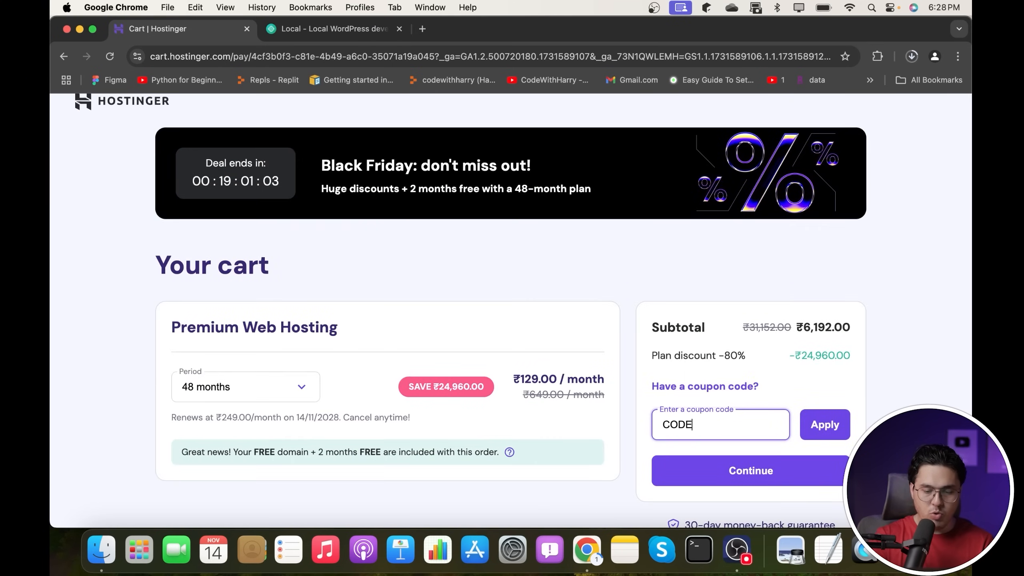
{"action": "left_click", "coordinate": [824, 424]}
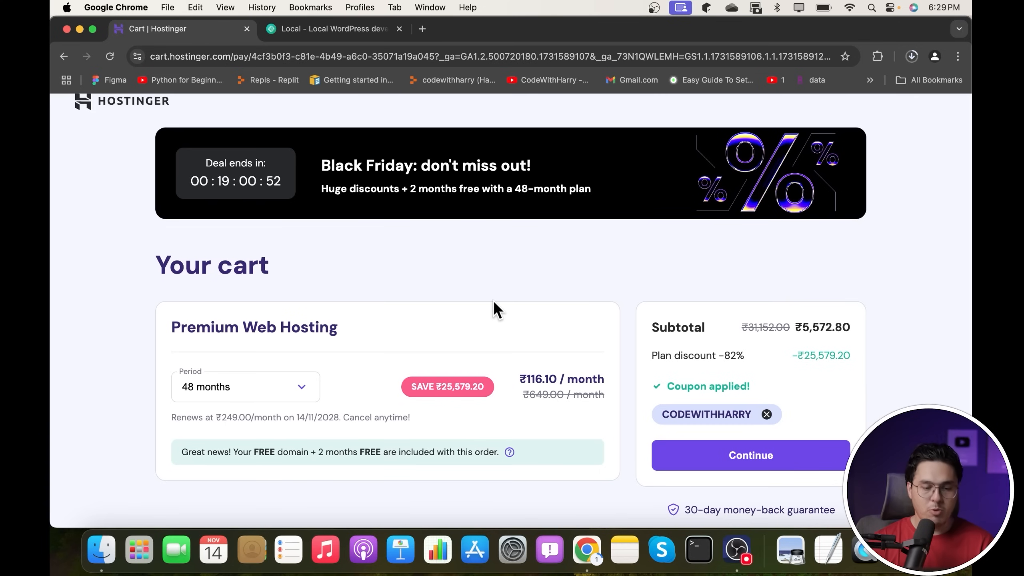
- Continue checkout by signing up with Google and editing the billing address details
{"action": "scroll", "coordinate": [497, 309], "scroll_direction": "down", "scroll_amount": 1}
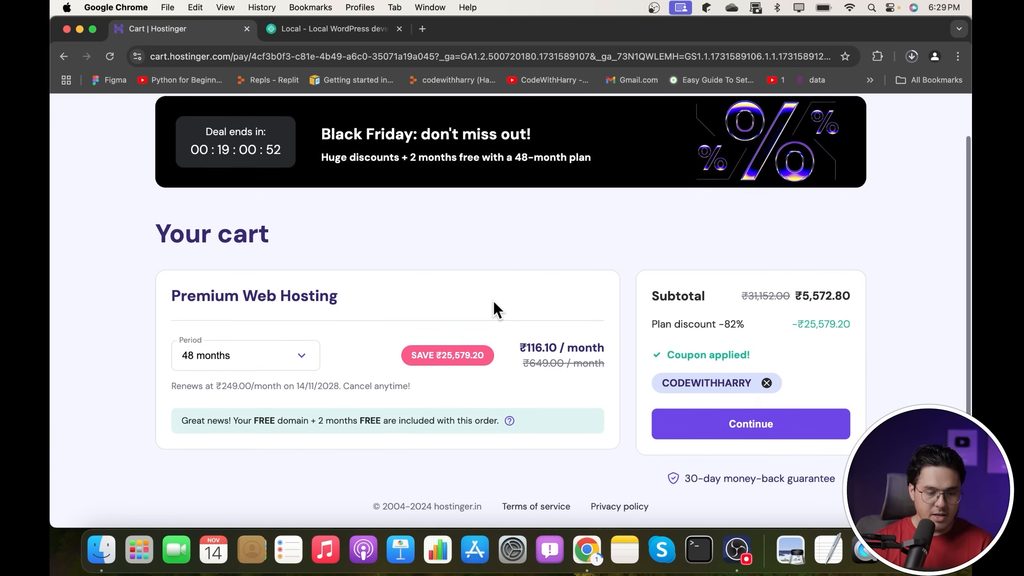
{"action": "left_click", "coordinate": [713, 418]}
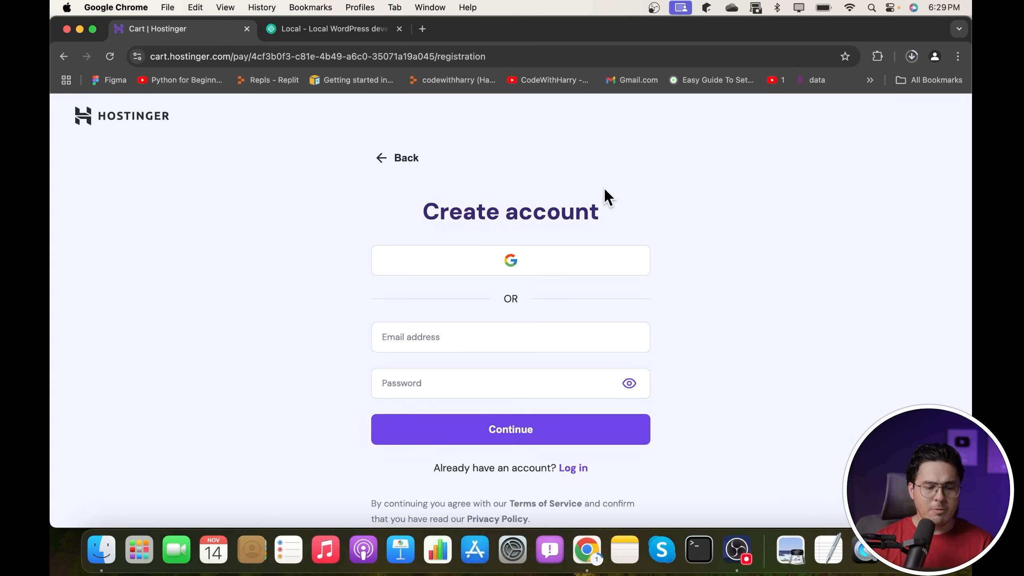
{"action": "left_click", "coordinate": [509, 261]}
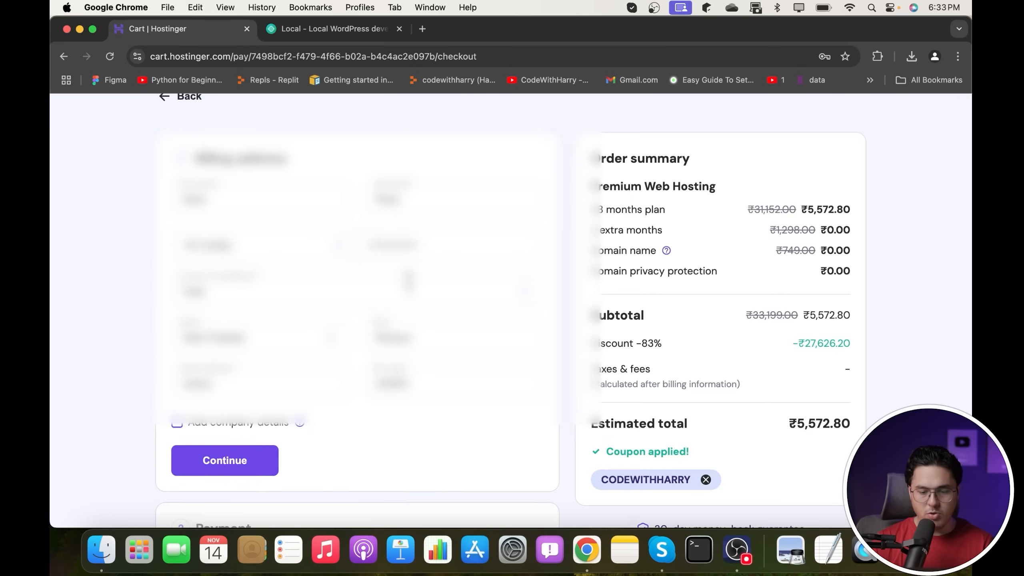
{"action": "scroll", "coordinate": [599, 275], "scroll_direction": "down", "scroll_amount": 3}
{"action": "scroll", "coordinate": [600, 274], "scroll_direction": "up", "scroll_amount": 3}
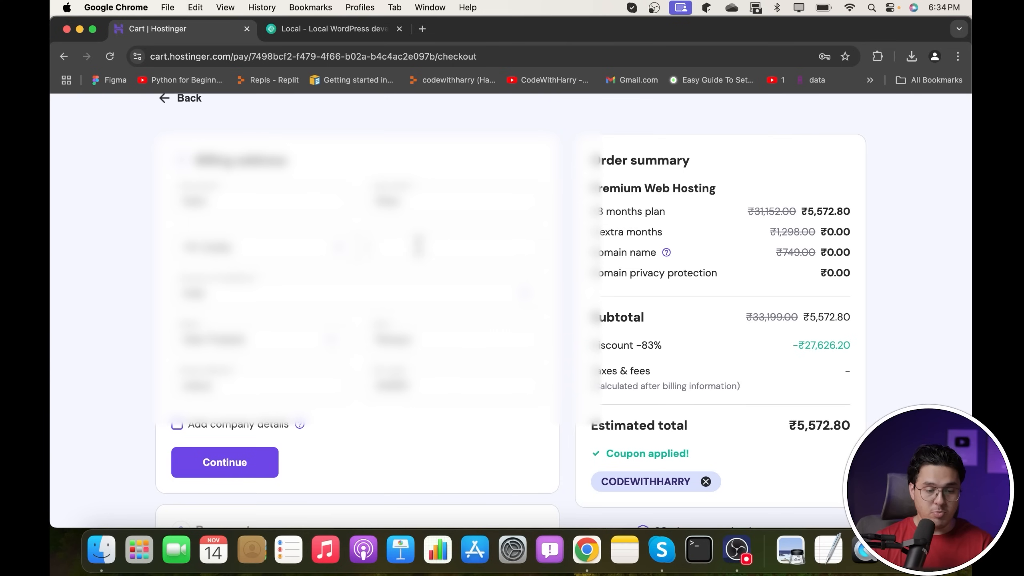
{"action": "left_click", "coordinate": [419, 246]}
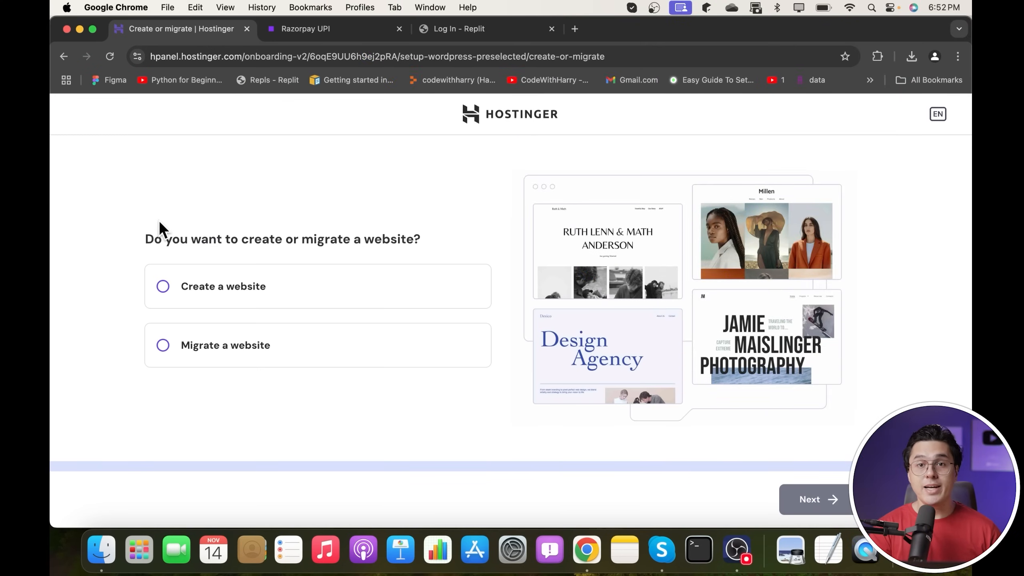
- Create a new website, confirm the WordPress admin login, and choose Blog as the site type
{"action": "left_click", "coordinate": [227, 291]}
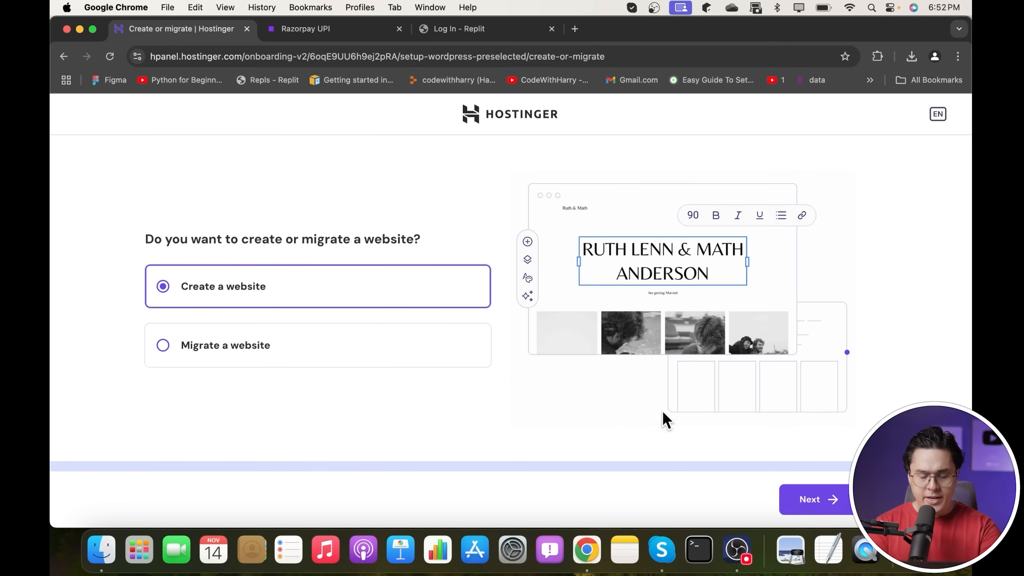
{"action": "left_click", "coordinate": [810, 499]}
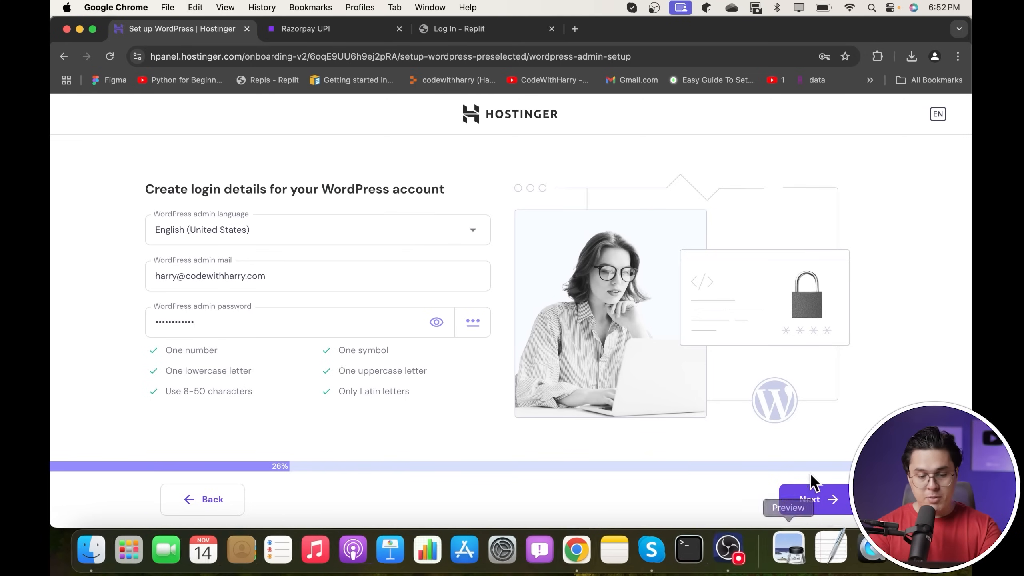
{"action": "left_click", "coordinate": [813, 500]}
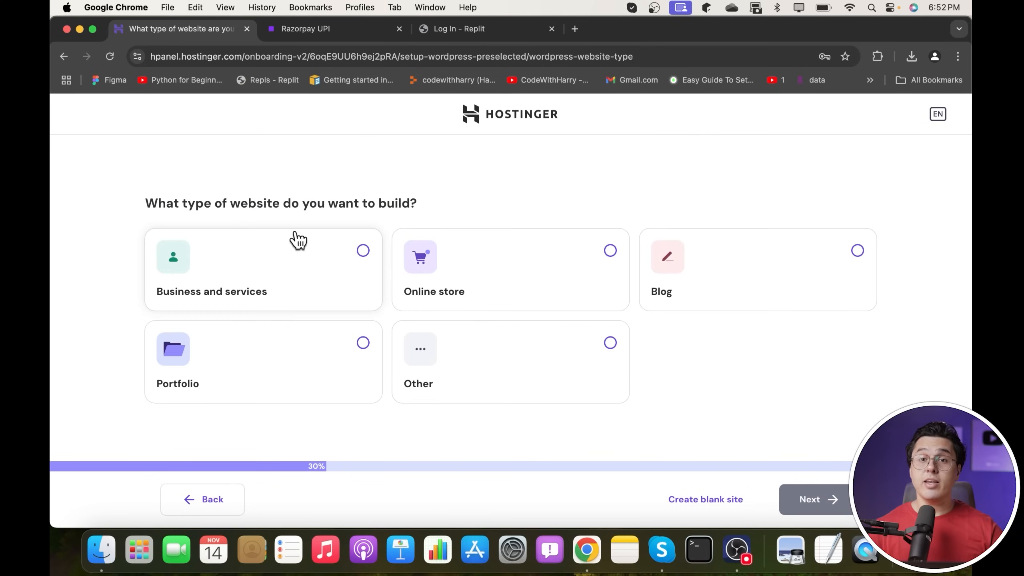
{"action": "left_click", "coordinate": [768, 257]}
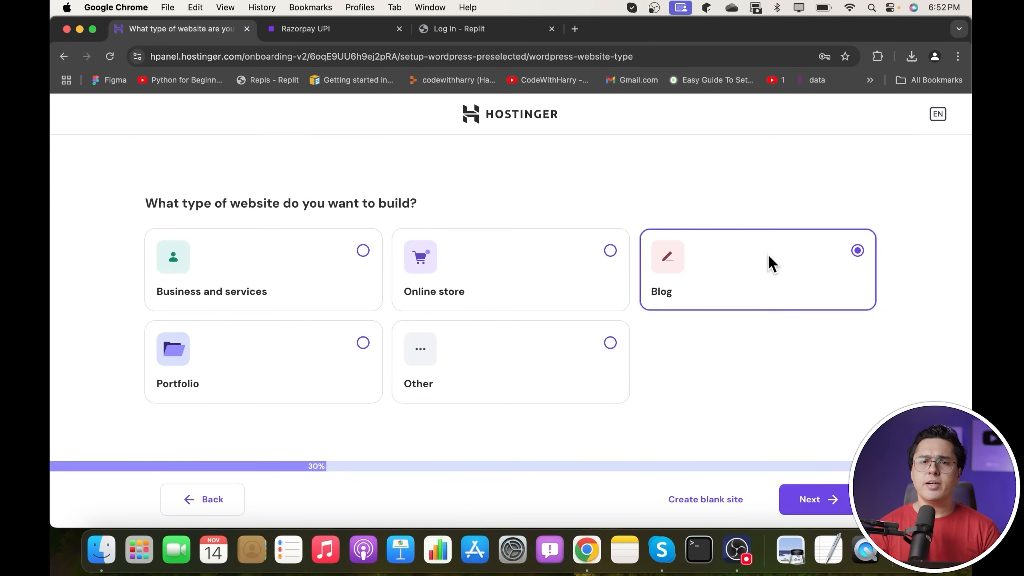
{"action": "left_click", "coordinate": [840, 503]}
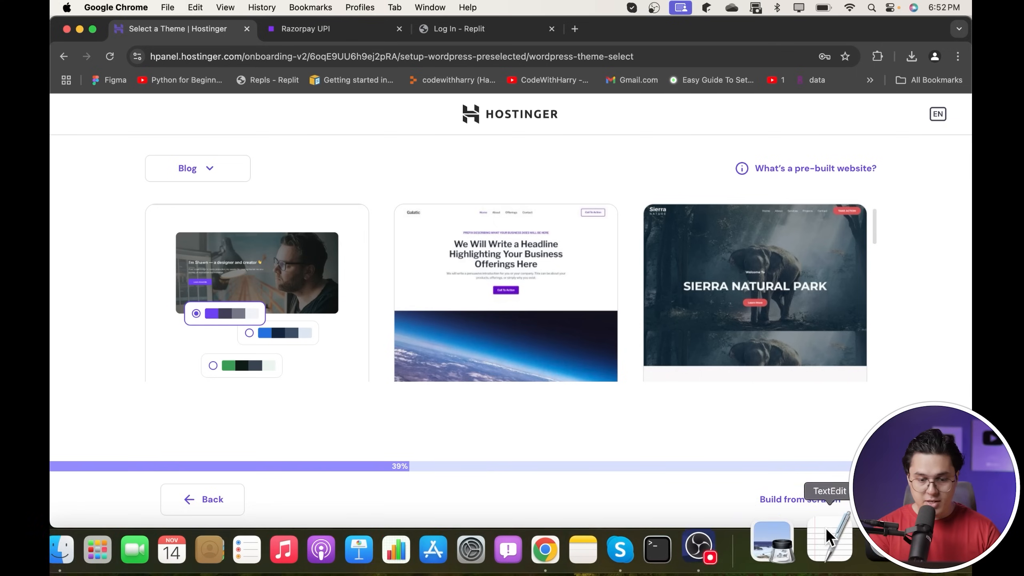
- Start from a blank site, untick Omnisend and All in One SEO, and skip plugins
{"action": "left_click", "coordinate": [784, 504]}
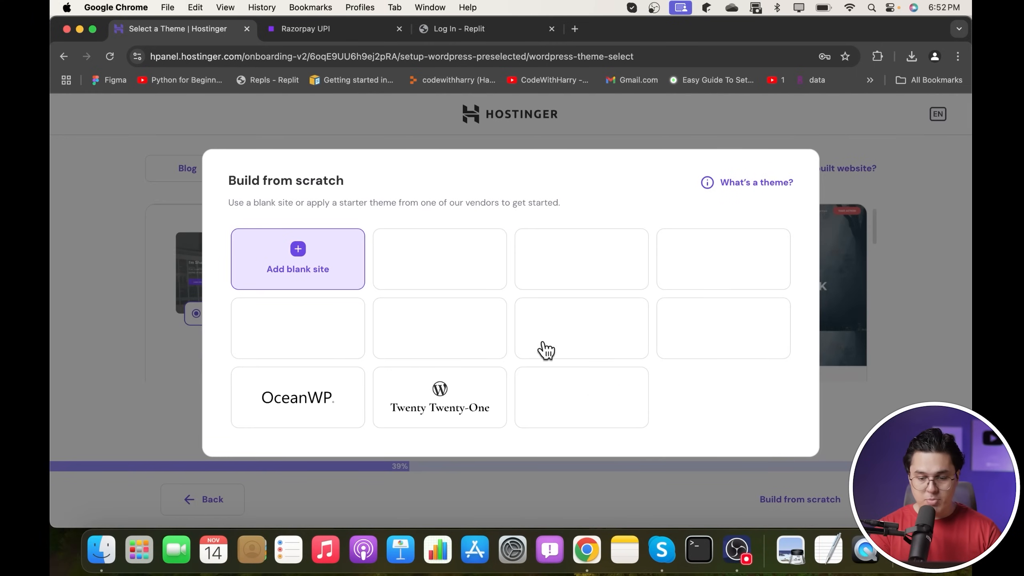
{"action": "left_click", "coordinate": [312, 271]}
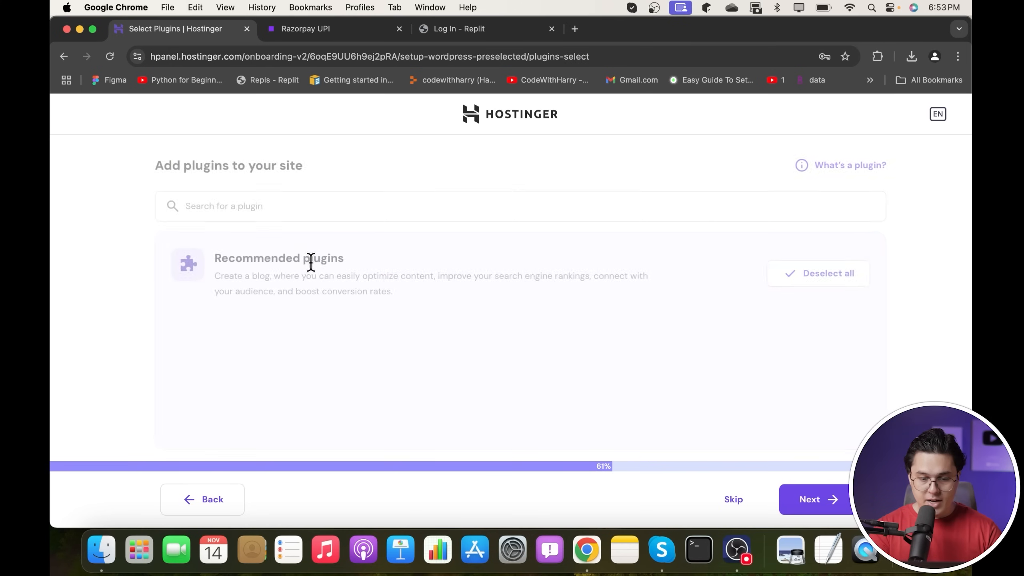
{"action": "scroll", "coordinate": [444, 230], "scroll_direction": "down", "scroll_amount": 5}
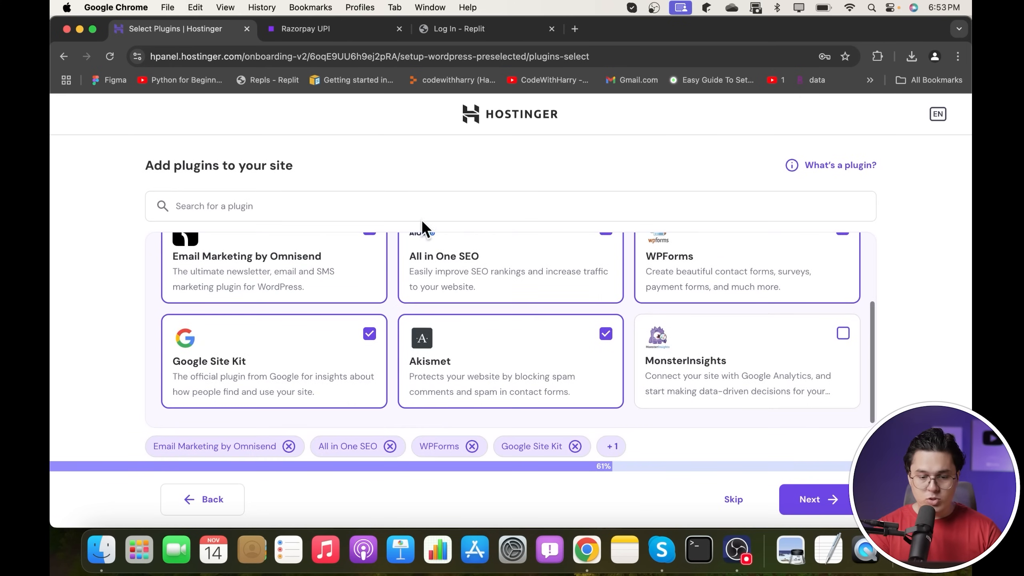
{"action": "scroll", "coordinate": [347, 272], "scroll_direction": "up", "scroll_amount": 3}
{"action": "left_click", "coordinate": [369, 293]}
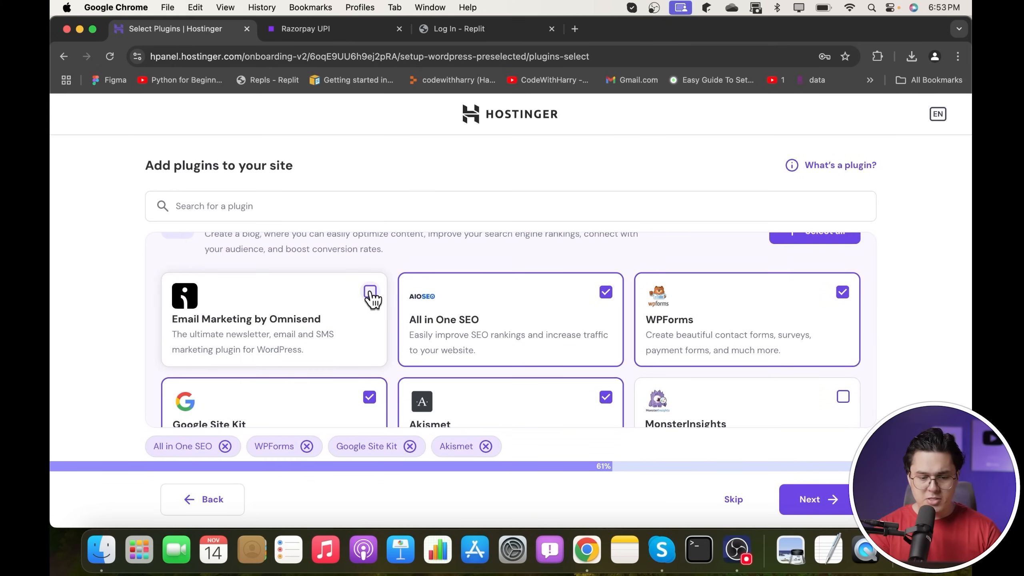
{"action": "left_click", "coordinate": [605, 292]}
{"action": "left_click", "coordinate": [730, 505]}
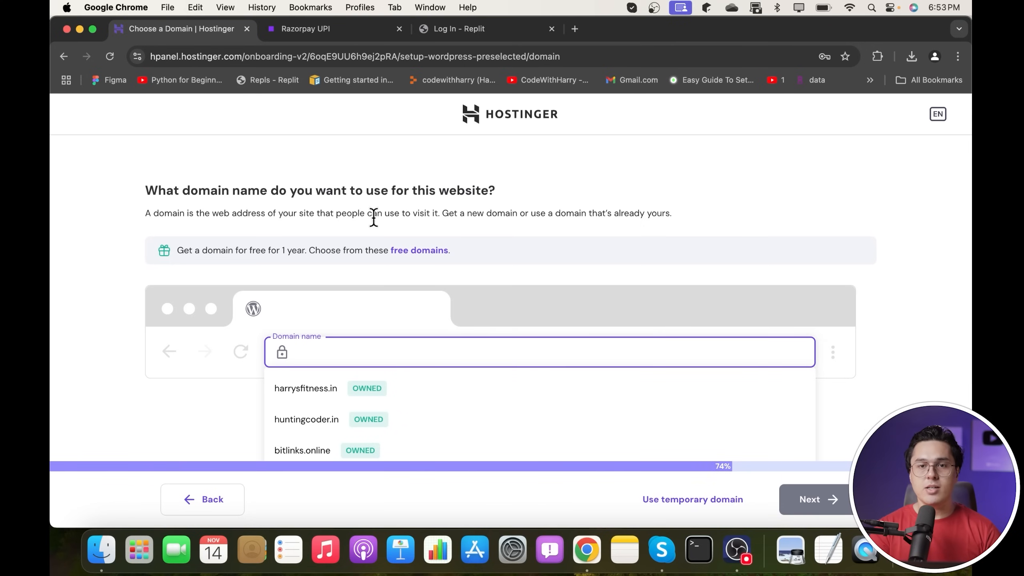
- Claim the free mediaboxagency.in domain and finish its registration
{"action": "type", "text": "mediaboxagency.in"}
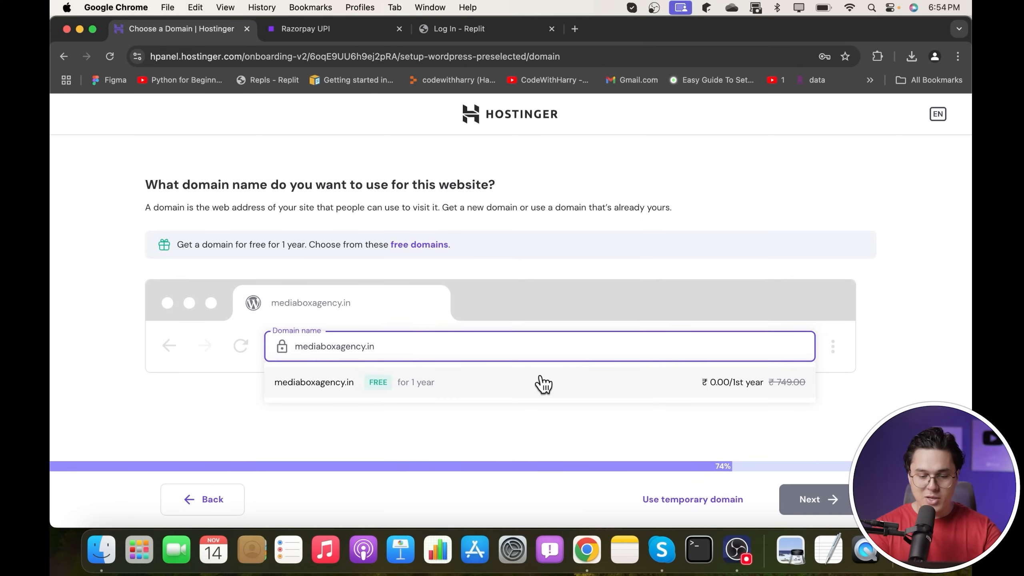
{"action": "left_click", "coordinate": [450, 382]}
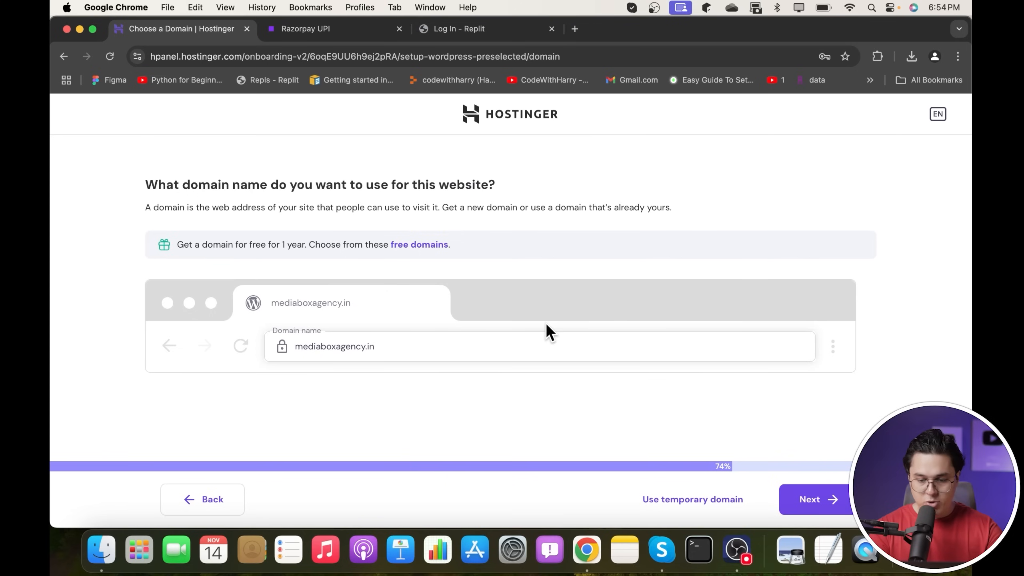
{"action": "left_click", "coordinate": [468, 355]}
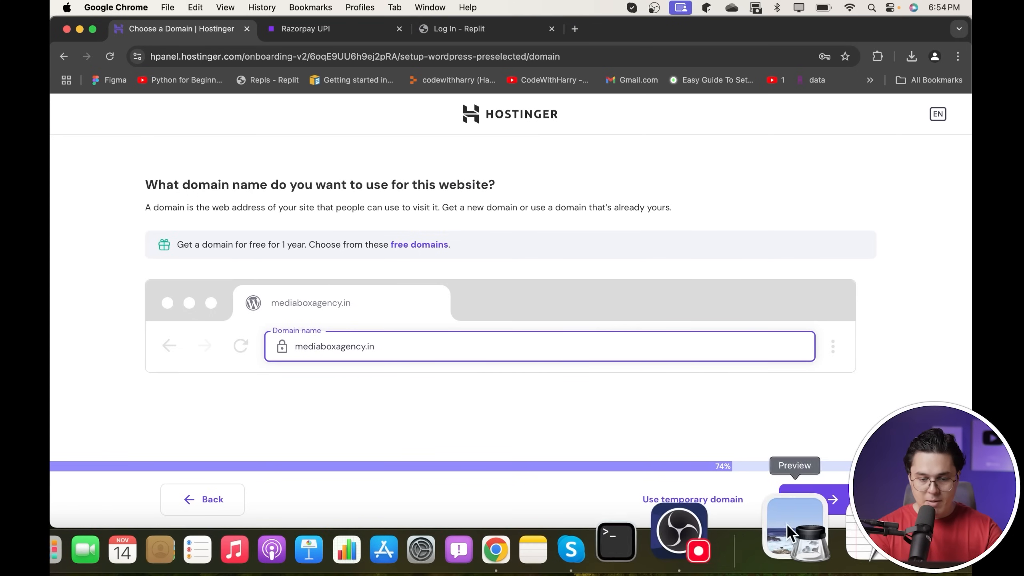
{"action": "left_click", "coordinate": [808, 486]}
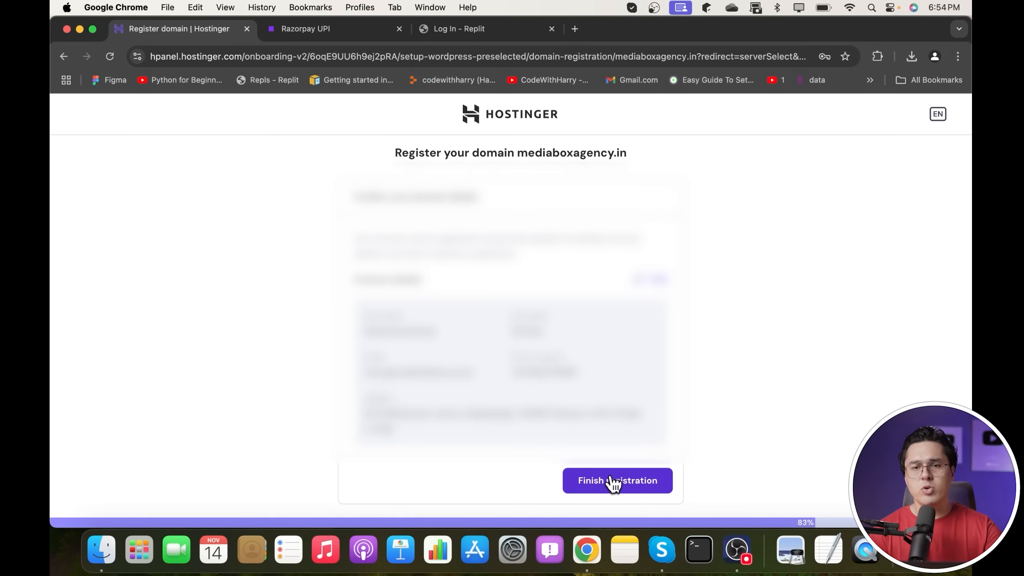
{"action": "left_click", "coordinate": [611, 480]}
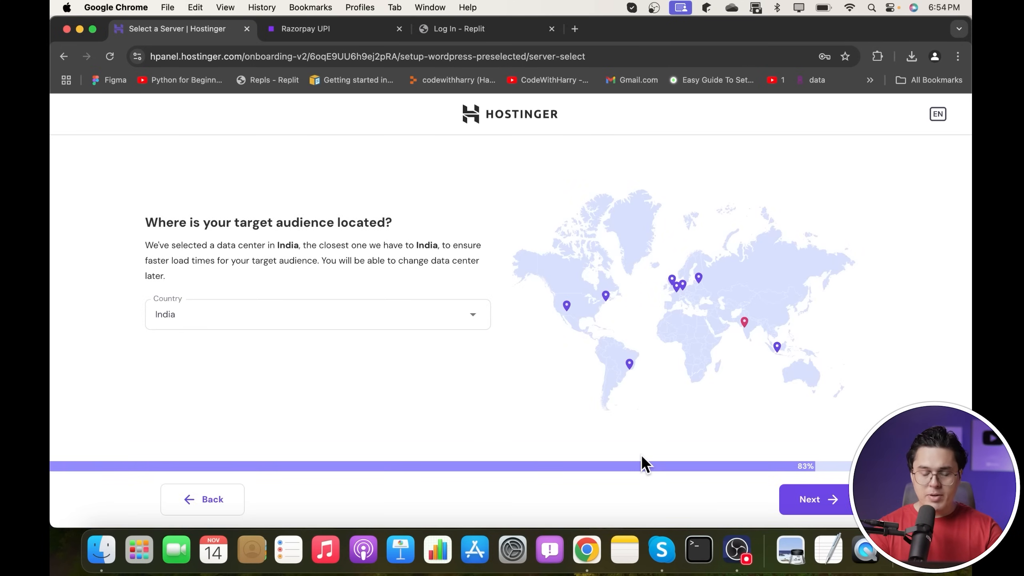
- Keep India as the server location, then open the downloaded Local installer disk image
{"action": "left_click", "coordinate": [802, 501]}
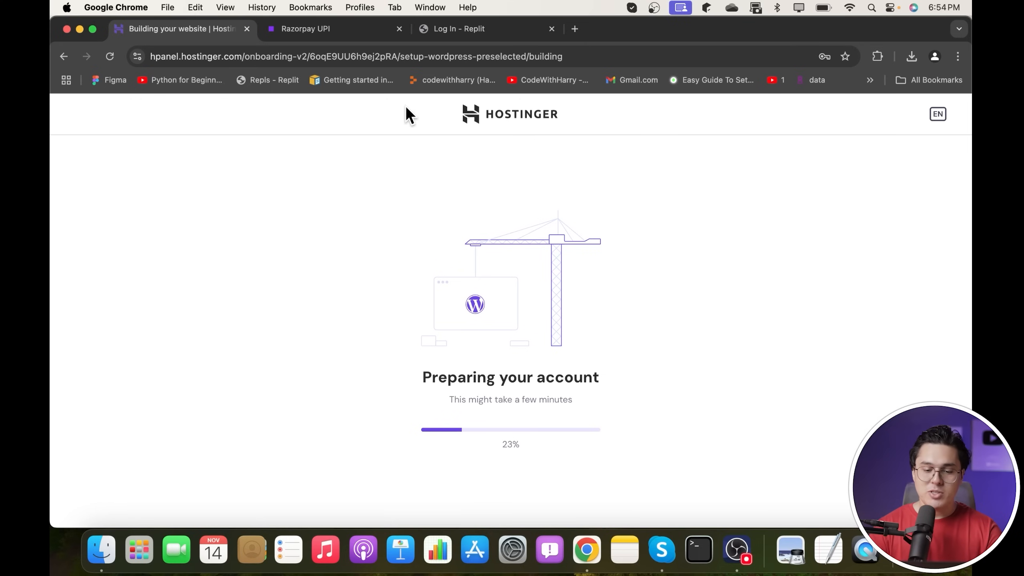
{"action": "left_click", "coordinate": [912, 57]}
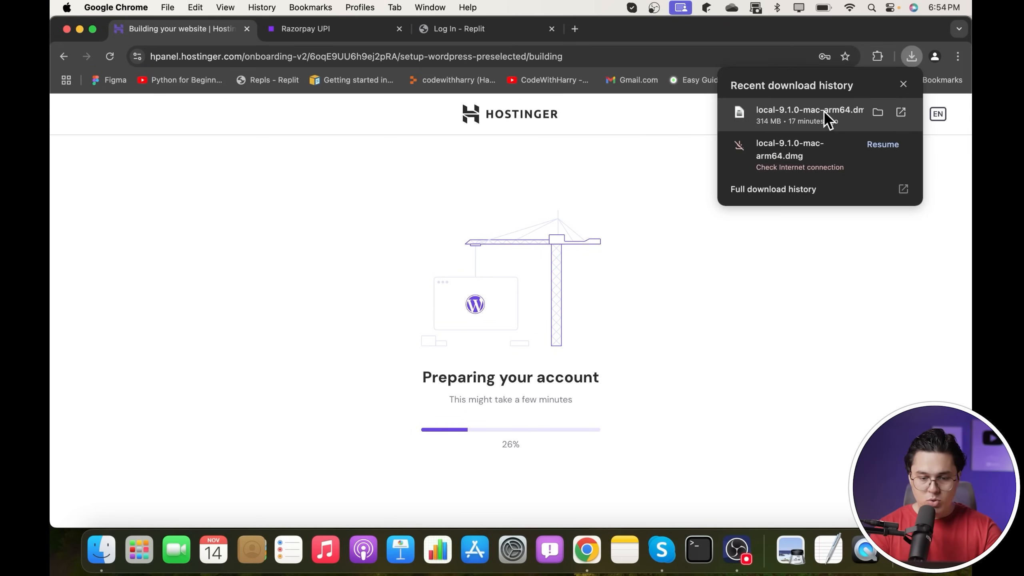
{"action": "left_click", "coordinate": [779, 112]}
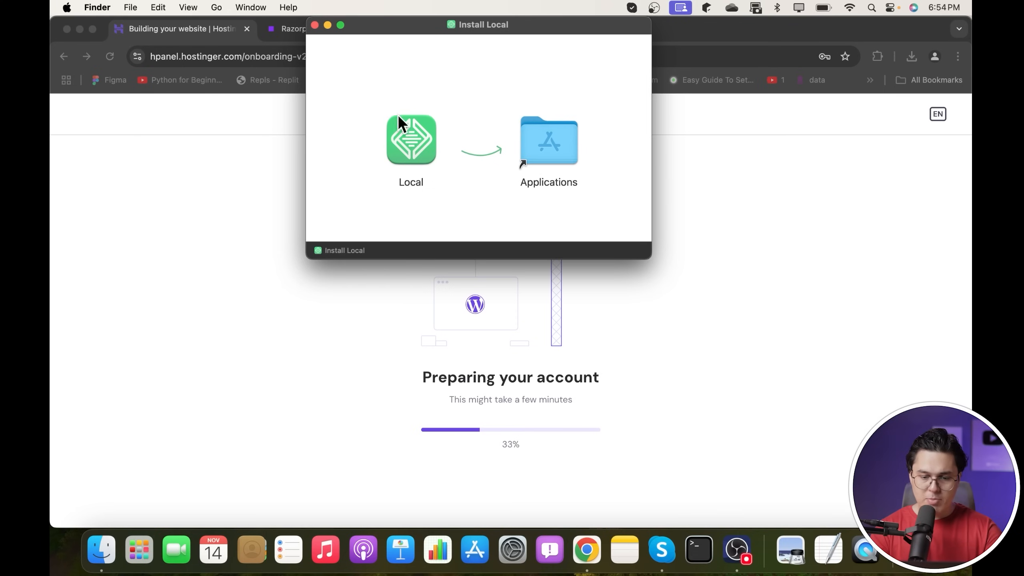
- Install Local into Applications, launch it and accept its Terms of Service
{"action": "left_click_drag", "start_coordinate": [397, 114], "coordinate": [555, 160]}
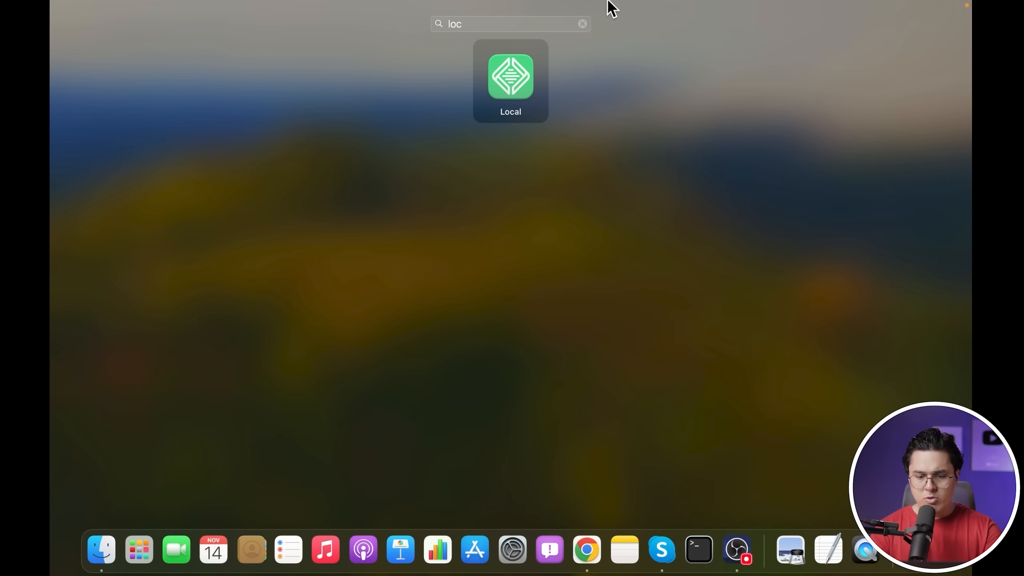
{"action": "left_click", "coordinate": [526, 60]}
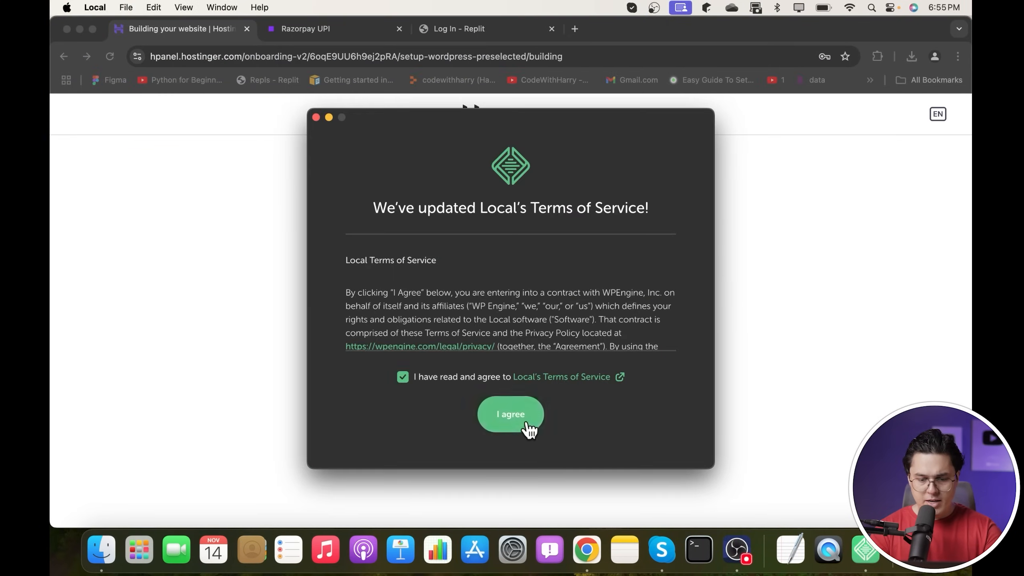
{"action": "left_click", "coordinate": [525, 430]}
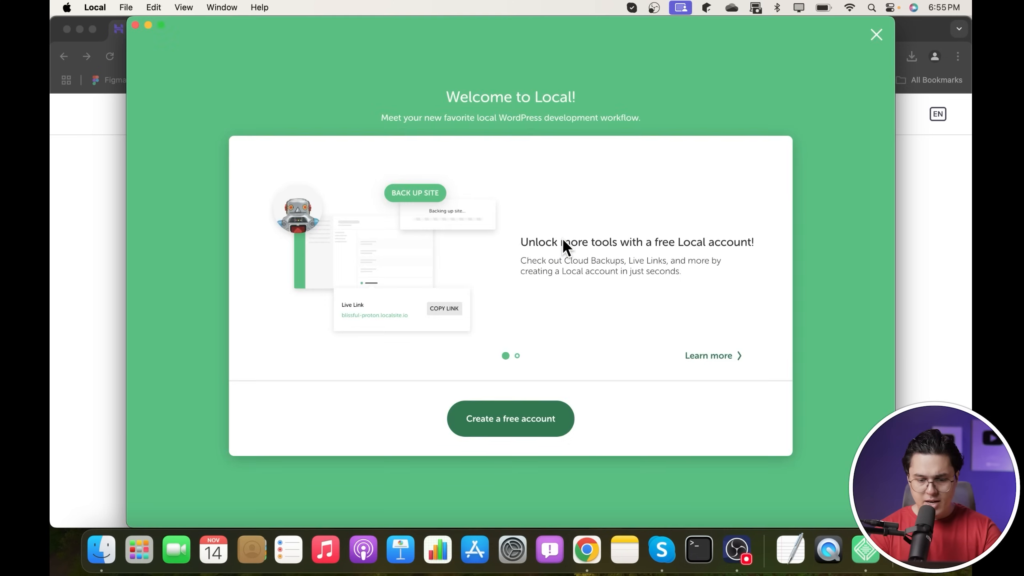
- Create a free Local account by signing in with a Google account
{"action": "left_click", "coordinate": [512, 418]}
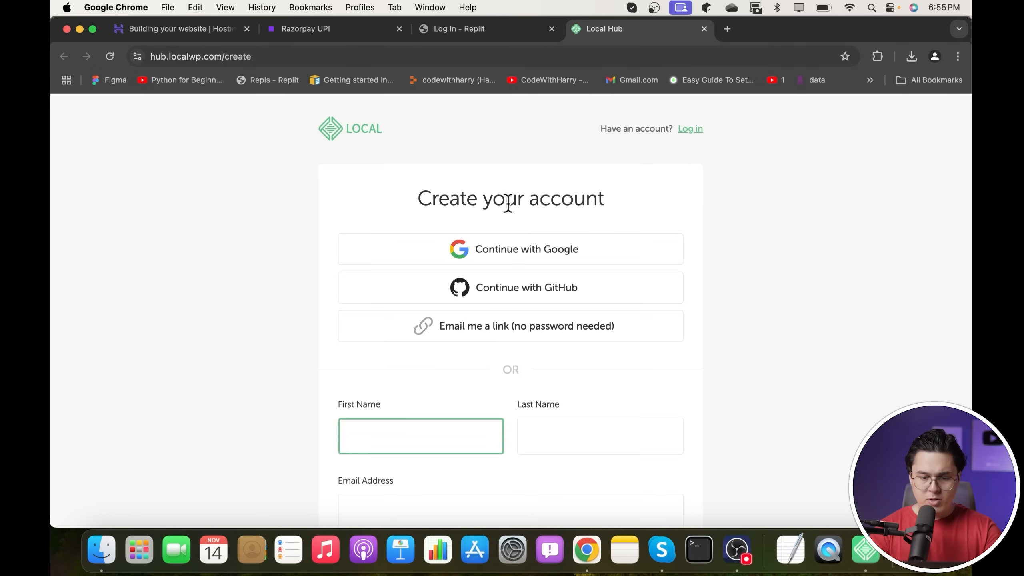
{"action": "left_click", "coordinate": [500, 244]}
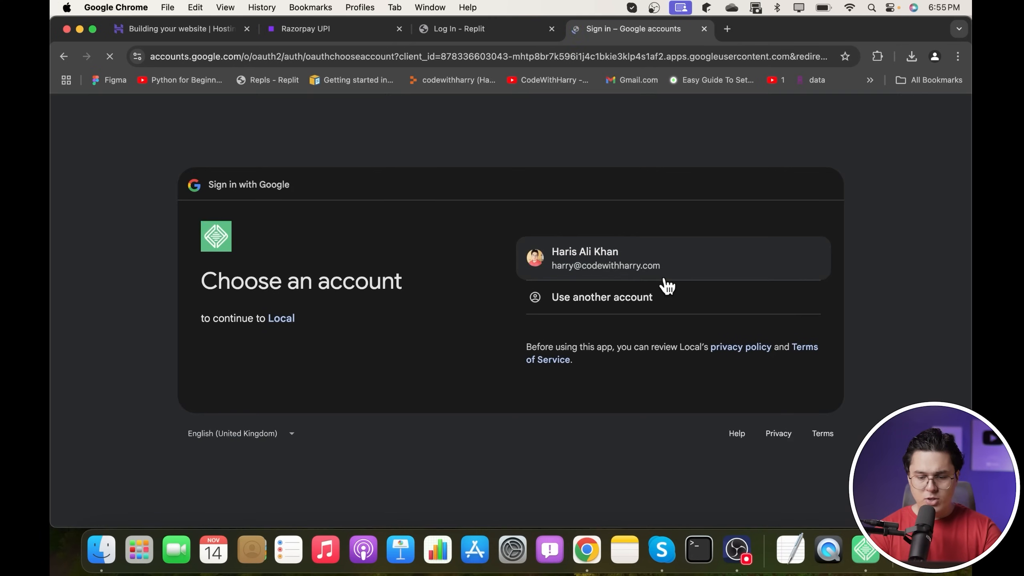
{"action": "left_click", "coordinate": [609, 266]}
{"action": "left_click", "coordinate": [782, 375]}
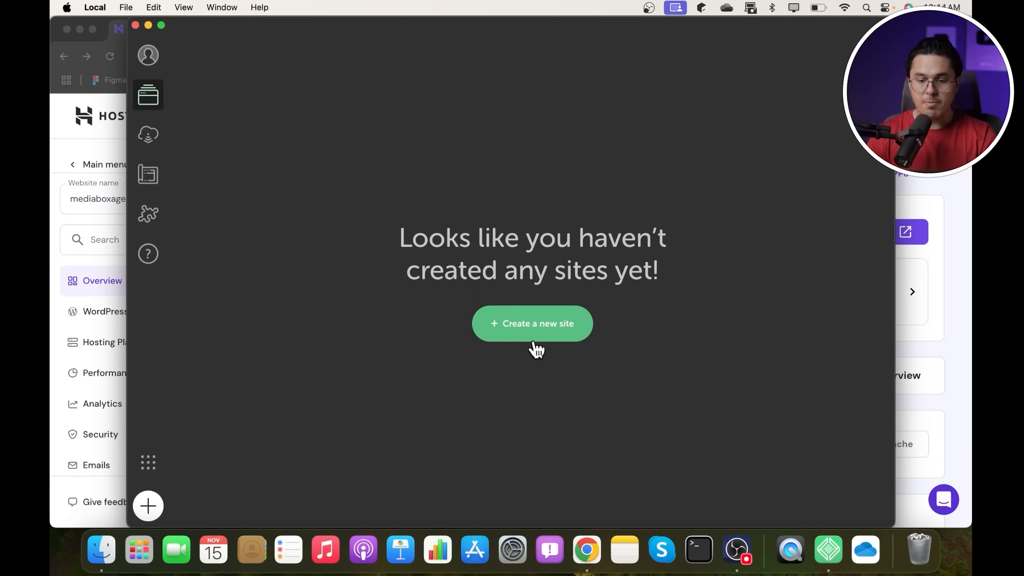
- Start a new WordPress site named Flipkart using the preferred environment
{"action": "left_click", "coordinate": [539, 339]}
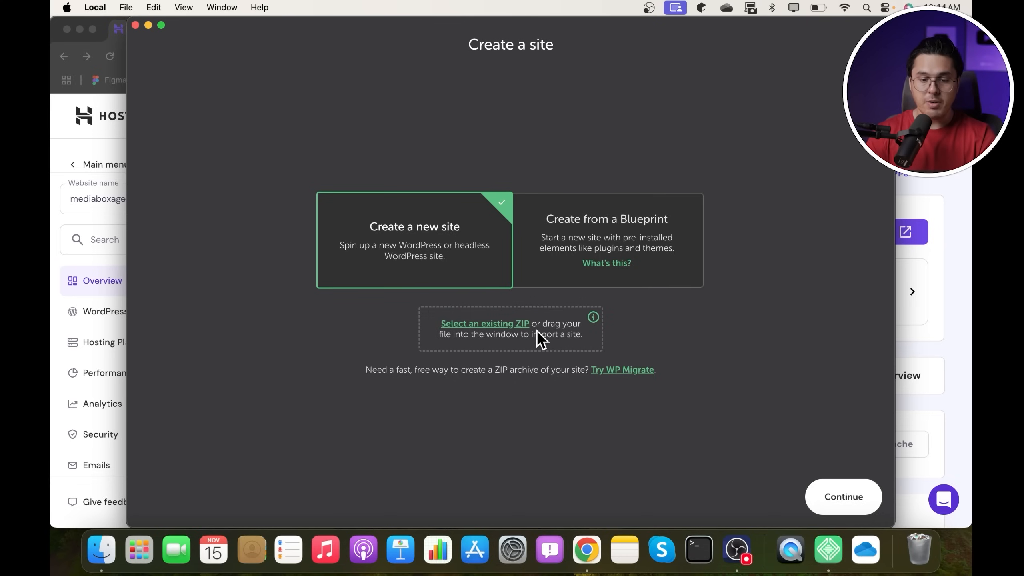
{"action": "left_click", "coordinate": [832, 489]}
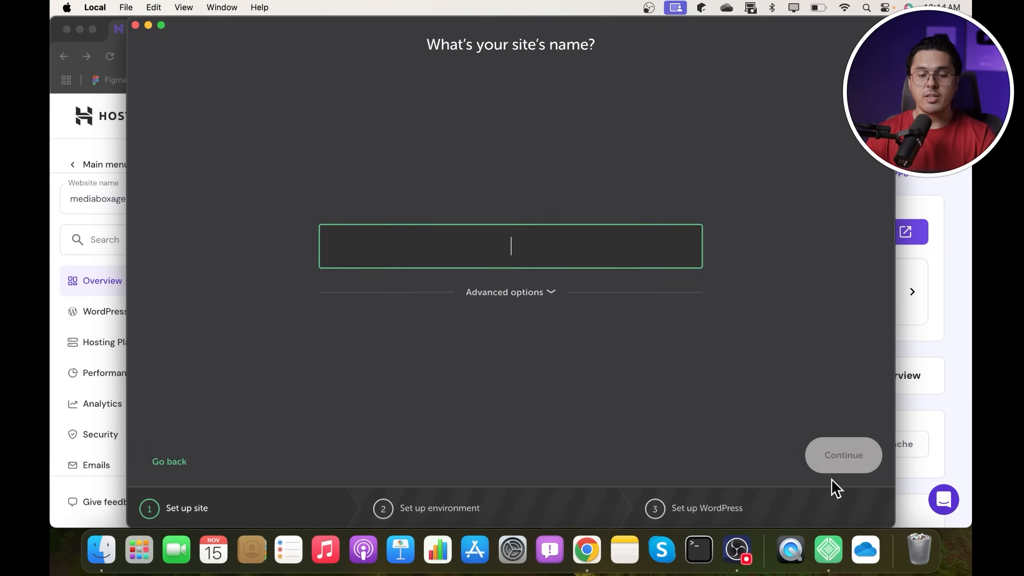
{"action": "type", "text": "Harry"}
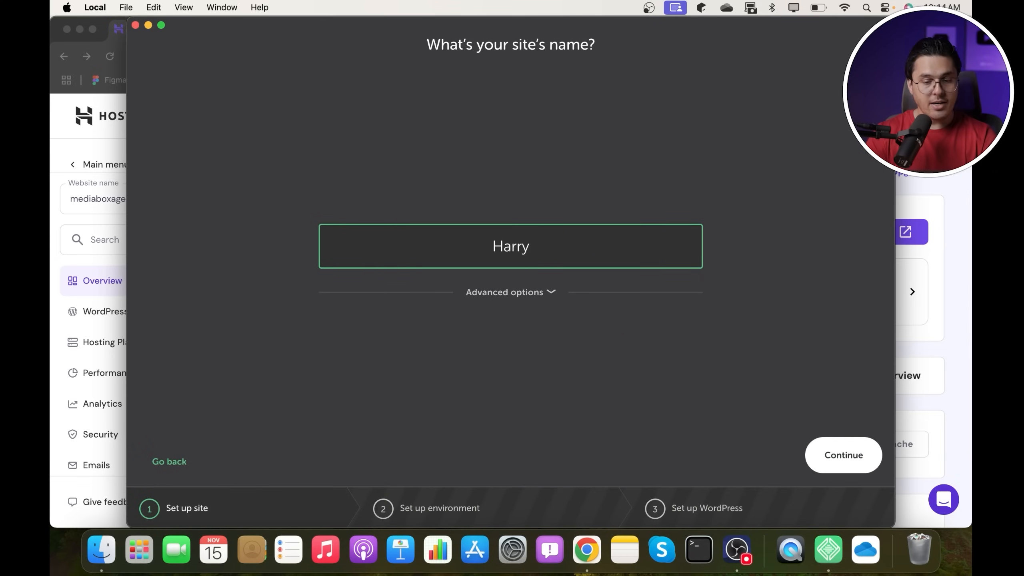
{"action": "left_click_drag", "start_coordinate": [544, 237], "coordinate": [427, 240]}
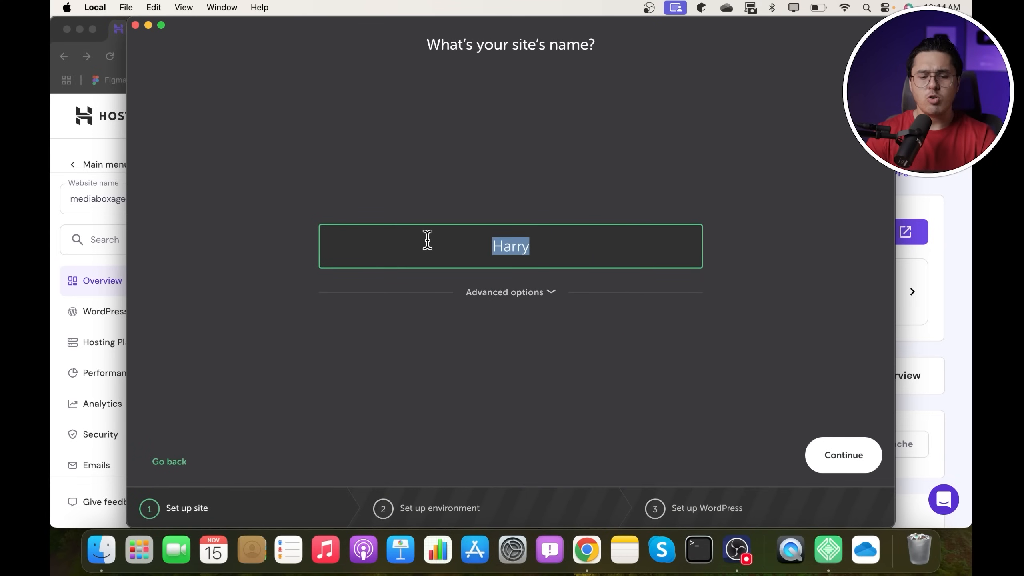
{"action": "type", "text": "Flipkart"}
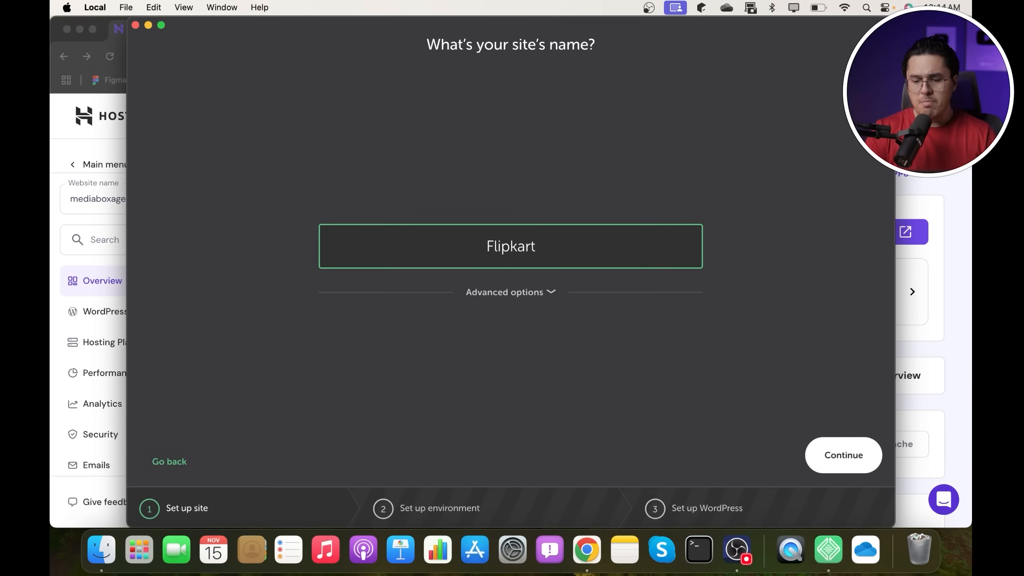
{"action": "left_click", "coordinate": [861, 466]}
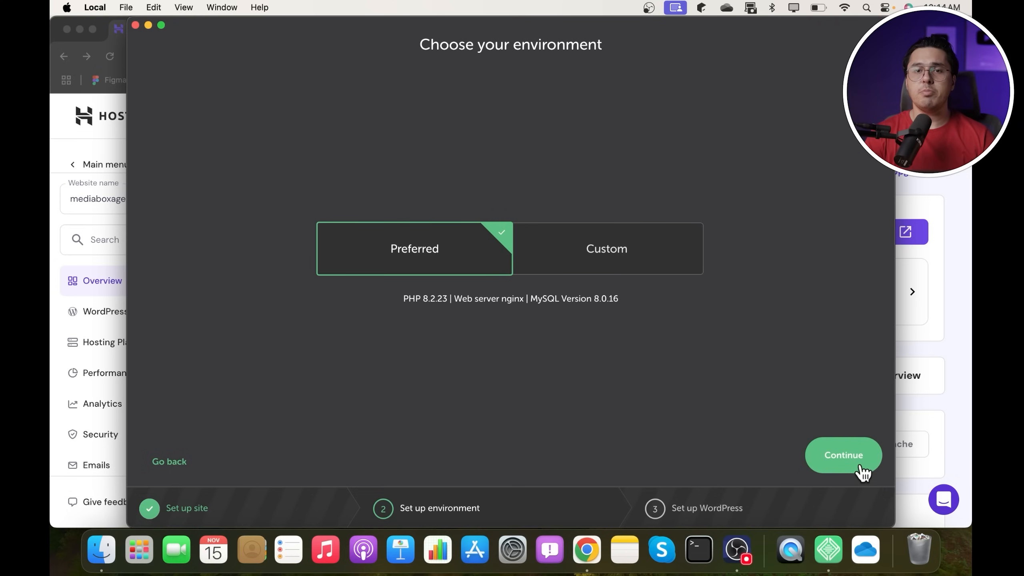
{"action": "left_click", "coordinate": [861, 468]}
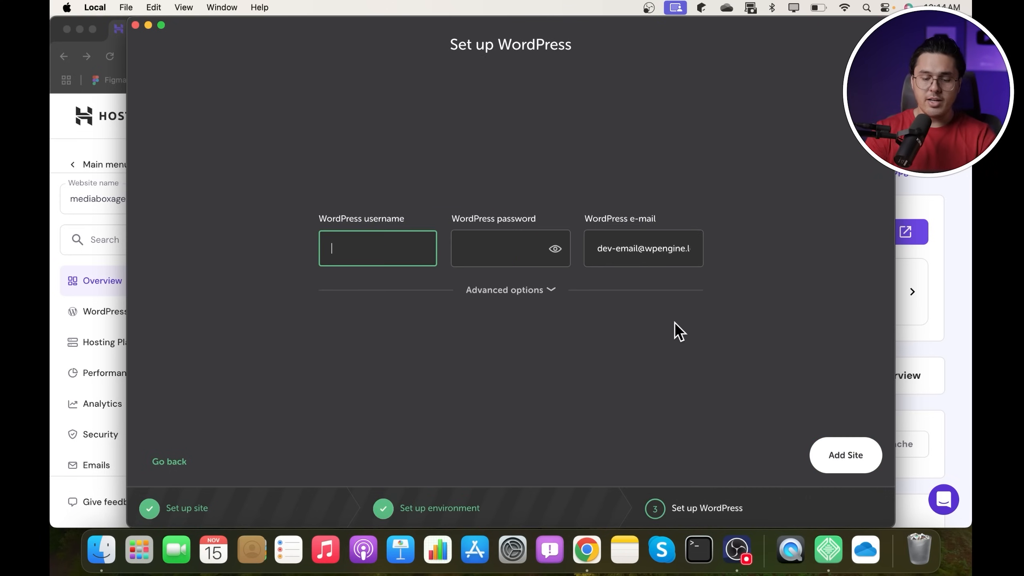
- Enter WordPress username 'admin' and a password, then add the site
{"action": "type", "text": "admin"}
{"action": "key", "text": "Tab"}
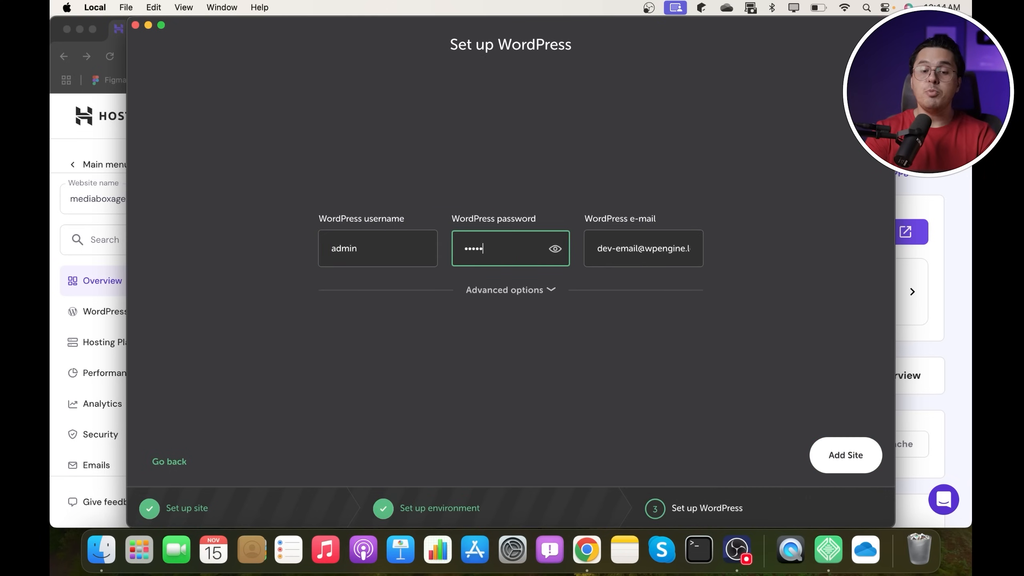
{"action": "left_click", "coordinate": [557, 250]}
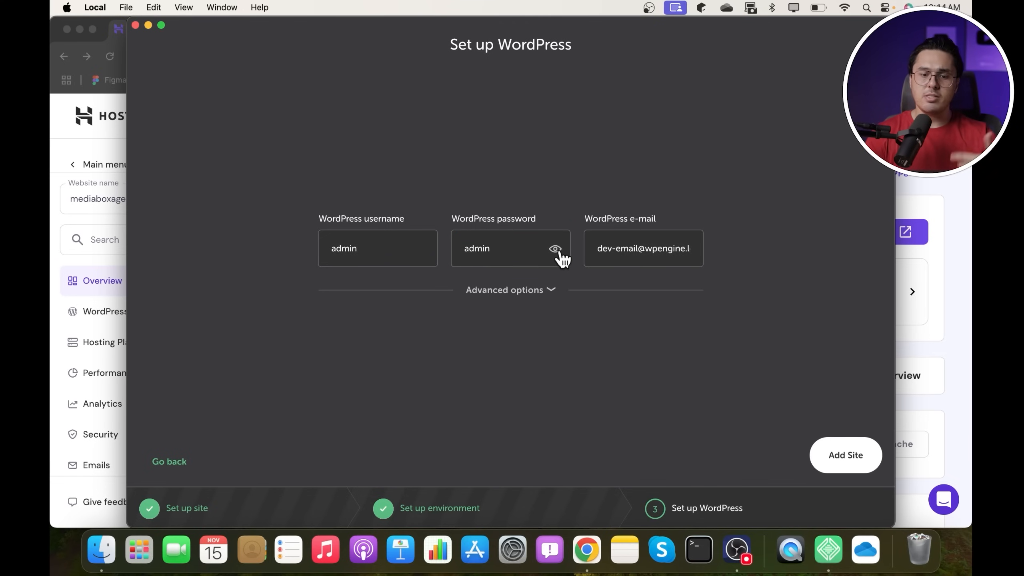
{"action": "left_click", "coordinate": [845, 451]}
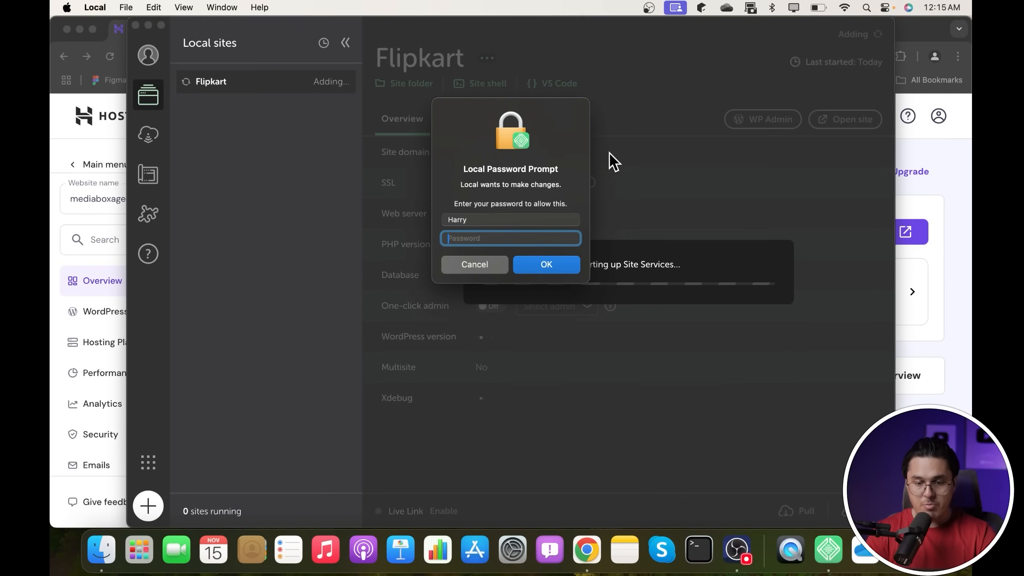
- Enter the Mac system password so Local can finish creating and starting the Flipkart site
{"action": "type", "text": "********"}
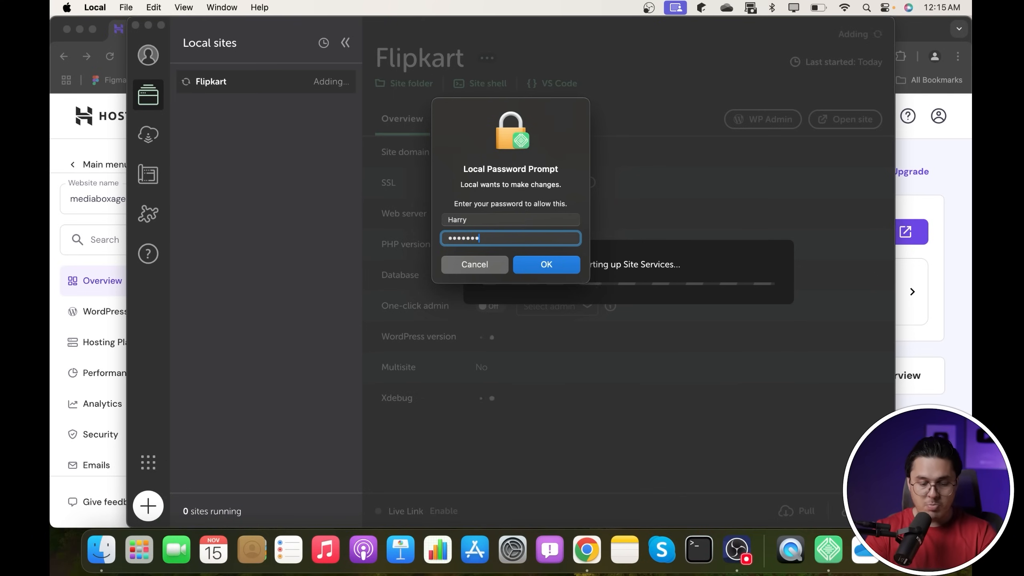
{"action": "key", "text": "Return"}
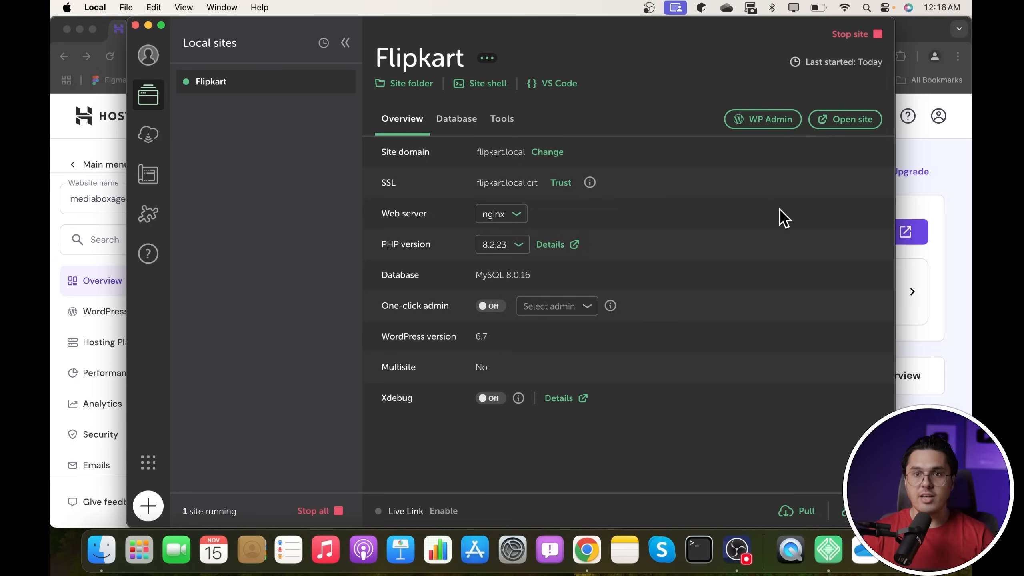
- Open the Flipkart site in the browser, check its title, then return to Local
{"action": "left_click", "coordinate": [849, 121]}
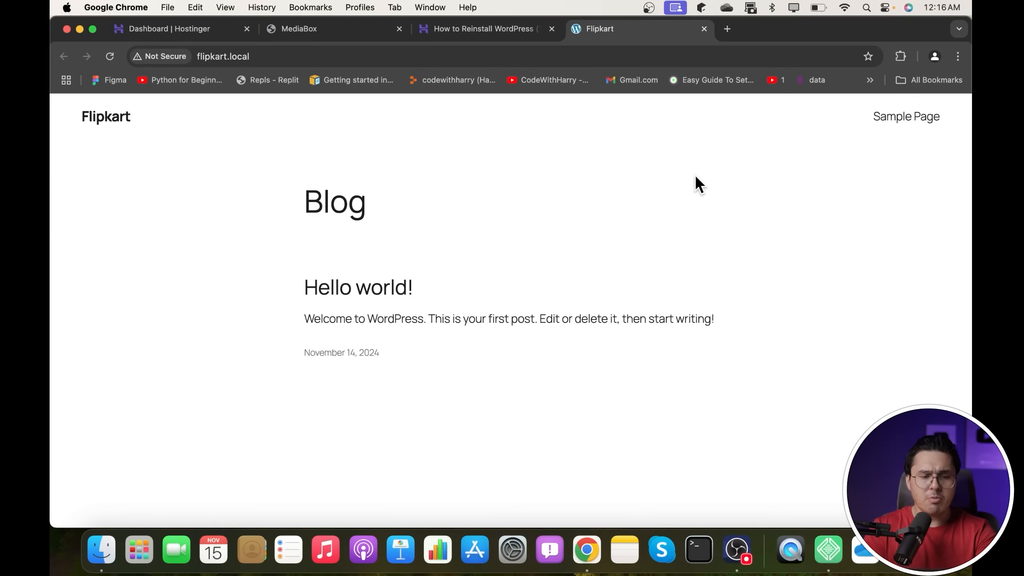
{"action": "left_click_drag", "start_coordinate": [76, 107], "coordinate": [258, 113]}
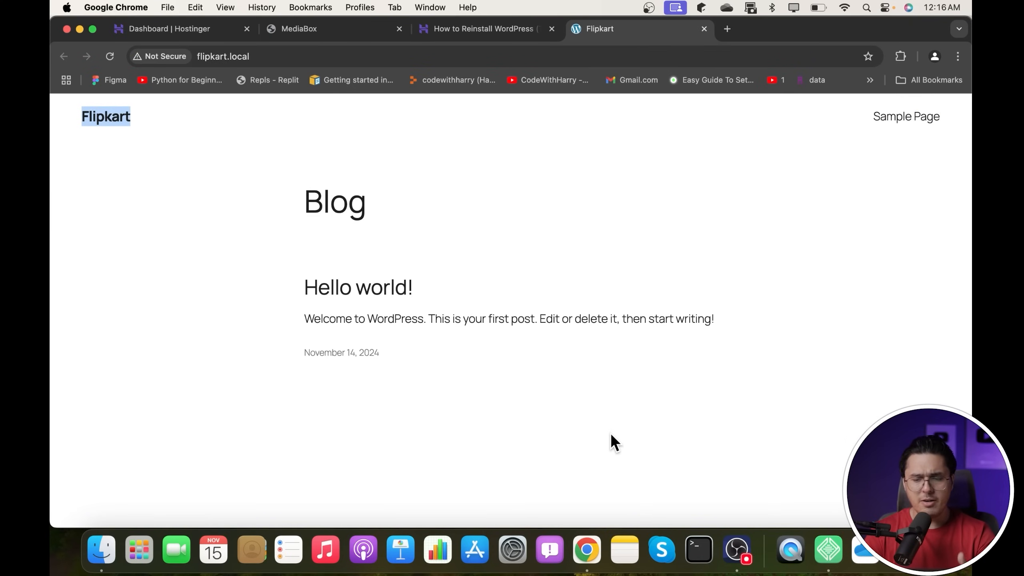
{"action": "left_click", "coordinate": [813, 556]}
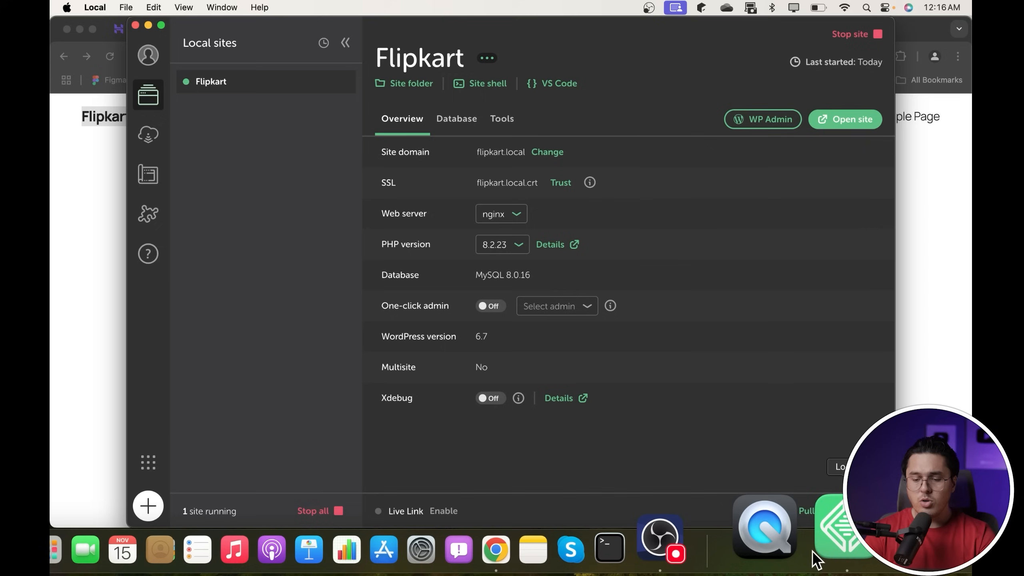
- Log in to the Flipkart WordPress admin with the admin credentials, with Remember Me ticked
{"action": "left_click", "coordinate": [768, 121]}
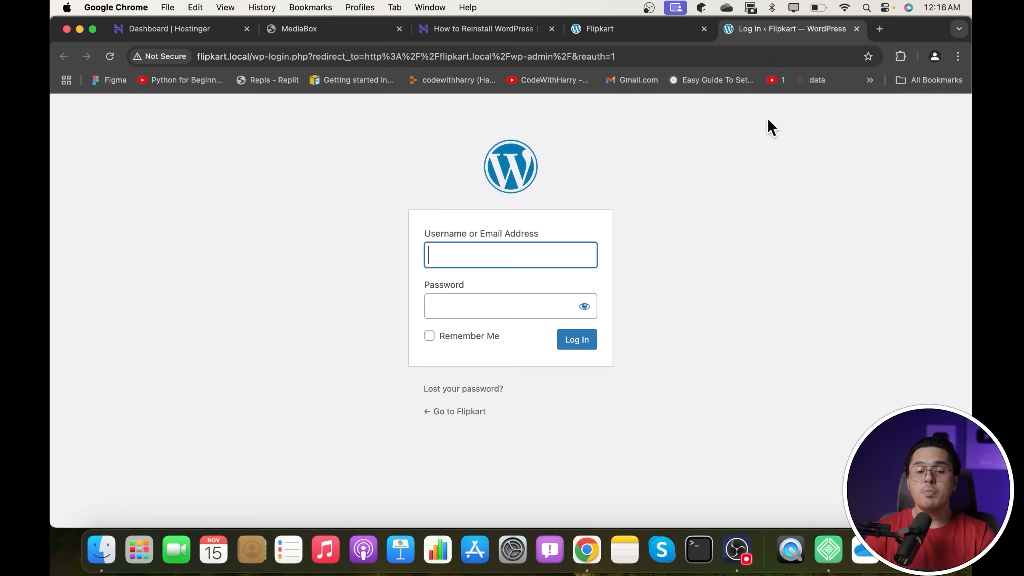
{"action": "type", "text": "admin"}
{"action": "key", "text": "Tab"}
{"action": "type", "text": "admin"}
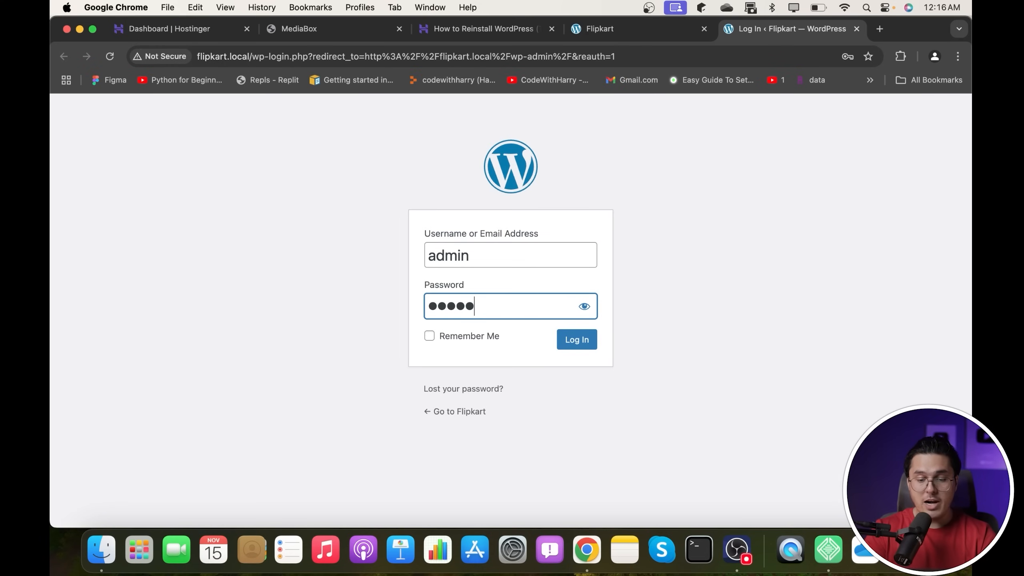
{"action": "left_click", "coordinate": [584, 307]}
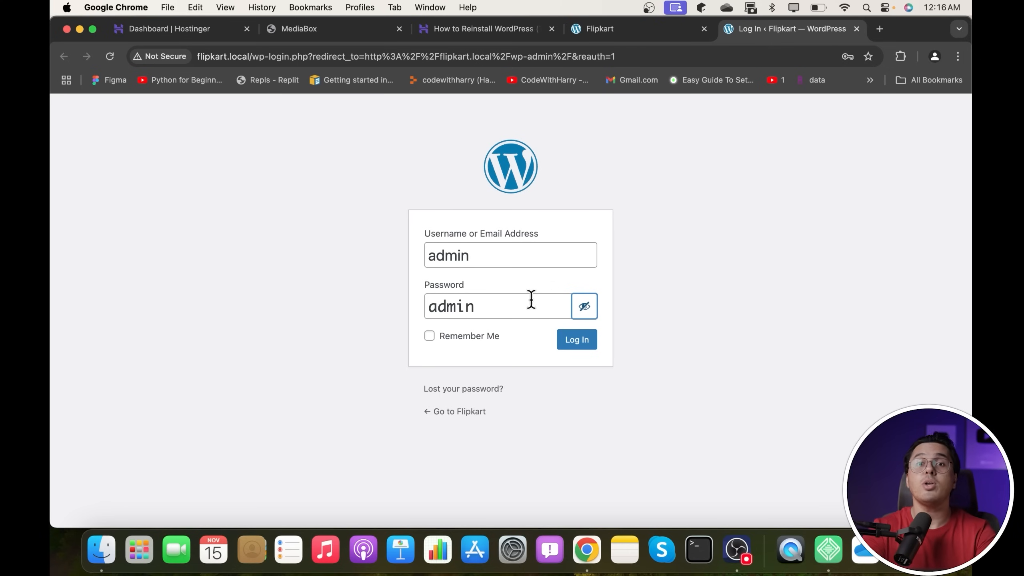
{"action": "left_click", "coordinate": [493, 334]}
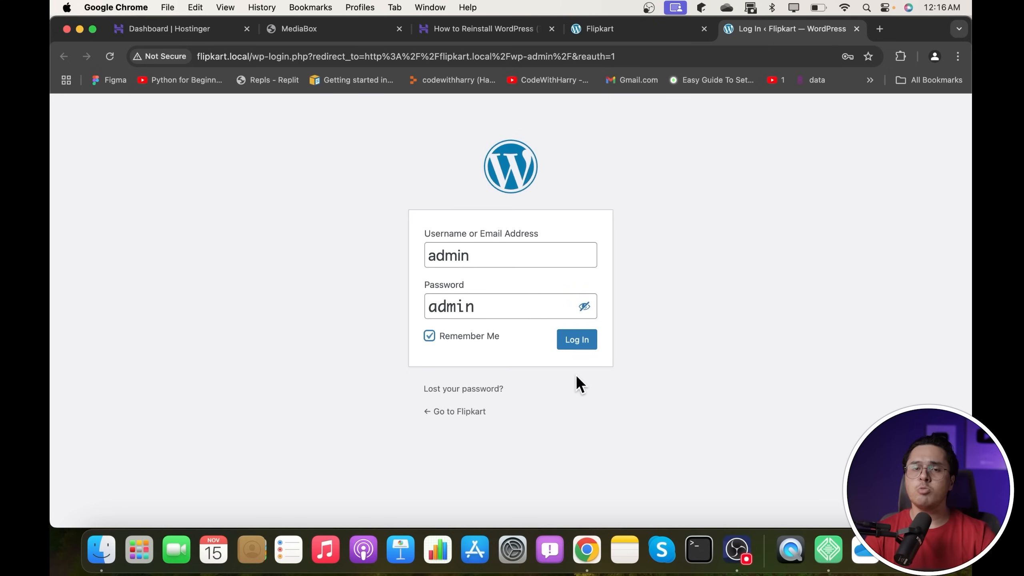
{"action": "left_click", "coordinate": [586, 343]}
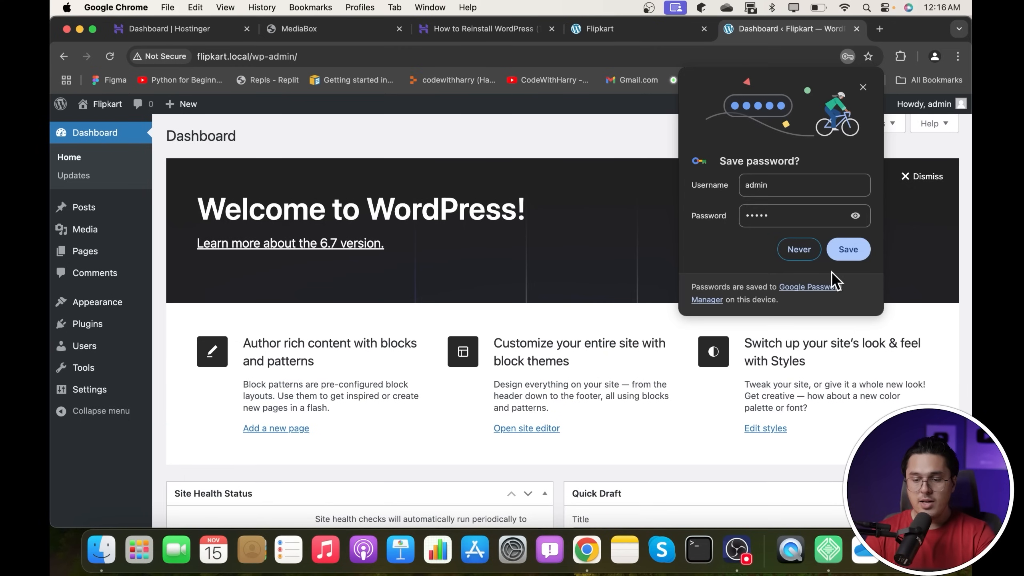
- Save the login in the browser and visit the Flipkart site's public front page
{"action": "left_click", "coordinate": [849, 249]}
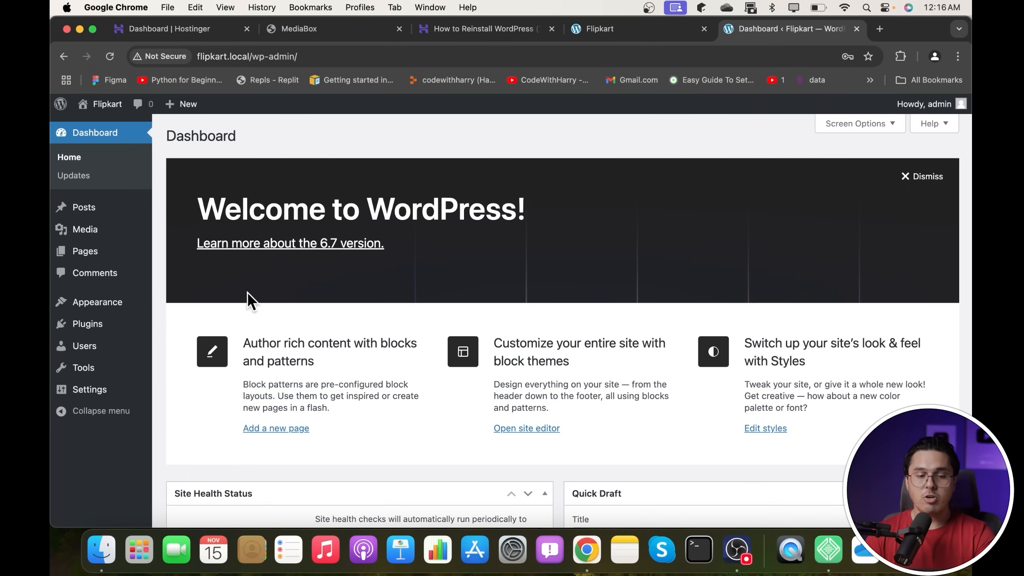
{"action": "mouse_move", "coordinate": [101, 106]}
{"action": "left_click", "coordinate": [109, 127]}
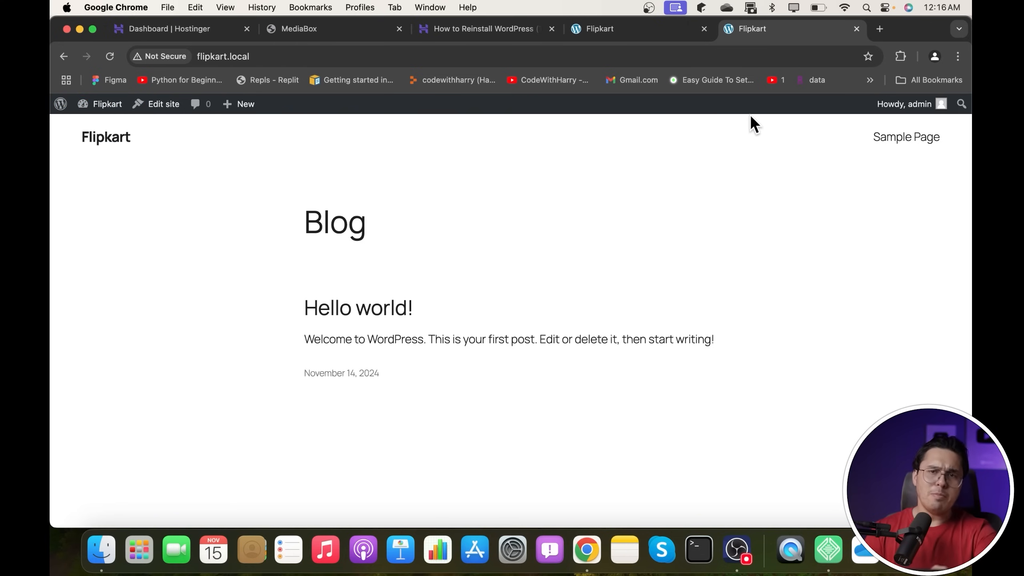
- Return to the Flipkart admin Dashboard, look over the admin menus, and bring Local's site overview forward
{"action": "mouse_move", "coordinate": [914, 105]}
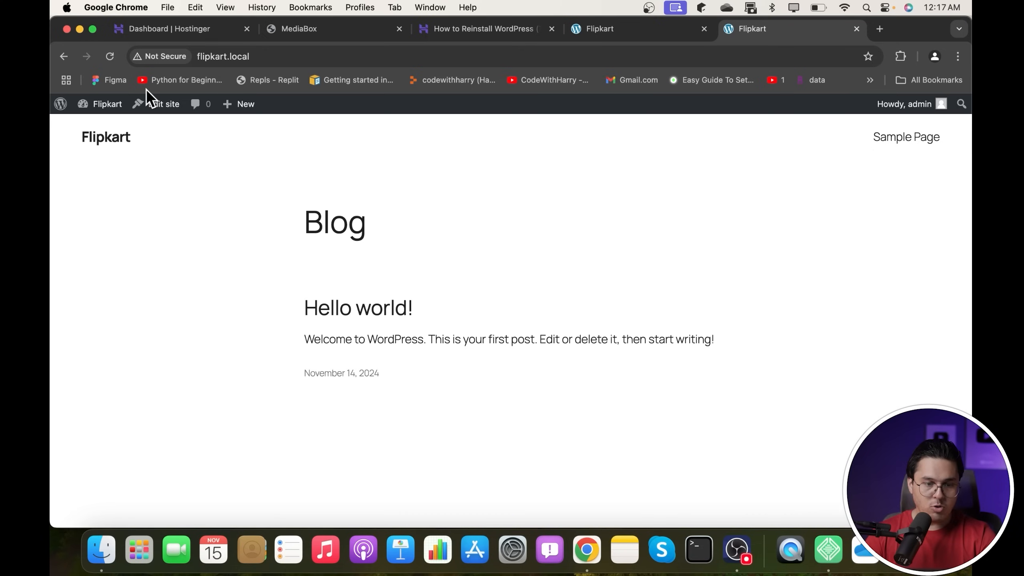
{"action": "mouse_move", "coordinate": [101, 107]}
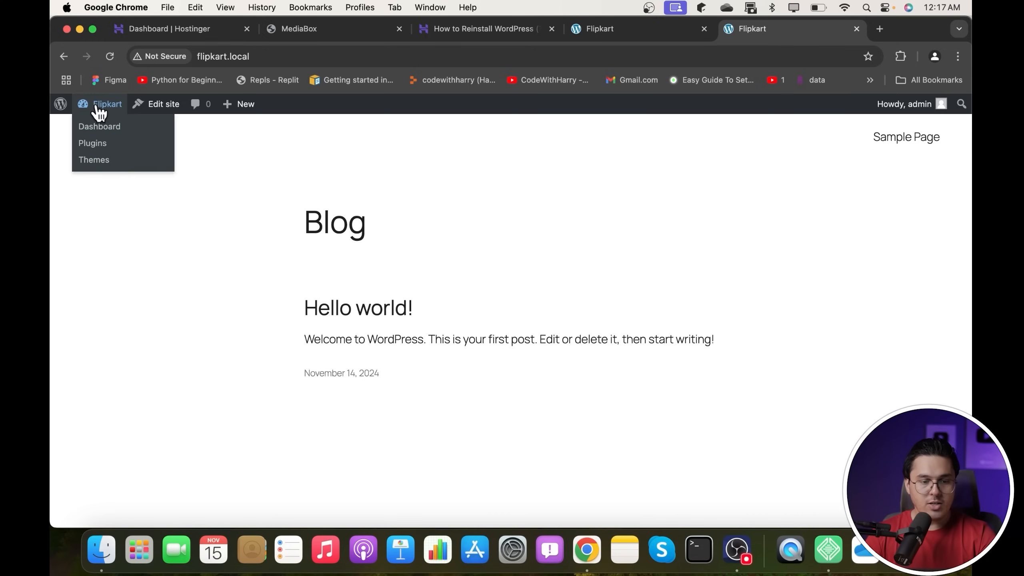
{"action": "left_click", "coordinate": [101, 132]}
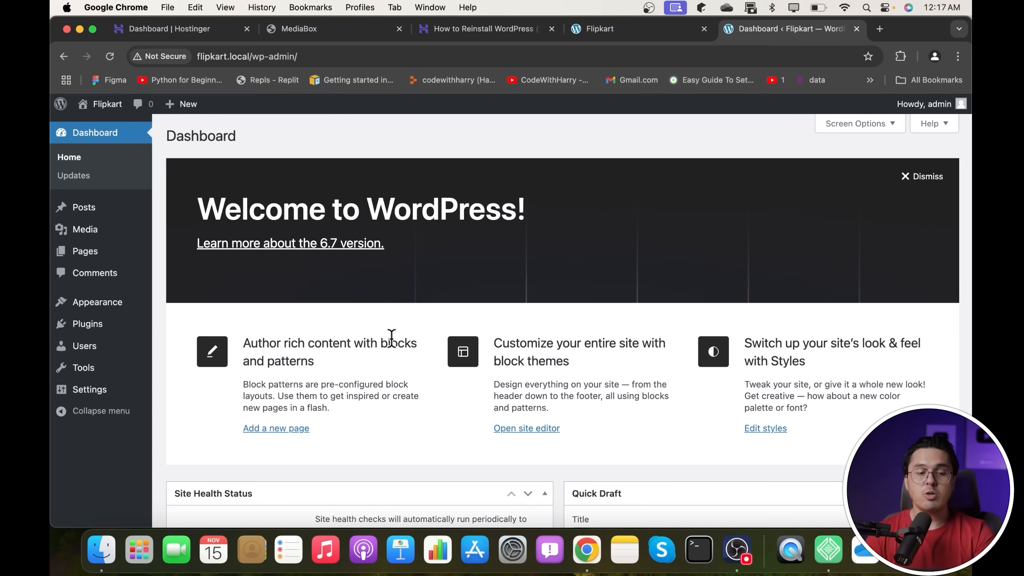
{"action": "mouse_move", "coordinate": [93, 206]}
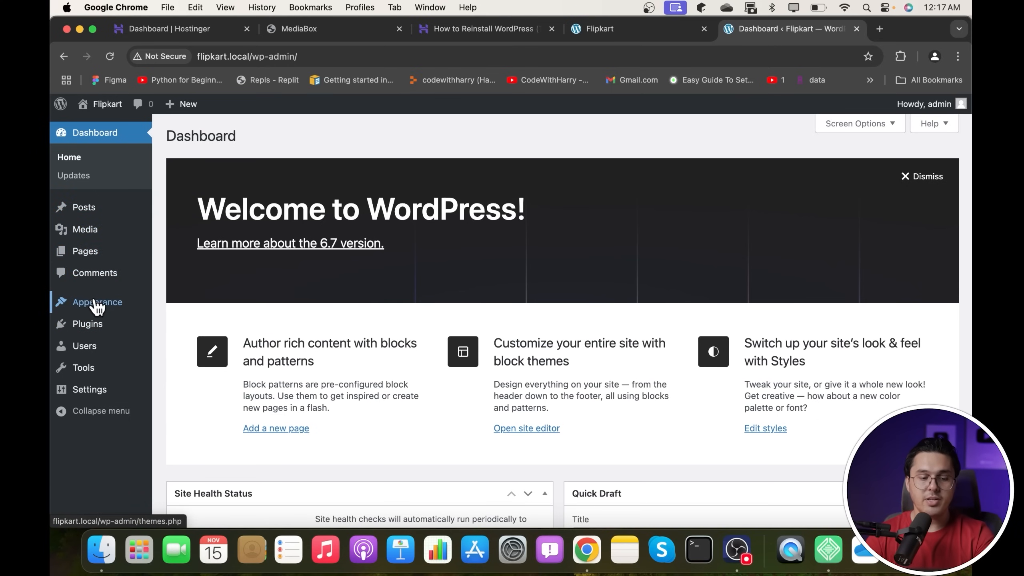
{"action": "mouse_move", "coordinate": [107, 356]}
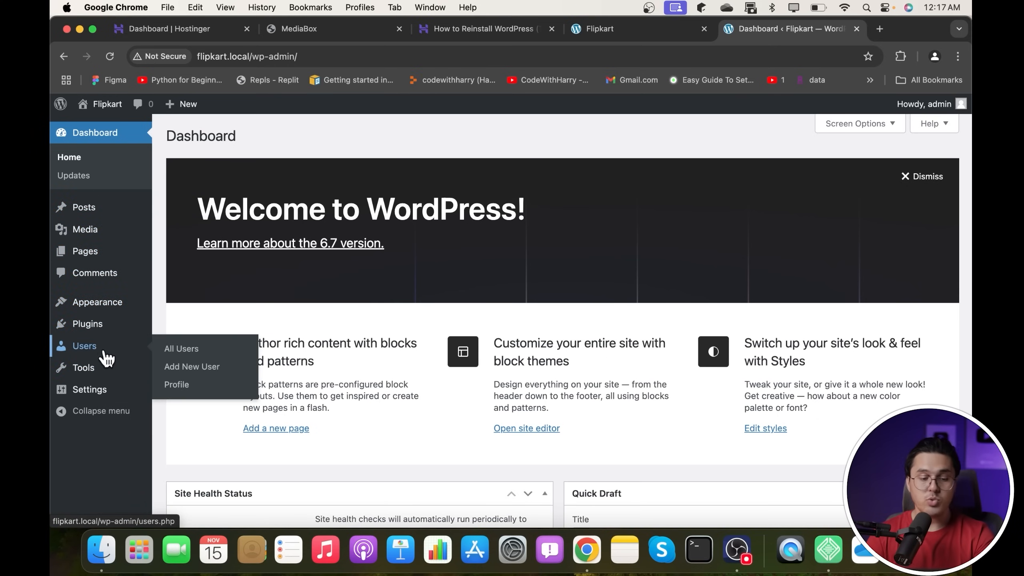
{"action": "mouse_move", "coordinate": [92, 377]}
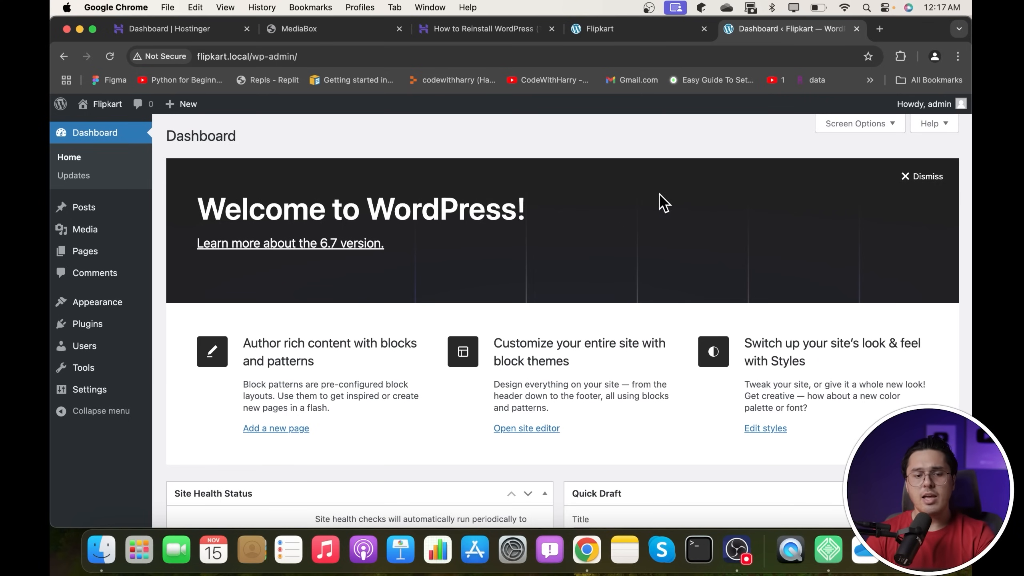
{"action": "left_click", "coordinate": [262, 56]}
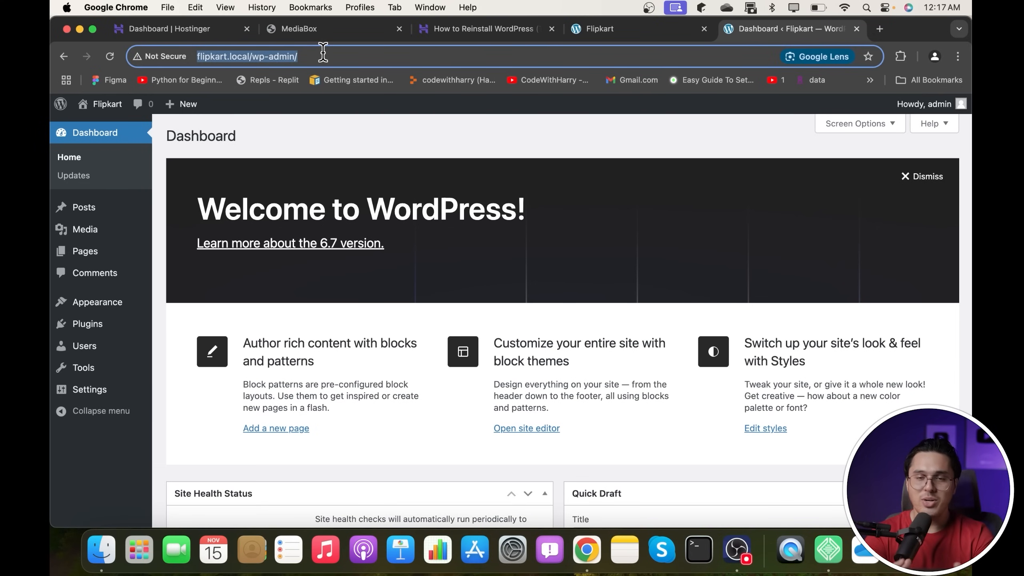
{"action": "left_click", "coordinate": [834, 555]}
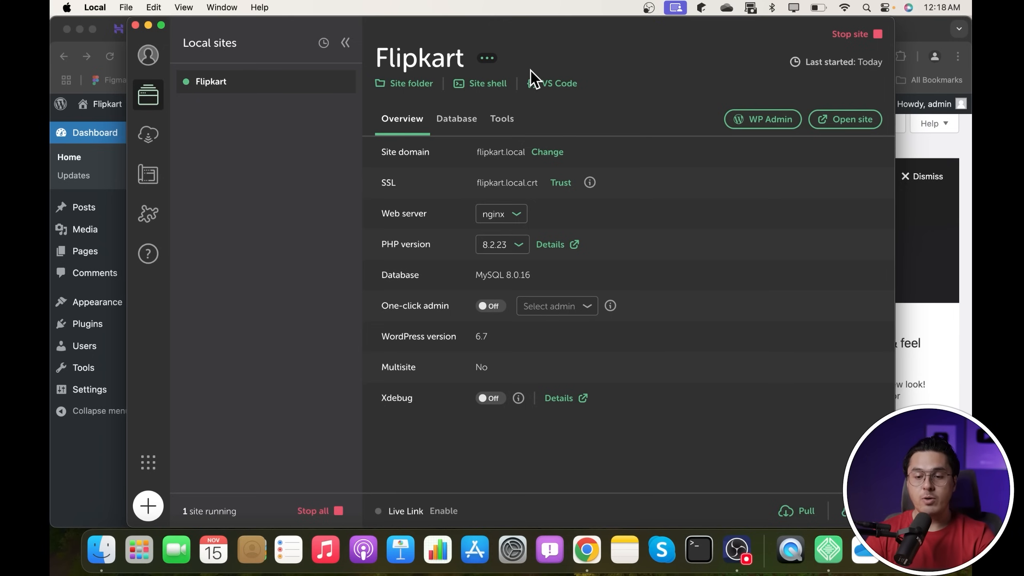
- Stop the Flipkart site in Local, close Local, and close the Flipkart dashboard tab
{"action": "left_click", "coordinate": [852, 35]}
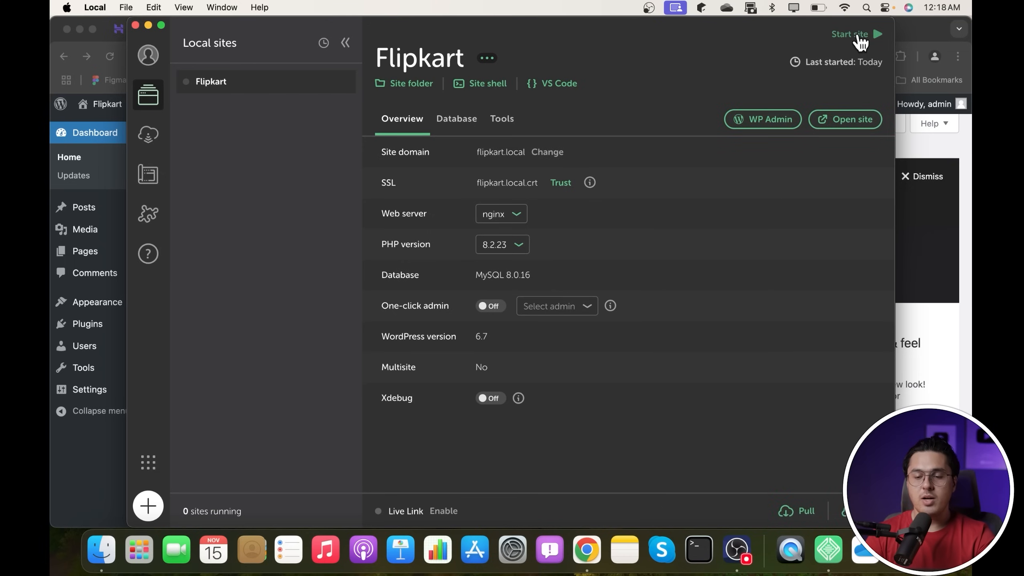
{"action": "left_click", "coordinate": [136, 26]}
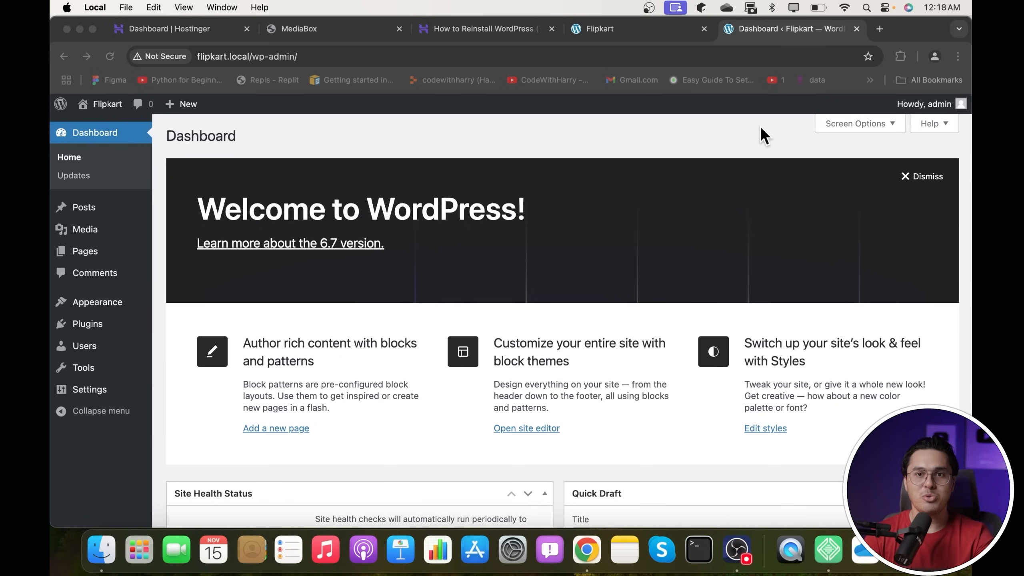
{"action": "left_click", "coordinate": [856, 29]}
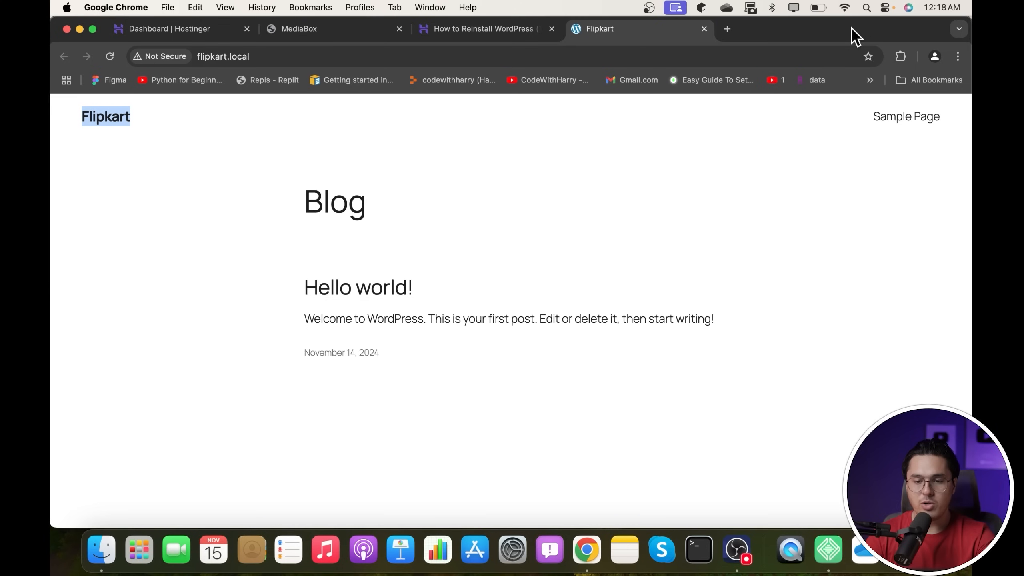
- Close the Flipkart and WordPress-reinstall tutorial tabs, reload MediaBox, and switch to the Hostinger dashboard
{"action": "left_click", "coordinate": [704, 28]}
{"action": "left_click", "coordinate": [551, 28]}
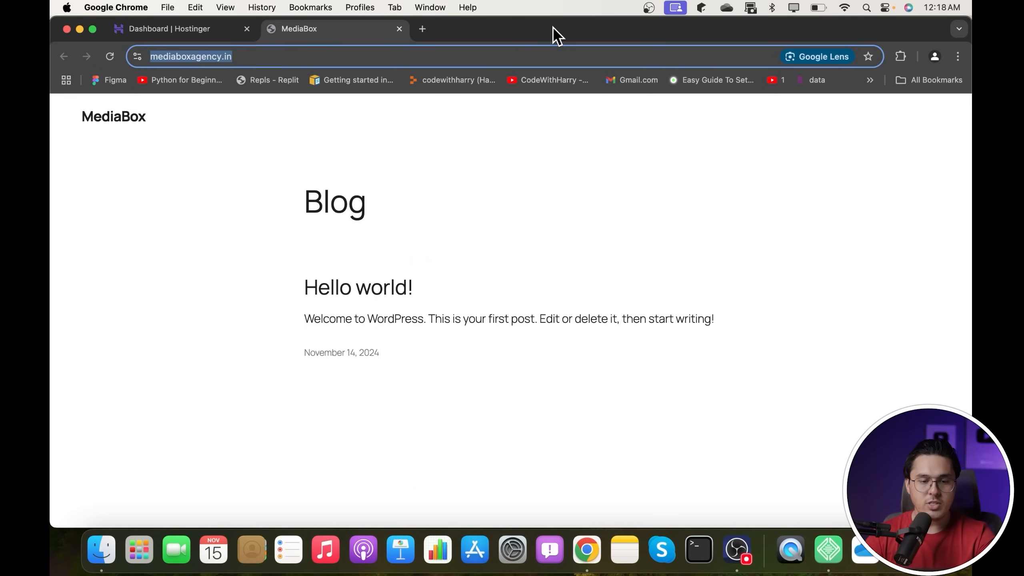
{"action": "left_click", "coordinate": [110, 56]}
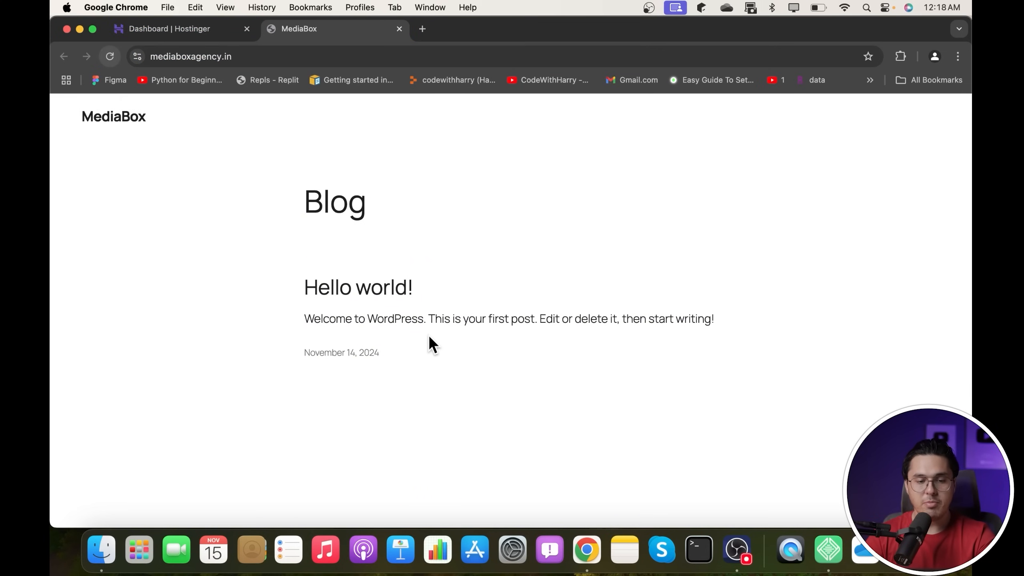
{"action": "left_click", "coordinate": [193, 31]}
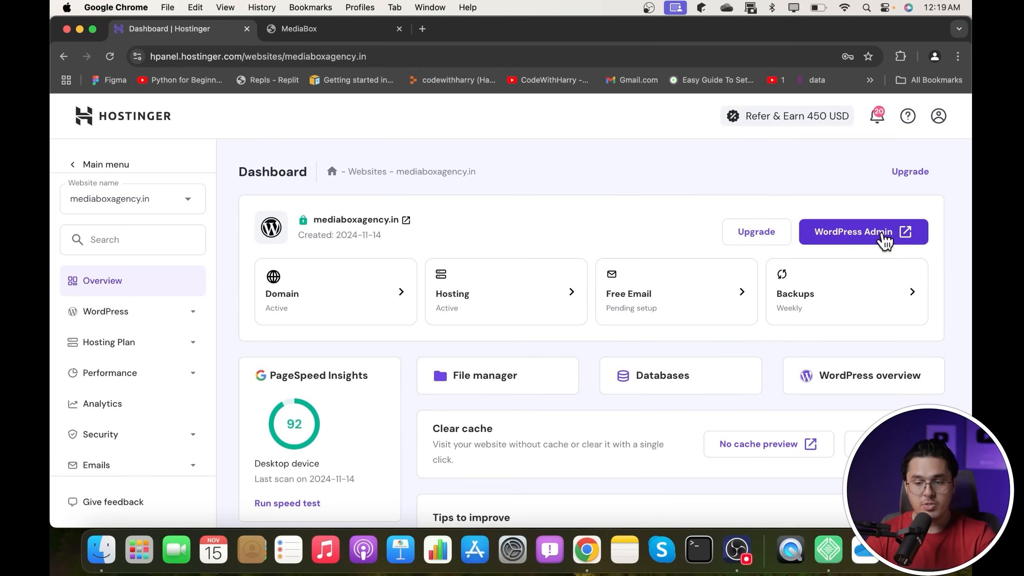
- Open the MediaBox WordPress admin by appending wp-admin to the mediaboxagency.in address
{"action": "left_click", "coordinate": [865, 237]}
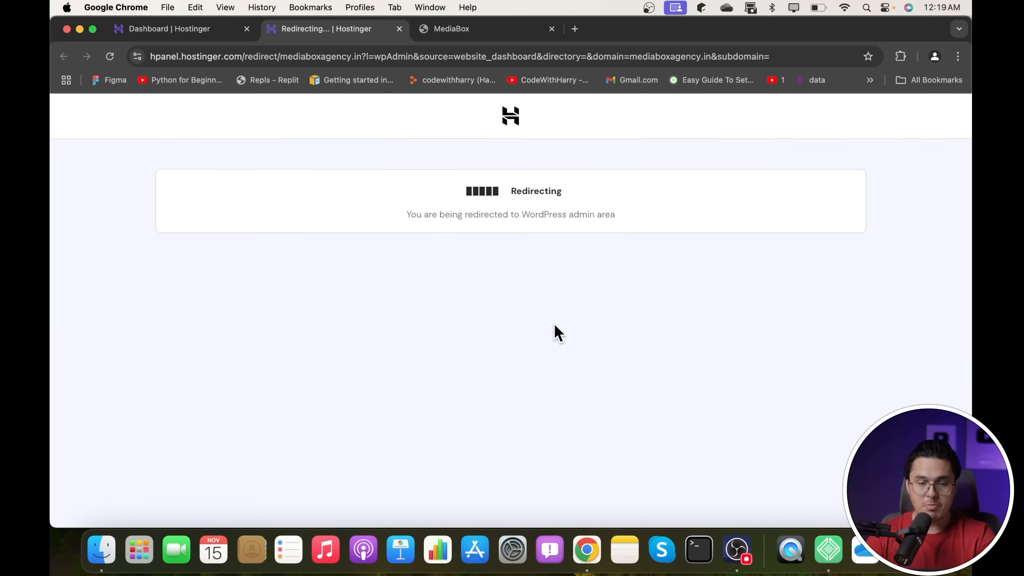
{"action": "left_click", "coordinate": [483, 31]}
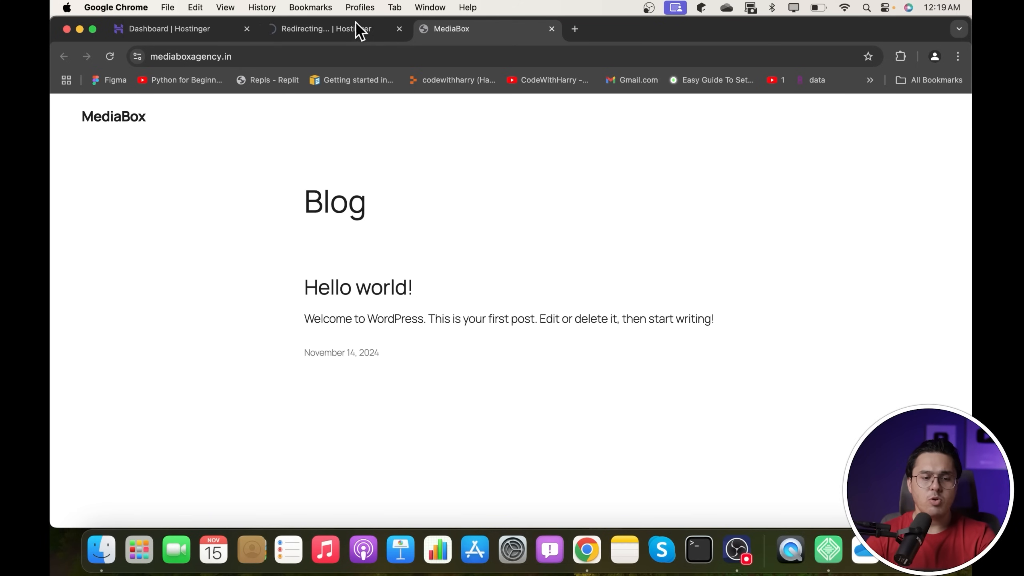
{"action": "left_click", "coordinate": [244, 56]}
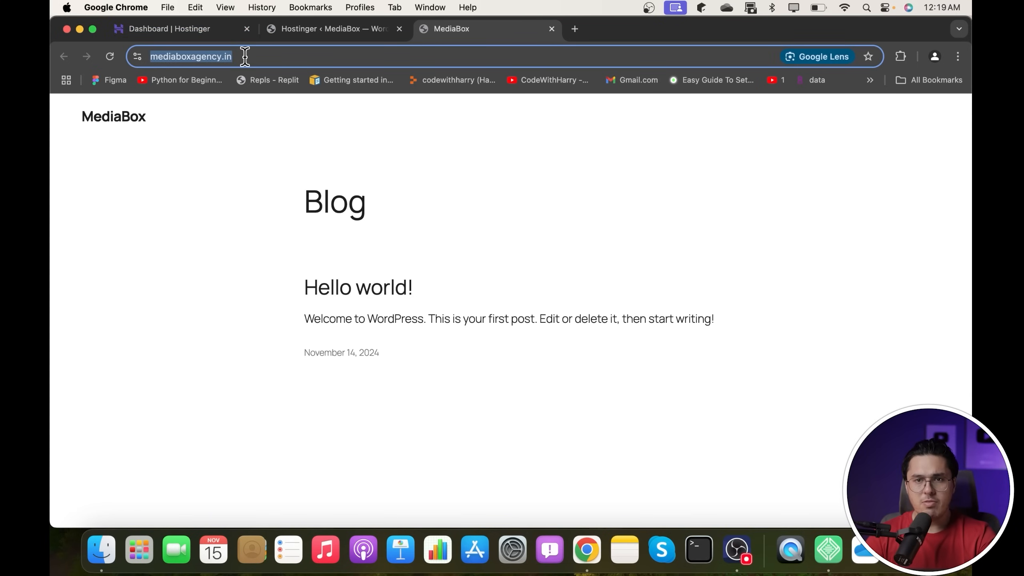
{"action": "left_click", "coordinate": [307, 30]}
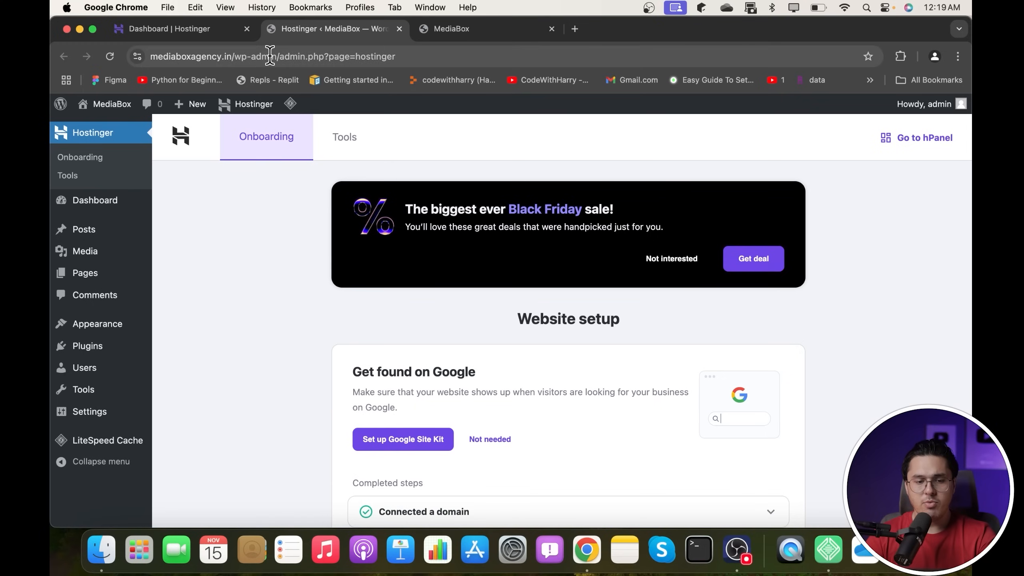
{"action": "left_click", "coordinate": [508, 34]}
{"action": "left_click", "coordinate": [482, 50]}
{"action": "type", "text": "wp"}
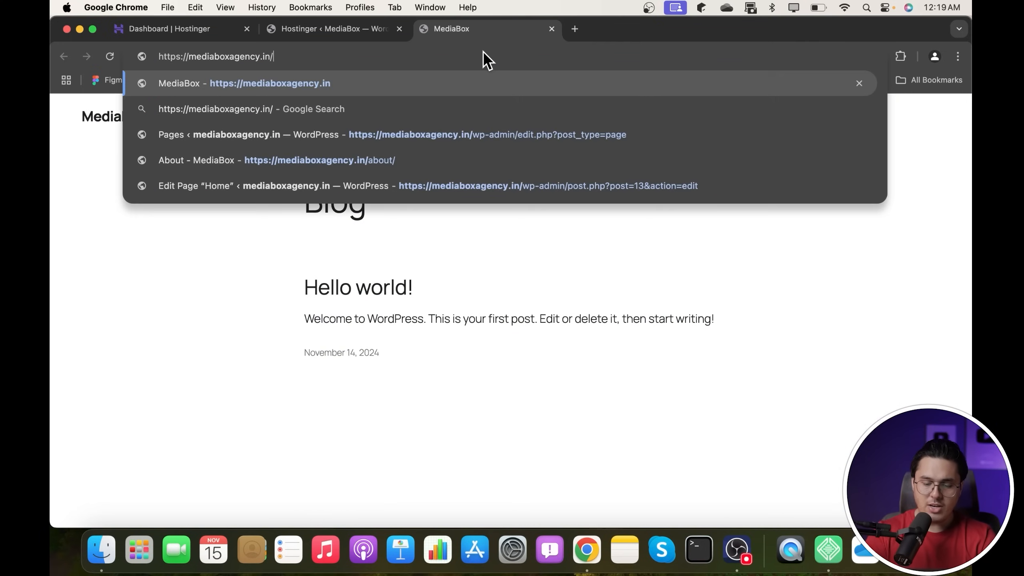
{"action": "type", "text": "-admin"}
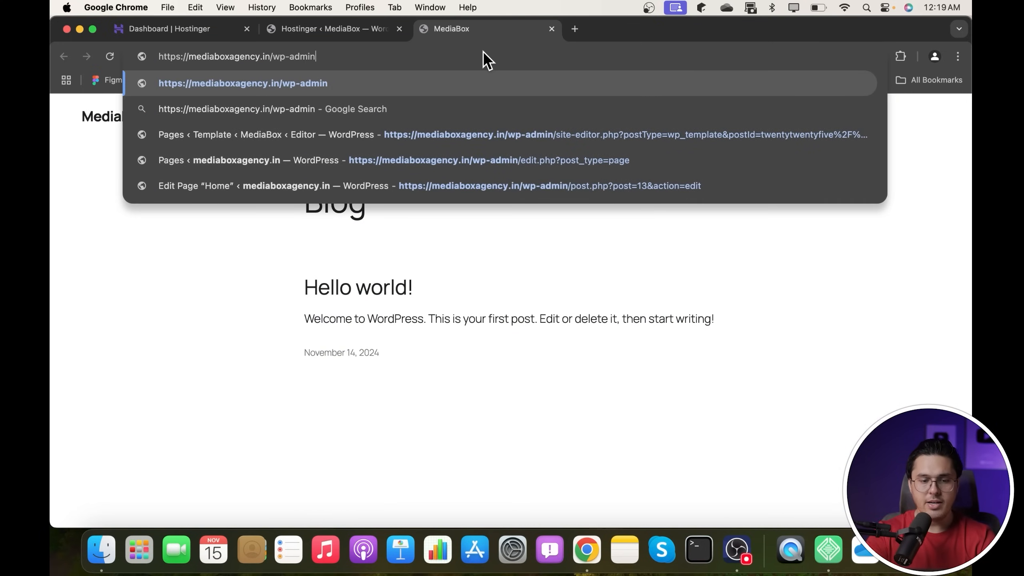
{"action": "key", "text": "Return"}
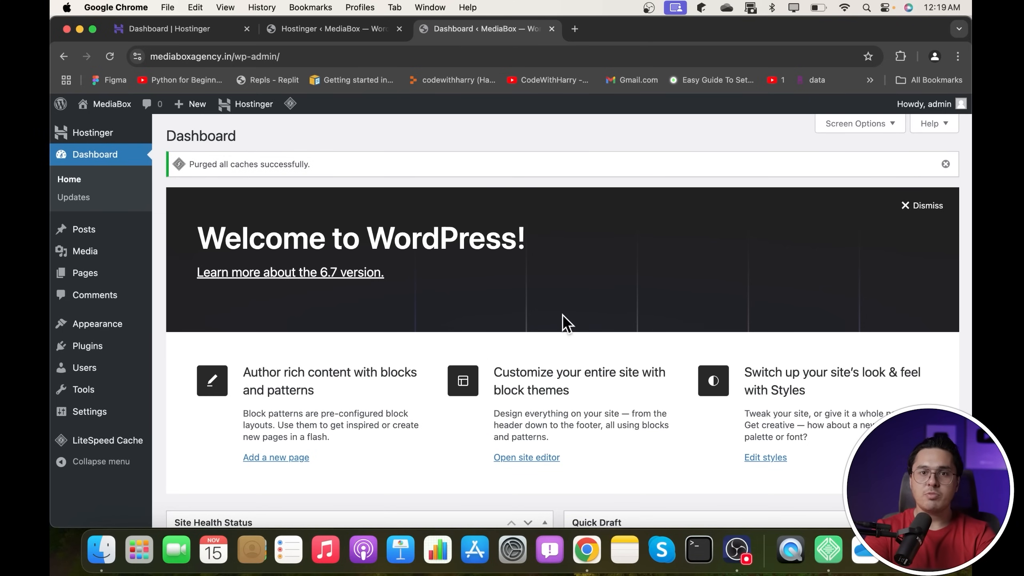
- Load the MediaBox admin Dashboard via the WordPress logo, then view the public site
{"action": "left_click", "coordinate": [184, 30]}
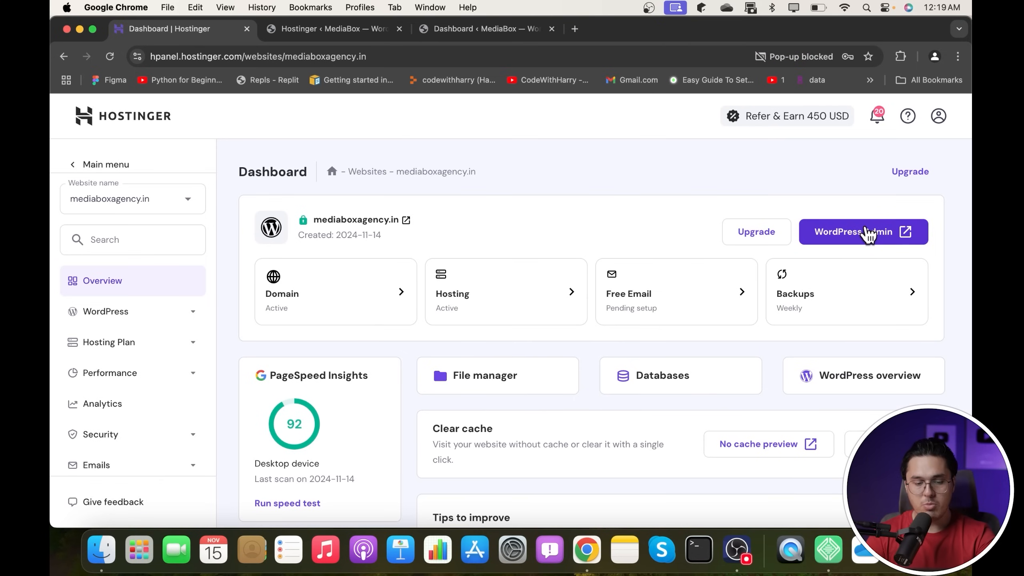
{"action": "left_click", "coordinate": [349, 33]}
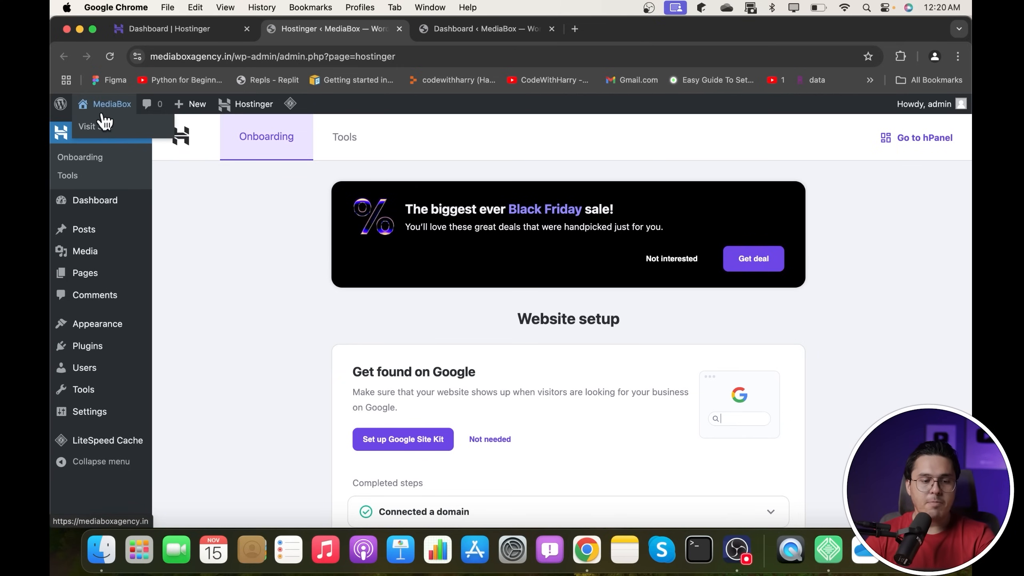
{"action": "left_click", "coordinate": [71, 106]}
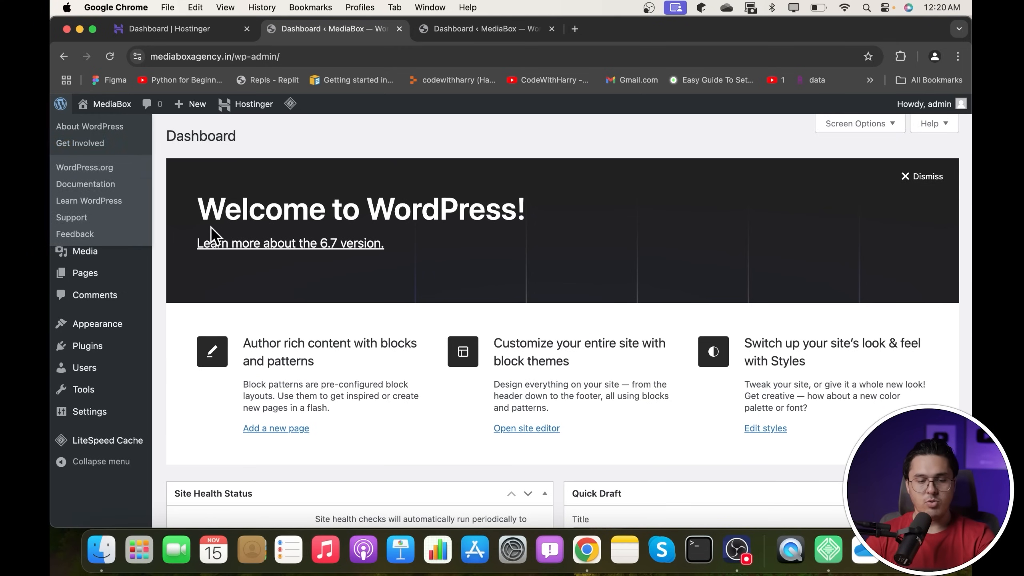
{"action": "mouse_move", "coordinate": [83, 131]}
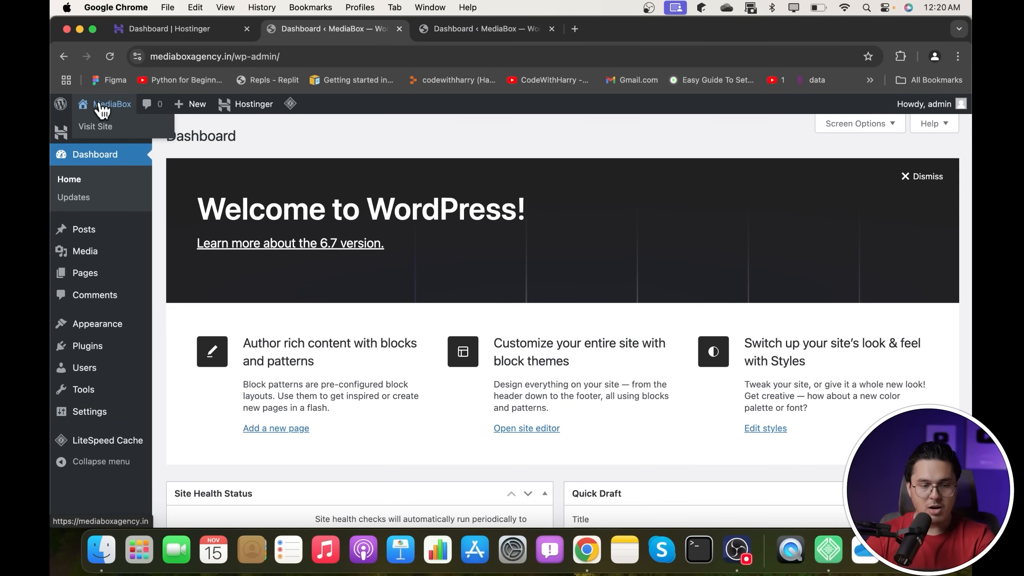
{"action": "left_click", "coordinate": [101, 128]}
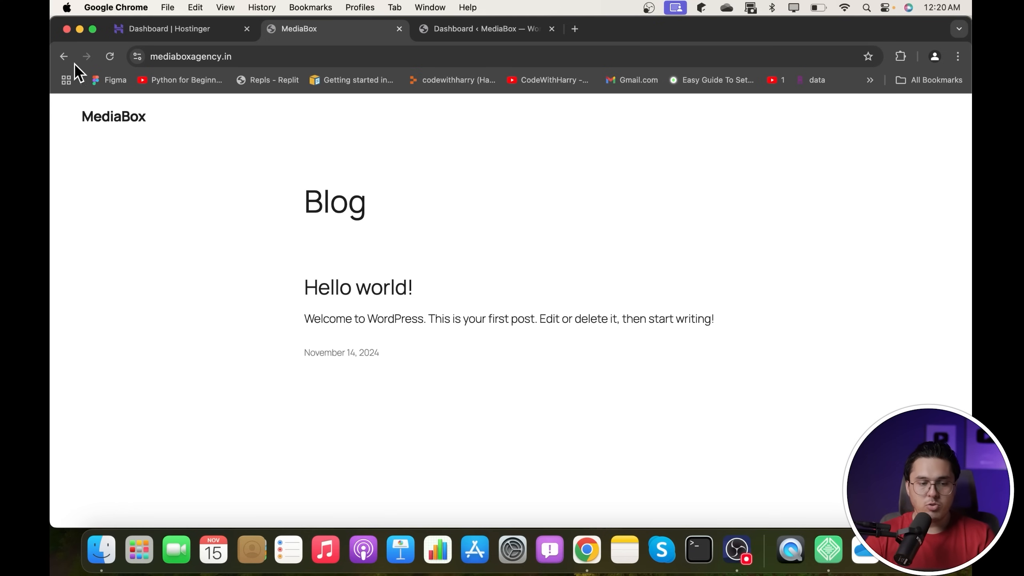
- Open MediaBox's public Blog page in a new tab, browse its content, then return to the Dashboard tab
{"action": "left_click", "coordinate": [64, 57]}
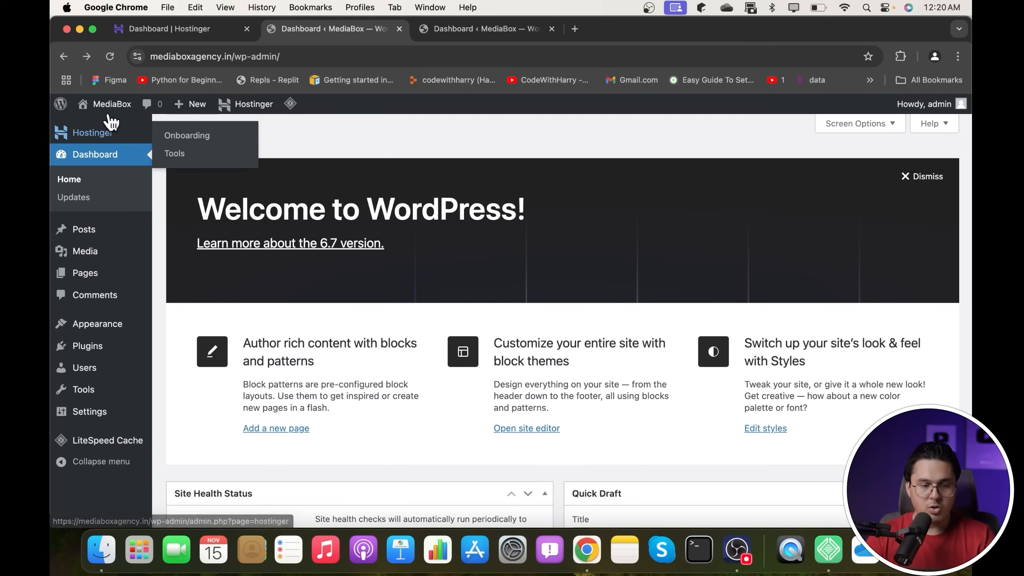
{"action": "left_click", "coordinate": [106, 127], "text": "super"}
{"action": "left_click", "coordinate": [483, 34]}
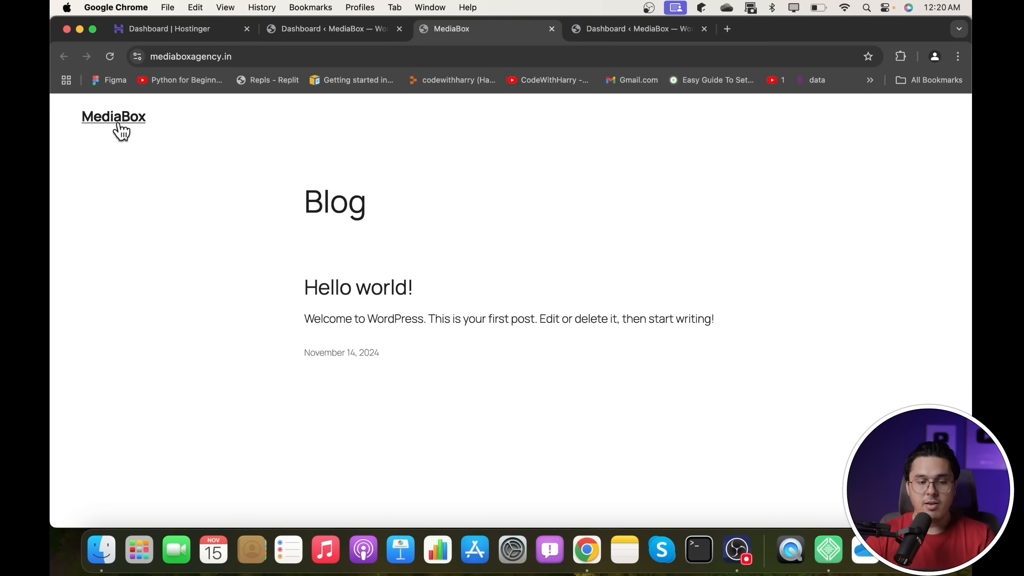
{"action": "left_click_drag", "start_coordinate": [76, 123], "coordinate": [168, 123]}
{"action": "left_click", "coordinate": [168, 124]}
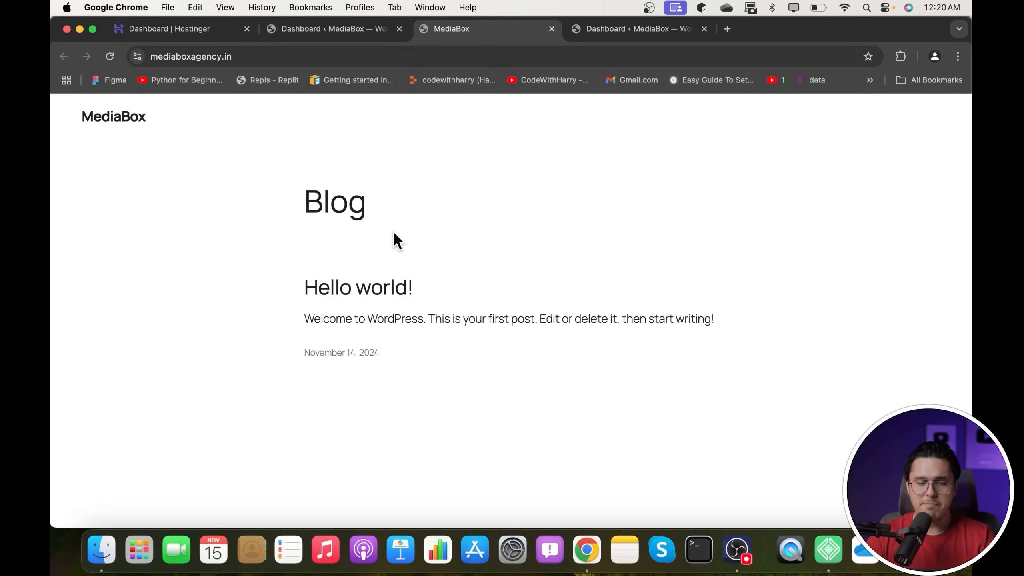
{"action": "left_click_drag", "start_coordinate": [305, 186], "coordinate": [520, 389]}
{"action": "scroll", "coordinate": [520, 381], "scroll_direction": "down", "scroll_amount": 6}
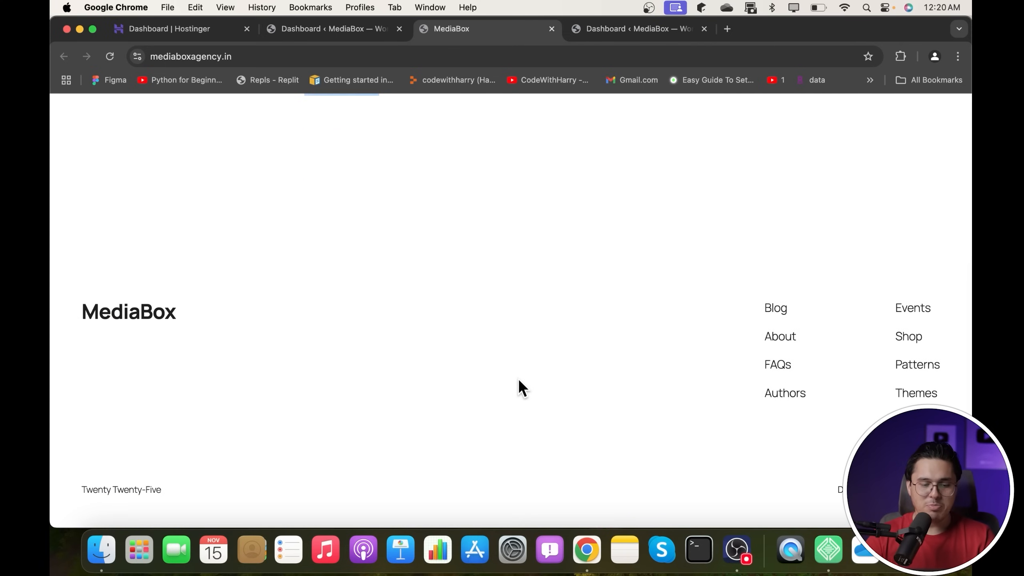
{"action": "scroll", "coordinate": [518, 387], "scroll_direction": "up", "scroll_amount": 7}
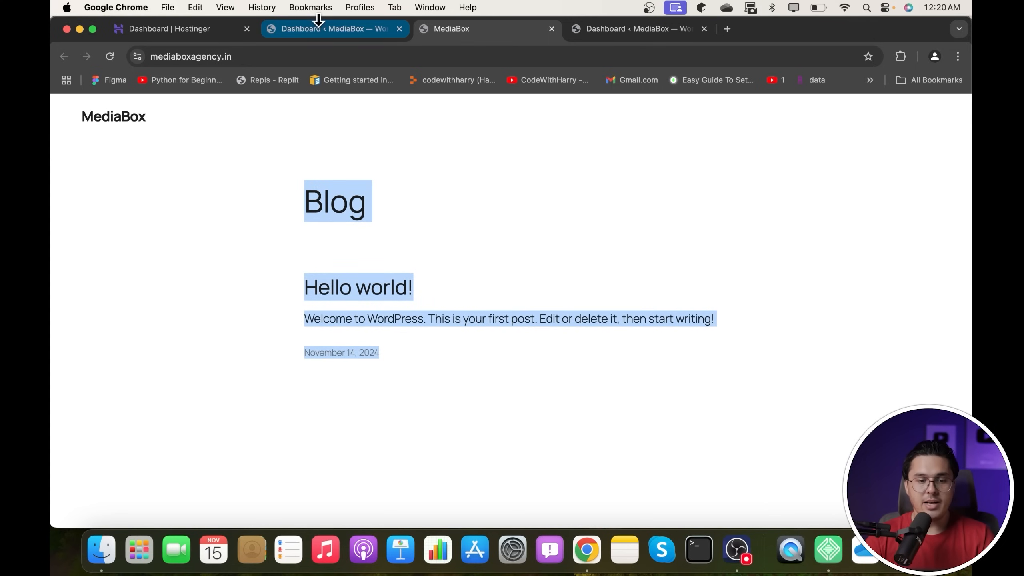
{"action": "left_click", "coordinate": [307, 29]}
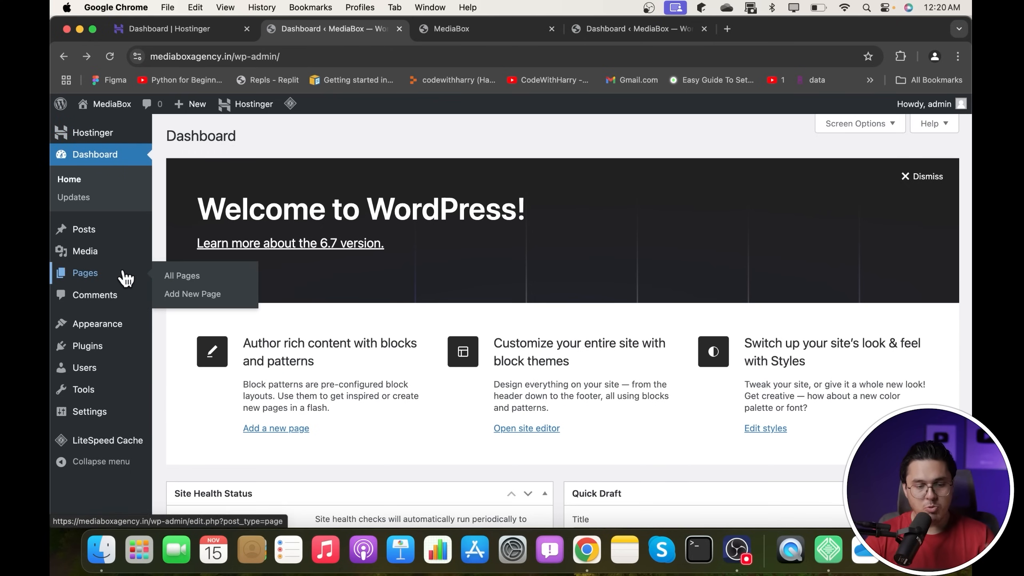
- Open the MediaBox Posts list, which holds only the Hello world! post
{"action": "mouse_move", "coordinate": [104, 238]}
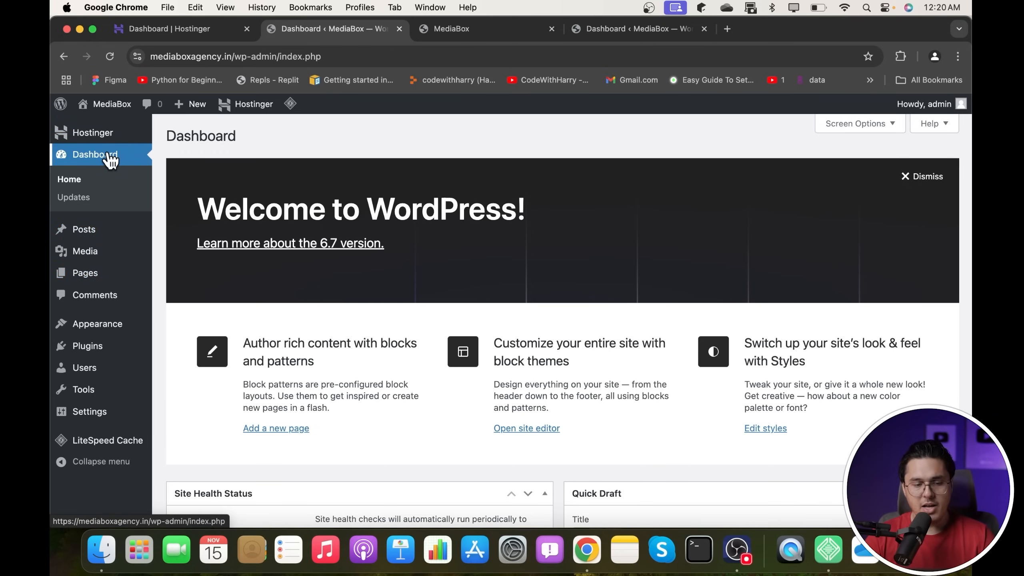
{"action": "mouse_move", "coordinate": [114, 103]}
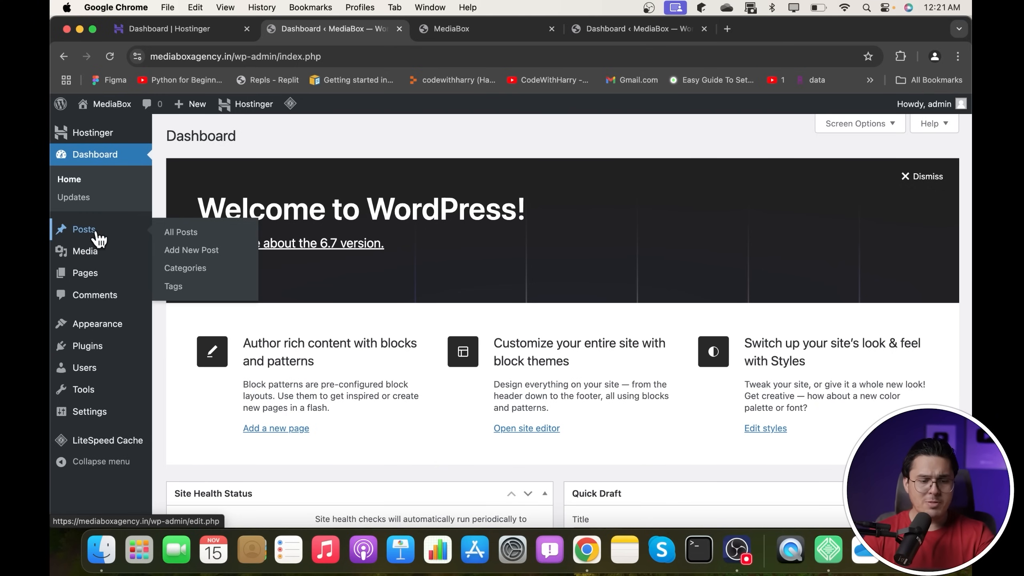
{"action": "left_click", "coordinate": [91, 229]}
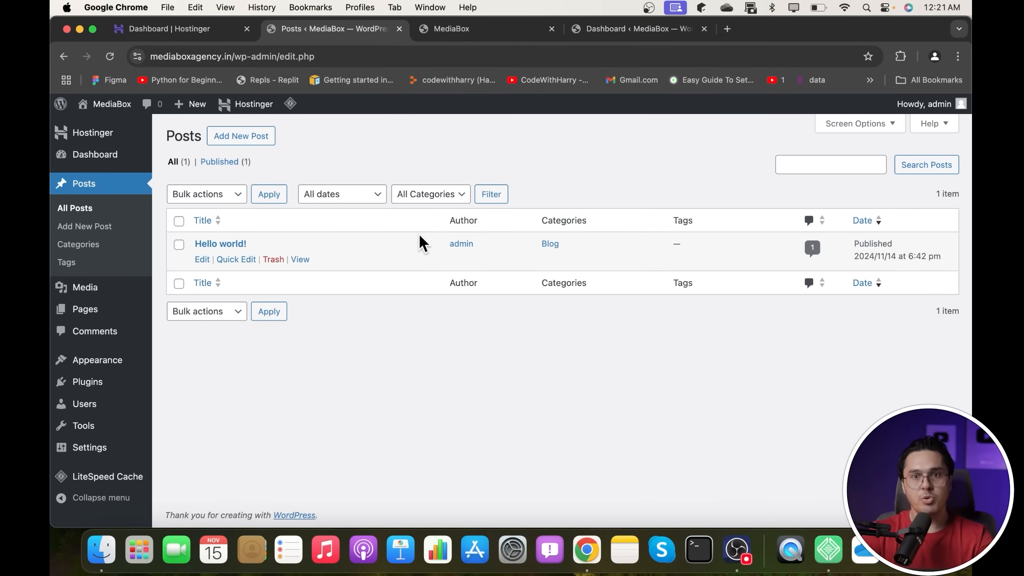
- Start a new post titled 'JavaScript tutorial'
{"action": "left_click", "coordinate": [248, 138]}
{"action": "left_click", "coordinate": [345, 194]}
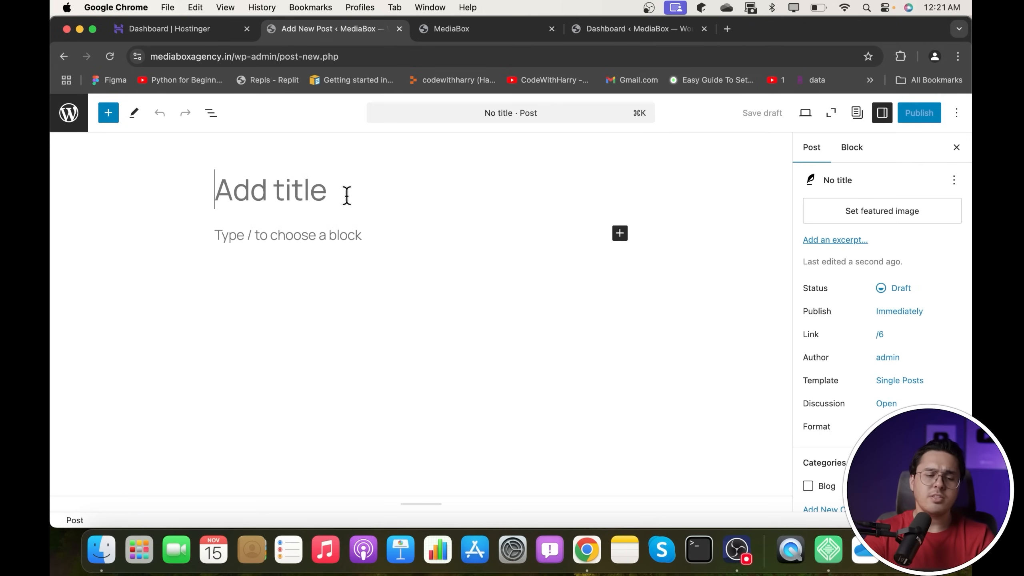
{"action": "type", "text": "Javascri"}
{"action": "key", "text": "BackSpace"}
{"action": "key", "text": "BackSpace"}
{"action": "key", "text": "BackSpace"}
{"action": "key", "text": "BackSpace"}
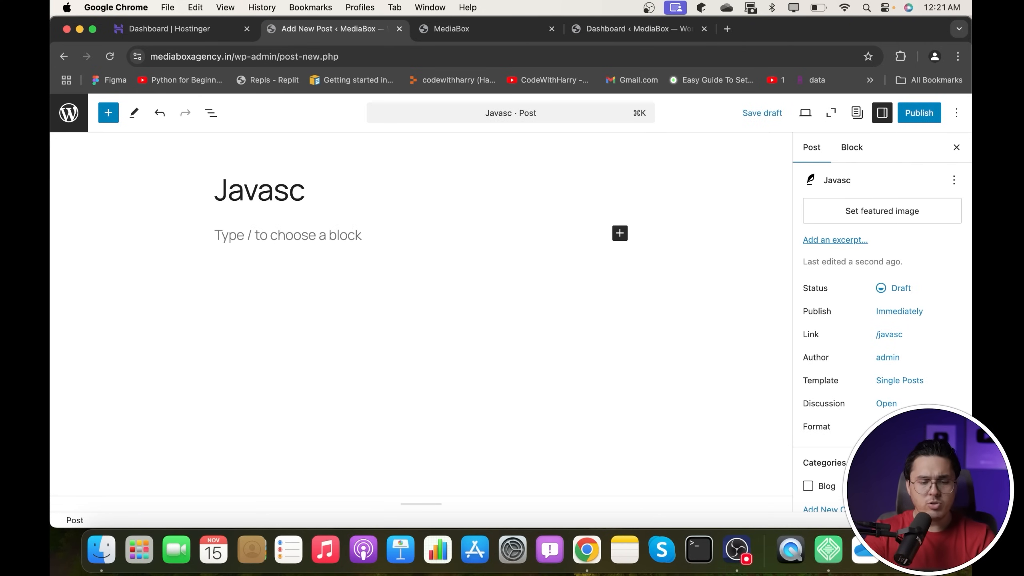
{"action": "type", "text": "Script tutor"}
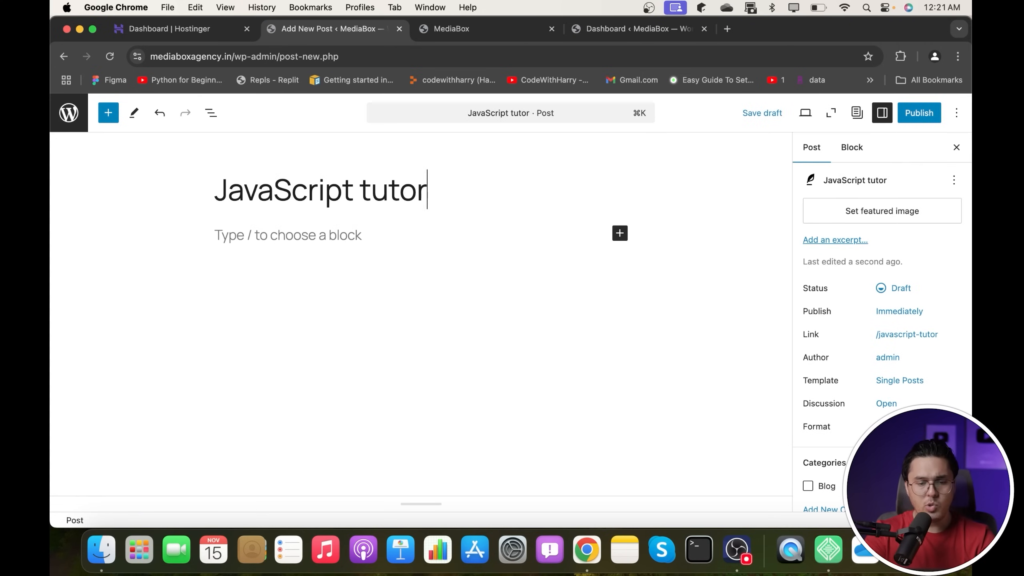
{"action": "type", "text": "ial"}
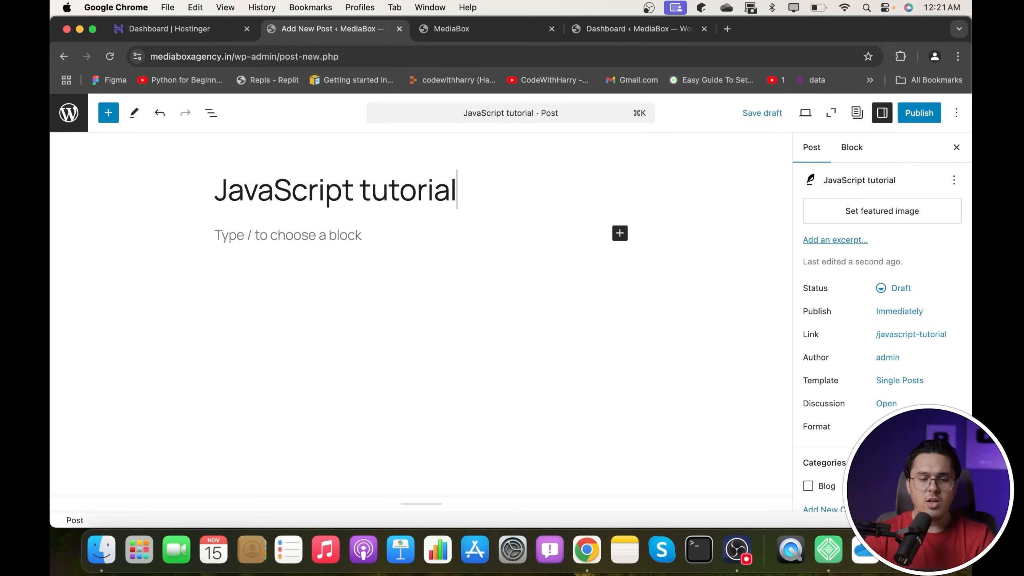
- Write an intro paragraph calling JavaScript a very nice language, then add a new block
{"action": "left_click", "coordinate": [321, 234]}
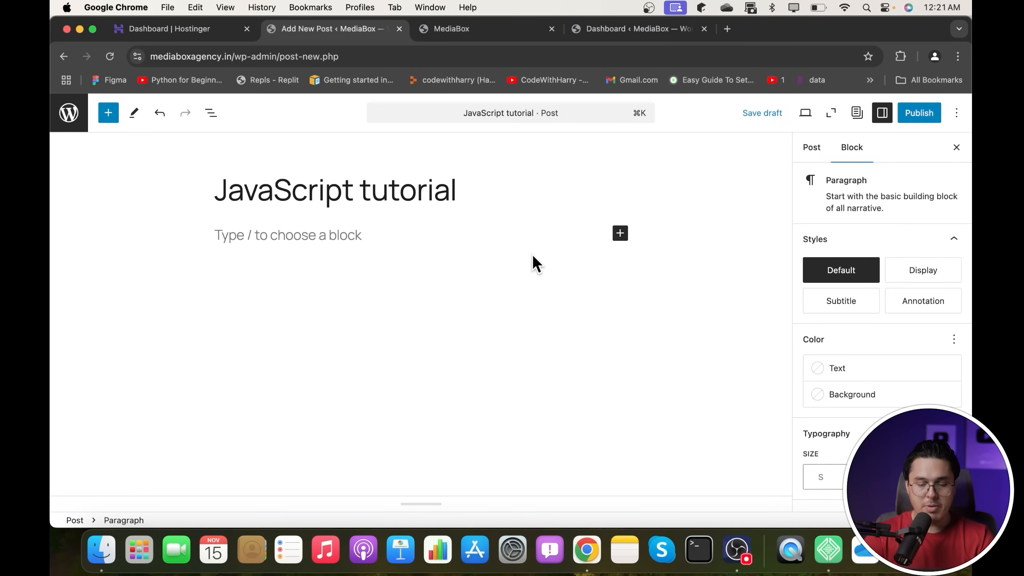
{"action": "type", "text": "Hi I am H"}
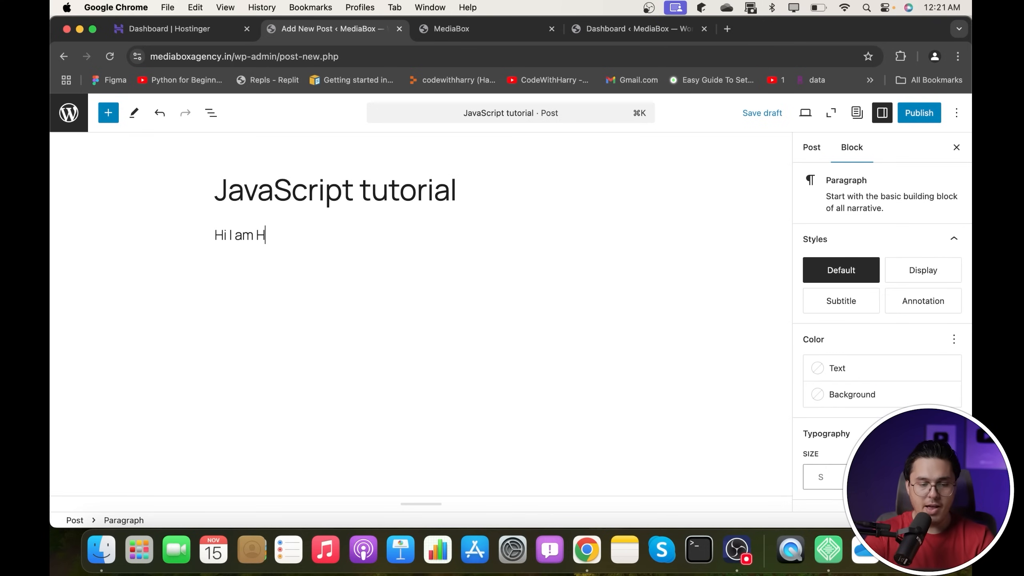
{"action": "type", "text": "arry and today I"}
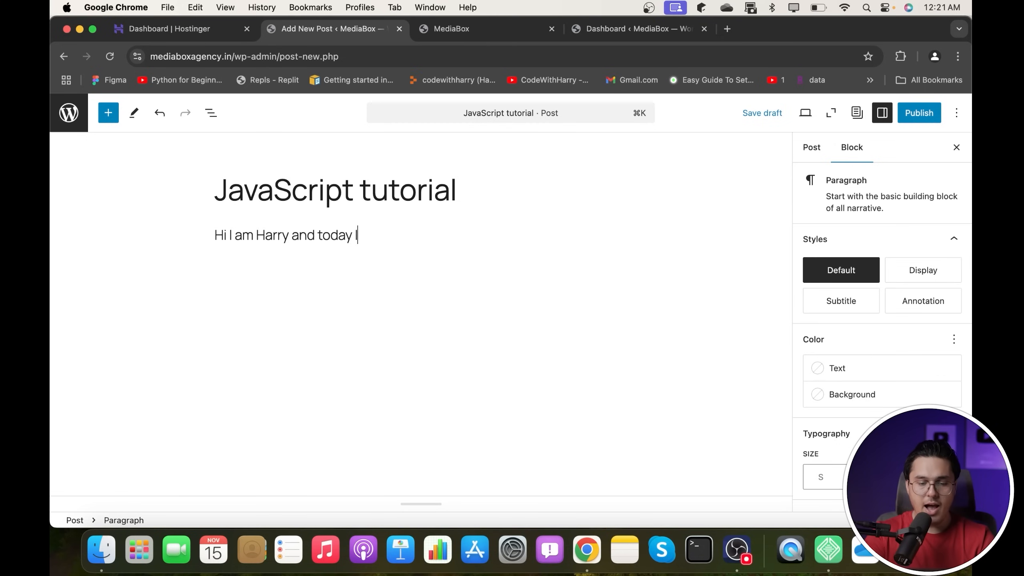
{"action": "type", "text": " will teach you what is"}
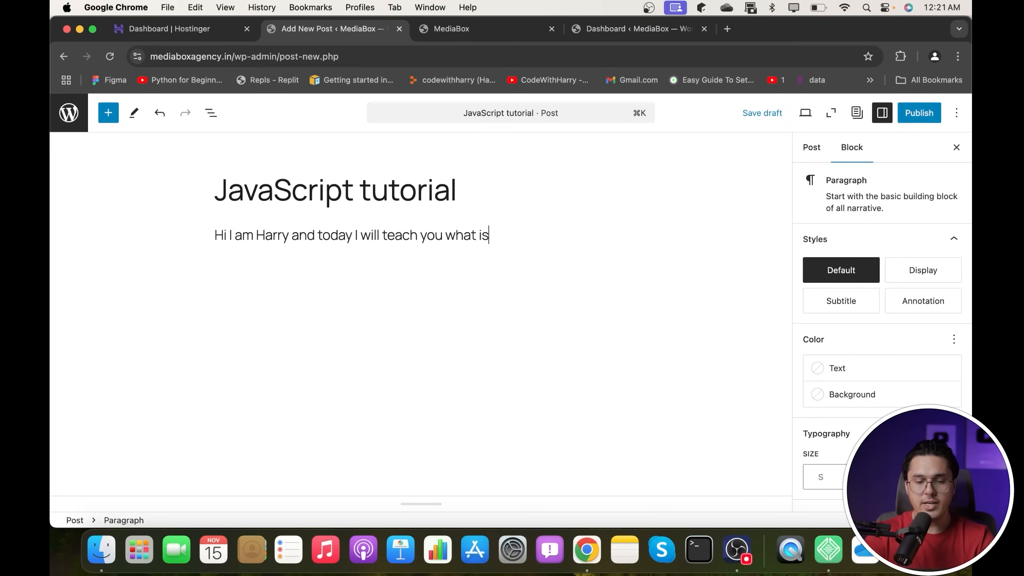
{"action": "type", "text": " JavaScripty. "}
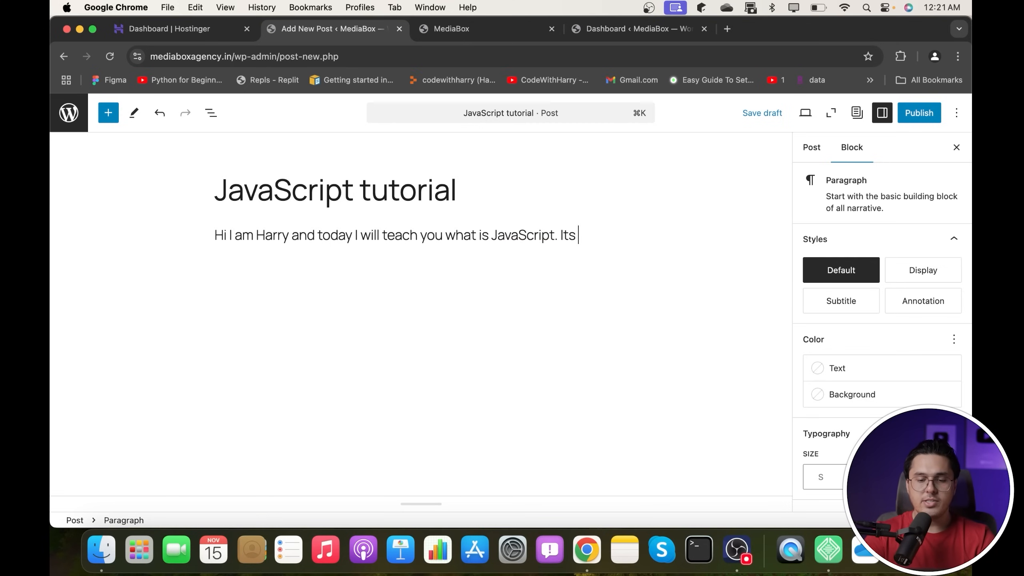
{"action": "type", "text": "Its a very nice lan"}
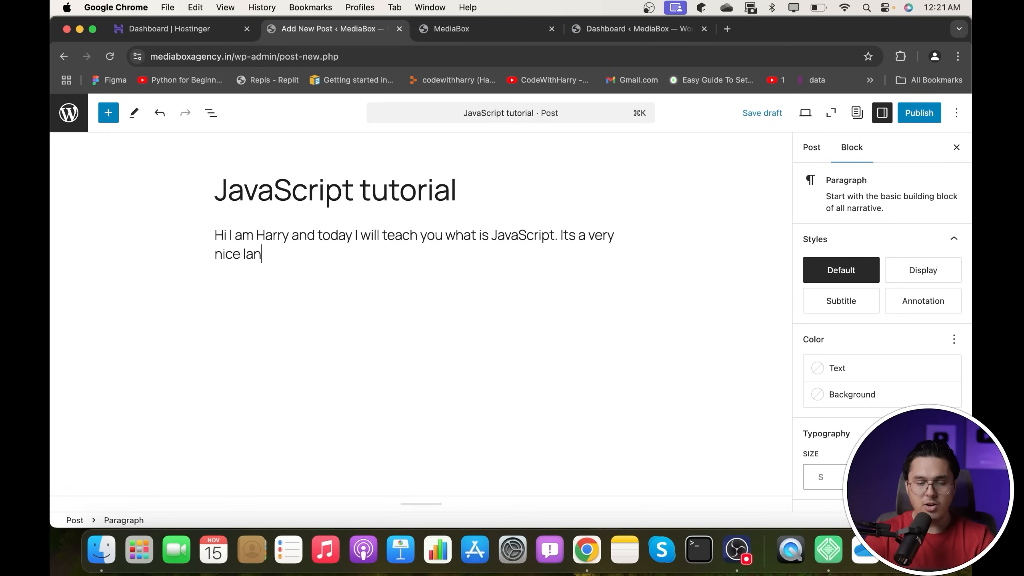
{"action": "type", "text": "guage"}
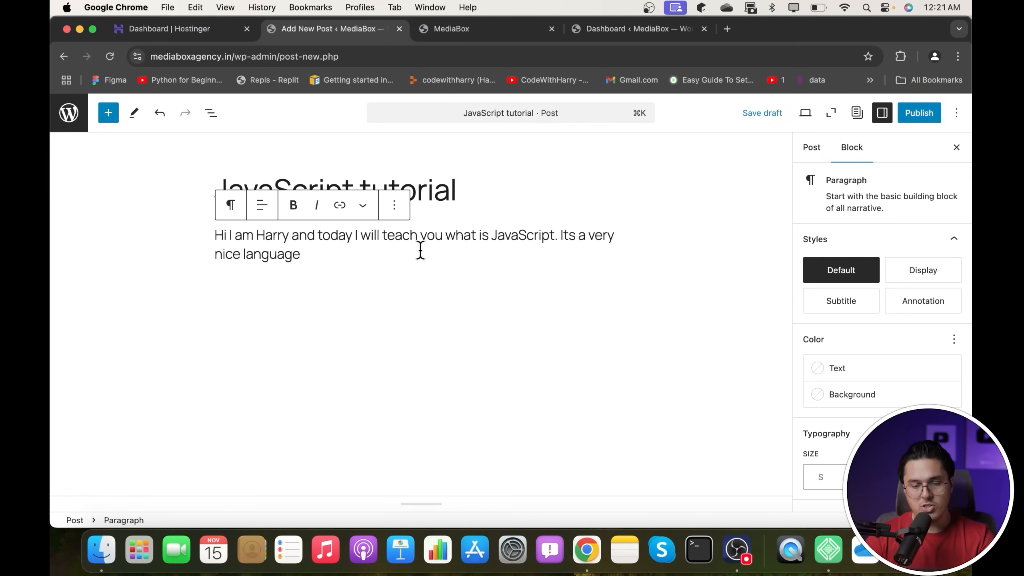
{"action": "key", "text": "Return"}
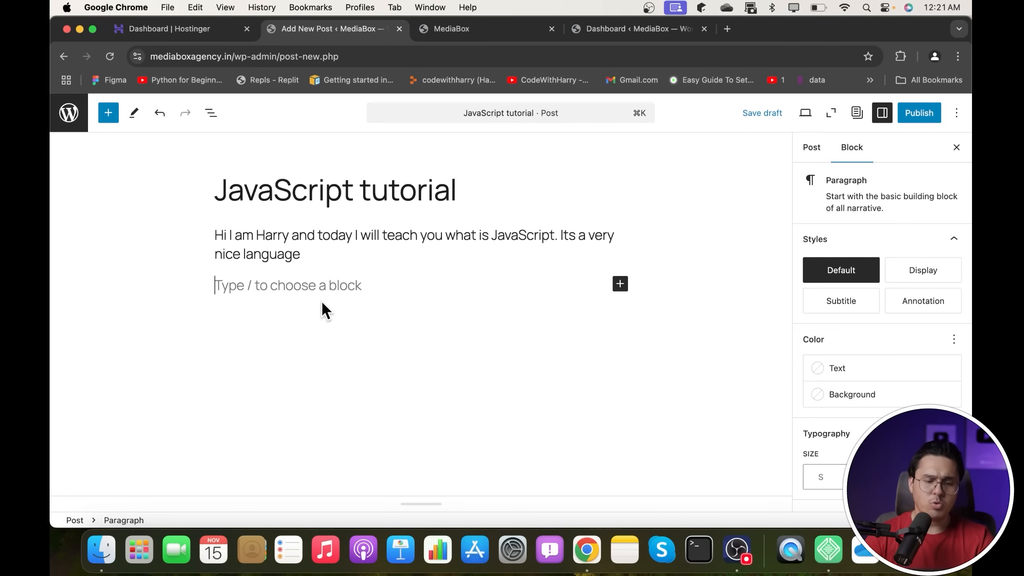
- Add an Image block below the intro paragraph and upload IMG_2007.HEIC into it
{"action": "left_click", "coordinate": [619, 285]}
{"action": "left_click", "coordinate": [780, 375]}
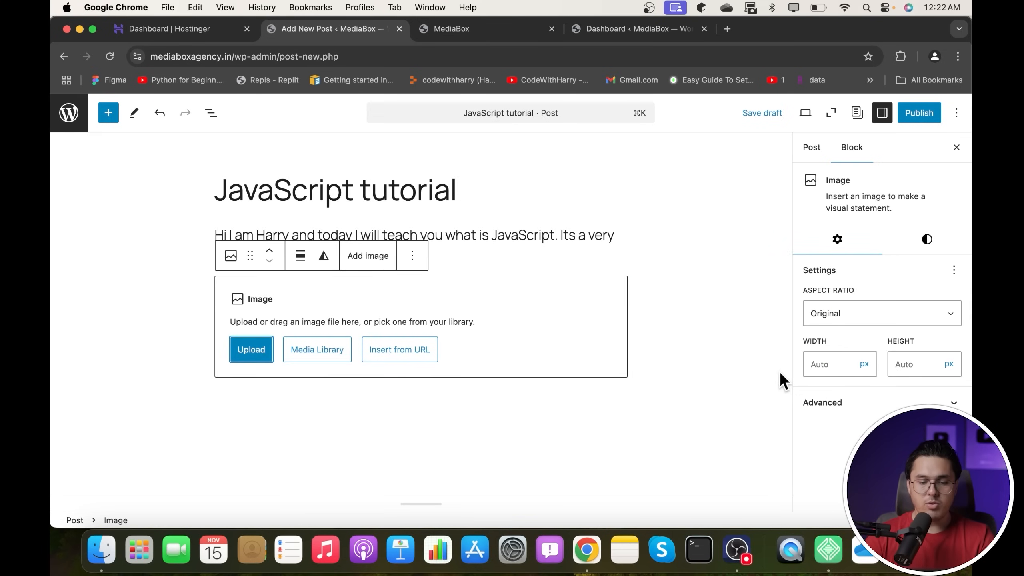
{"action": "left_click", "coordinate": [258, 347]}
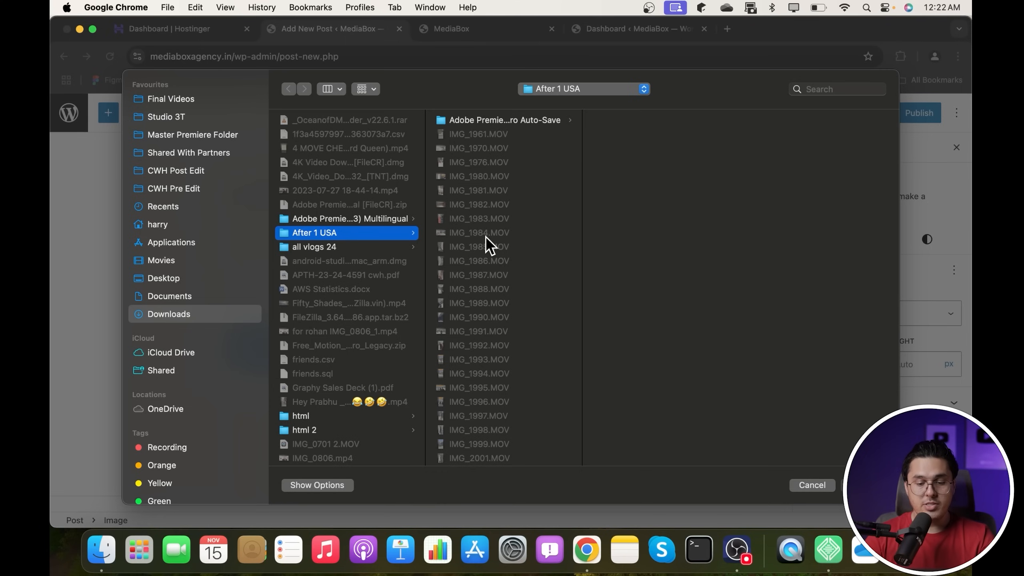
{"action": "scroll", "coordinate": [485, 244], "scroll_direction": "down", "scroll_amount": 5}
{"action": "left_click", "coordinate": [483, 344]}
{"action": "double_click", "coordinate": [484, 344]}
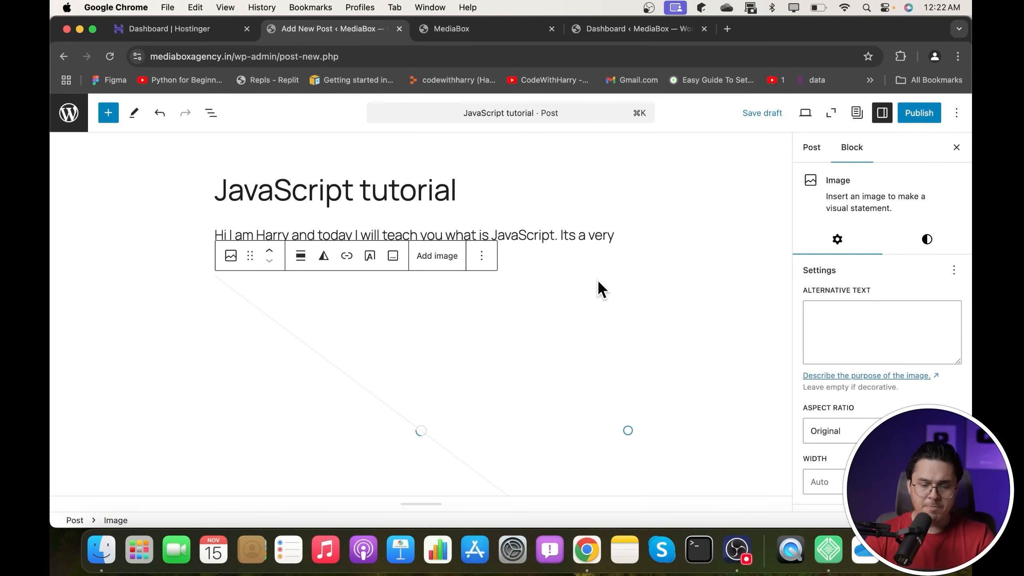
{"action": "scroll", "coordinate": [598, 285], "scroll_direction": "down", "scroll_amount": 3}
{"action": "scroll", "coordinate": [600, 288], "scroll_direction": "up", "scroll_amount": 1}
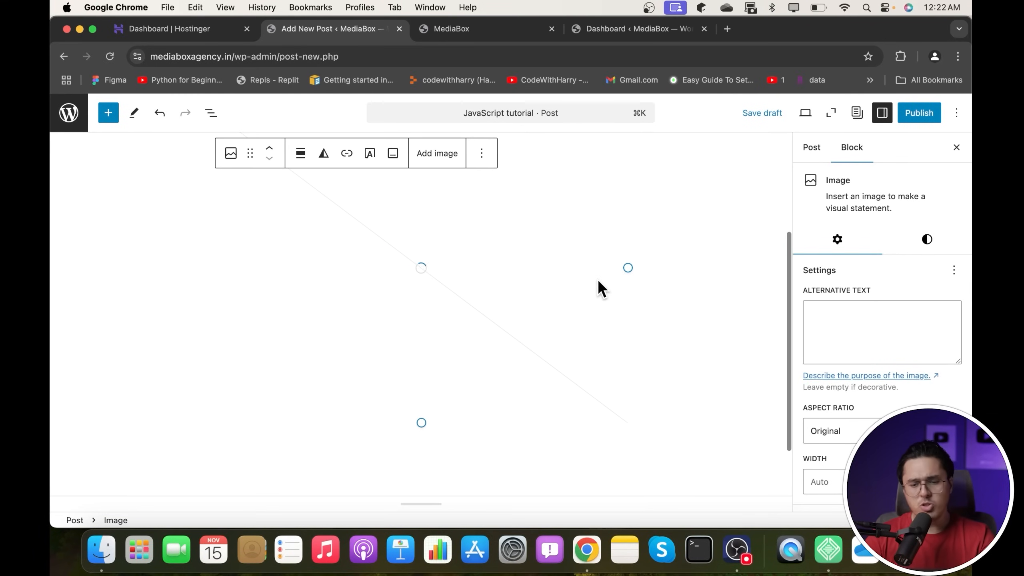
{"action": "scroll", "coordinate": [599, 281], "scroll_direction": "up", "scroll_amount": 3}
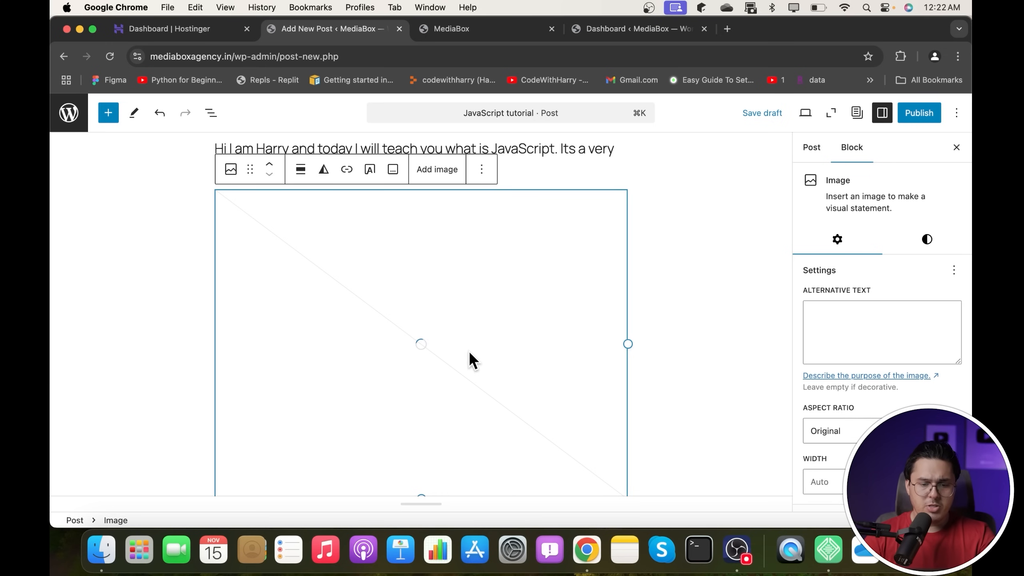
{"action": "scroll", "coordinate": [446, 307], "scroll_direction": "down", "scroll_amount": 1}
{"action": "scroll", "coordinate": [446, 307], "scroll_direction": "down", "scroll_amount": 2}
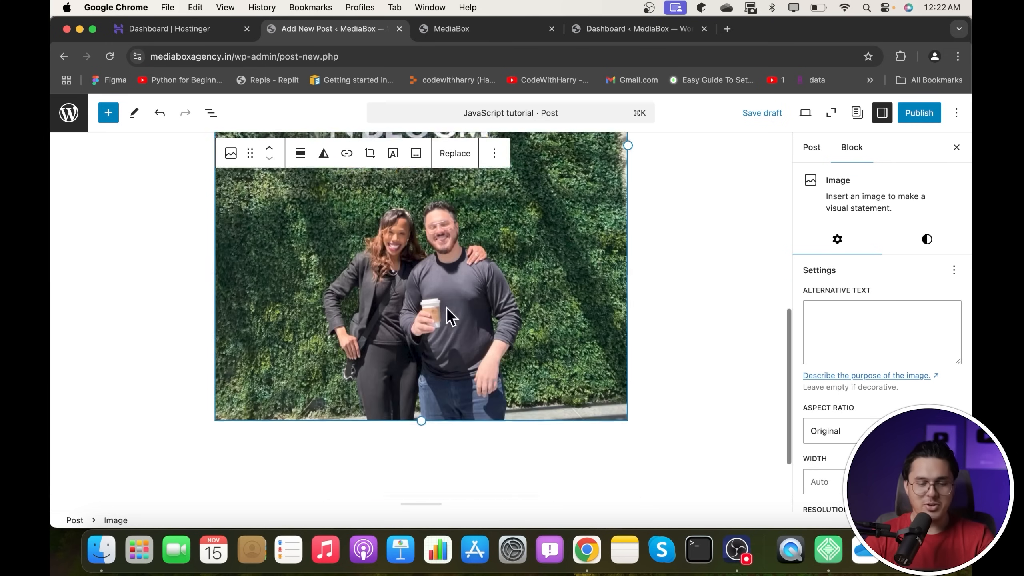
{"action": "scroll", "coordinate": [446, 307], "scroll_direction": "down", "scroll_amount": 1}
{"action": "scroll", "coordinate": [446, 307], "scroll_direction": "up", "scroll_amount": 10}
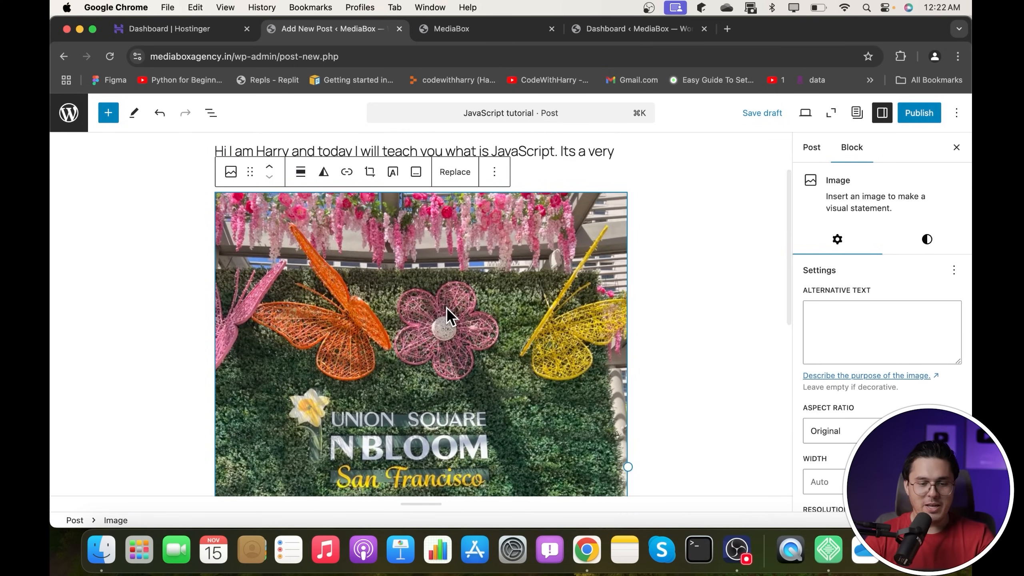
- Replace the image with a different uploaded photo file
{"action": "left_click", "coordinate": [659, 233]}
{"action": "left_click", "coordinate": [522, 265]}
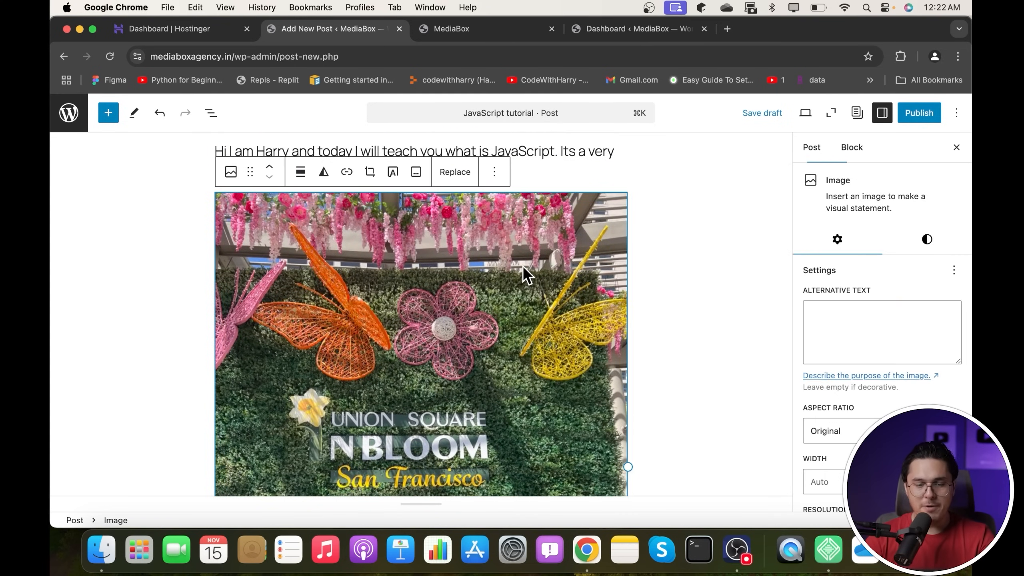
{"action": "left_click", "coordinate": [468, 174]}
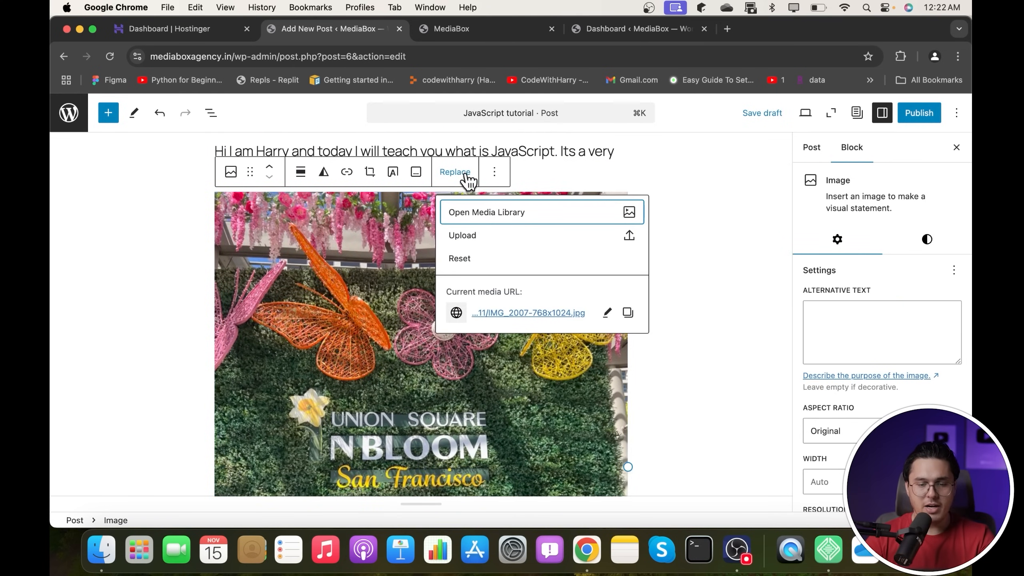
{"action": "left_click", "coordinate": [480, 235]}
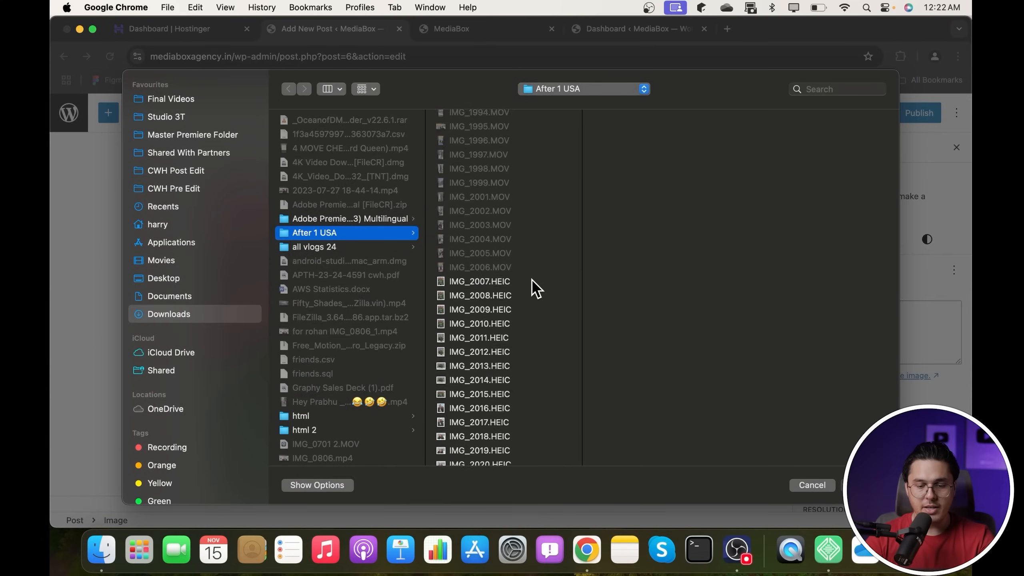
{"action": "scroll", "coordinate": [534, 287], "scroll_direction": "down", "scroll_amount": 2}
{"action": "left_click", "coordinate": [497, 323]}
{"action": "double_click", "coordinate": [497, 323]}
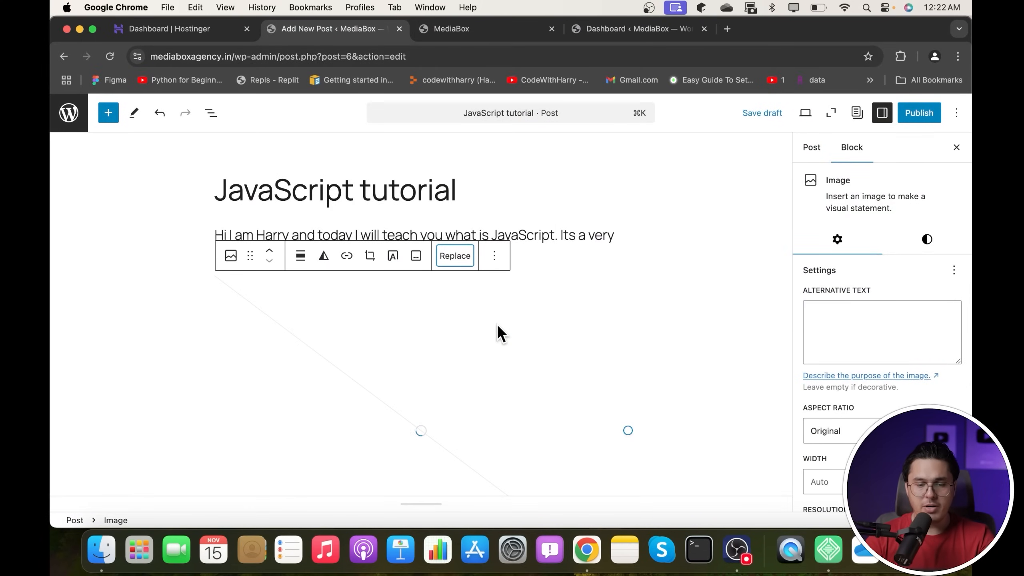
- Replace it again with the selfie of two people in front of the harbour
{"action": "left_click", "coordinate": [457, 257]}
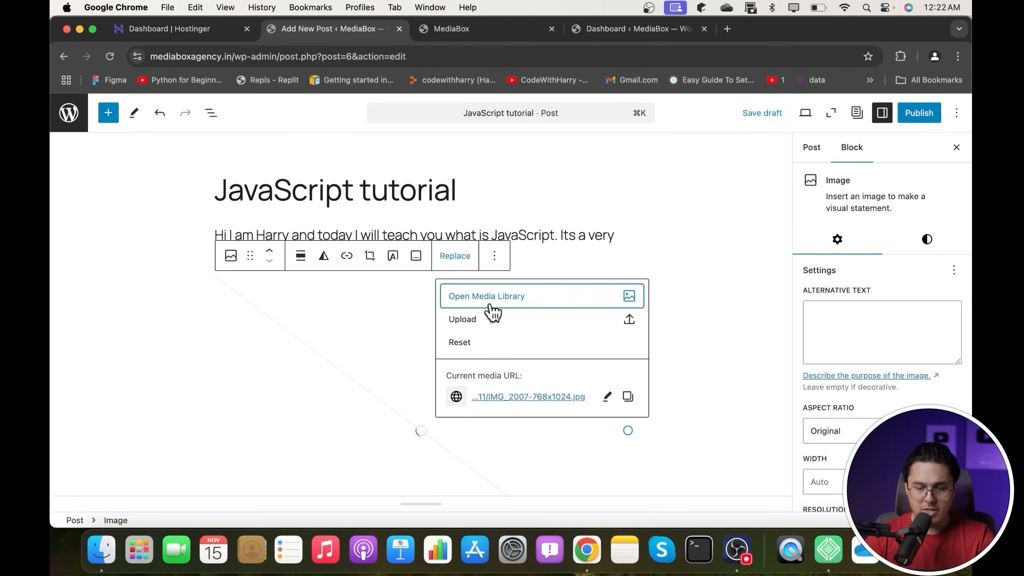
{"action": "left_click", "coordinate": [479, 323]}
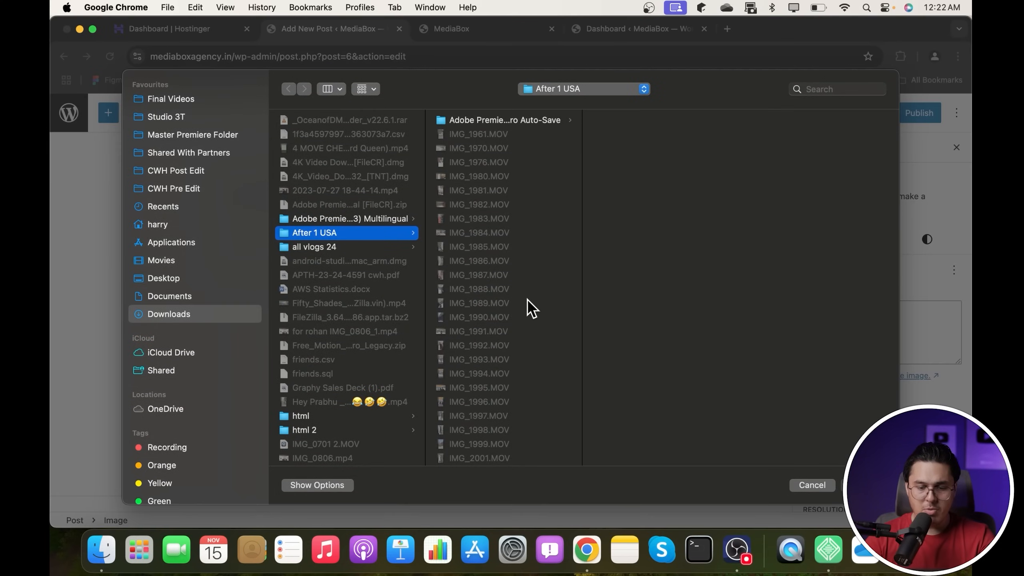
{"action": "scroll", "coordinate": [527, 298], "scroll_direction": "down", "scroll_amount": 5}
{"action": "double_click", "coordinate": [490, 317]}
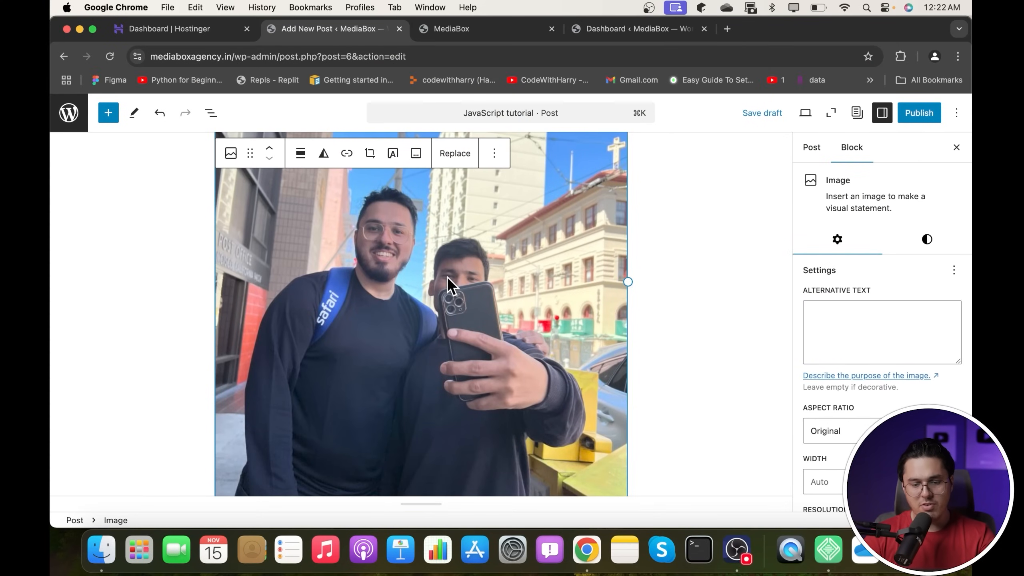
{"action": "scroll", "coordinate": [456, 394], "scroll_direction": "down", "scroll_amount": 3}
{"action": "scroll", "coordinate": [456, 393], "scroll_direction": "up", "scroll_amount": 5}
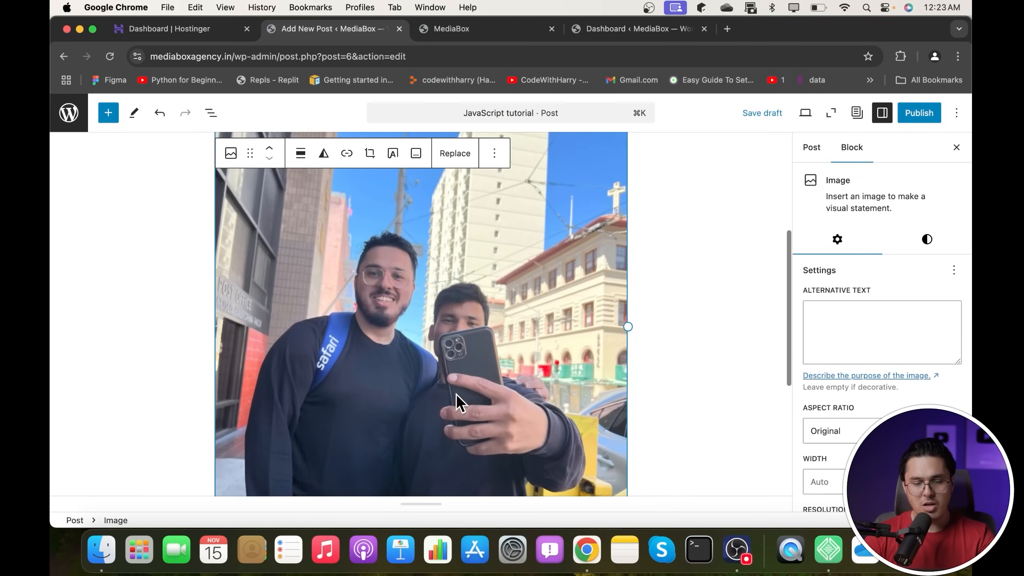
{"action": "scroll", "coordinate": [456, 394], "scroll_direction": "up", "scroll_amount": 2}
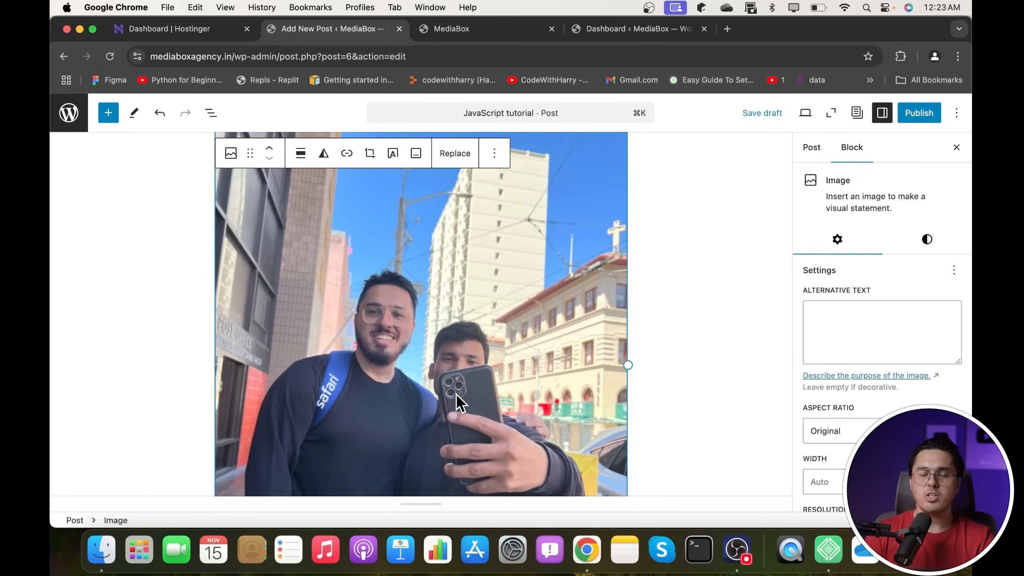
{"action": "scroll", "coordinate": [456, 394], "scroll_direction": "up", "scroll_amount": 4}
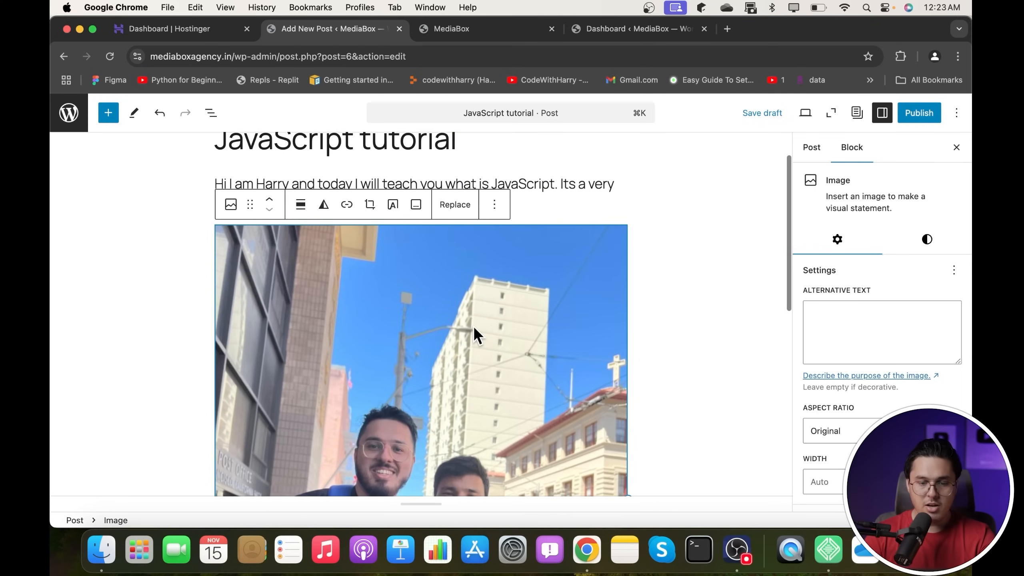
{"action": "left_click", "coordinate": [671, 271]}
{"action": "left_click", "coordinate": [508, 318]}
{"action": "scroll", "coordinate": [508, 311], "scroll_direction": "down", "scroll_amount": 2}
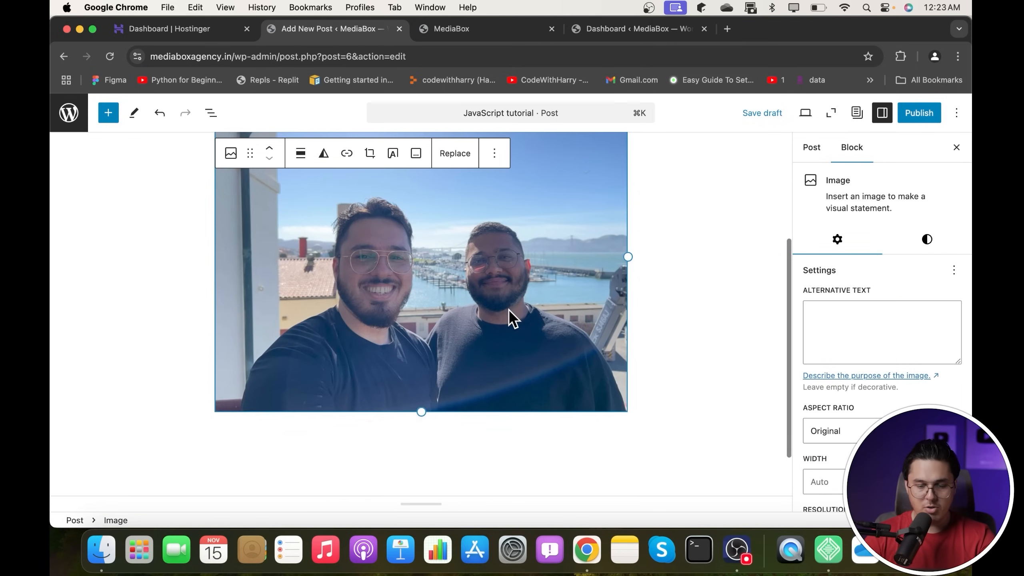
{"action": "scroll", "coordinate": [509, 314], "scroll_direction": "up", "scroll_amount": 5}
- Publish the JavaScript tutorial post, check its live page, then return to the editor
{"action": "left_click", "coordinate": [631, 238]}
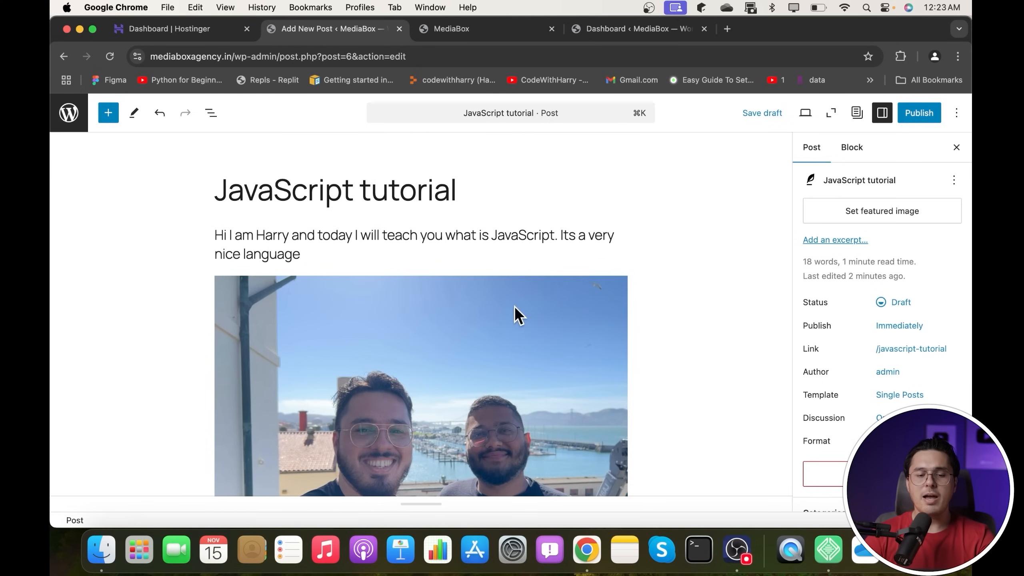
{"action": "left_click", "coordinate": [927, 115]}
{"action": "left_click", "coordinate": [929, 115]}
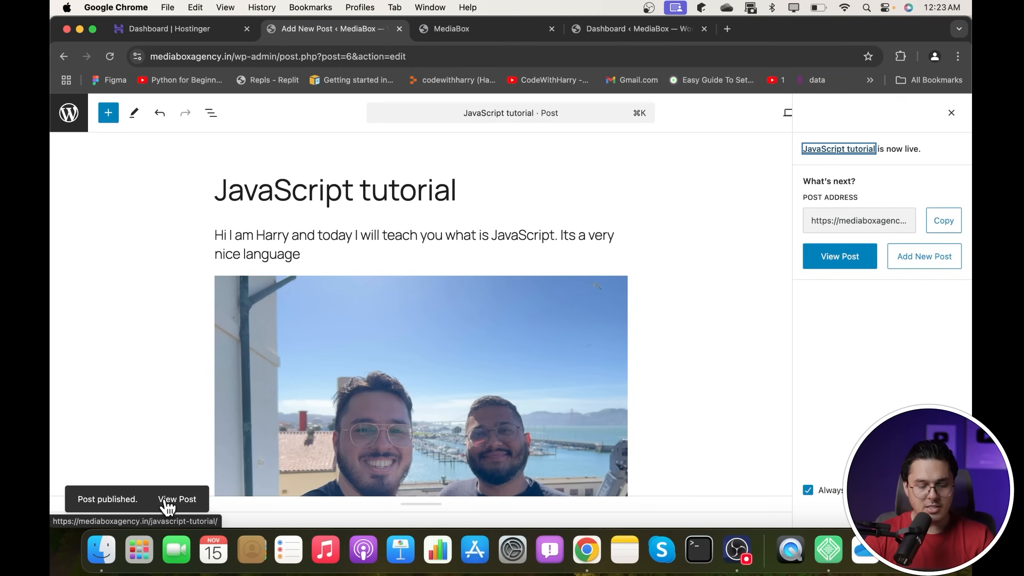
{"action": "left_click", "coordinate": [163, 502]}
{"action": "left_click", "coordinate": [600, 39]}
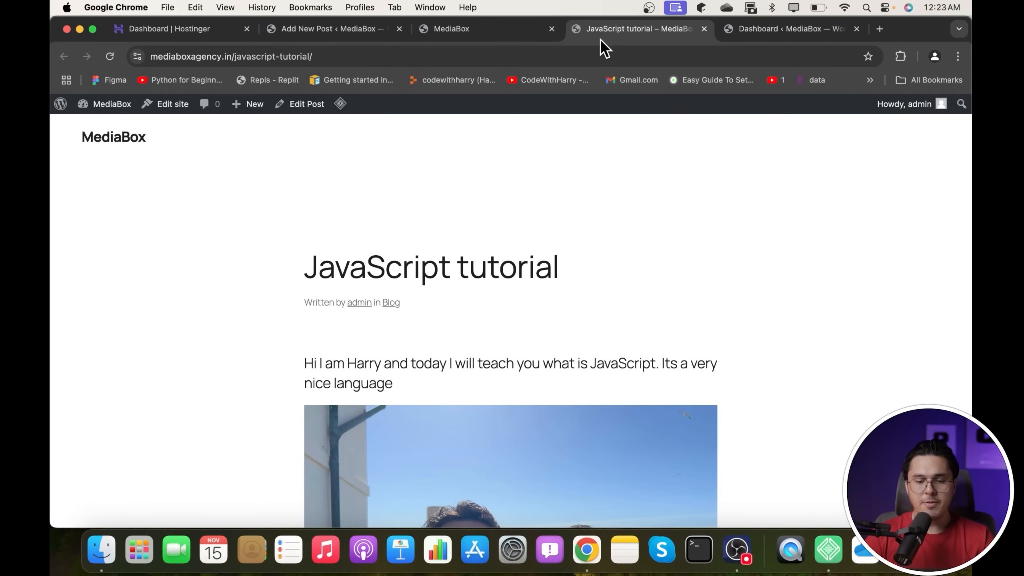
{"action": "scroll", "coordinate": [471, 284], "scroll_direction": "down", "scroll_amount": 10}
{"action": "scroll", "coordinate": [471, 283], "scroll_direction": "up", "scroll_amount": 10}
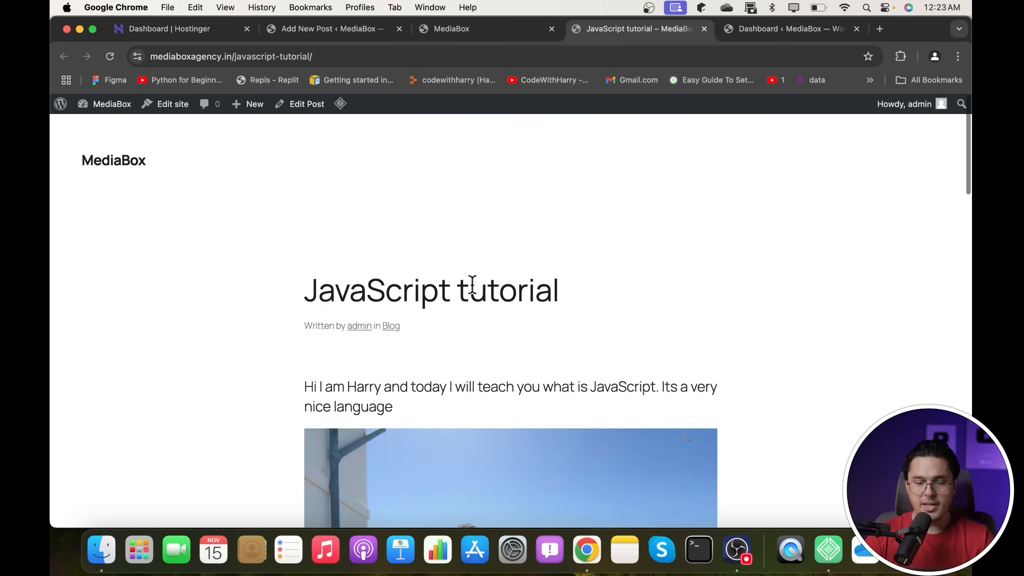
{"action": "scroll", "coordinate": [471, 284], "scroll_direction": "down", "scroll_amount": 4}
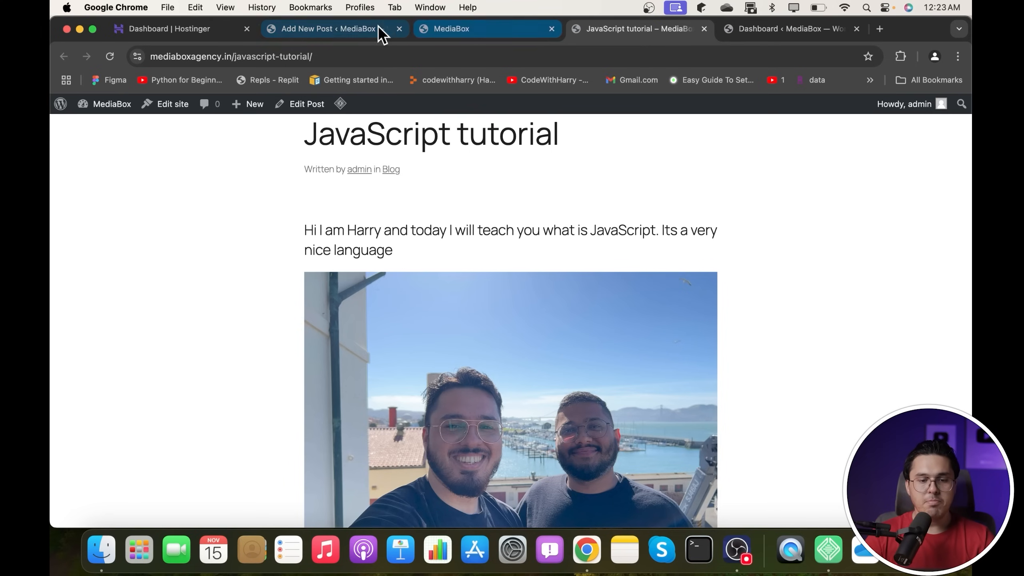
{"action": "left_click", "coordinate": [357, 32]}
- Create a post titled 'Python tutorial' with the paragraph 'Hey today I will teach you python'
{"action": "left_click", "coordinate": [67, 102]}
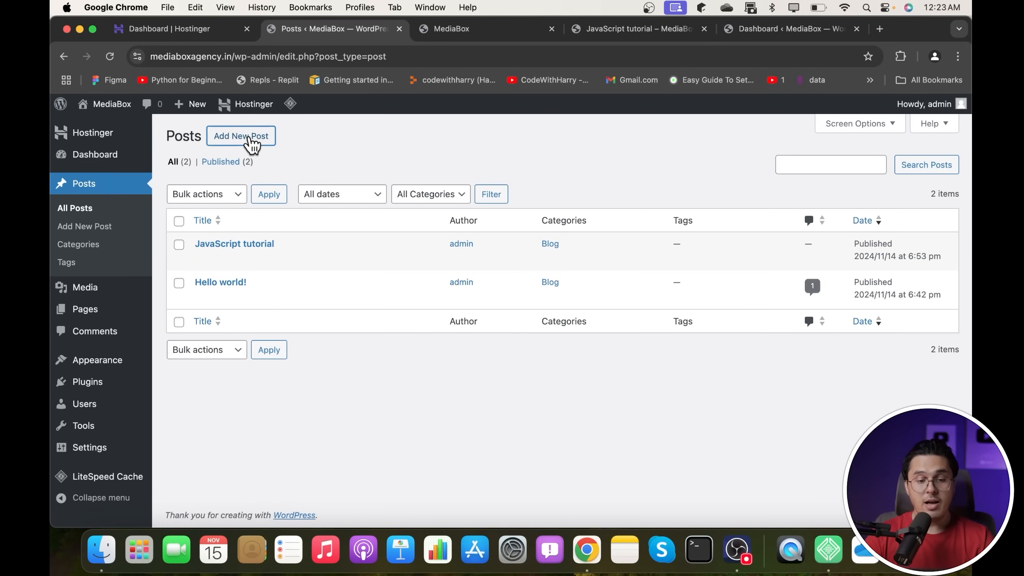
{"action": "left_click", "coordinate": [253, 137]}
{"action": "type", "text": "ython"}
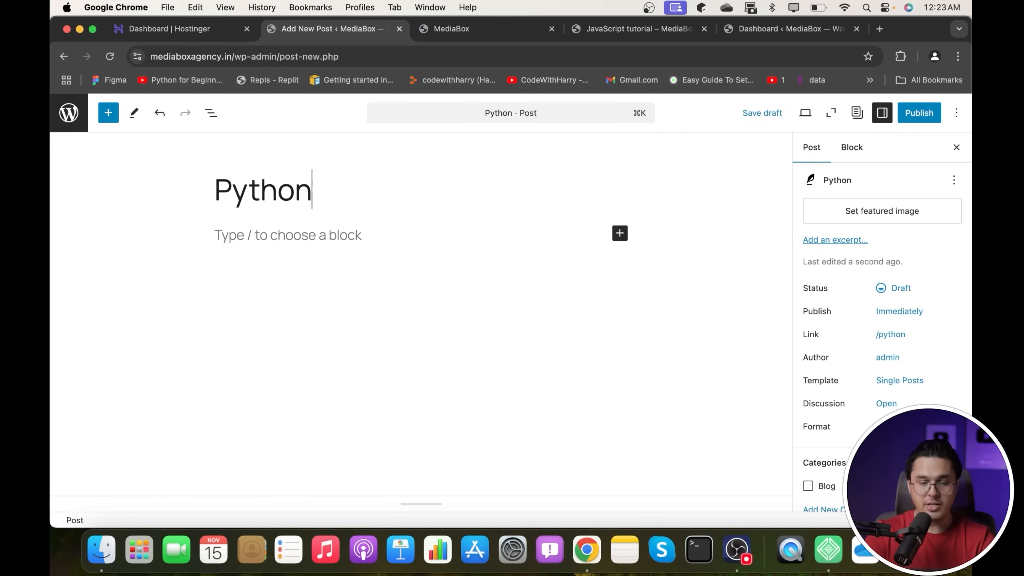
{"action": "type", "text": " turia="}
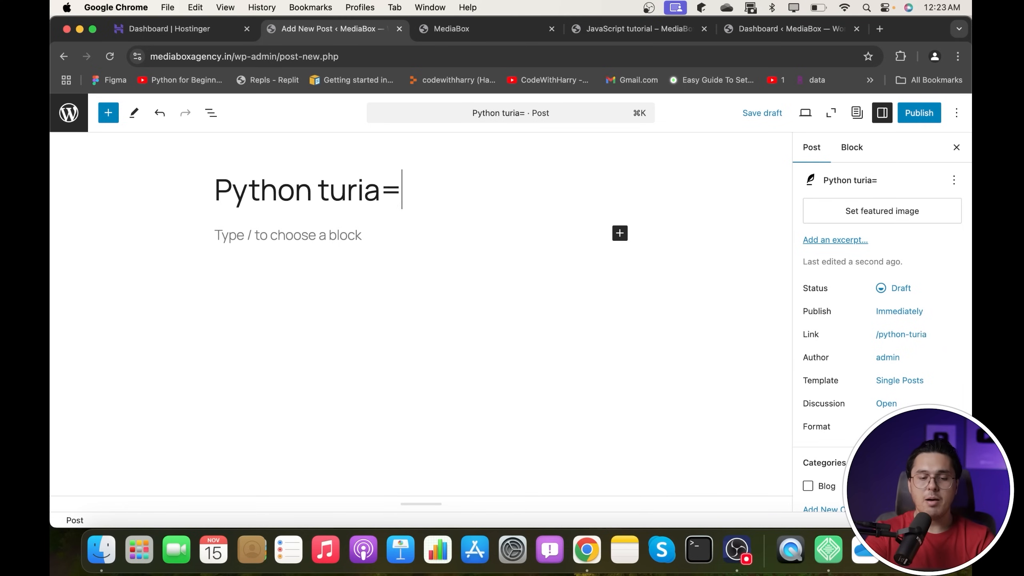
{"action": "key", "text": "BackSpace"}
{"action": "key", "text": "BackSpace"}
{"action": "key", "text": "BackSpace"}
{"action": "key", "text": "BackSpace"}
{"action": "type", "text": "torial"}
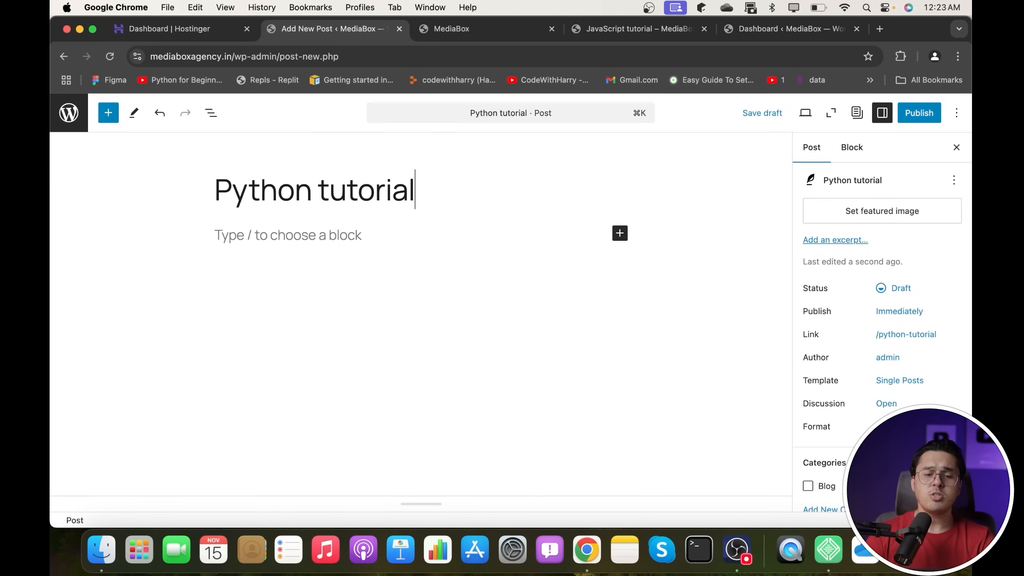
{"action": "left_click", "coordinate": [370, 229]}
{"action": "type", "text": "Hey today I wi"}
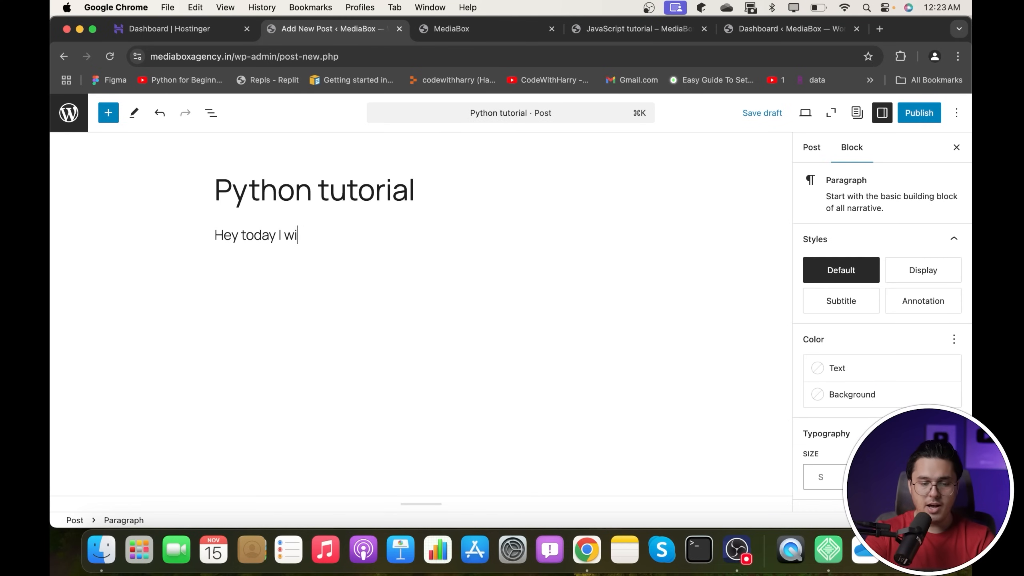
{"action": "type", "text": "ll teach you python"}
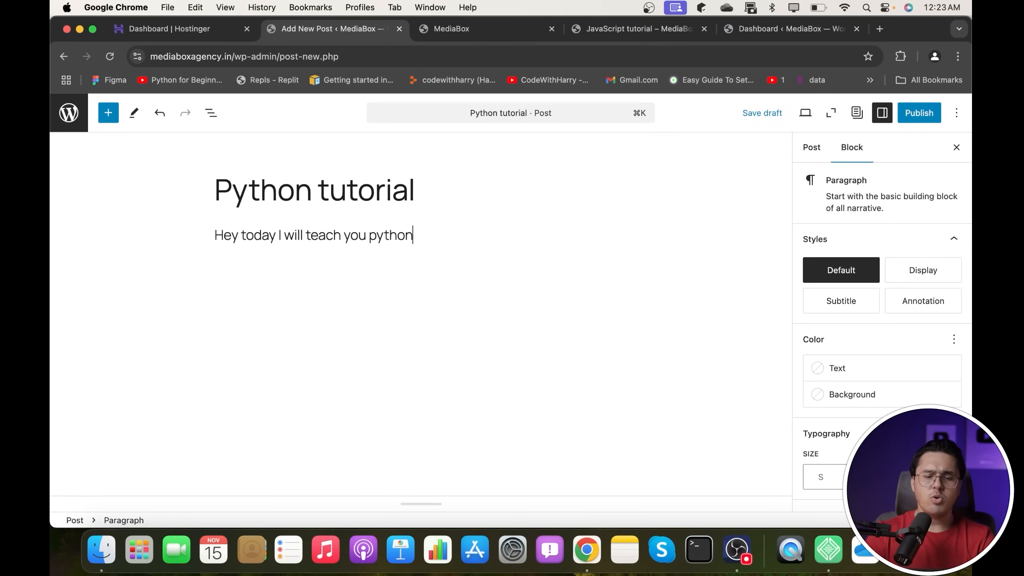
{"action": "left_click", "coordinate": [671, 241]}
{"action": "left_click", "coordinate": [550, 318]}
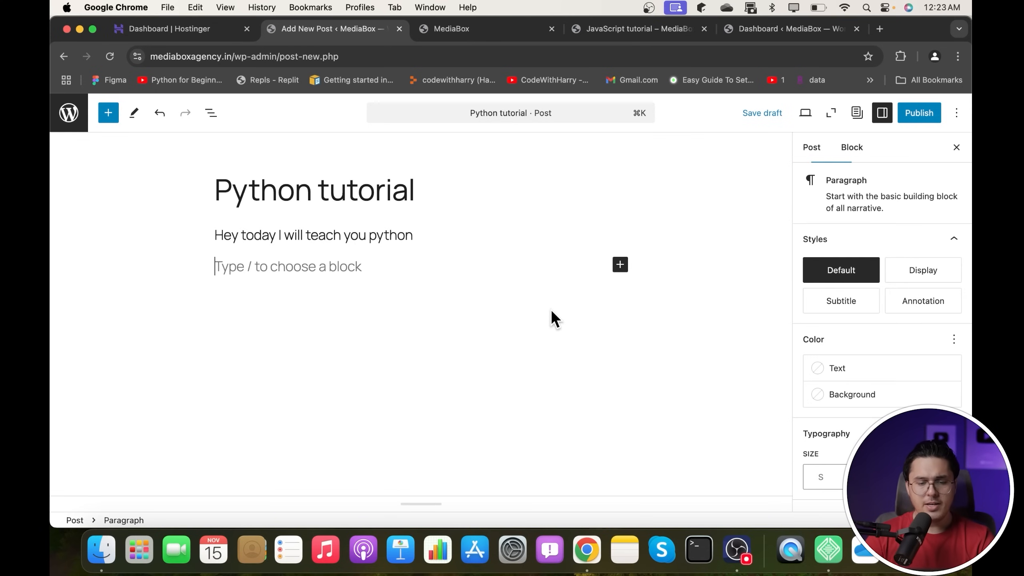
- Insert a Video block from the full block library, then delete it again
{"action": "left_click", "coordinate": [619, 266]}
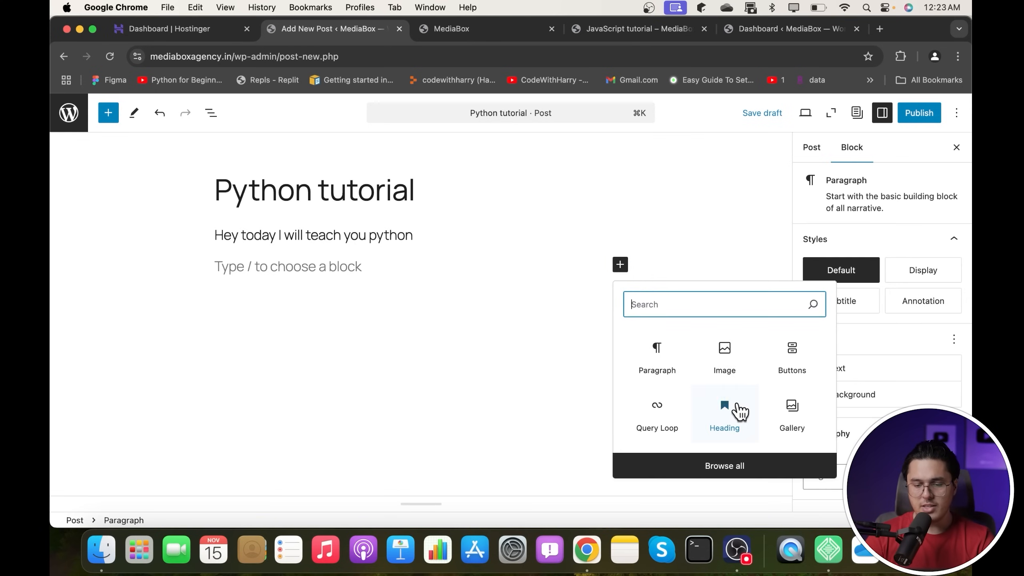
{"action": "left_click", "coordinate": [731, 465]}
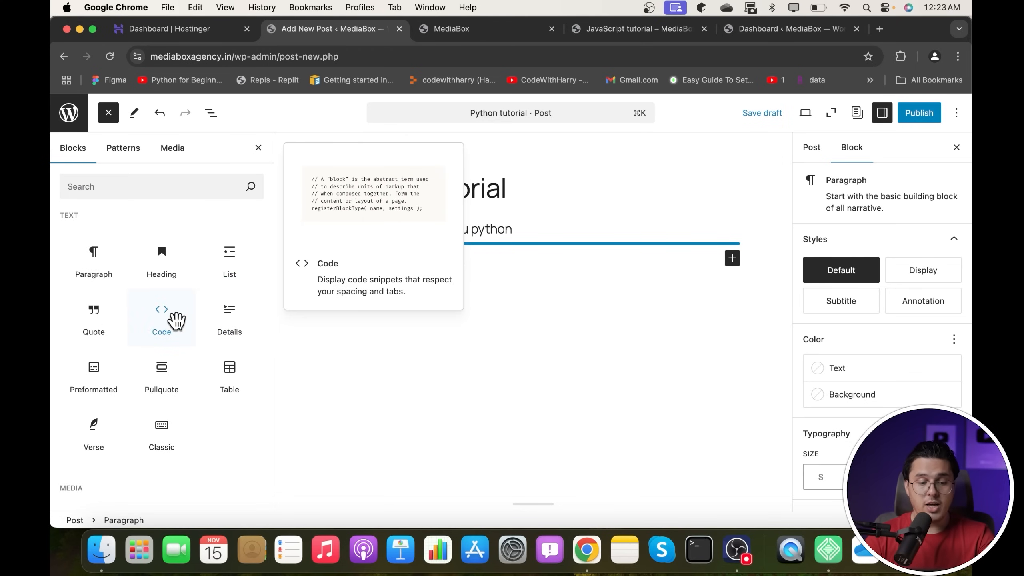
{"action": "scroll", "coordinate": [106, 372], "scroll_direction": "down", "scroll_amount": 5}
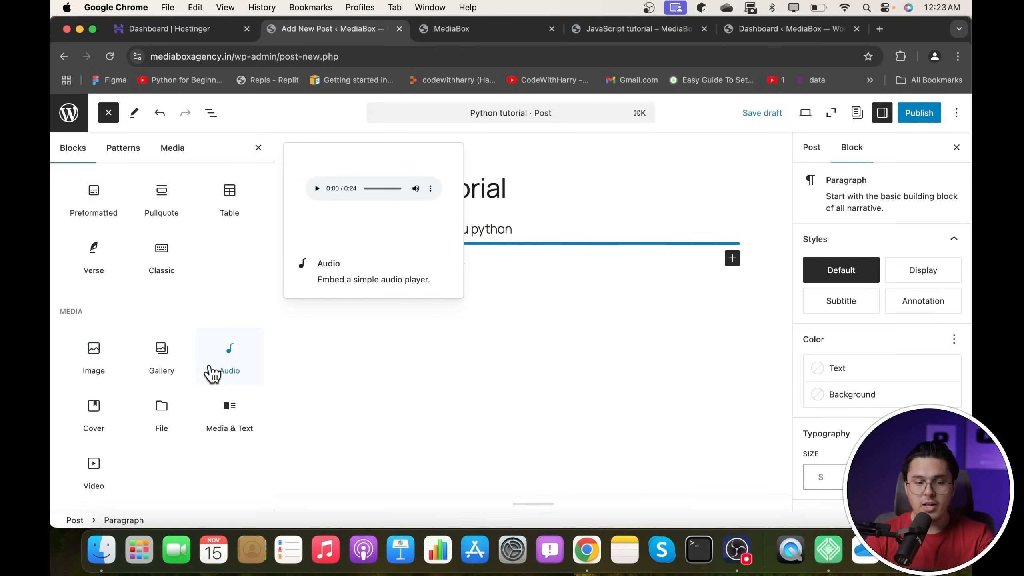
{"action": "scroll", "coordinate": [212, 372], "scroll_direction": "down", "scroll_amount": 3}
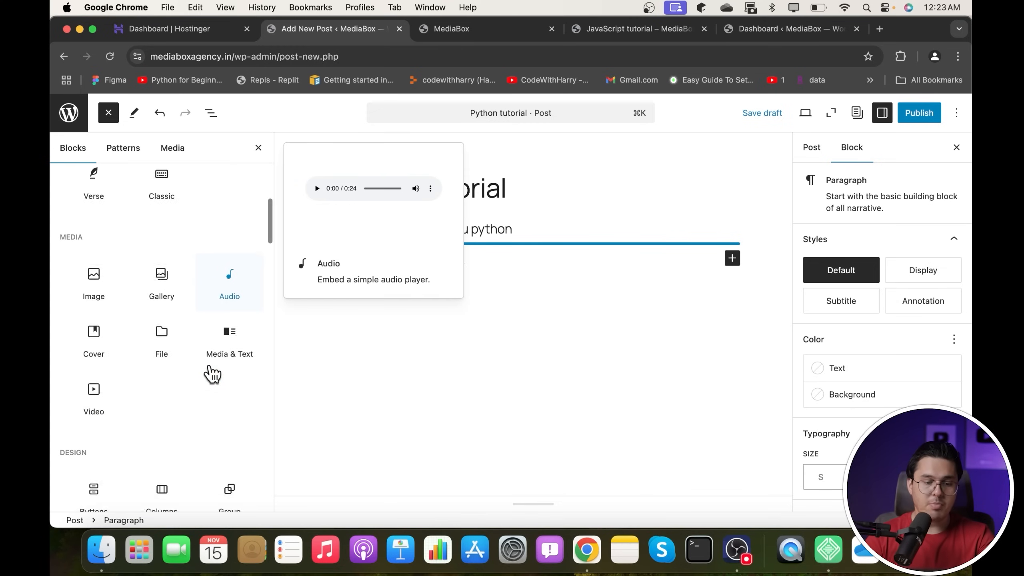
{"action": "left_click", "coordinate": [108, 395]}
{"action": "scroll", "coordinate": [106, 395], "scroll_direction": "down", "scroll_amount": 5}
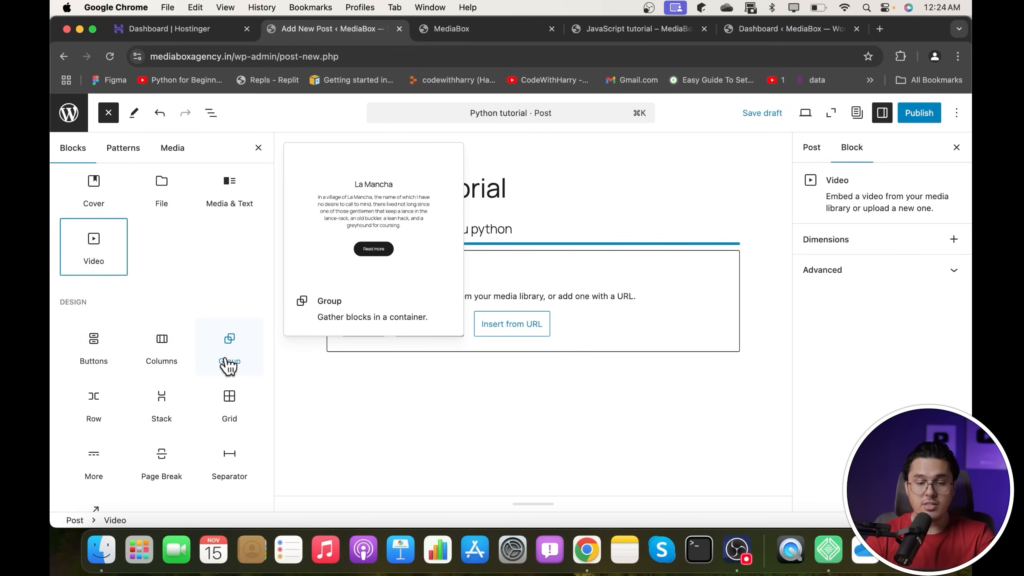
{"action": "scroll", "coordinate": [194, 412], "scroll_direction": "down", "scroll_amount": 2}
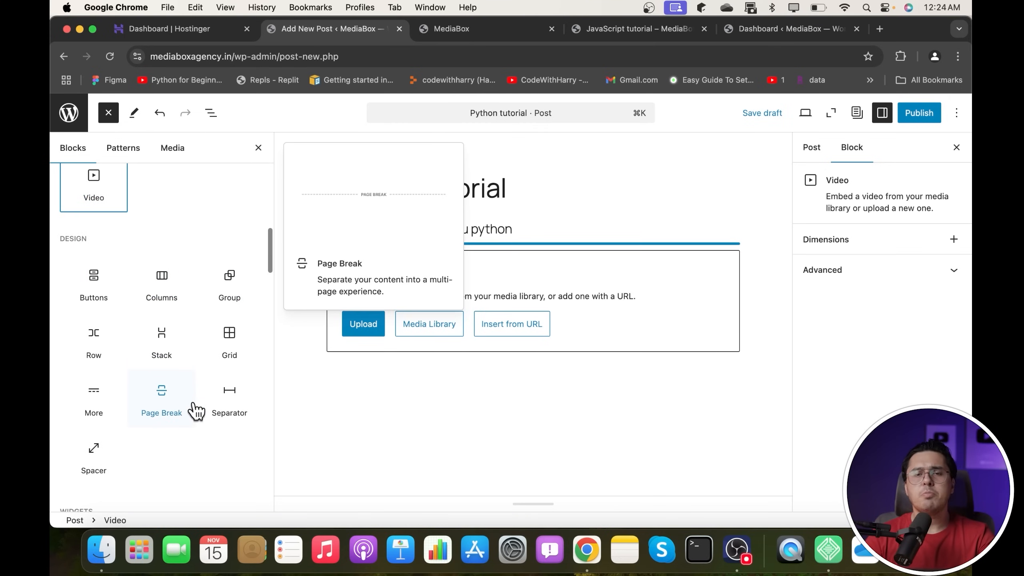
{"action": "left_click", "coordinate": [502, 440]}
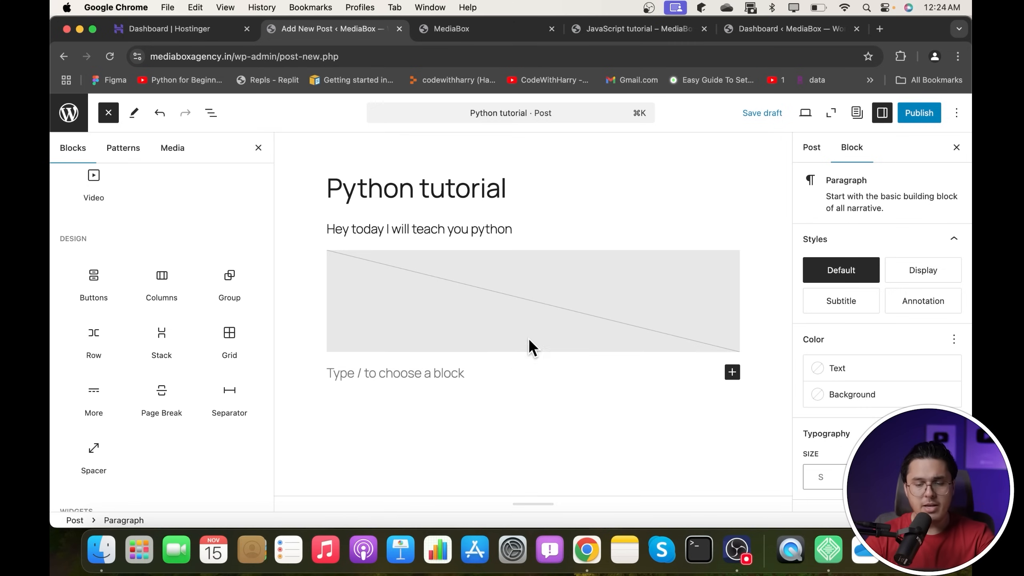
{"action": "left_click", "coordinate": [560, 300]}
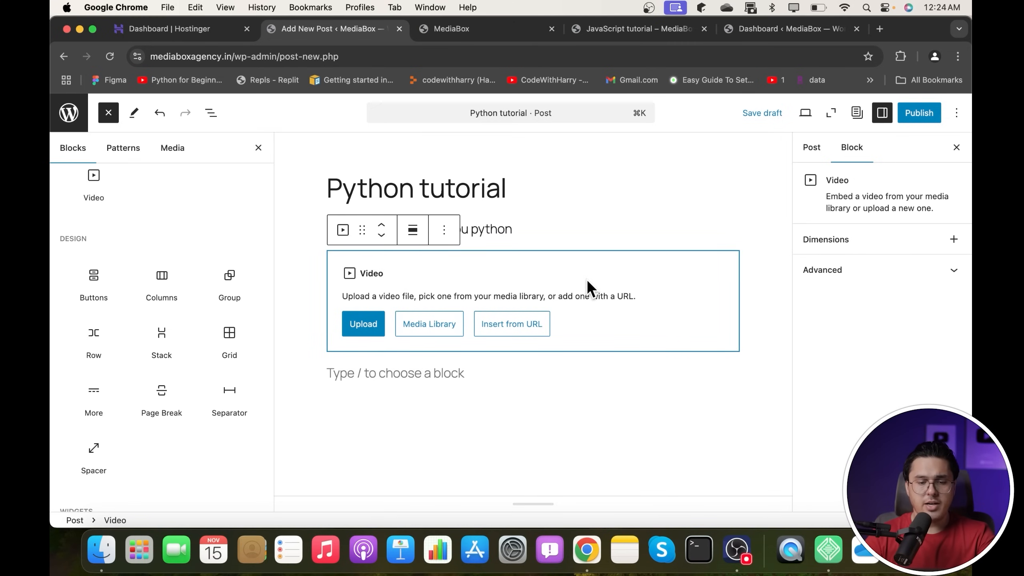
{"action": "left_click", "coordinate": [444, 230]}
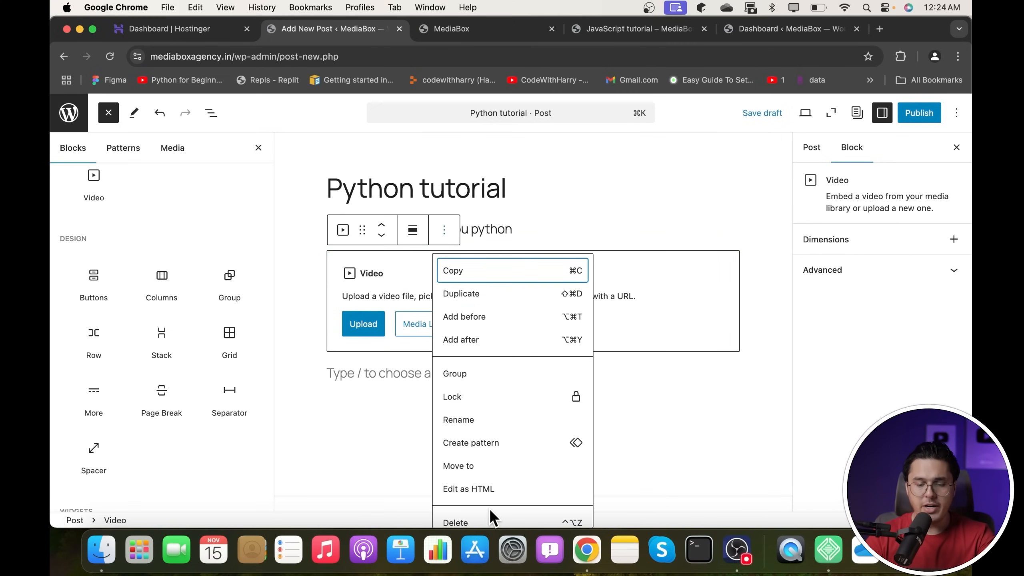
{"action": "left_click", "coordinate": [468, 523]}
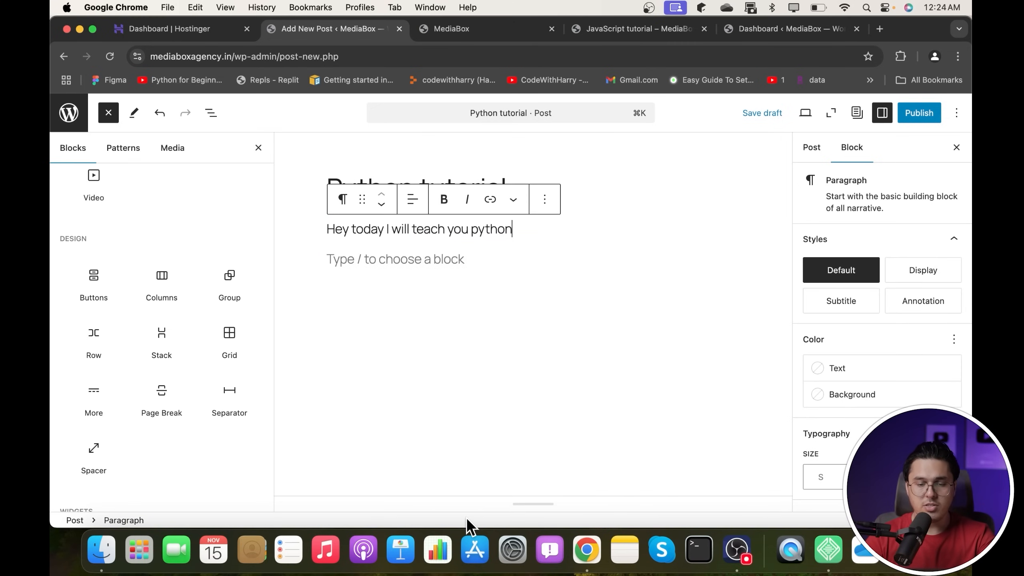
- Publish the Python tutorial post, view it live, then go back to the posts list
{"action": "left_click", "coordinate": [920, 115]}
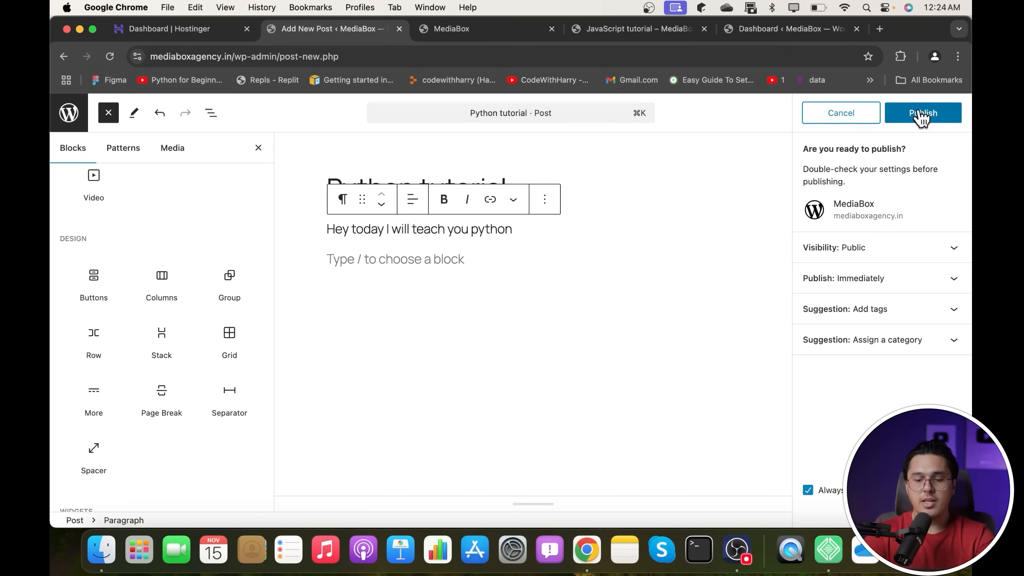
{"action": "left_click", "coordinate": [921, 117]}
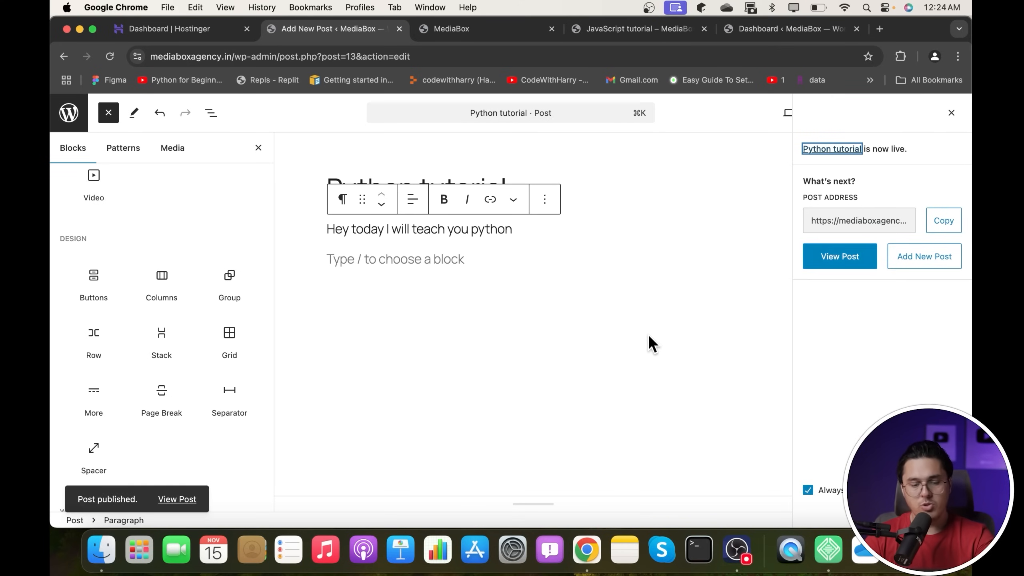
{"action": "left_click", "coordinate": [177, 500]}
{"action": "left_click", "coordinate": [722, 28]}
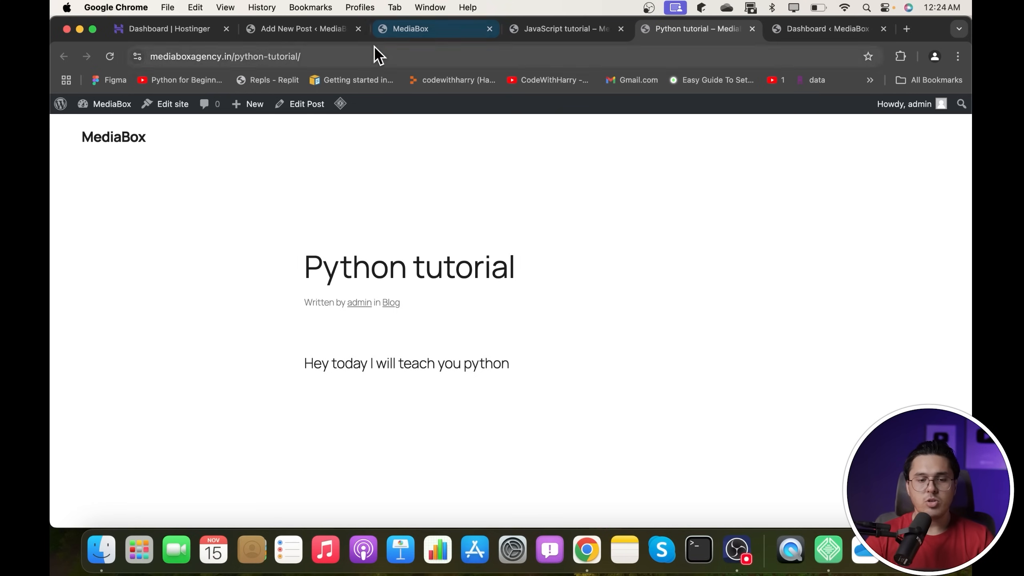
{"action": "left_click", "coordinate": [339, 30]}
{"action": "left_click", "coordinate": [68, 116]}
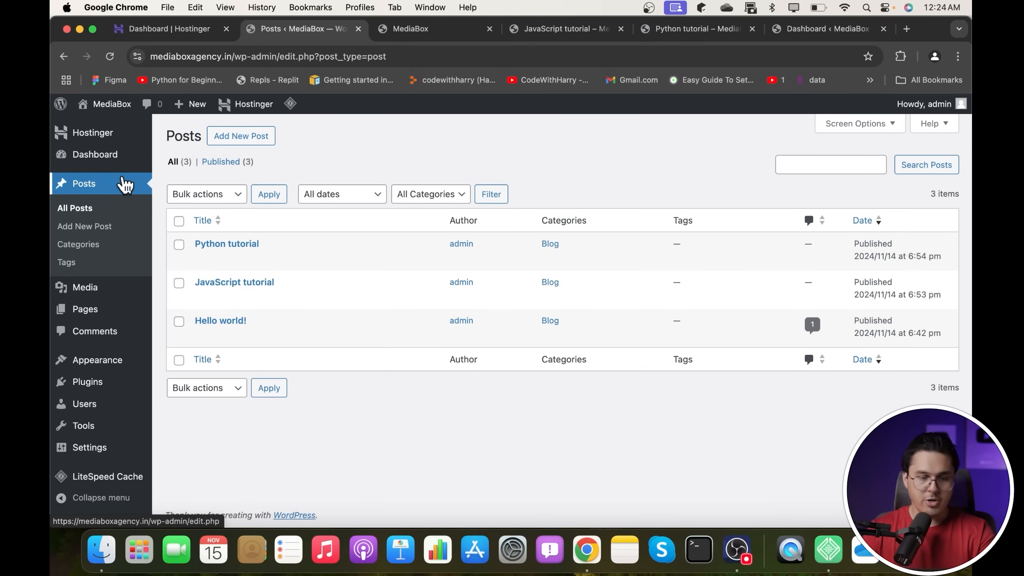
- Upload the street-at-night photo to the Media Library
{"action": "left_click", "coordinate": [106, 296]}
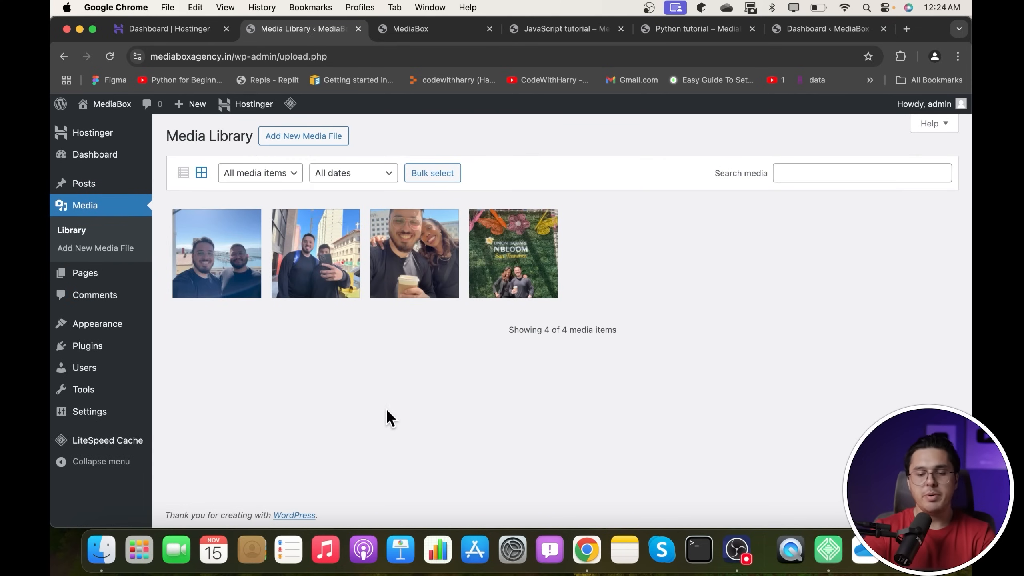
{"action": "left_click", "coordinate": [331, 139]}
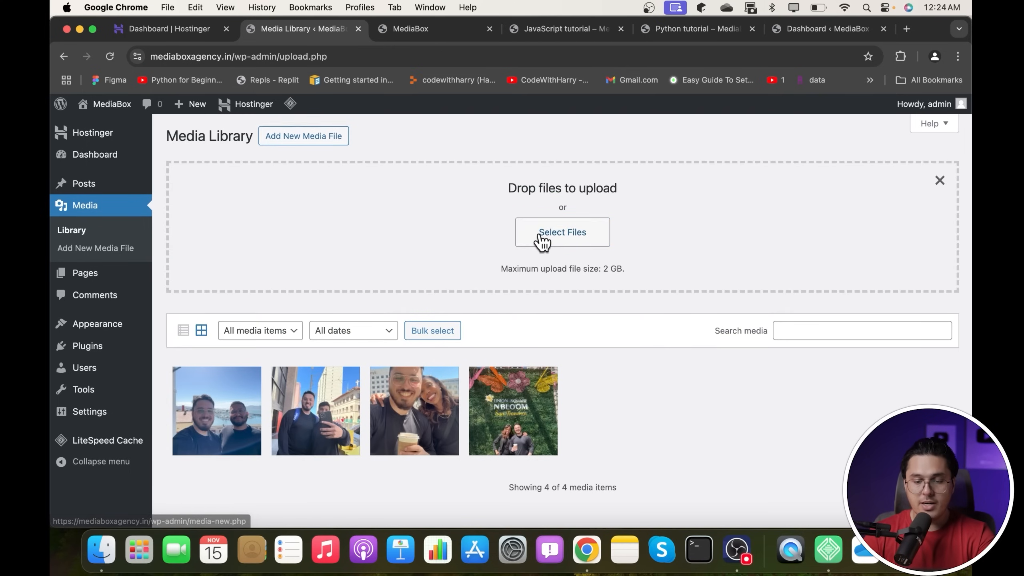
{"action": "left_click", "coordinate": [540, 234]}
{"action": "scroll", "coordinate": [521, 287], "scroll_direction": "down", "scroll_amount": 15}
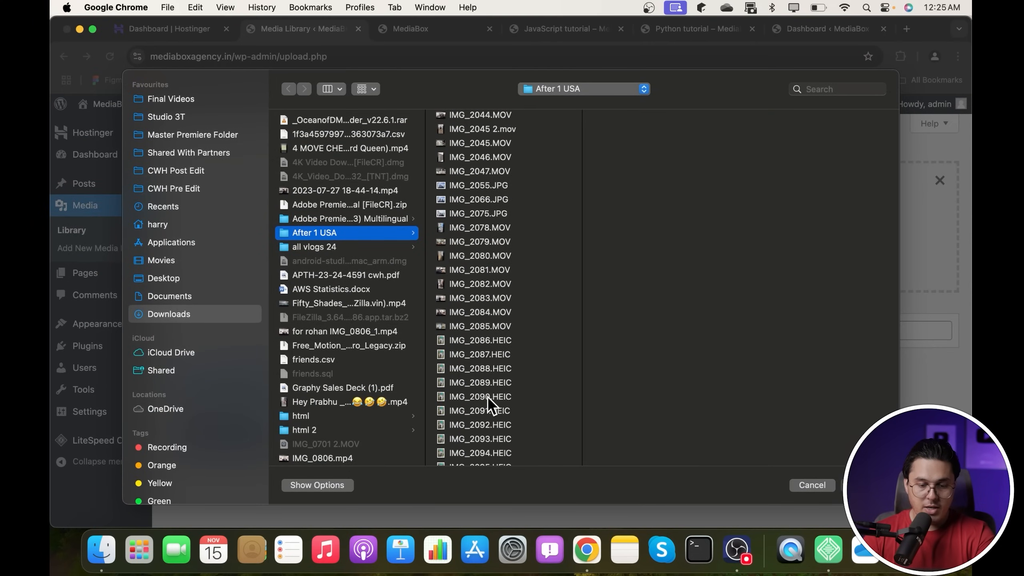
{"action": "scroll", "coordinate": [468, 412], "scroll_direction": "down", "scroll_amount": 3}
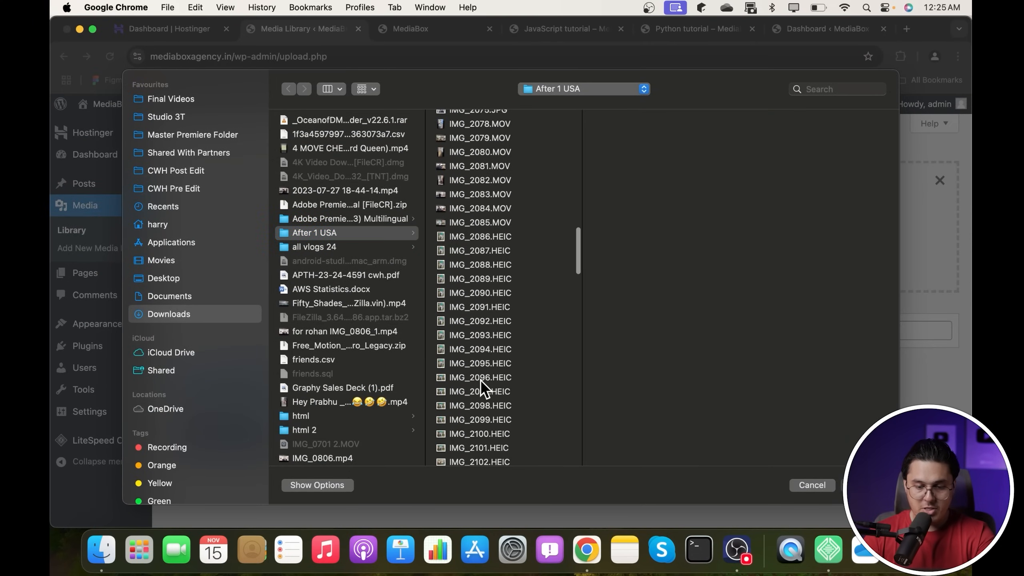
{"action": "double_click", "coordinate": [479, 379]}
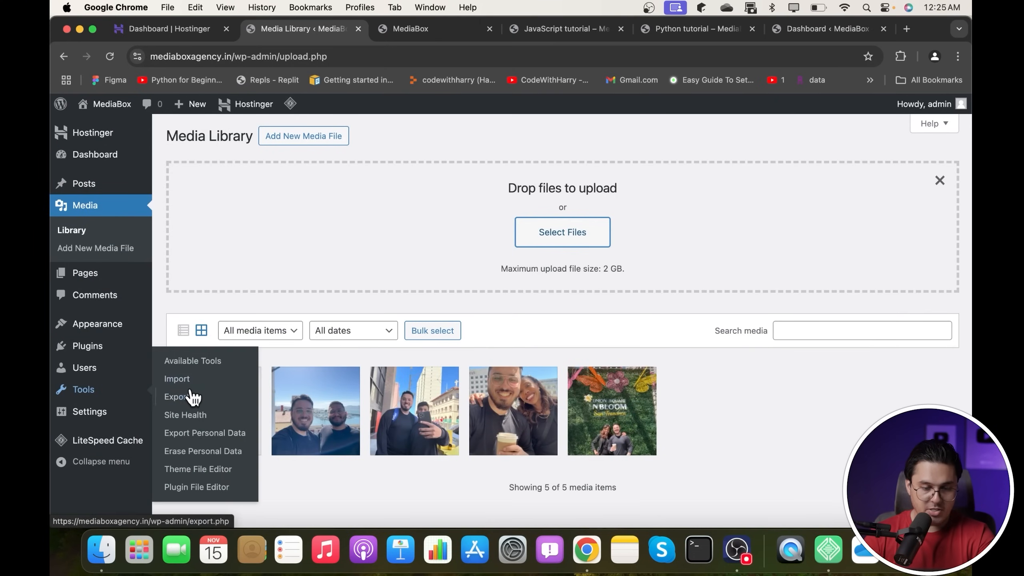
- Upload IMG_2211.JPG as a second media file
{"action": "left_click", "coordinate": [583, 231]}
{"action": "scroll", "coordinate": [489, 243], "scroll_direction": "down", "scroll_amount": 10}
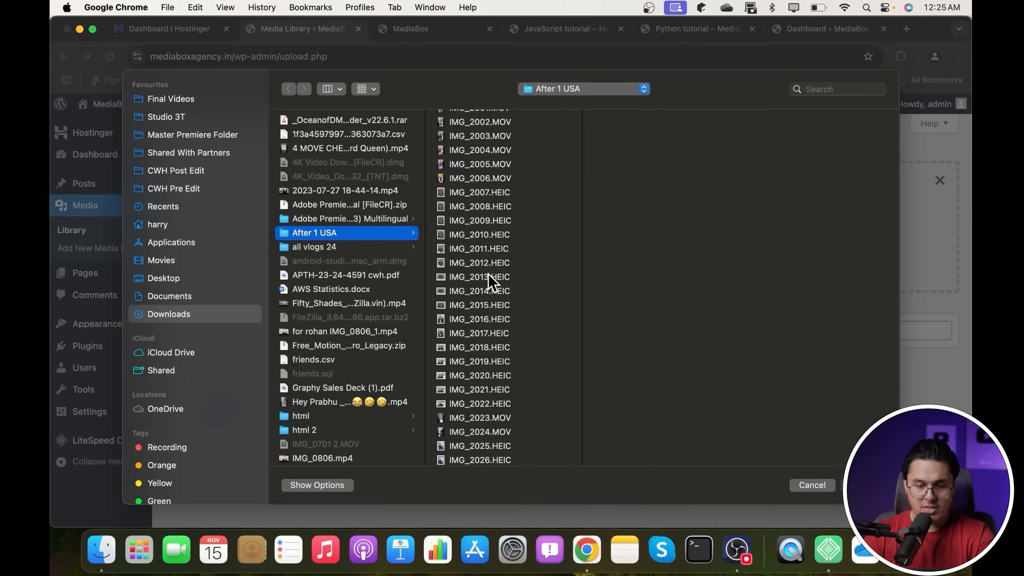
{"action": "scroll", "coordinate": [483, 345], "scroll_direction": "down", "scroll_amount": 5}
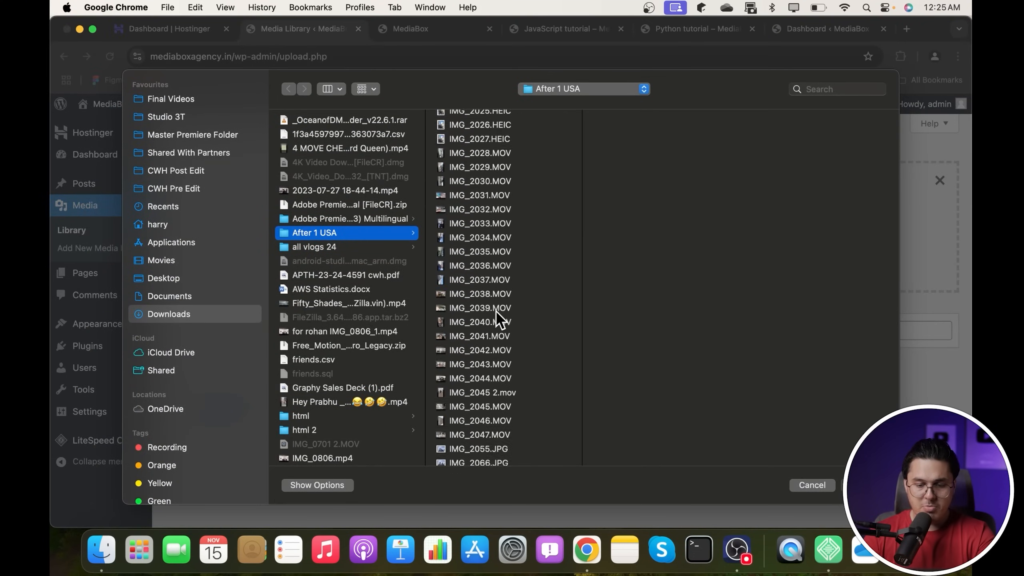
{"action": "scroll", "coordinate": [496, 310], "scroll_direction": "down", "scroll_amount": 15}
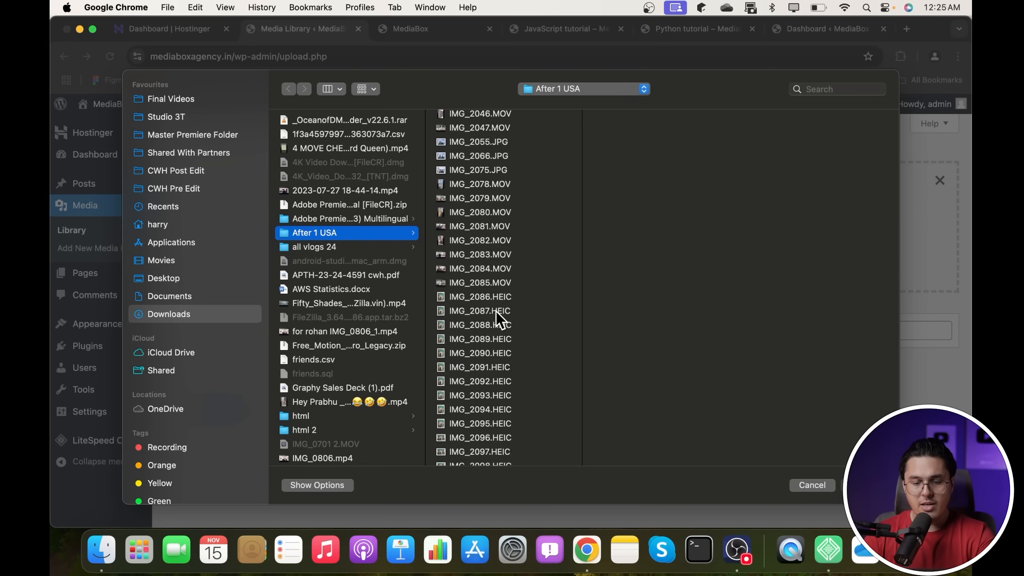
{"action": "scroll", "coordinate": [496, 311], "scroll_direction": "down", "scroll_amount": 5}
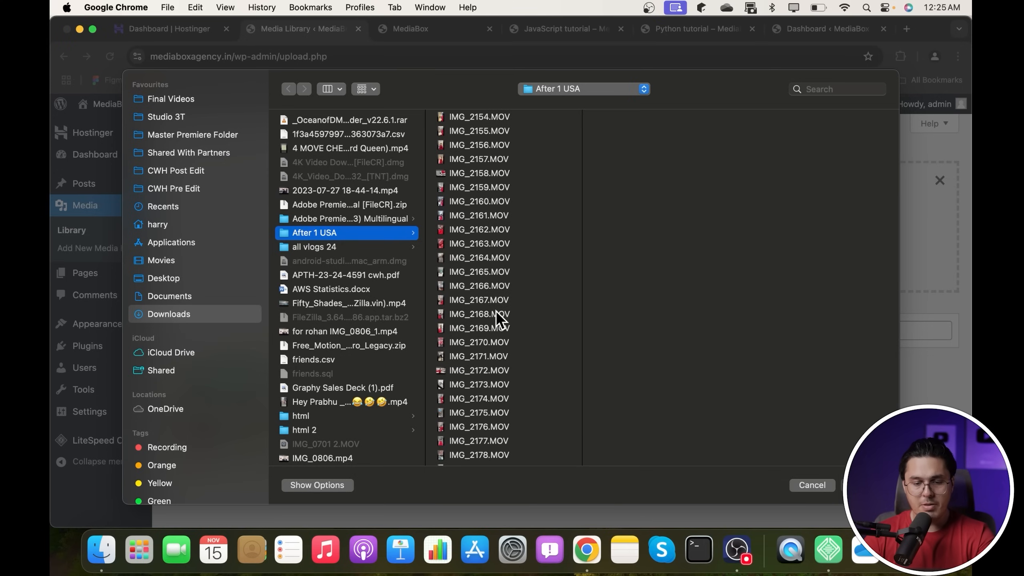
{"action": "scroll", "coordinate": [480, 285], "scroll_direction": "down", "scroll_amount": 10}
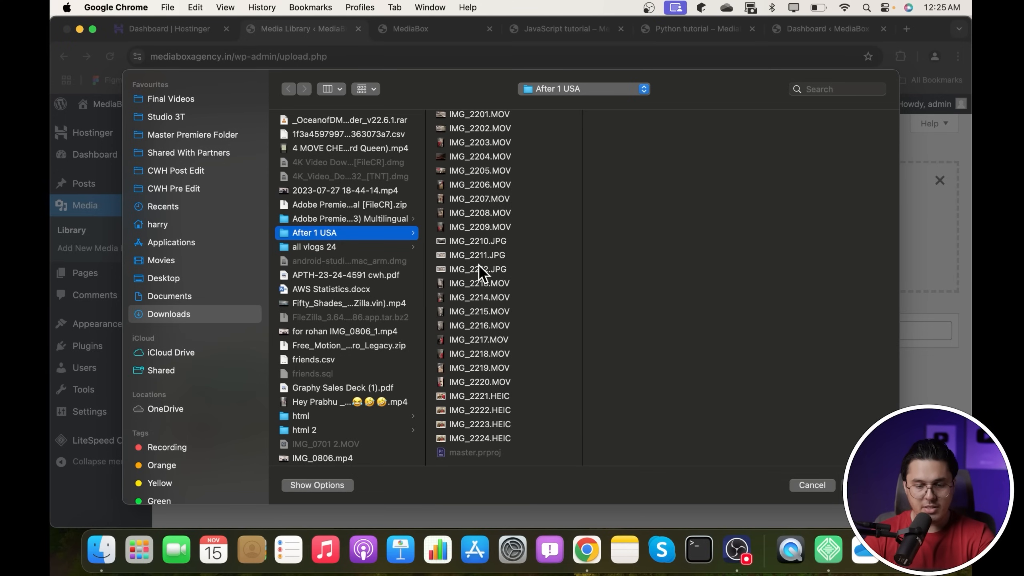
{"action": "double_click", "coordinate": [480, 258]}
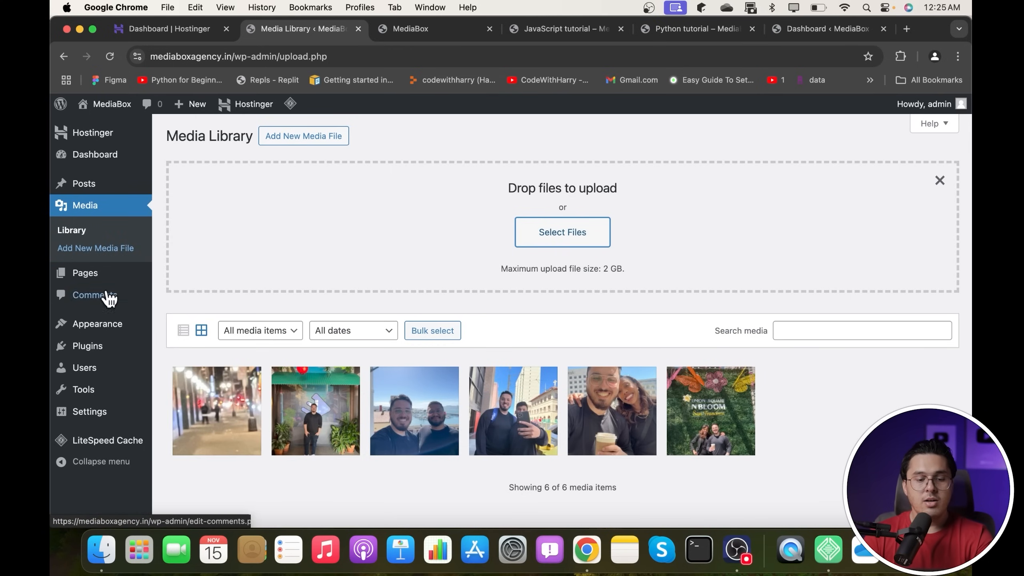
- Go to the Pages list, which holds only the draft Privacy Policy page
{"action": "left_click", "coordinate": [90, 279]}
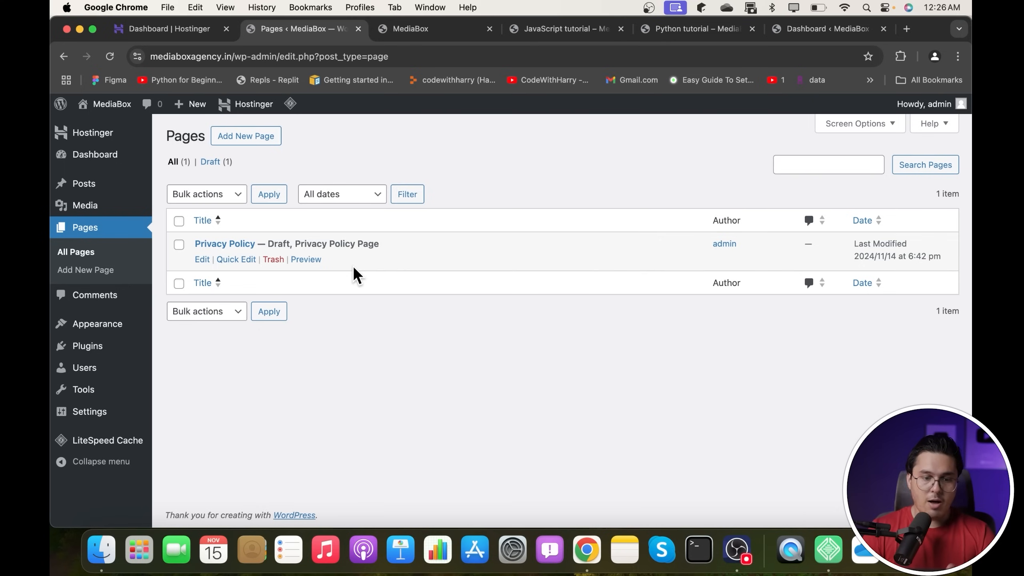
- Create a page titled 'Home' from the Business homepage pattern, publish it and view it
{"action": "left_click", "coordinate": [255, 141]}
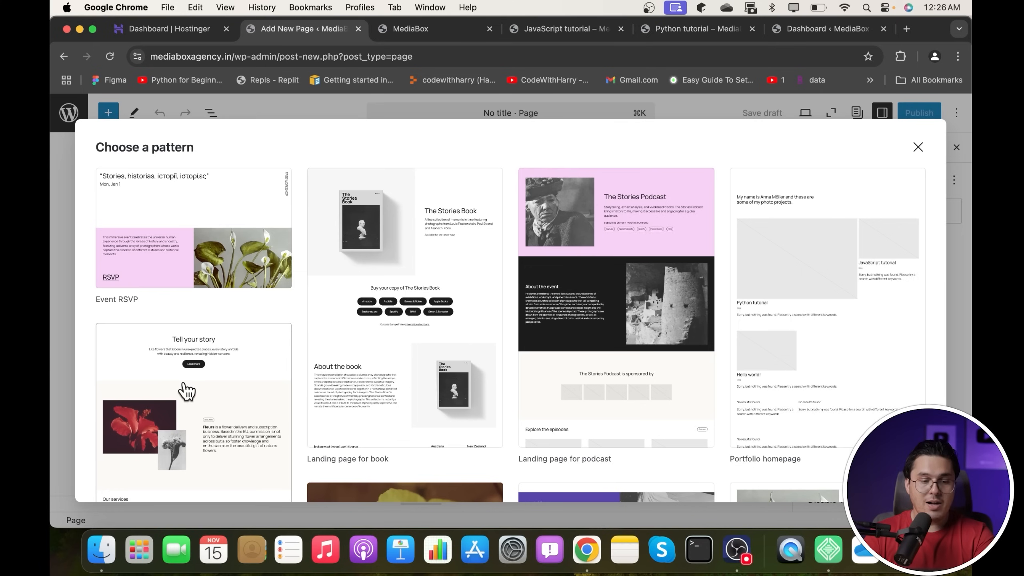
{"action": "scroll", "coordinate": [387, 327], "scroll_direction": "down", "scroll_amount": 5}
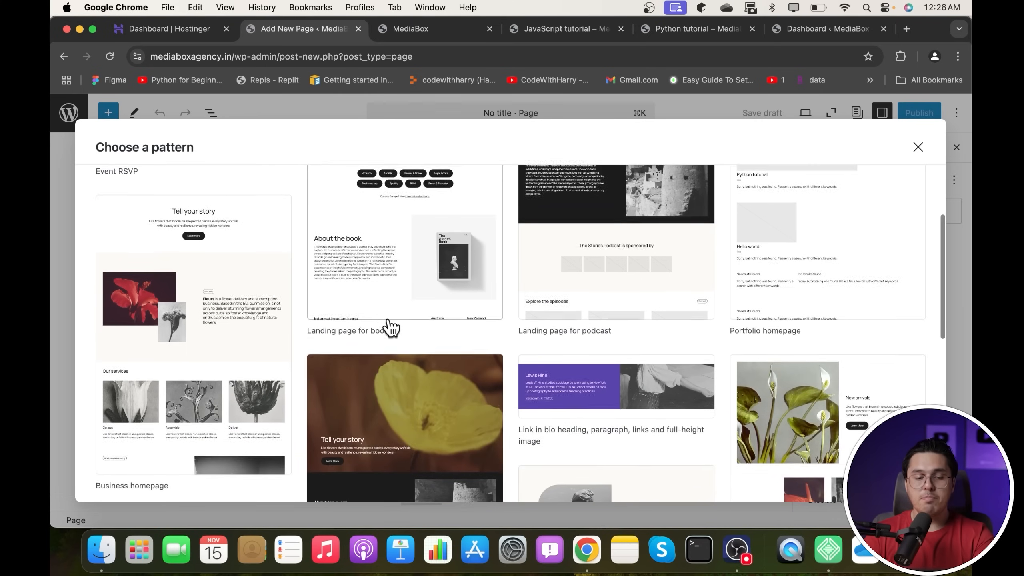
{"action": "scroll", "coordinate": [232, 310], "scroll_direction": "up", "scroll_amount": 2}
{"action": "left_click", "coordinate": [219, 294]}
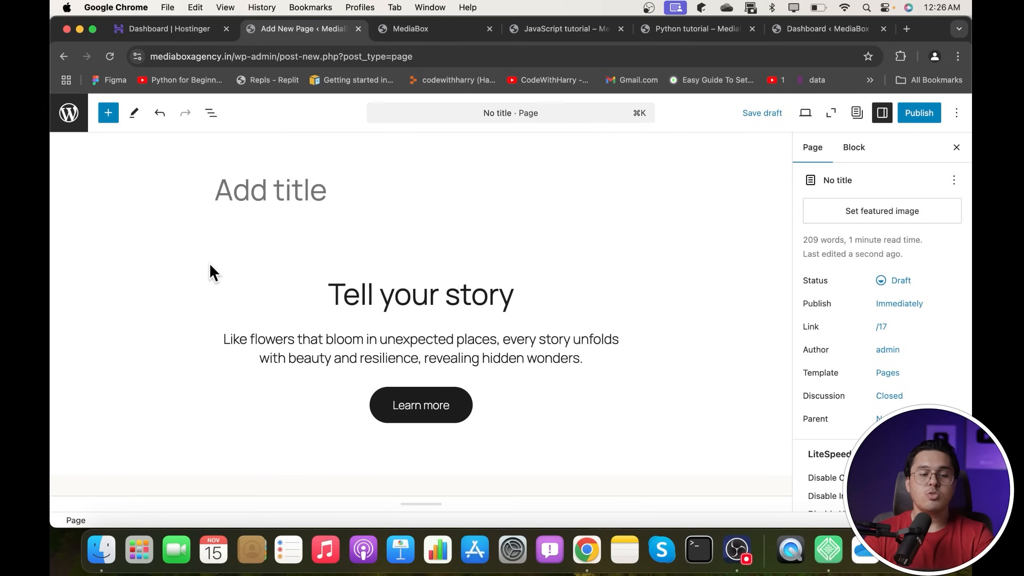
{"action": "left_click", "coordinate": [303, 190]}
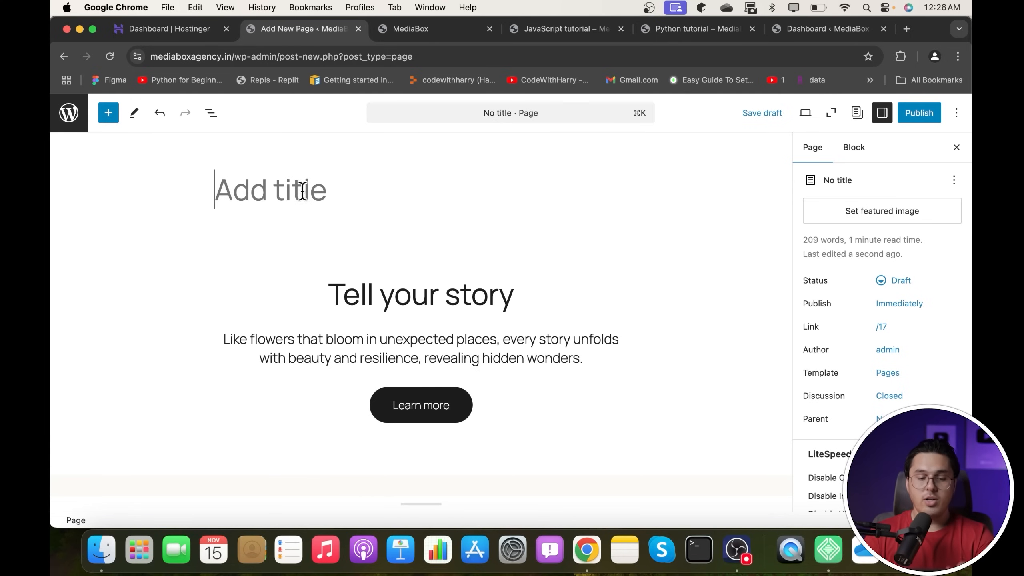
{"action": "type", "text": "Home"}
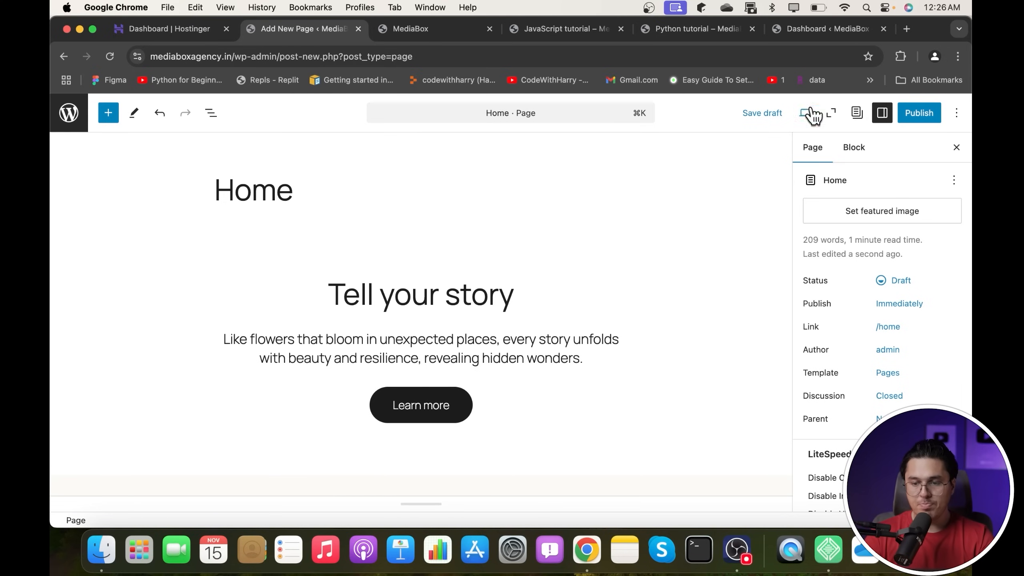
{"action": "left_click", "coordinate": [922, 114]}
{"action": "left_click", "coordinate": [922, 112]}
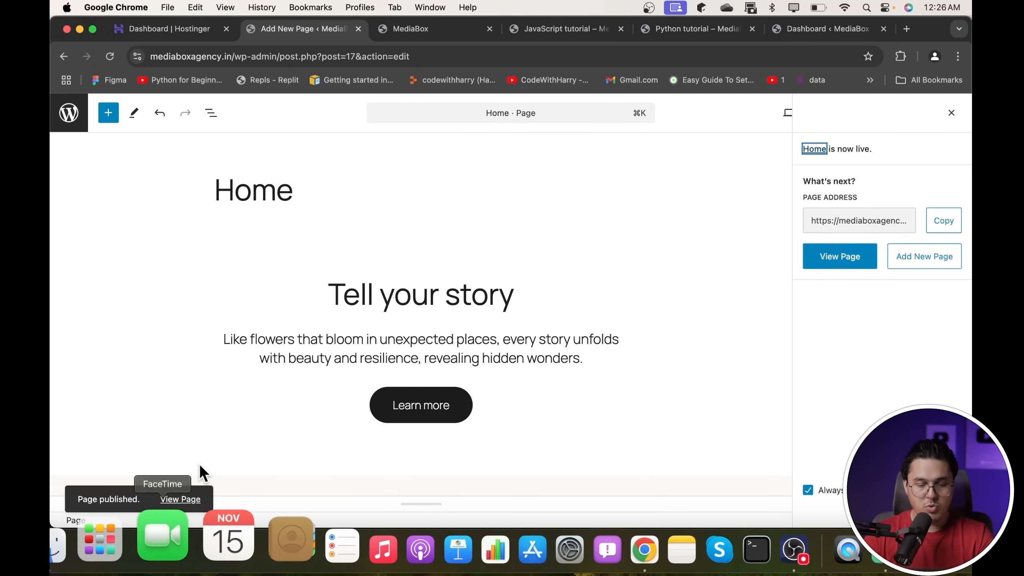
{"action": "left_click", "coordinate": [183, 500]}
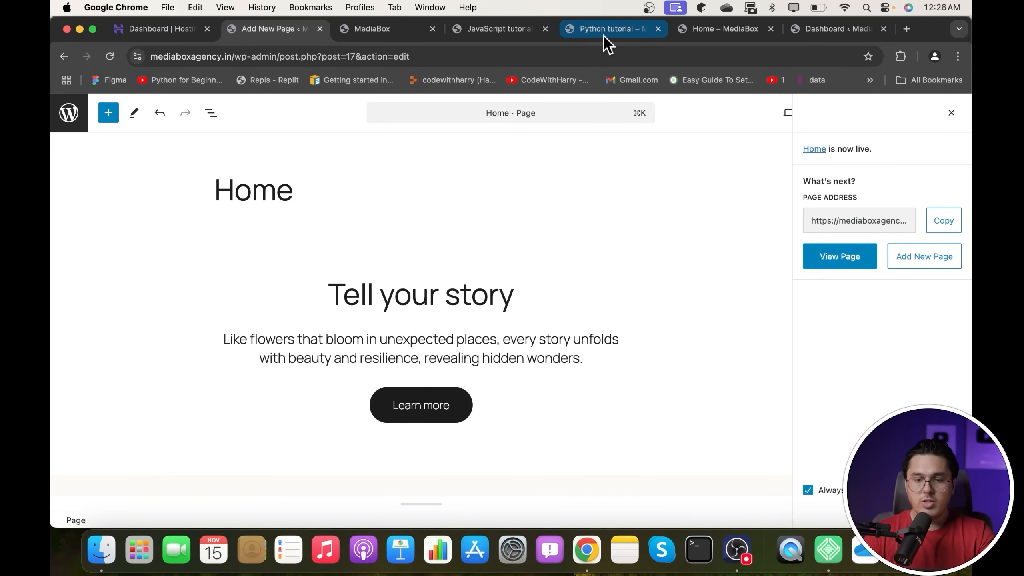
{"action": "left_click", "coordinate": [606, 32]}
- View the live blog front page, close the extra site tab, and return to the Dashboard
{"action": "left_click", "coordinate": [108, 136]}
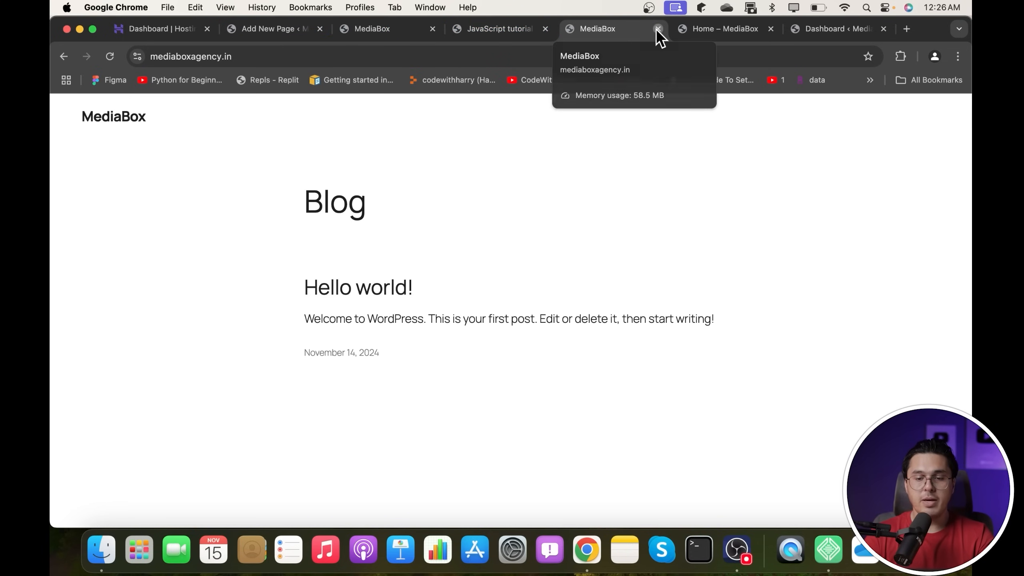
{"action": "left_click", "coordinate": [658, 29]}
{"action": "left_click", "coordinate": [114, 106]}
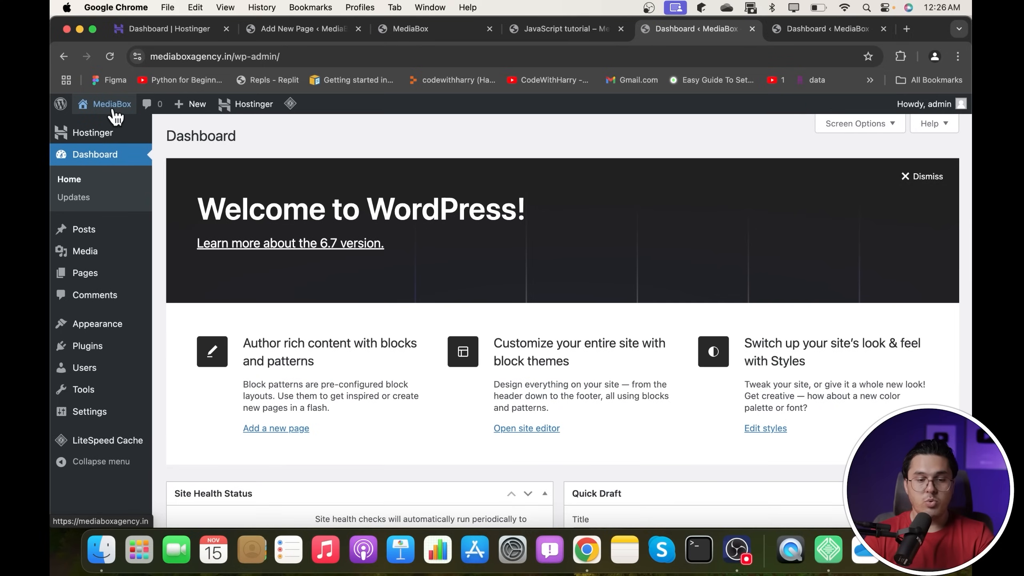
{"action": "mouse_move", "coordinate": [128, 107]}
{"action": "left_click", "coordinate": [104, 128]}
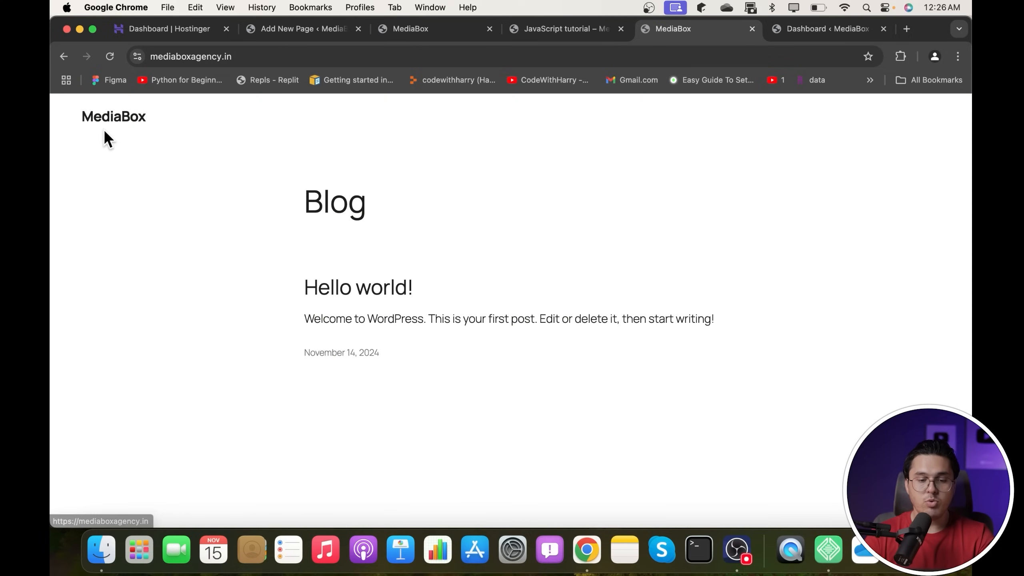
{"action": "left_click_drag", "start_coordinate": [285, 183], "coordinate": [457, 418]}
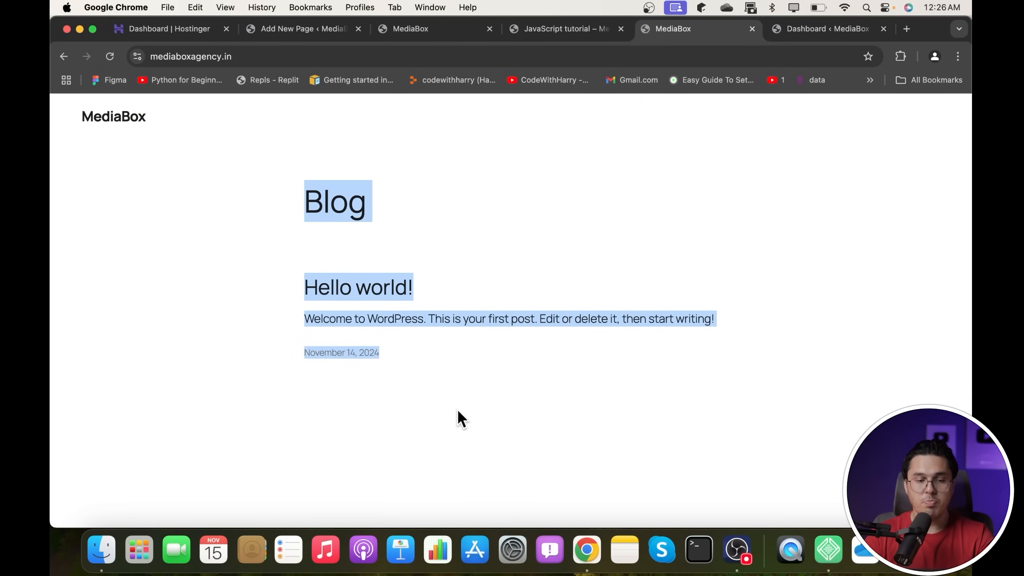
{"action": "left_click", "coordinate": [63, 56]}
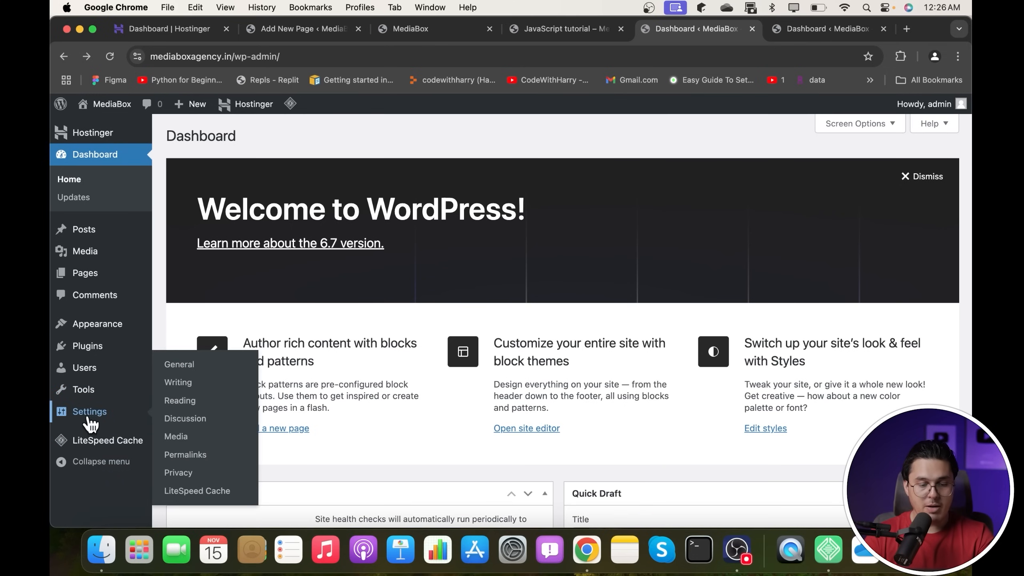
{"action": "mouse_move", "coordinate": [102, 331]}
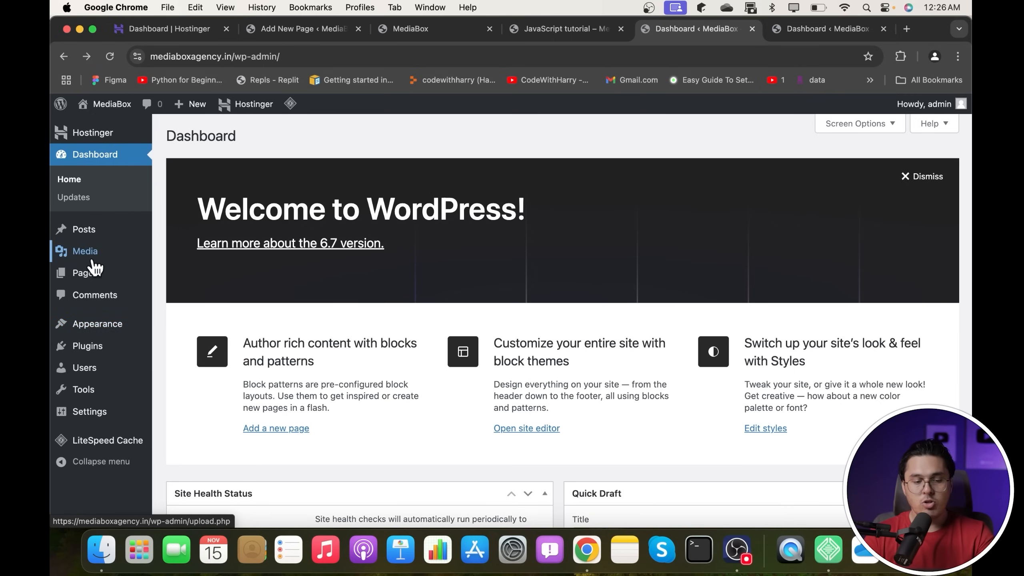
- Review the Comments page, then open Appearance > Themes showing Twenty Twenty-Five active
{"action": "mouse_move", "coordinate": [92, 274]}
{"action": "left_click", "coordinate": [113, 302]}
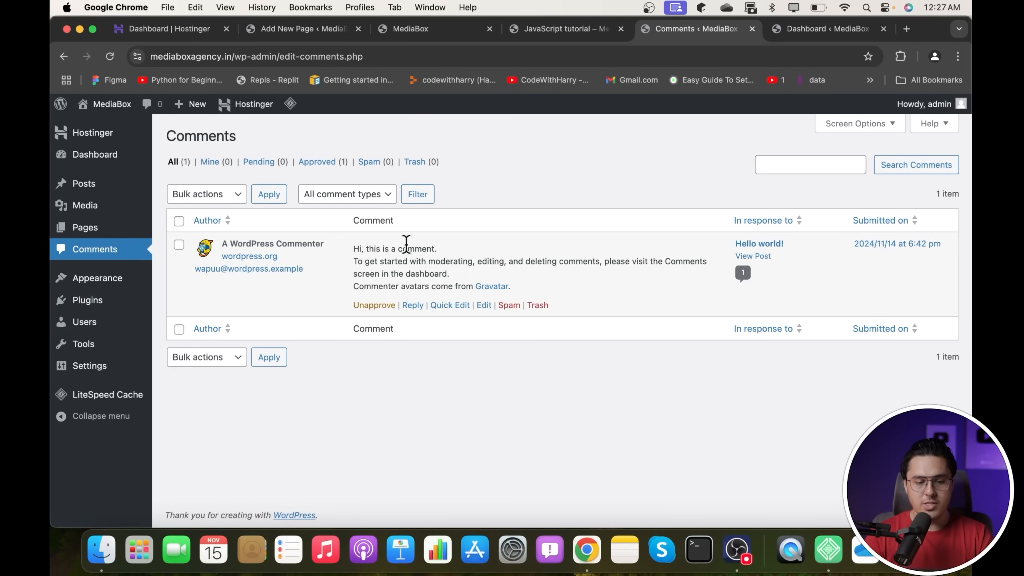
{"action": "mouse_move", "coordinate": [112, 281]}
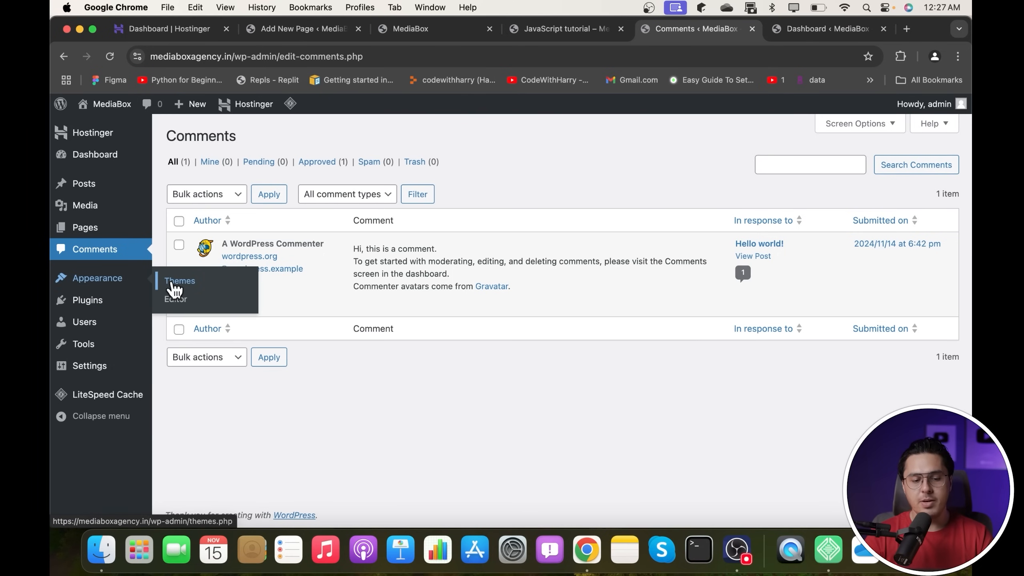
{"action": "left_click", "coordinate": [173, 287]}
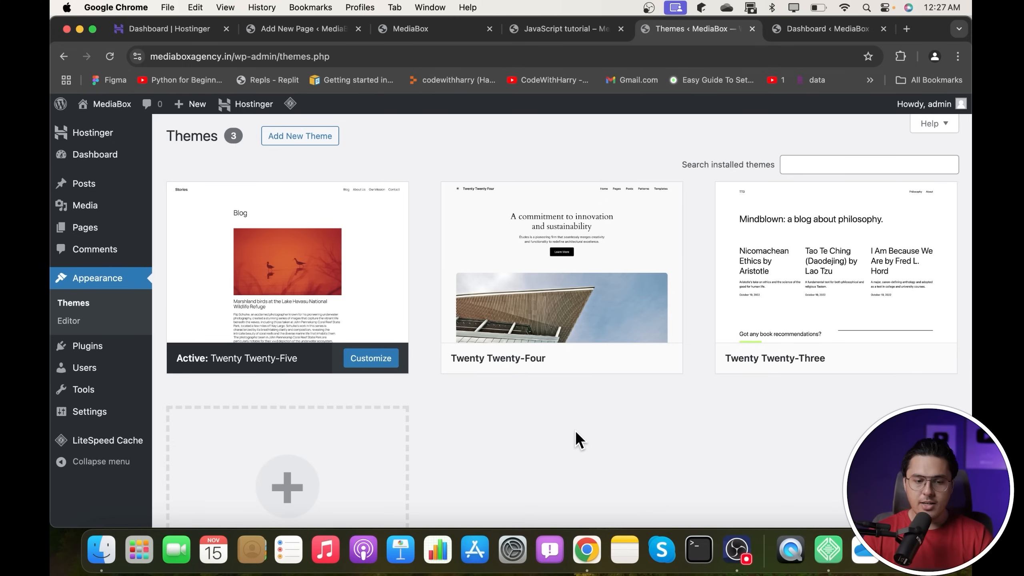
{"action": "mouse_move", "coordinate": [188, 297]}
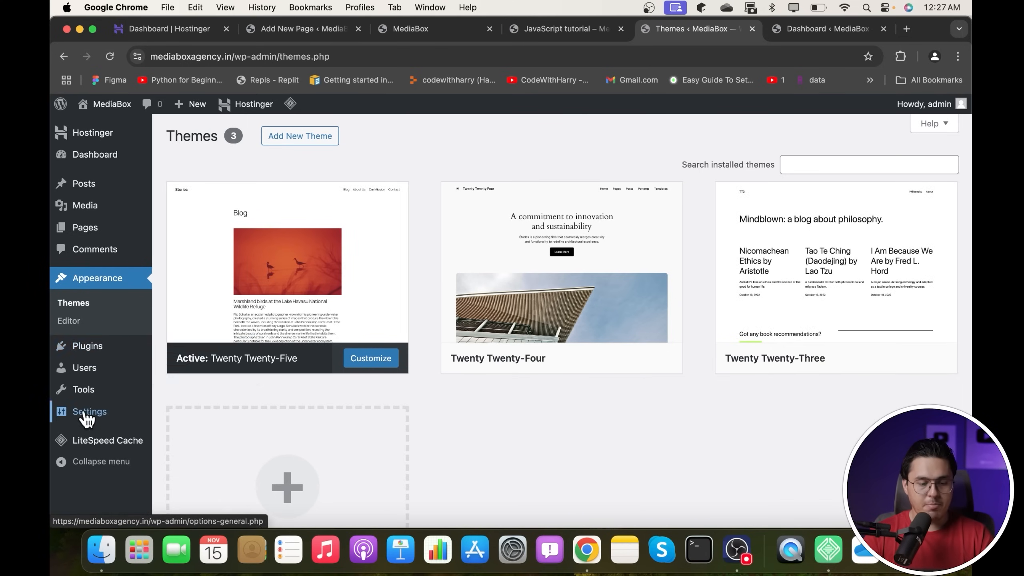
- Review the MediaBox site title and tagline in General Settings, then move on to Writing Settings
{"action": "mouse_move", "coordinate": [86, 419]}
{"action": "left_click", "coordinate": [188, 371]}
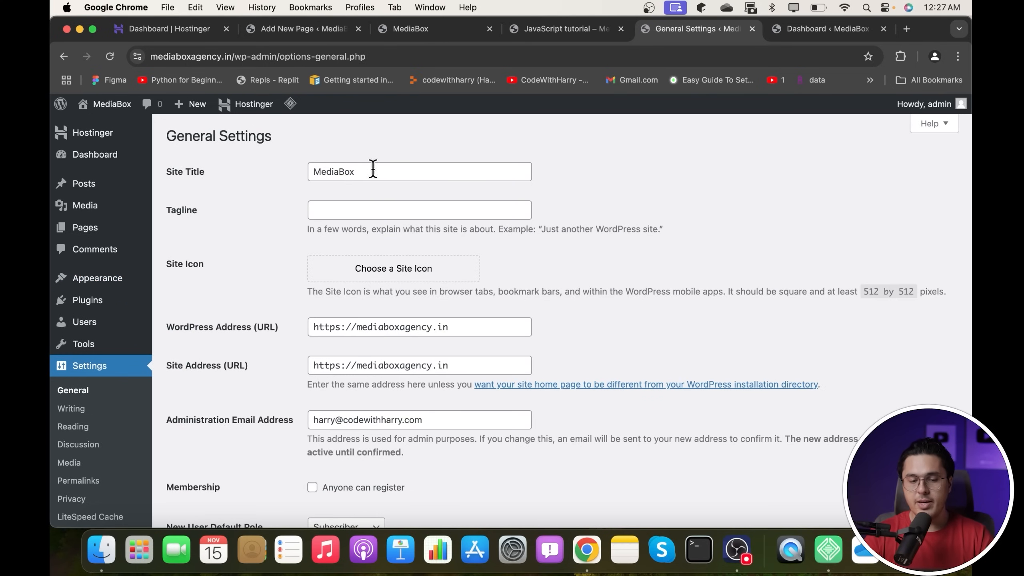
{"action": "left_click_drag", "start_coordinate": [372, 169], "coordinate": [247, 160]}
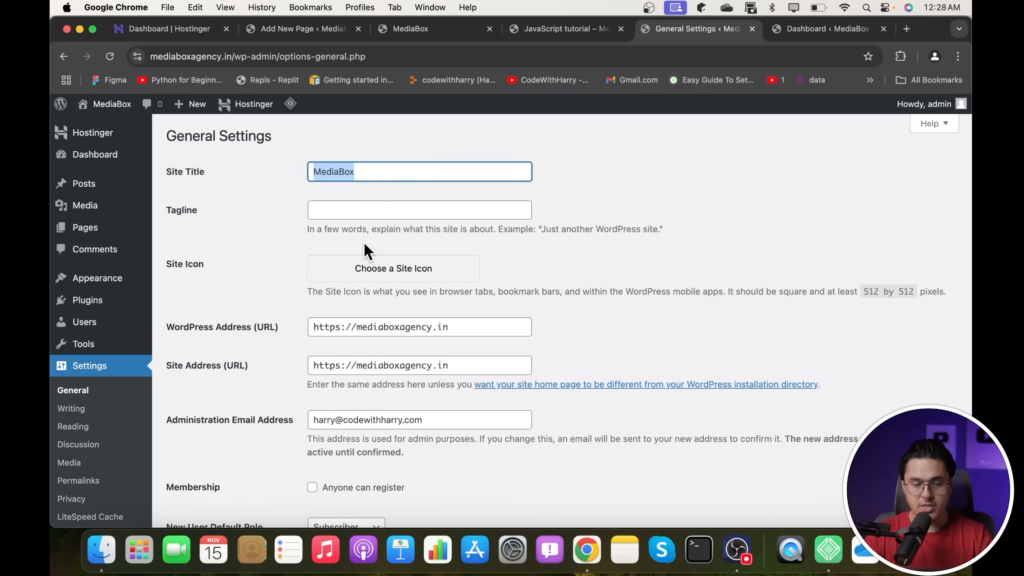
{"action": "left_click", "coordinate": [370, 212]}
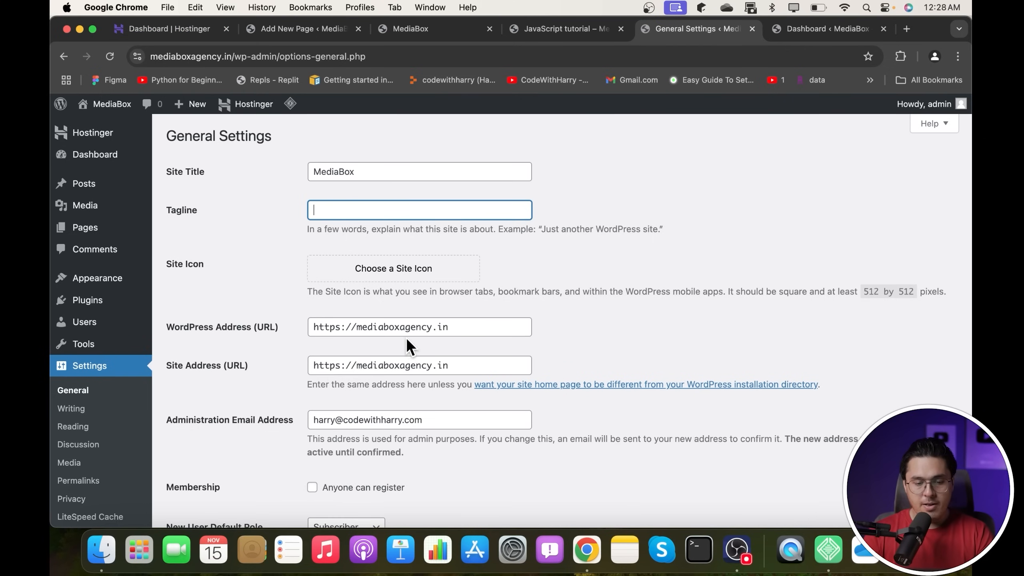
{"action": "scroll", "coordinate": [407, 337], "scroll_direction": "down", "scroll_amount": 7}
{"action": "left_click", "coordinate": [80, 347]}
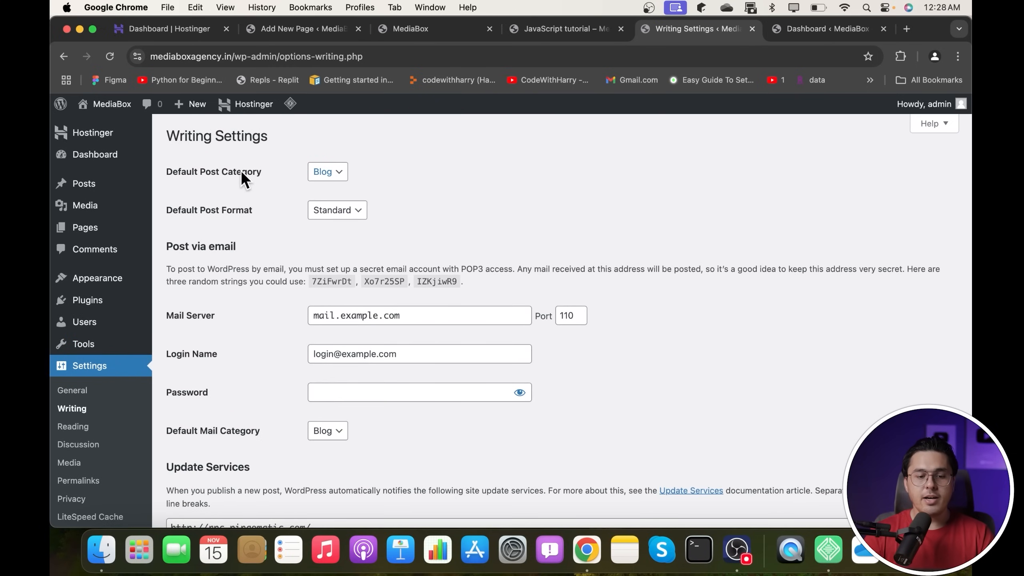
- Keep Blog as the default post category and Standard as the default post format, then go to Reading Settings
{"action": "left_click", "coordinate": [332, 177]}
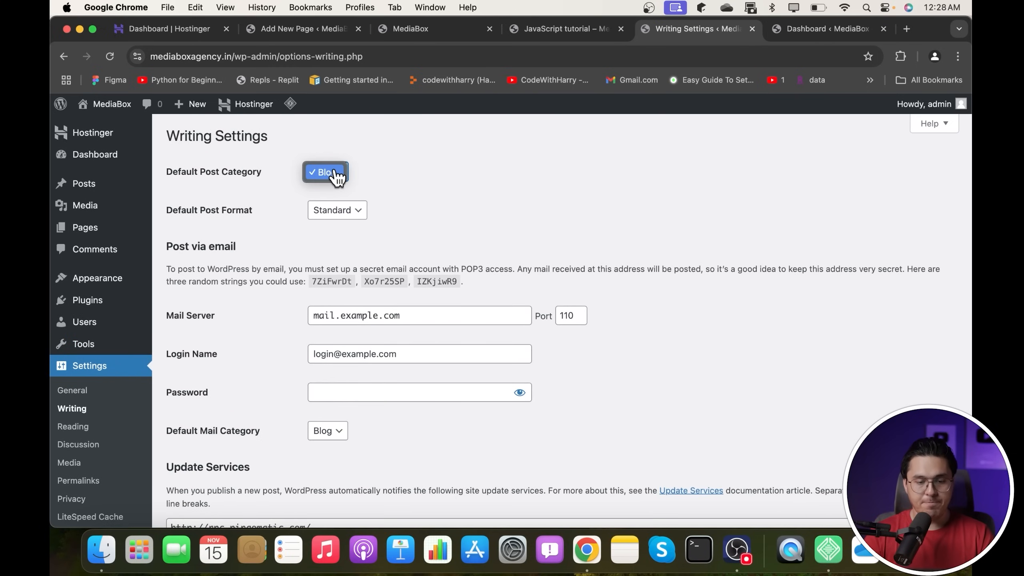
{"action": "left_click", "coordinate": [335, 173]}
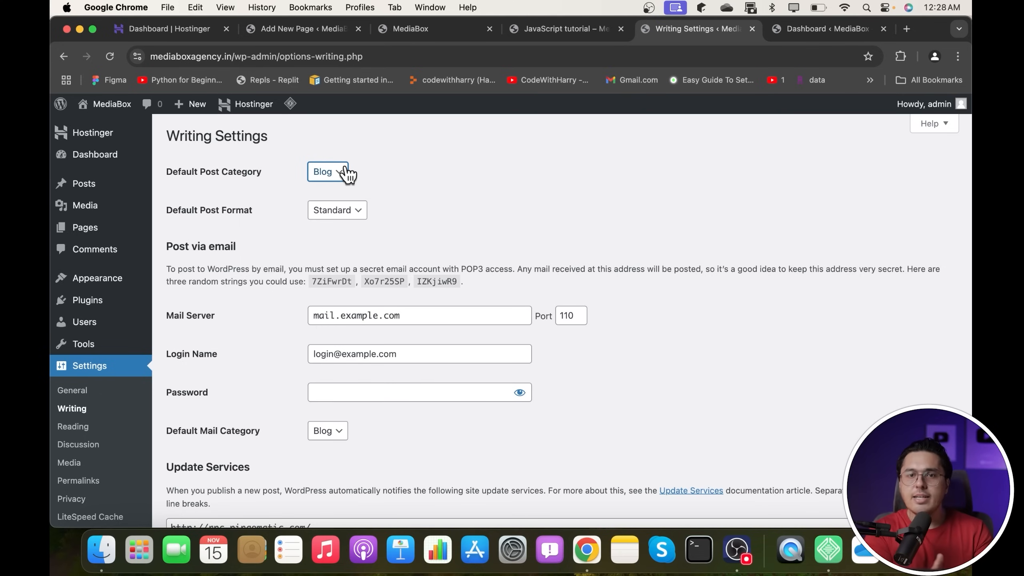
{"action": "left_click_drag", "start_coordinate": [186, 171], "coordinate": [216, 173]}
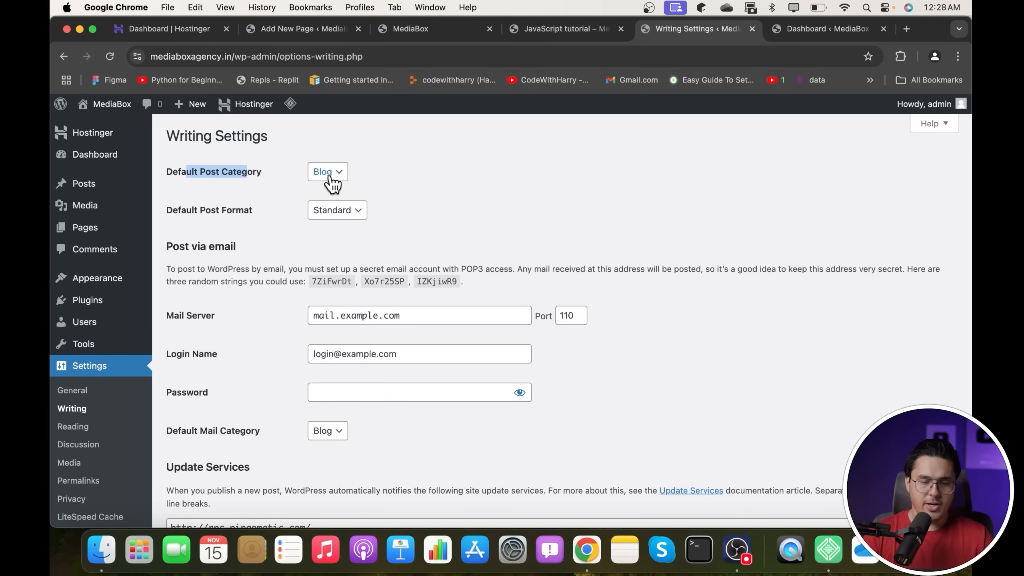
{"action": "left_click", "coordinate": [341, 203]}
{"action": "left_click", "coordinate": [341, 204]}
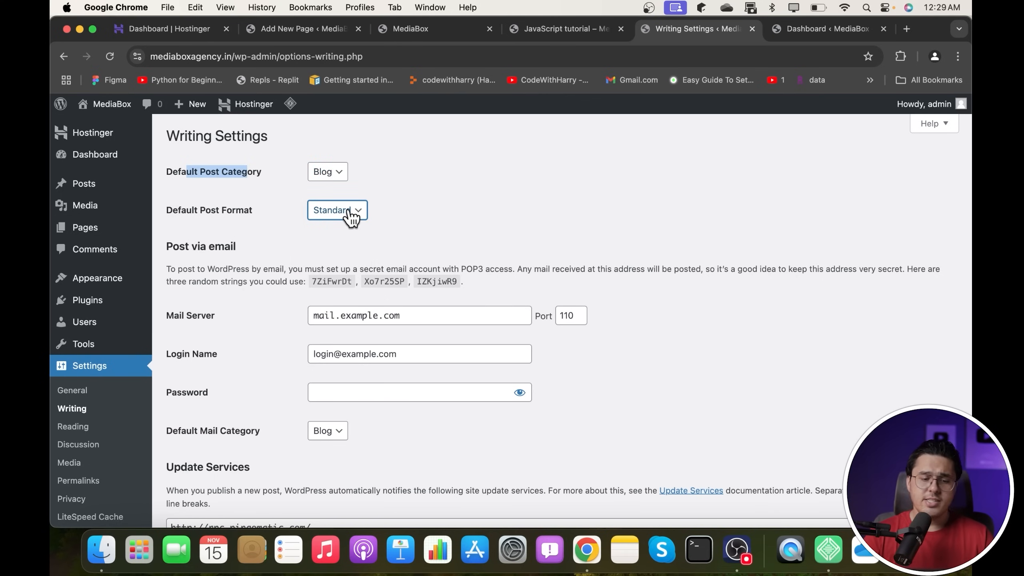
{"action": "scroll", "coordinate": [396, 237], "scroll_direction": "down", "scroll_amount": 4}
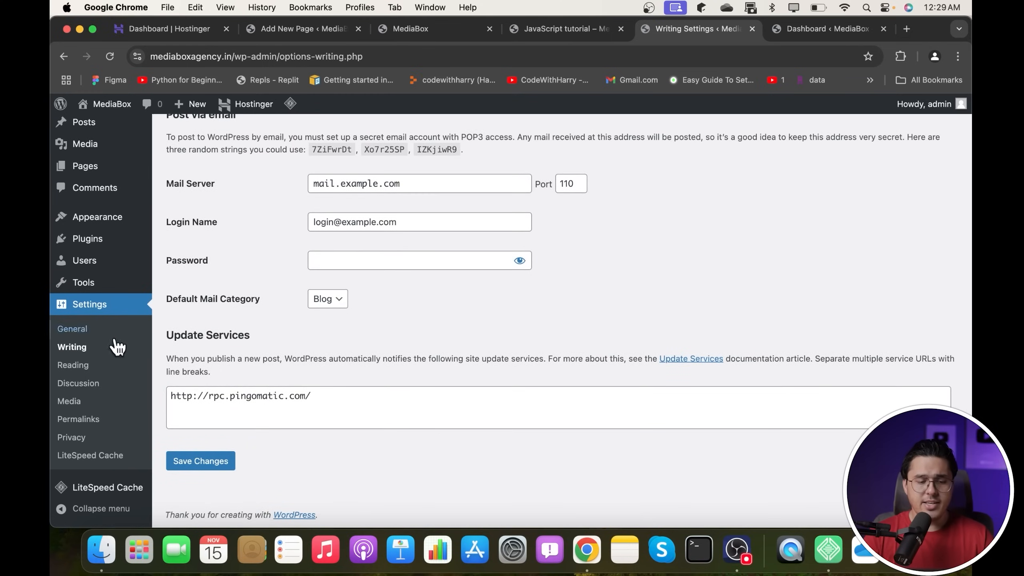
{"action": "left_click", "coordinate": [78, 367]}
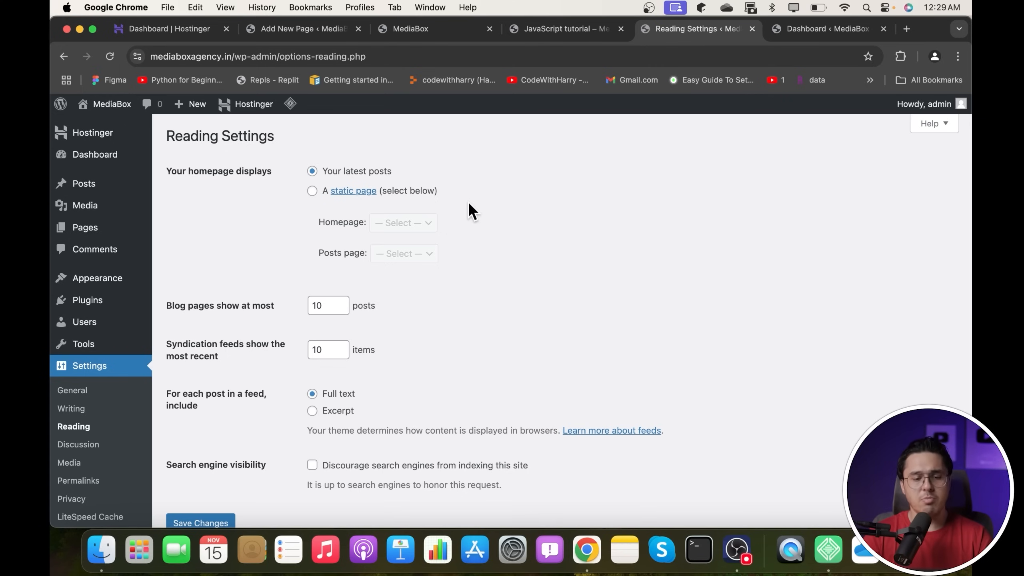
- Set the homepage to a static page showing Home, leave the posts page unset, and save
{"action": "left_click", "coordinate": [311, 191]}
{"action": "left_click", "coordinate": [374, 228]}
{"action": "left_click", "coordinate": [418, 238]}
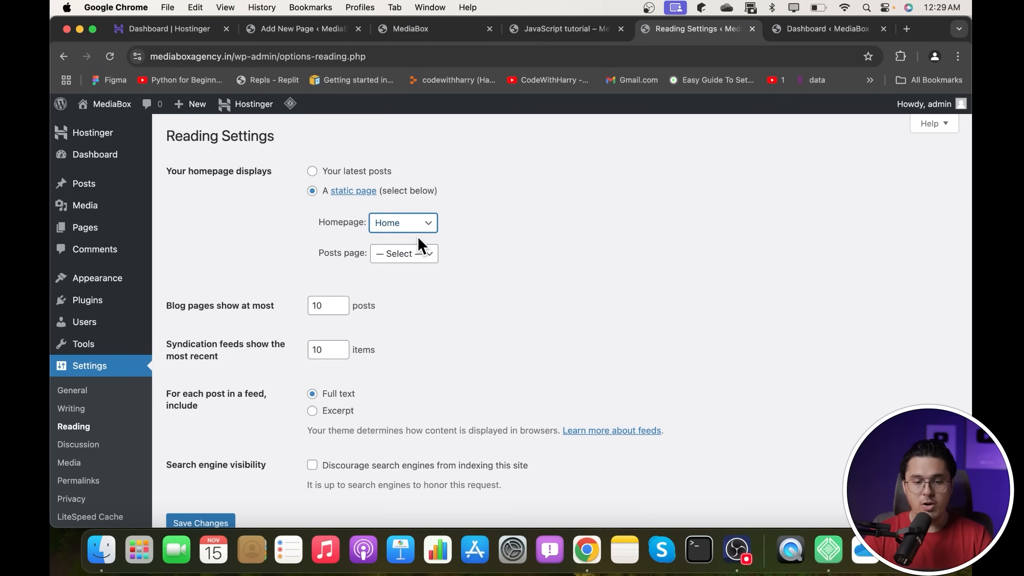
{"action": "left_click", "coordinate": [410, 253]}
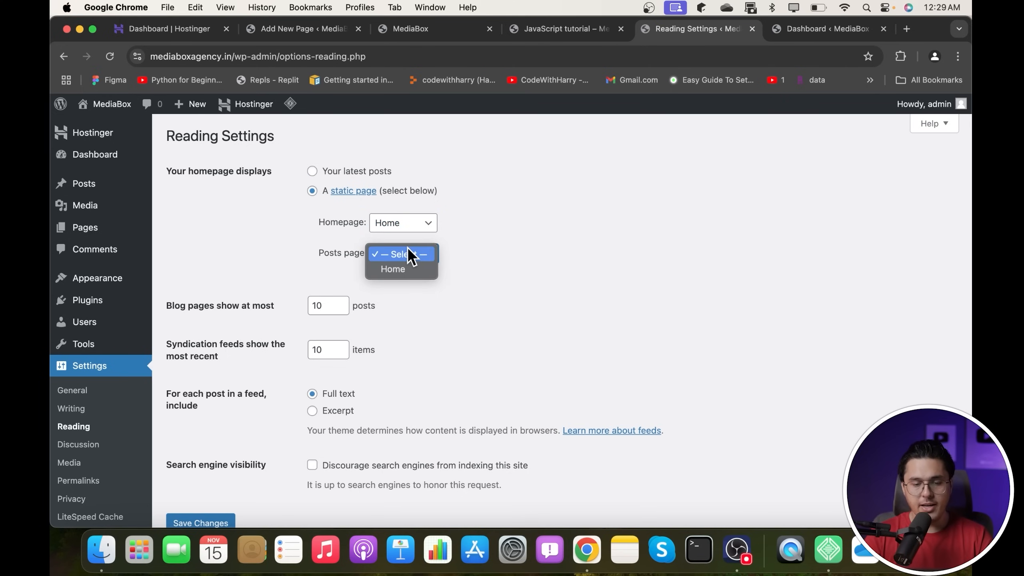
{"action": "left_click", "coordinate": [409, 254]}
{"action": "scroll", "coordinate": [269, 387], "scroll_direction": "down", "scroll_amount": 3}
{"action": "left_click", "coordinate": [212, 459]}
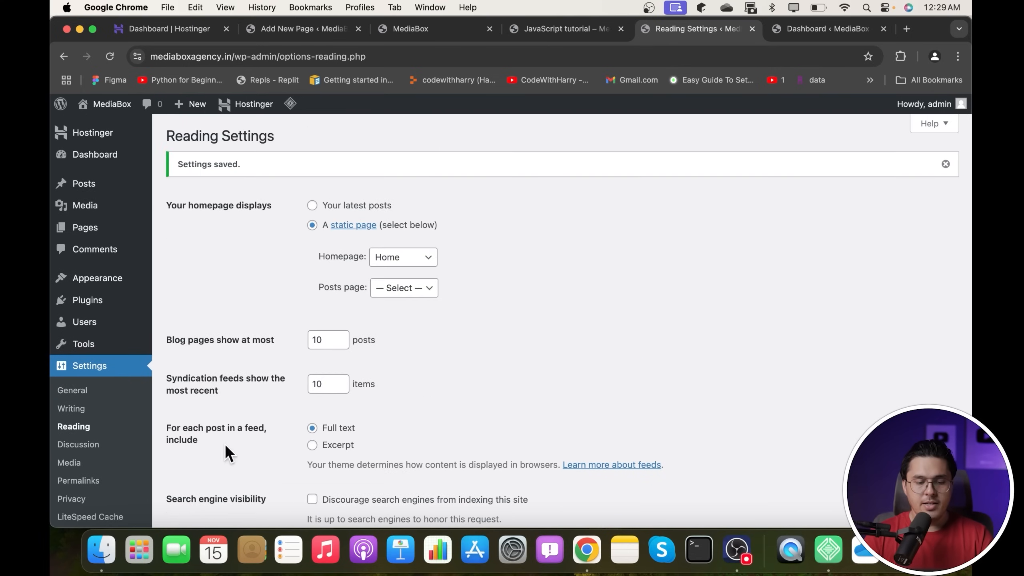
- Reload the live mediaboxagency.in site and confirm the Home page now appears as the front page
{"action": "left_click", "coordinate": [826, 29]}
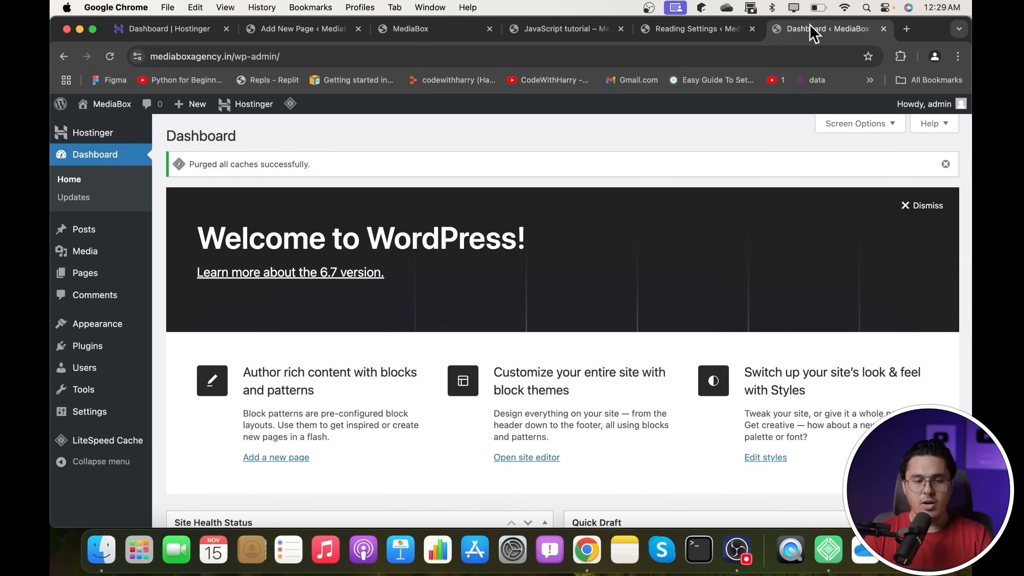
{"action": "left_click", "coordinate": [107, 128]}
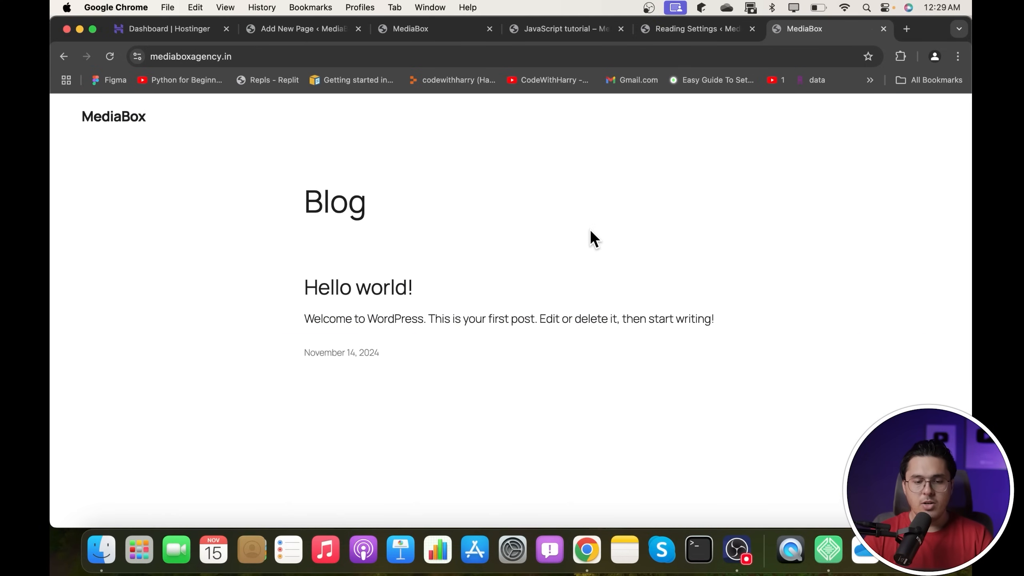
{"action": "left_click", "coordinate": [106, 57]}
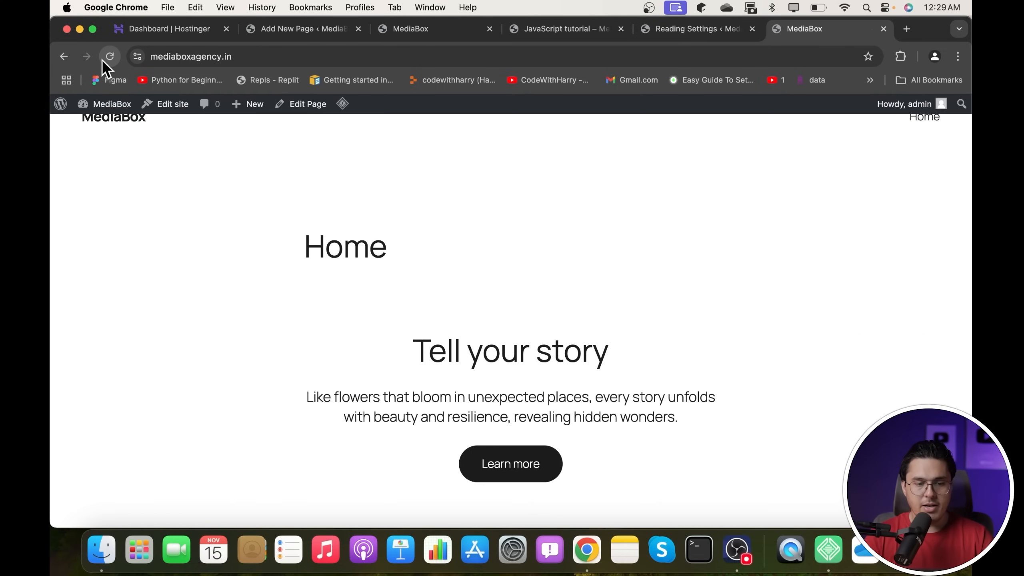
{"action": "scroll", "coordinate": [292, 171], "scroll_direction": "up", "scroll_amount": 1}
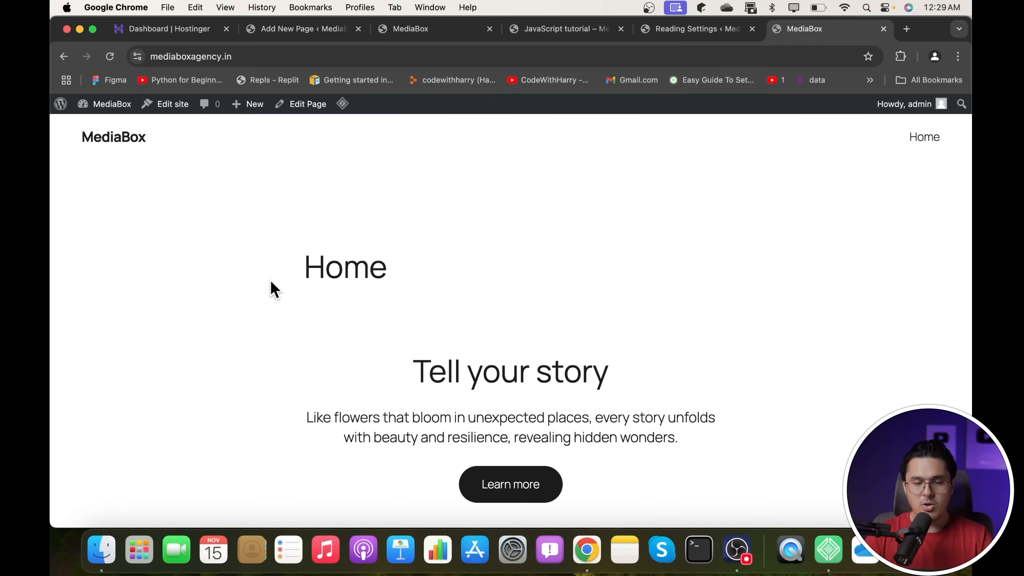
{"action": "left_click_drag", "start_coordinate": [271, 279], "coordinate": [434, 266]}
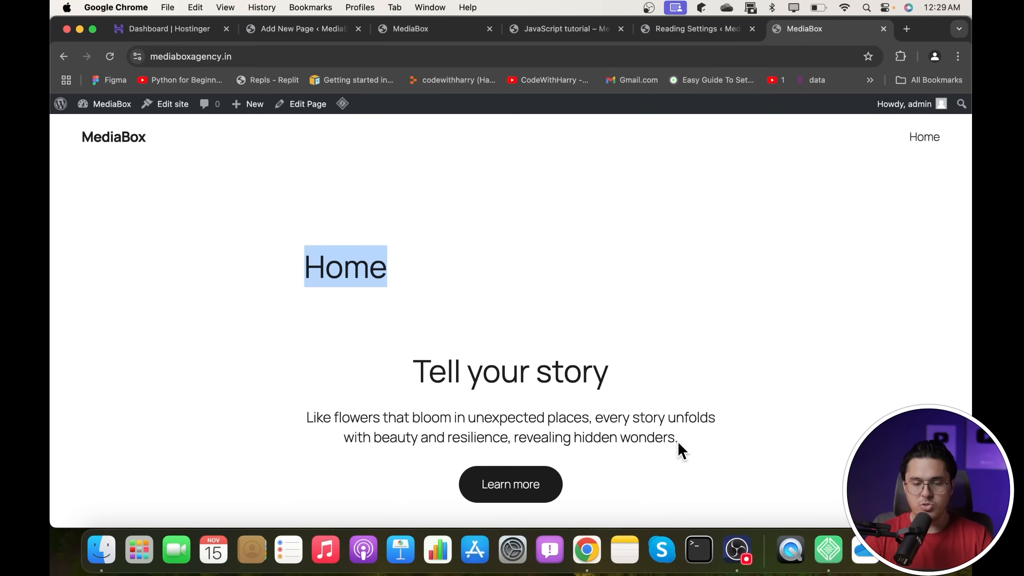
{"action": "scroll", "coordinate": [677, 441], "scroll_direction": "down", "scroll_amount": 10}
{"action": "scroll", "coordinate": [678, 441], "scroll_direction": "down", "scroll_amount": 15}
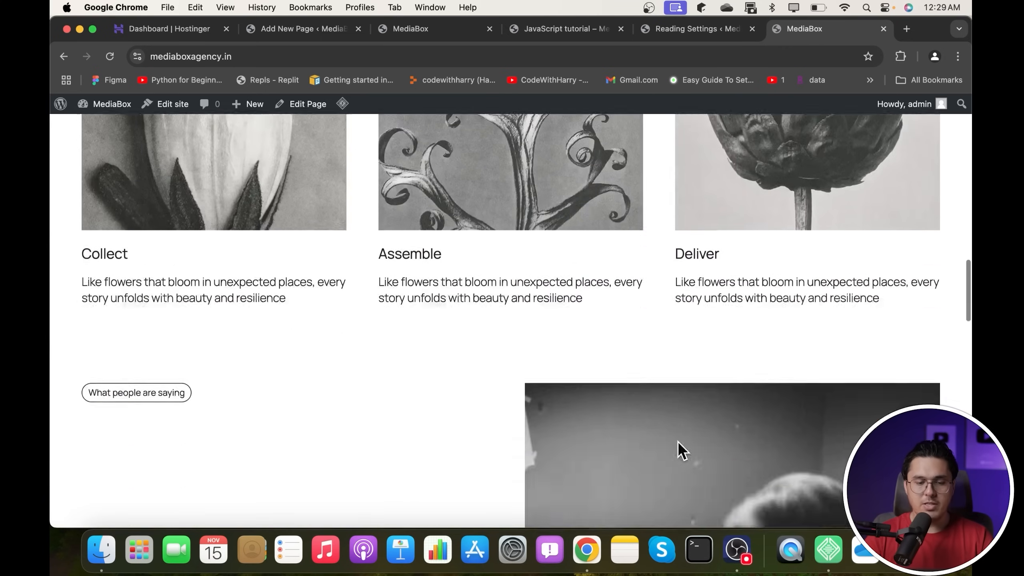
{"action": "scroll", "coordinate": [678, 440], "scroll_direction": "up", "scroll_amount": 20}
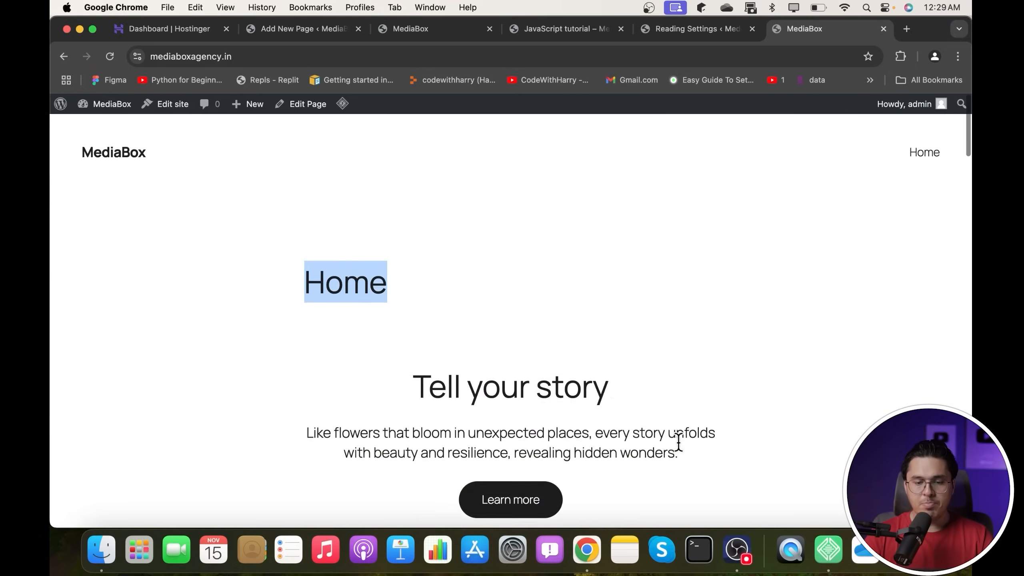
{"action": "left_click", "coordinate": [356, 265]}
{"action": "left_click_drag", "start_coordinate": [305, 263], "coordinate": [473, 261]}
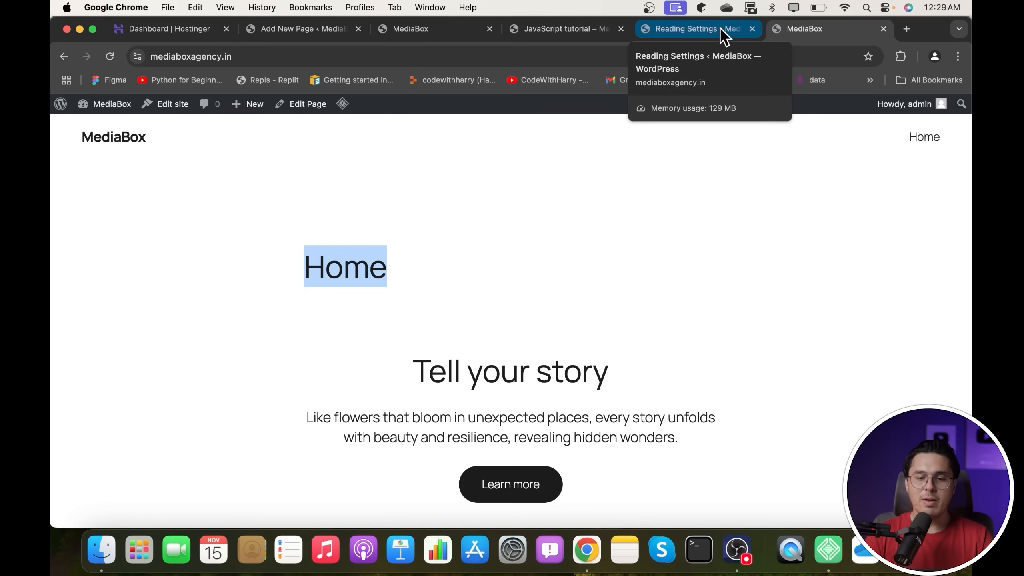
- Go to the Pages list in the admin and start a new page
{"action": "left_click", "coordinate": [341, 27]}
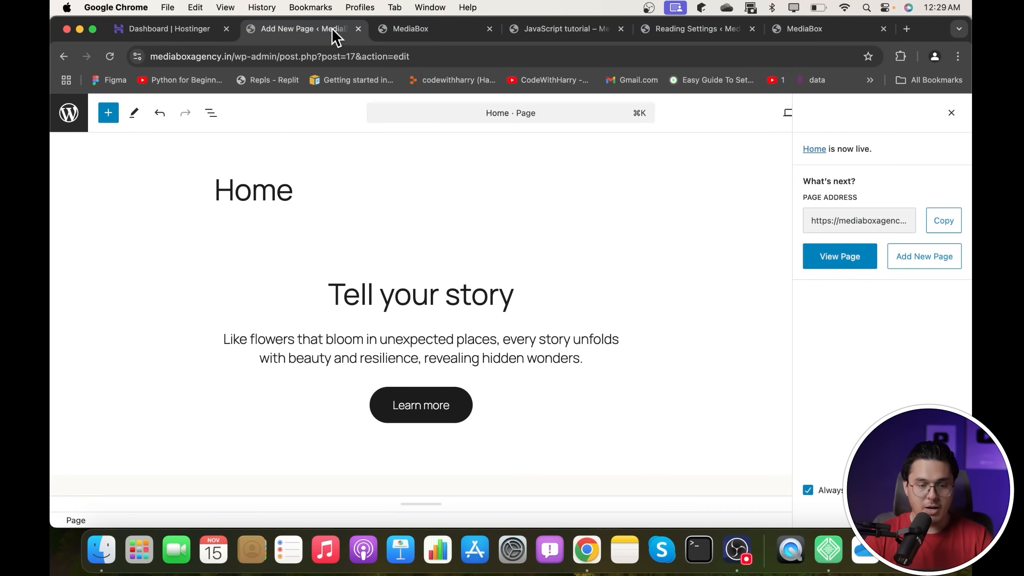
{"action": "left_click", "coordinate": [62, 113]}
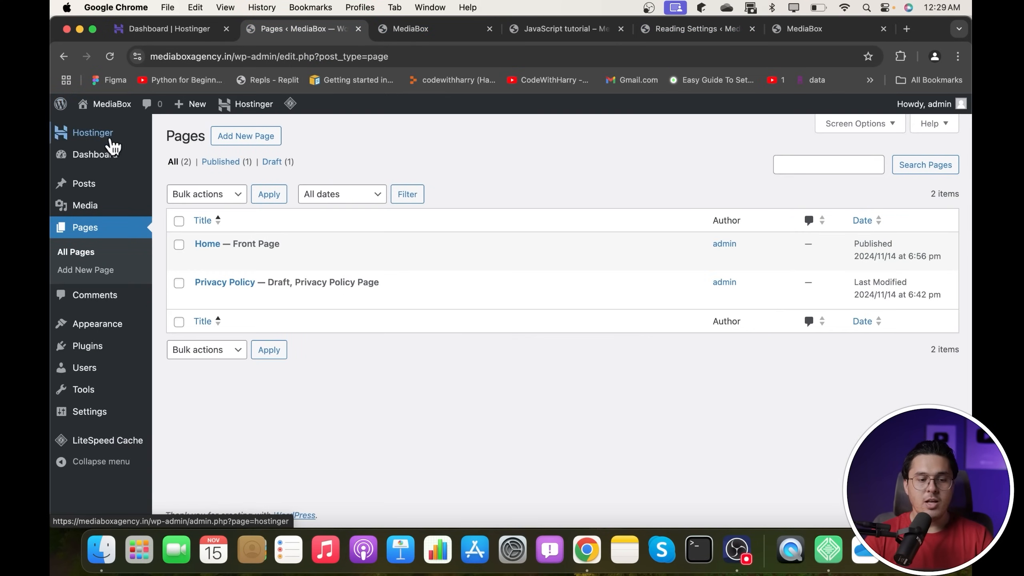
{"action": "left_click", "coordinate": [258, 139]}
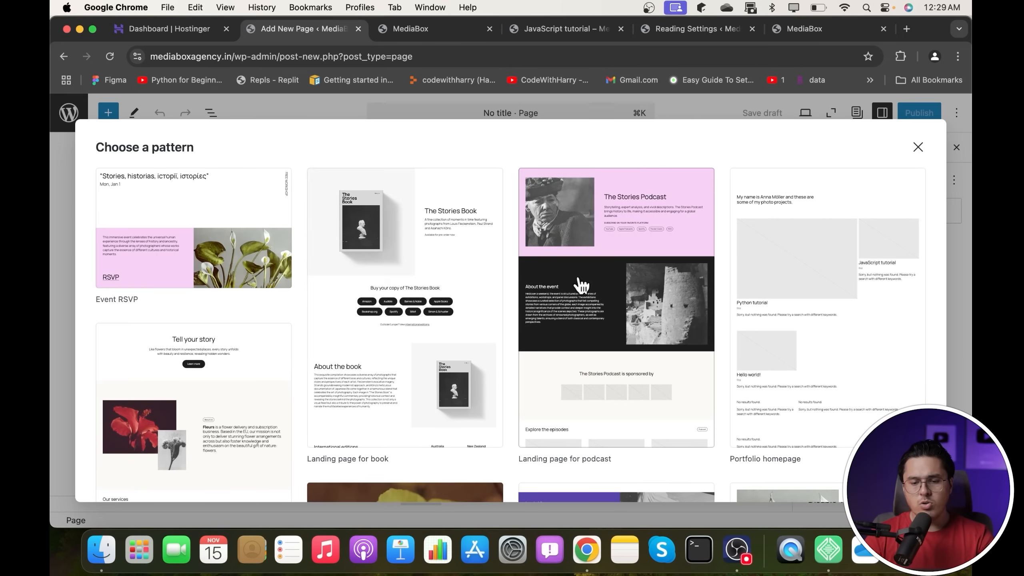
- Fill the new page with the 'Landing page for podcast' pattern and title it About
{"action": "scroll", "coordinate": [655, 253], "scroll_direction": "down", "scroll_amount": 3}
{"action": "scroll", "coordinate": [656, 254], "scroll_direction": "down", "scroll_amount": 8}
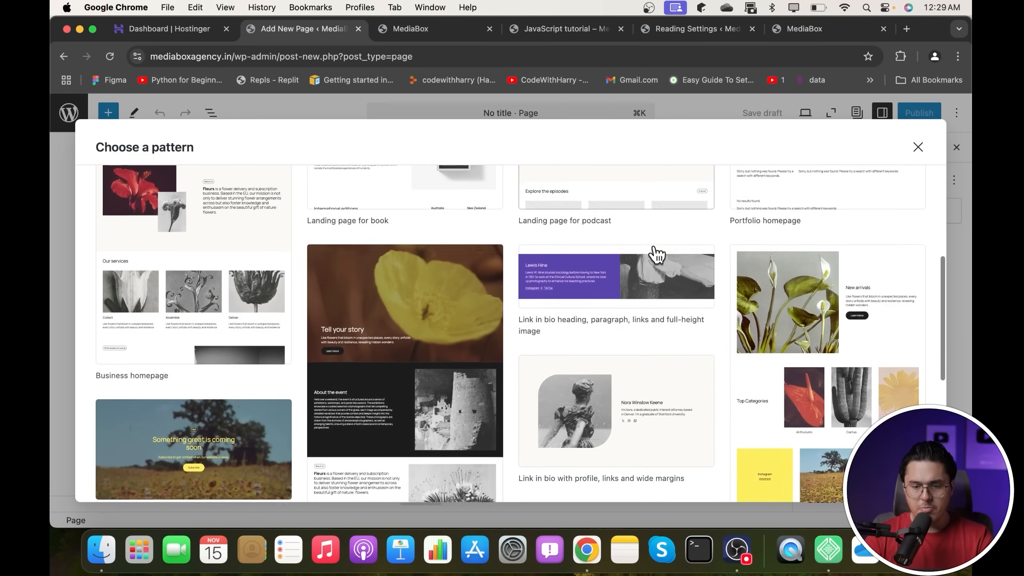
{"action": "scroll", "coordinate": [656, 253], "scroll_direction": "down", "scroll_amount": 3}
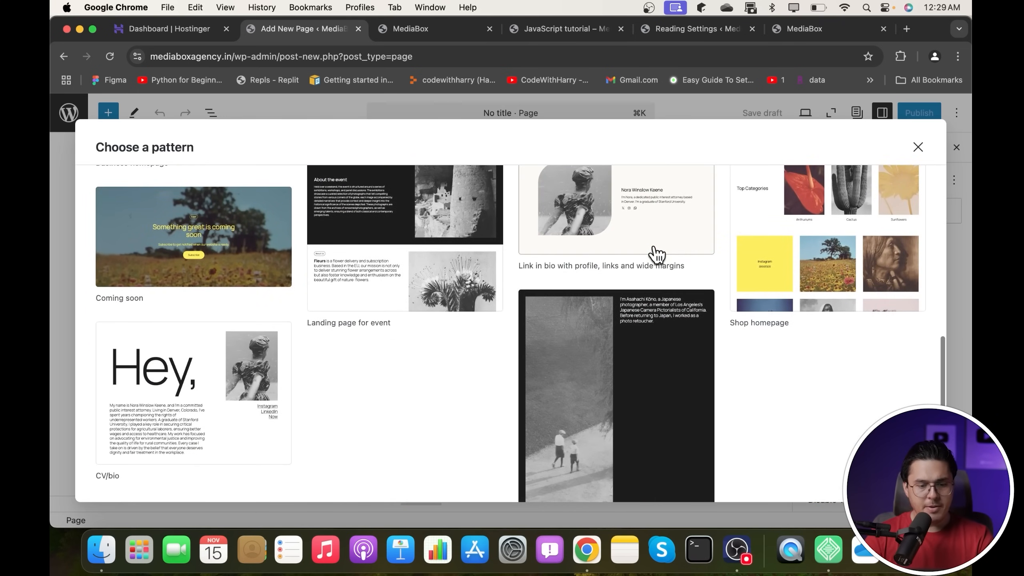
{"action": "scroll", "coordinate": [656, 253], "scroll_direction": "up", "scroll_amount": 15}
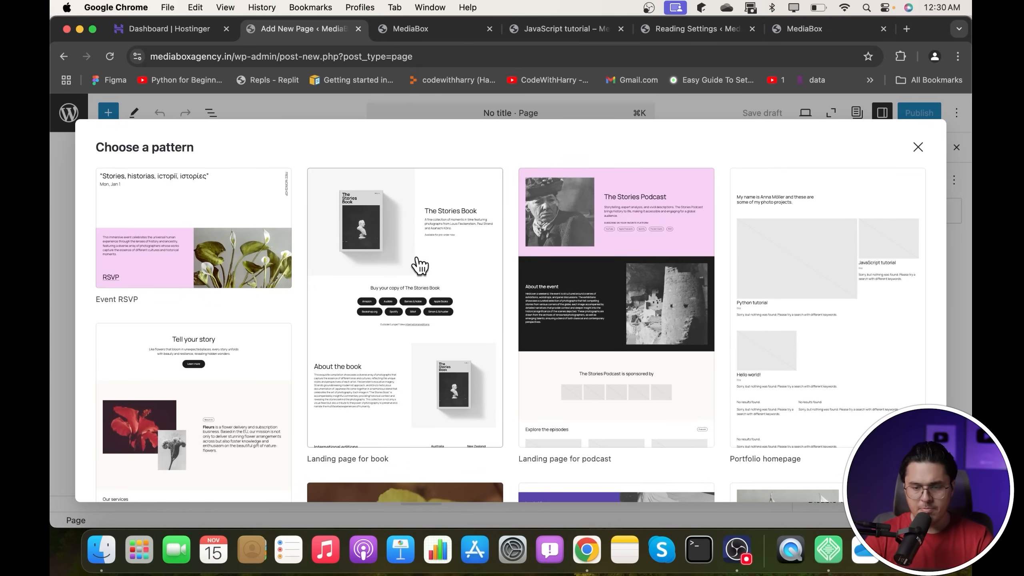
{"action": "left_click", "coordinate": [628, 219]}
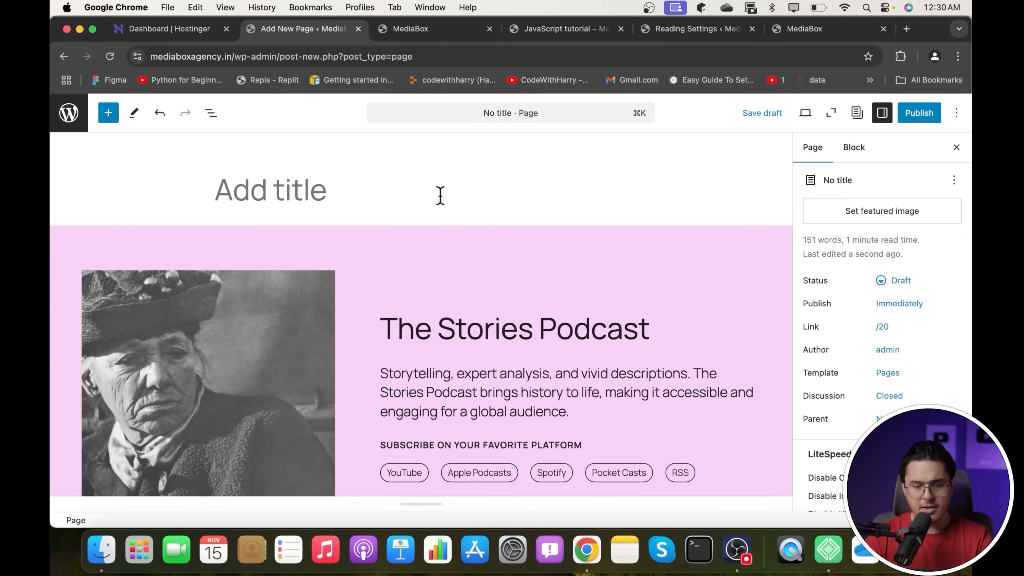
{"action": "type", "text": "About"}
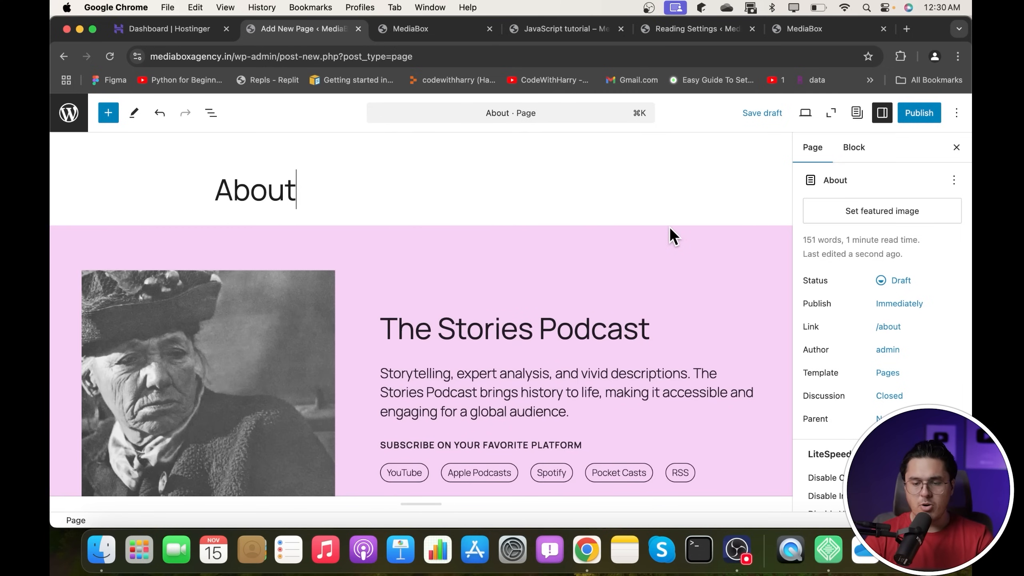
- Publish the About page and select its portrait image
{"action": "left_click", "coordinate": [921, 117]}
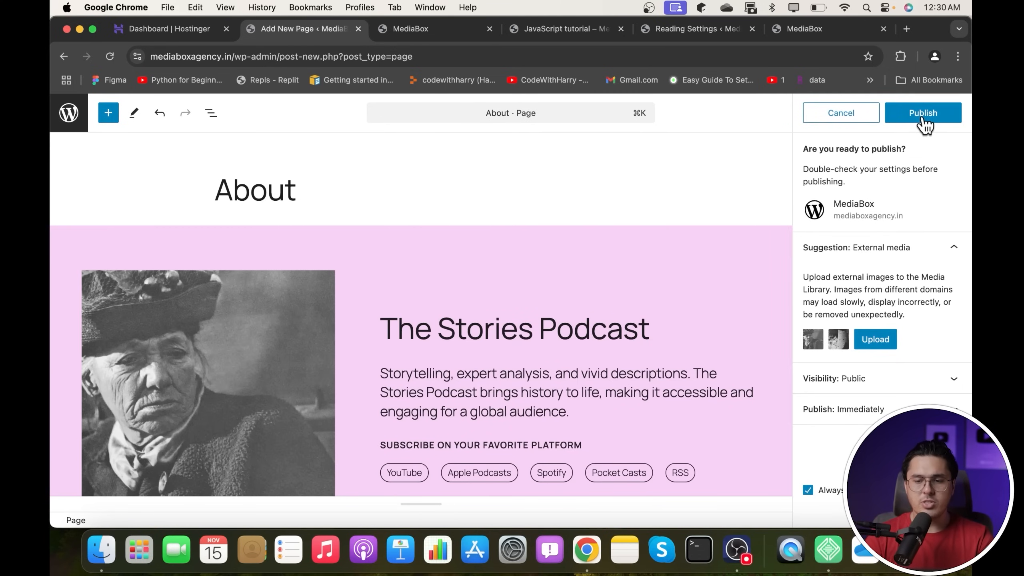
{"action": "left_click", "coordinate": [923, 116]}
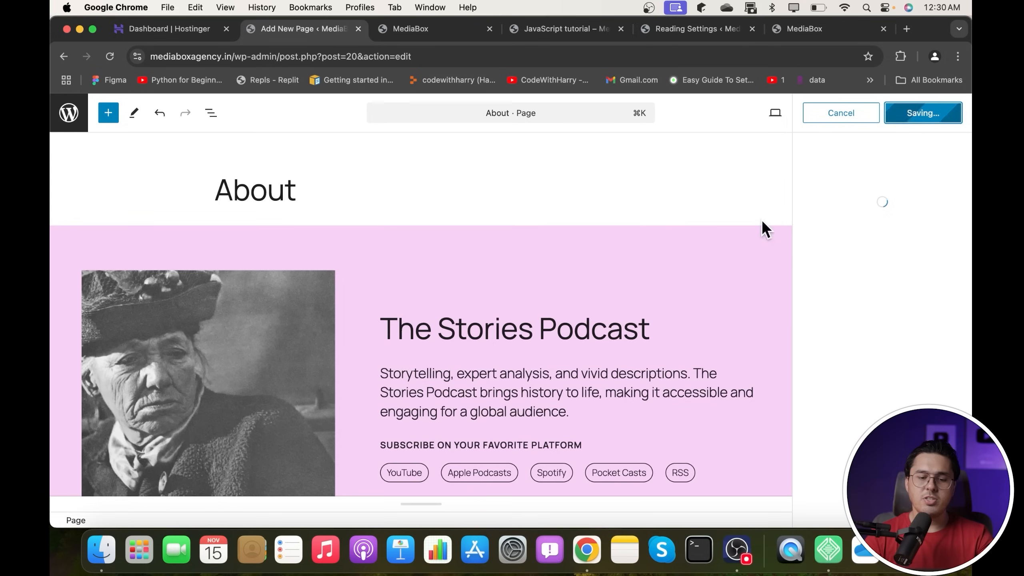
{"action": "left_click", "coordinate": [232, 369]}
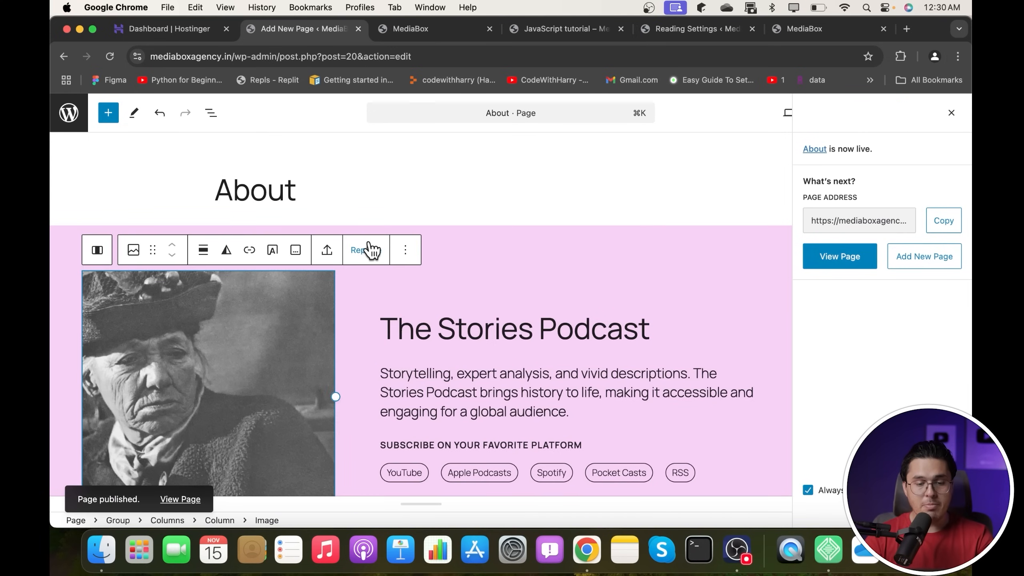
- Replace the About page image with the harbour photo of two people from the Media Library and save
{"action": "left_click", "coordinate": [358, 257]}
{"action": "left_click", "coordinate": [400, 291]}
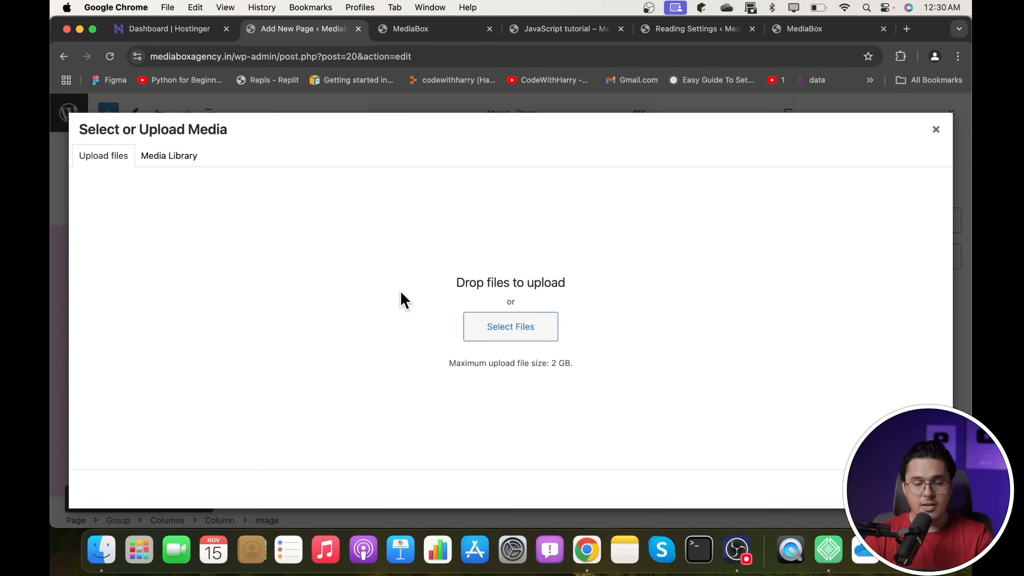
{"action": "left_click", "coordinate": [196, 163]}
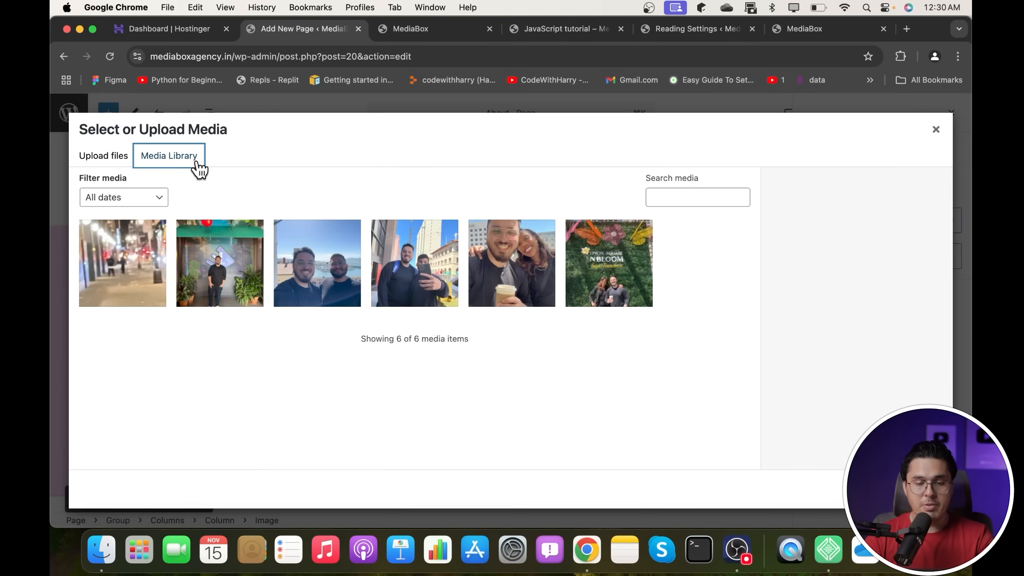
{"action": "left_click", "coordinate": [323, 273]}
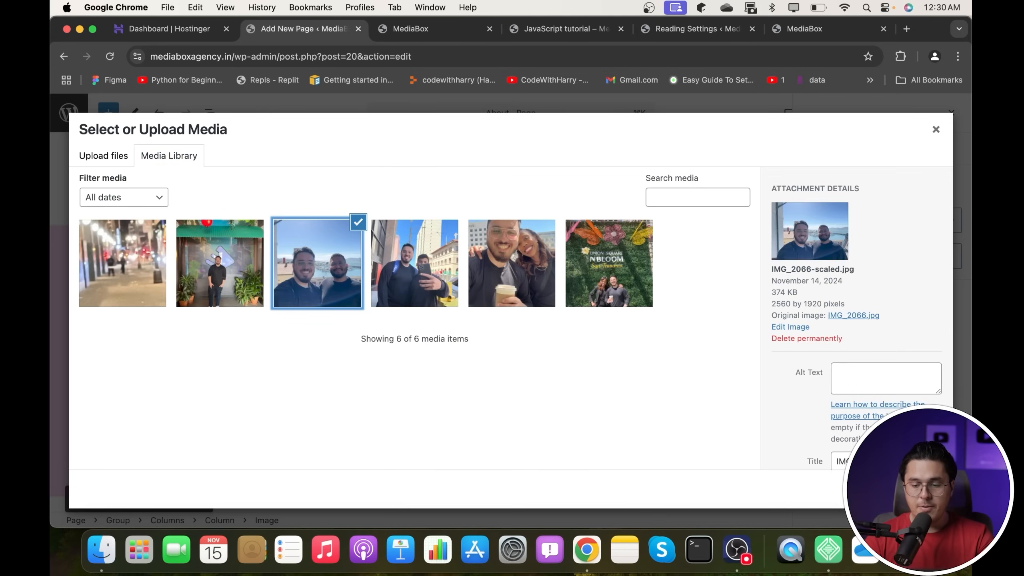
{"action": "left_click", "coordinate": [924, 488]}
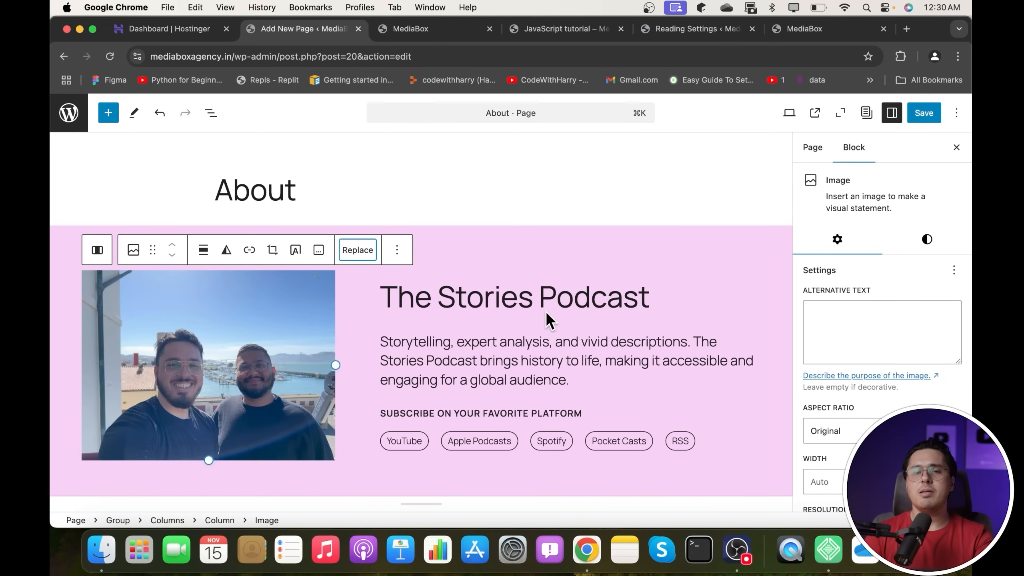
{"action": "mouse_move", "coordinate": [547, 315]}
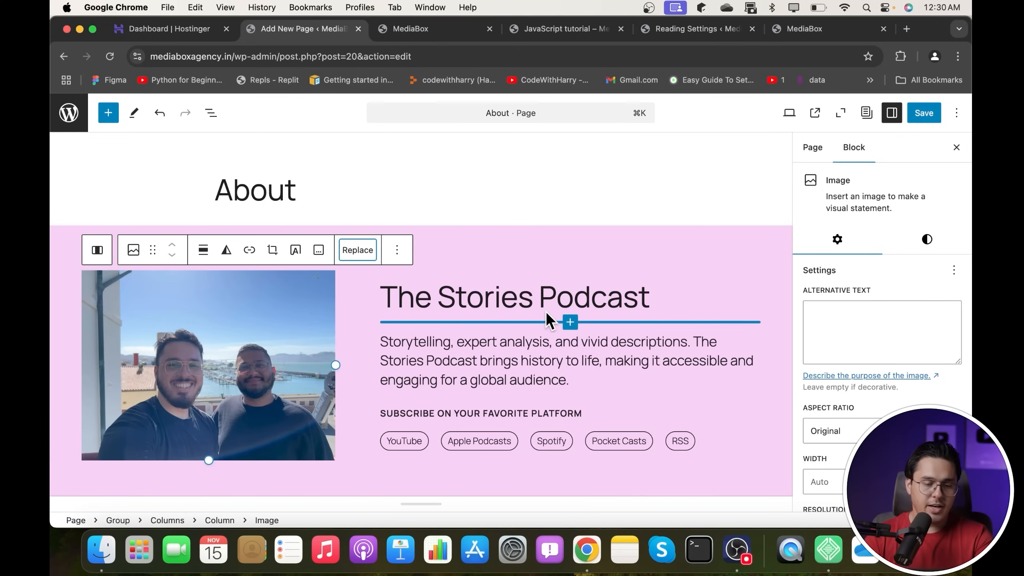
{"action": "left_click", "coordinate": [915, 114]}
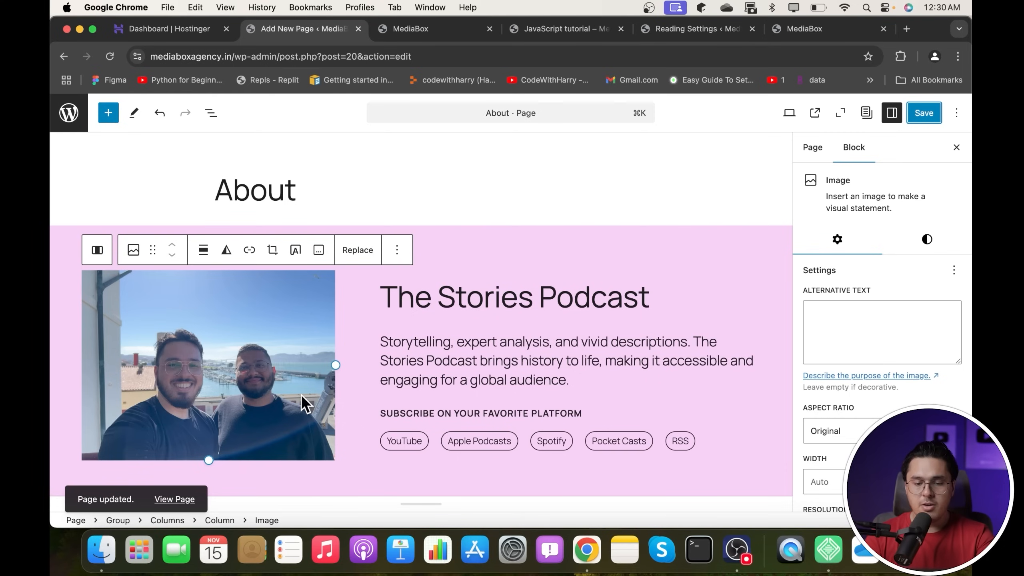
- Reload the live site to confirm About appears in the header, then return to the Pages list
{"action": "left_click", "coordinate": [825, 33]}
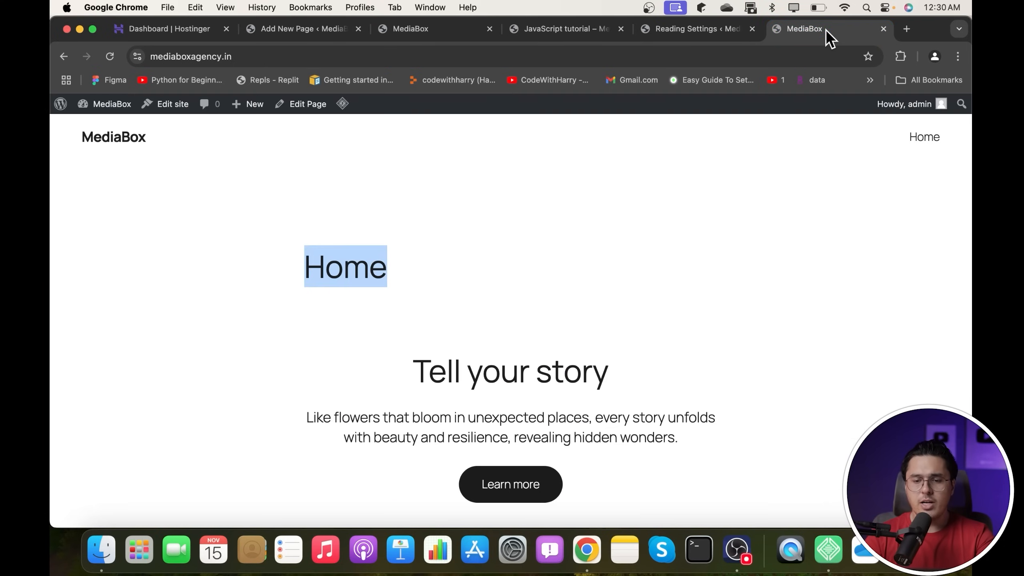
{"action": "left_click", "coordinate": [111, 56]}
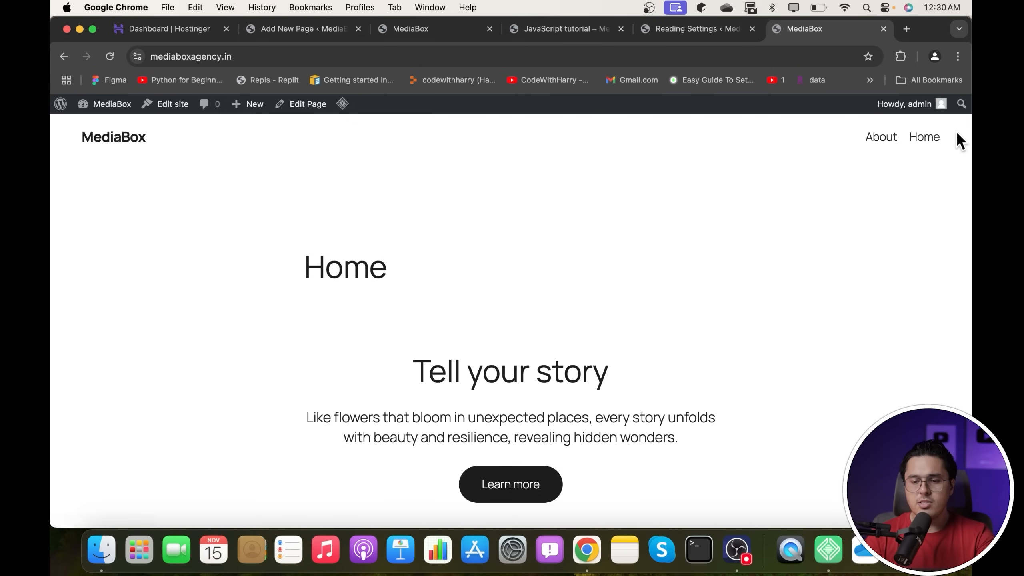
{"action": "left_click", "coordinate": [281, 31]}
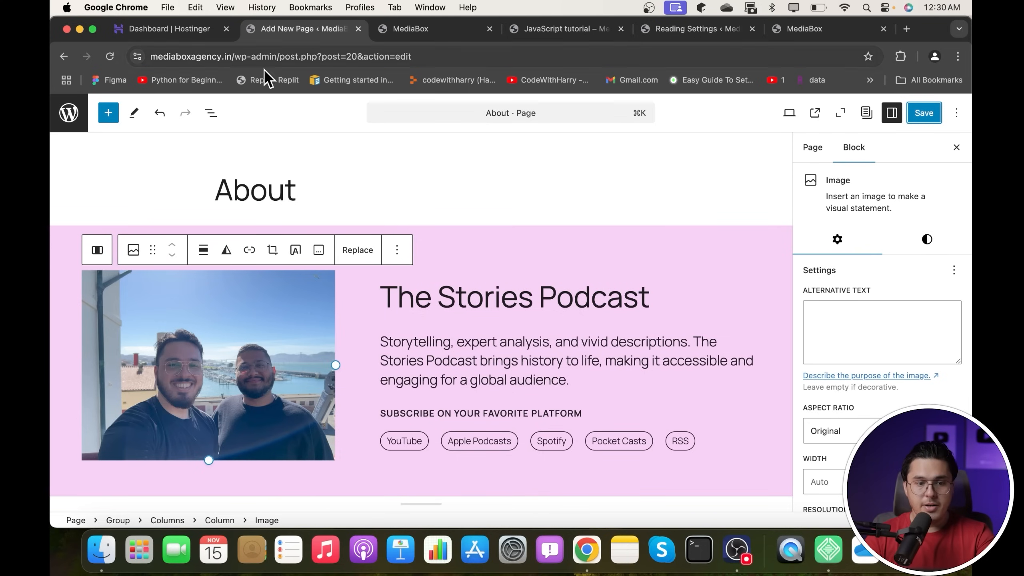
{"action": "left_click", "coordinate": [67, 109]}
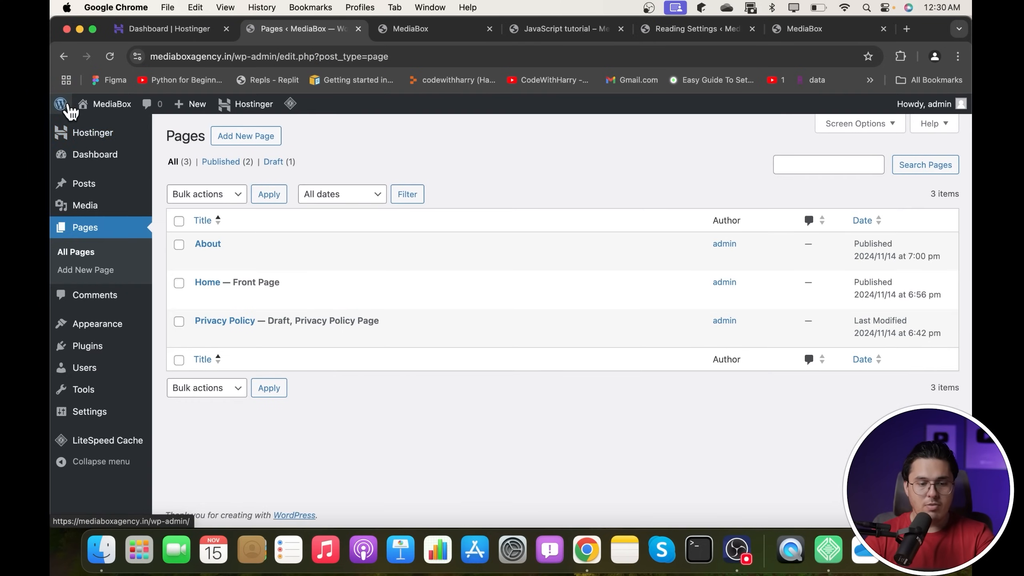
- Create a new page from the Coming soon pattern titled Contact
{"action": "left_click", "coordinate": [244, 141]}
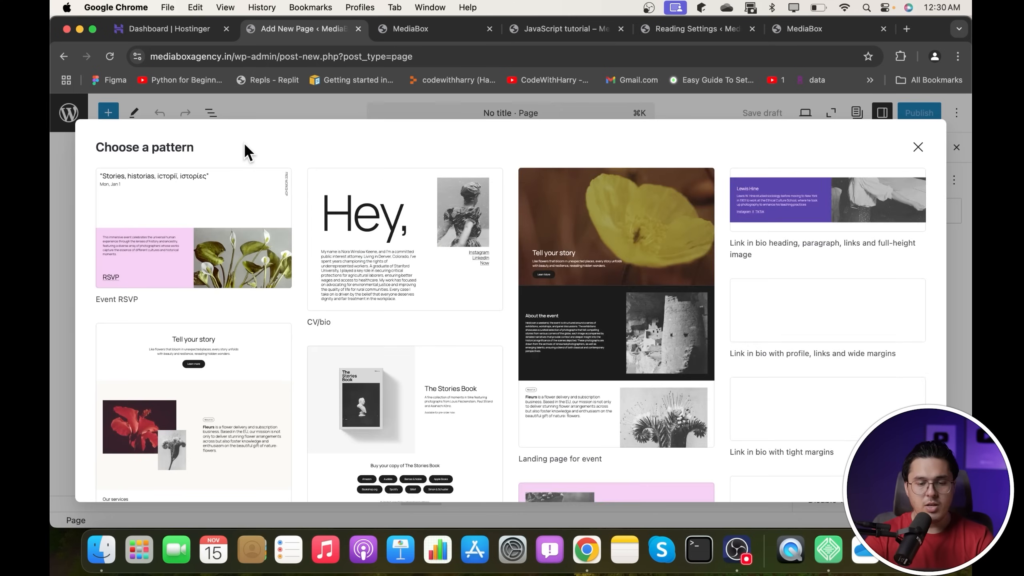
{"action": "scroll", "coordinate": [641, 282], "scroll_direction": "down", "scroll_amount": 10}
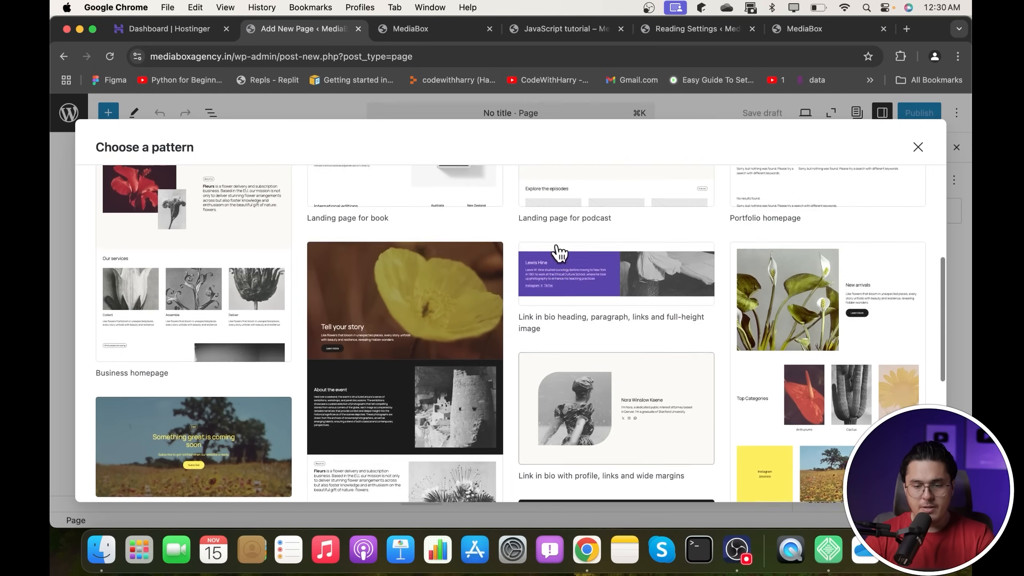
{"action": "scroll", "coordinate": [395, 349], "scroll_direction": "down", "scroll_amount": 4}
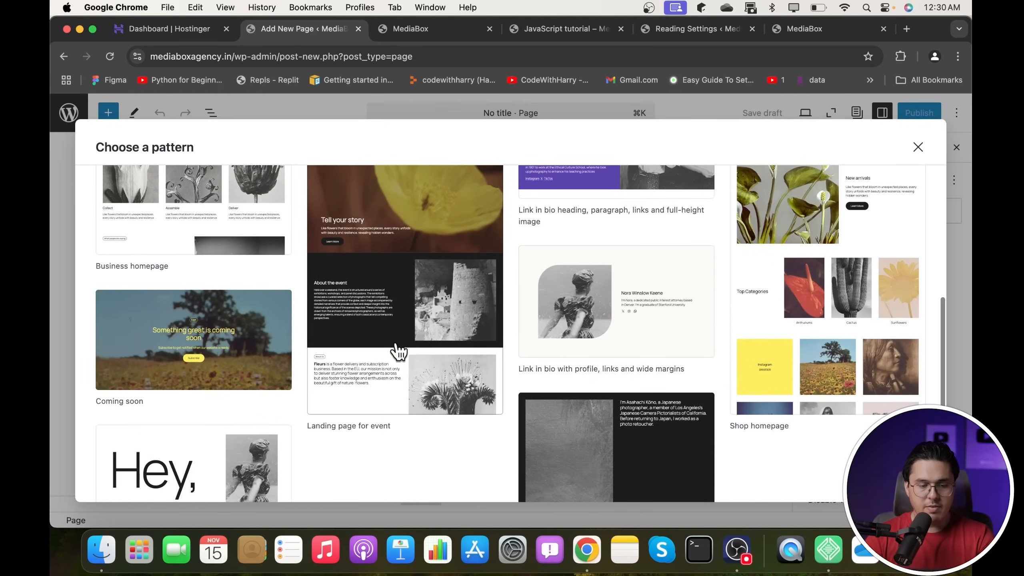
{"action": "left_click", "coordinate": [187, 316]}
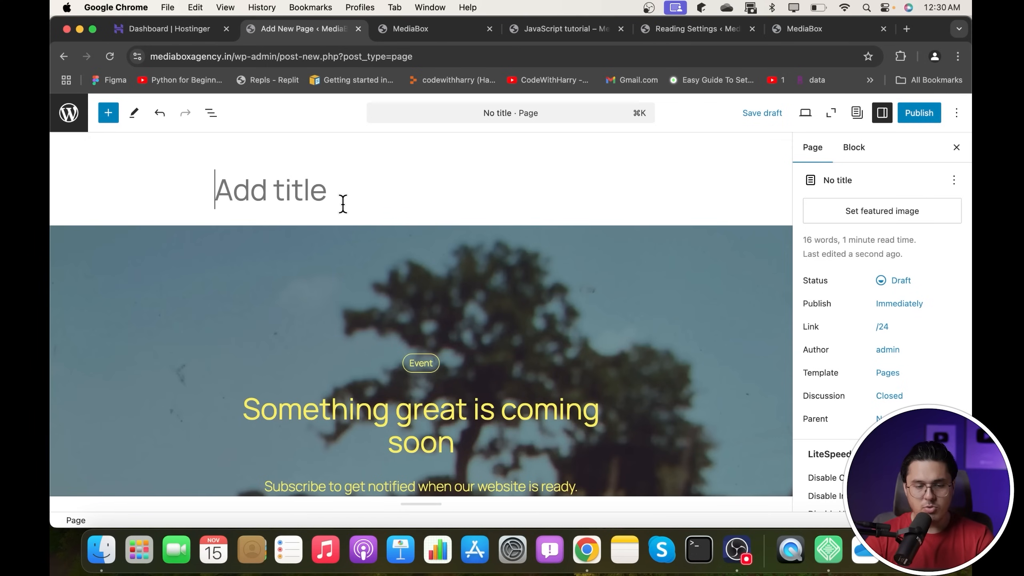
{"action": "type", "text": "Contact"}
- Change the heading to 'Contact me' and the paragraph to 'You can always call me on' plus a phone number
{"action": "scroll", "coordinate": [343, 204], "scroll_direction": "down", "scroll_amount": 3}
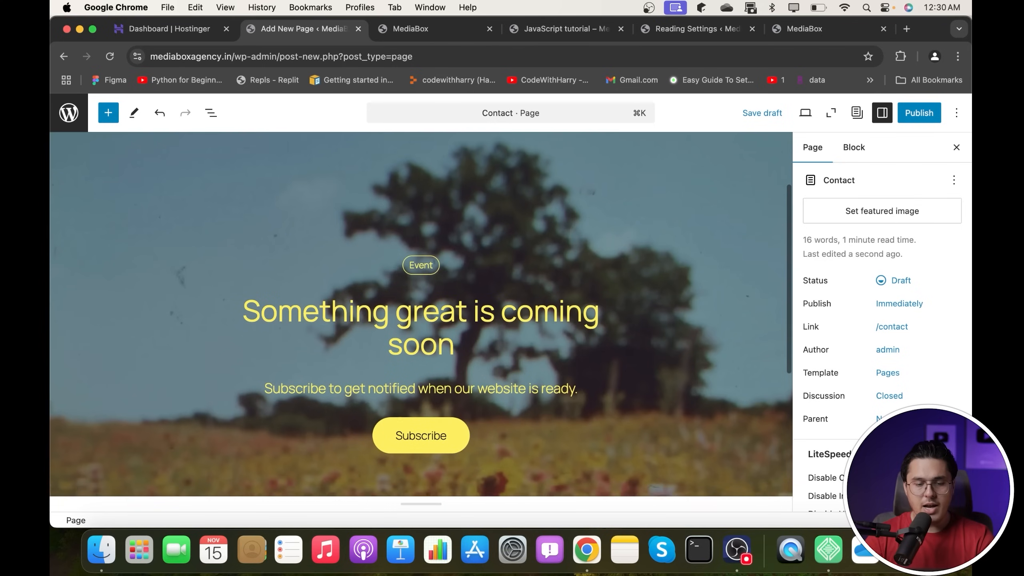
{"action": "left_click", "coordinate": [372, 306]}
{"action": "left_click_drag", "start_coordinate": [452, 334], "coordinate": [197, 283]}
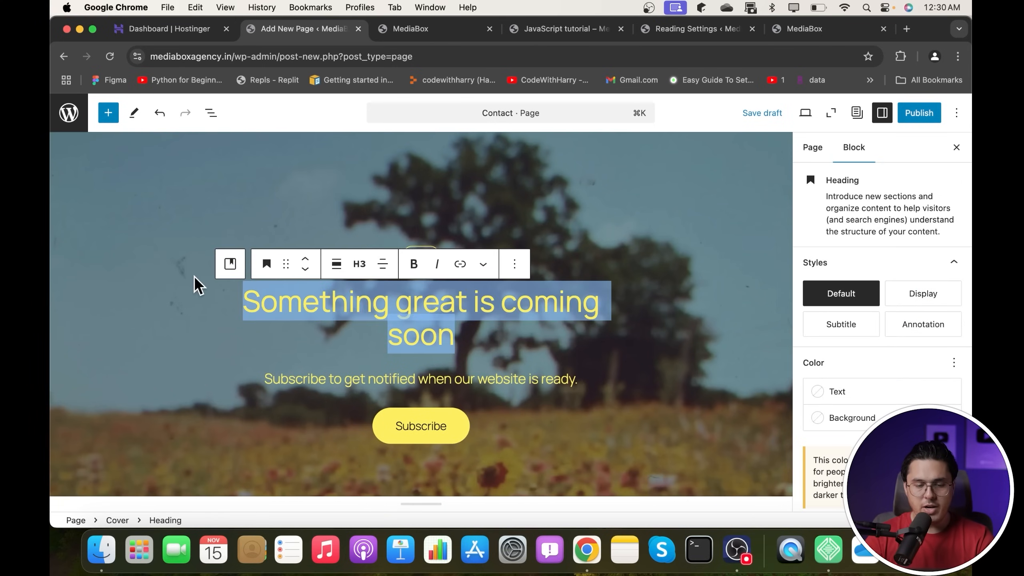
{"action": "type", "text": "Contact me"}
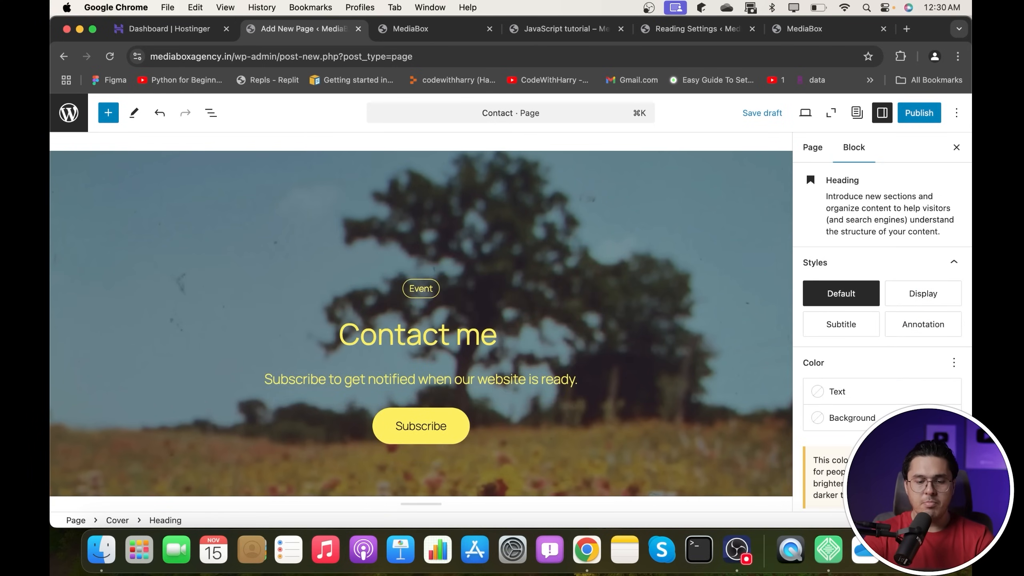
{"action": "key", "text": "BackSpace"}
{"action": "left_click_drag", "start_coordinate": [276, 378], "coordinate": [658, 379]}
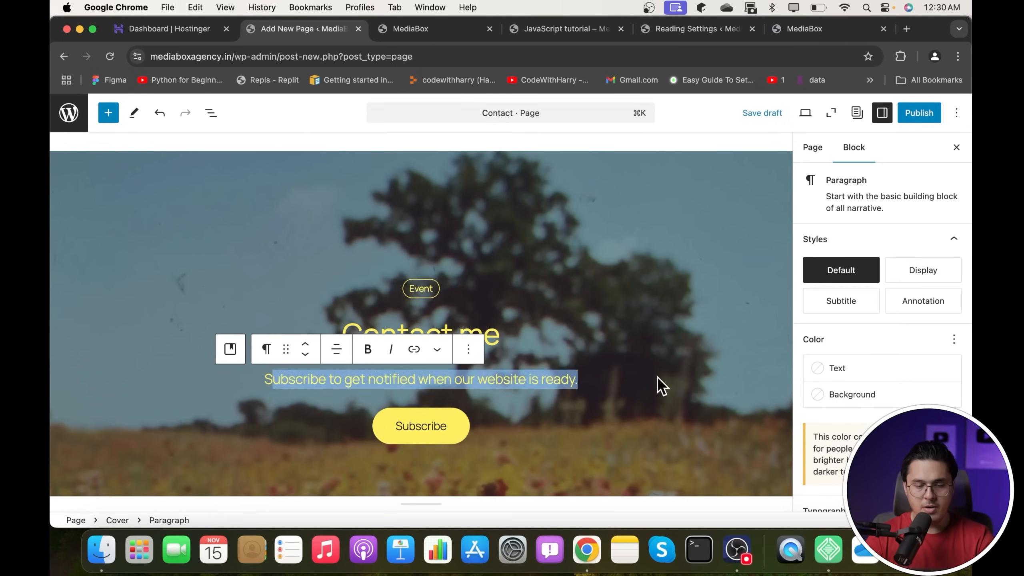
{"action": "key", "text": "BackSpace"}
{"action": "key", "text": "BackSpace"}
{"action": "type", "text": "You"}
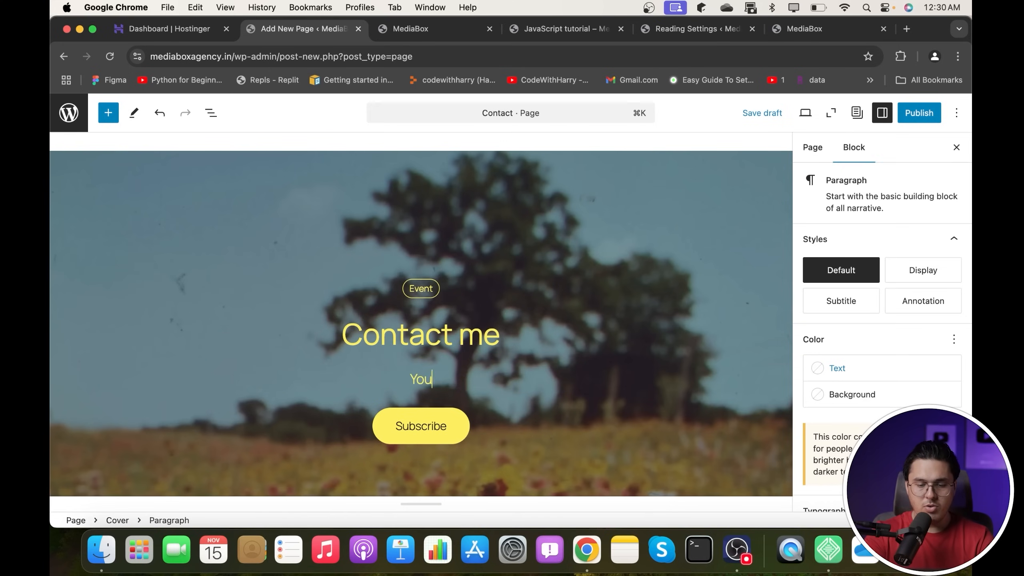
{"action": "type", "text": " can always call me"}
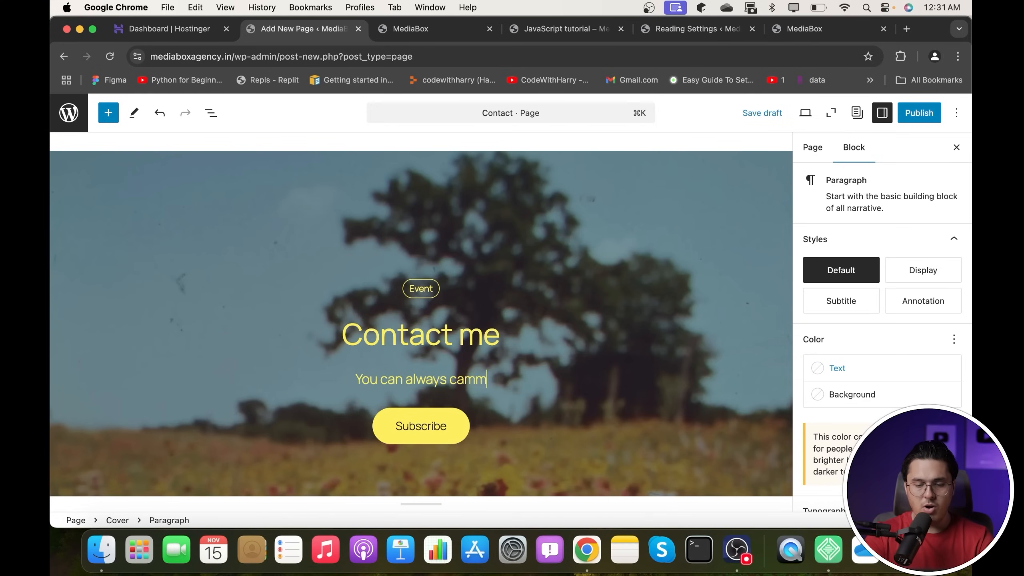
{"action": "key", "text": "BackSpace"}
{"action": "key", "text": "BackSpace"}
{"action": "key", "text": "BackSpace"}
{"action": "key", "text": "BackSpace"}
{"action": "type", "text": "l me on 999"}
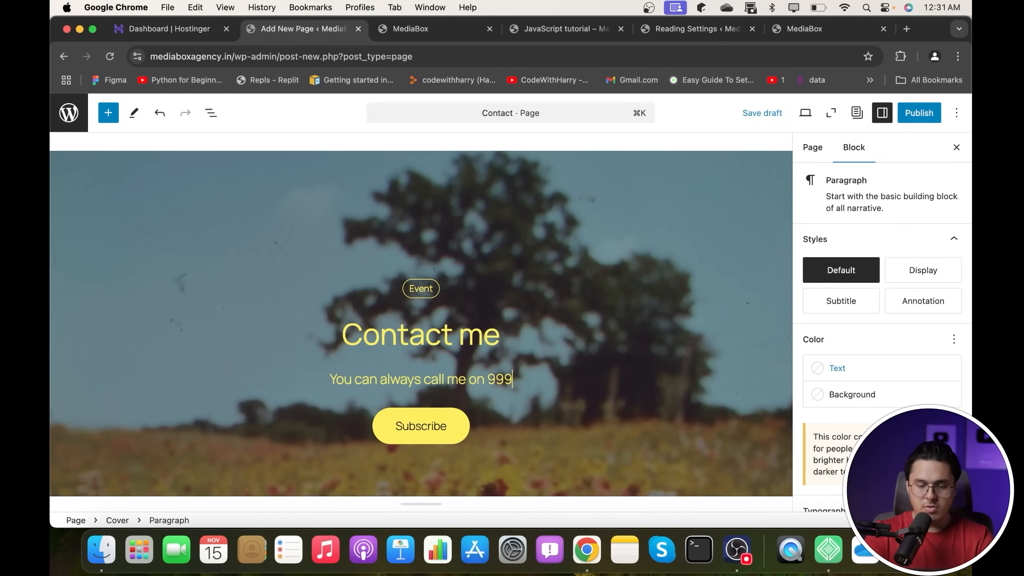
{"action": "type", "text": "9999900"}
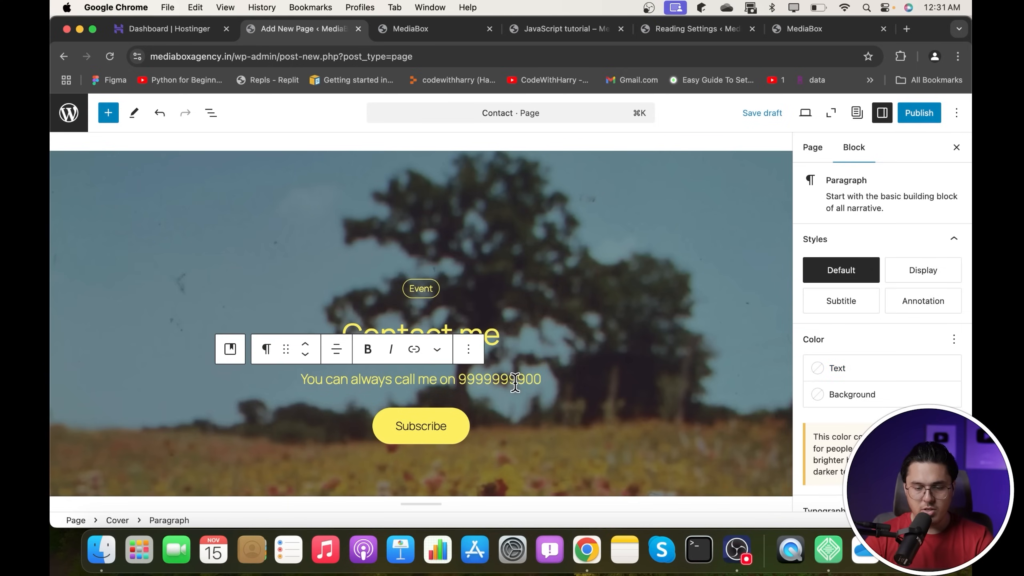
- Publish the Contact page and switch to the live site
{"action": "left_click", "coordinate": [918, 113]}
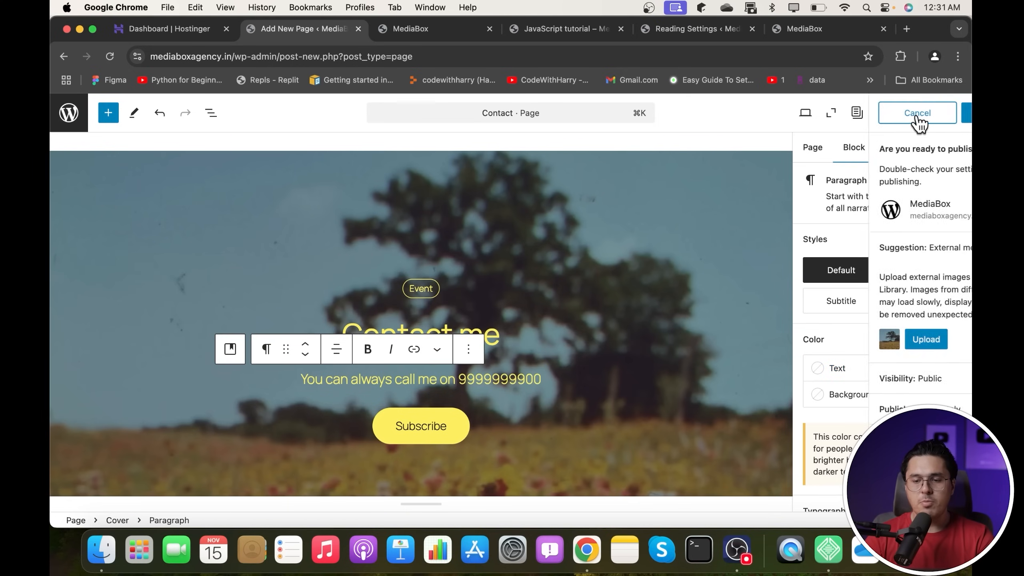
{"action": "left_click", "coordinate": [917, 114]}
{"action": "left_click", "coordinate": [824, 33]}
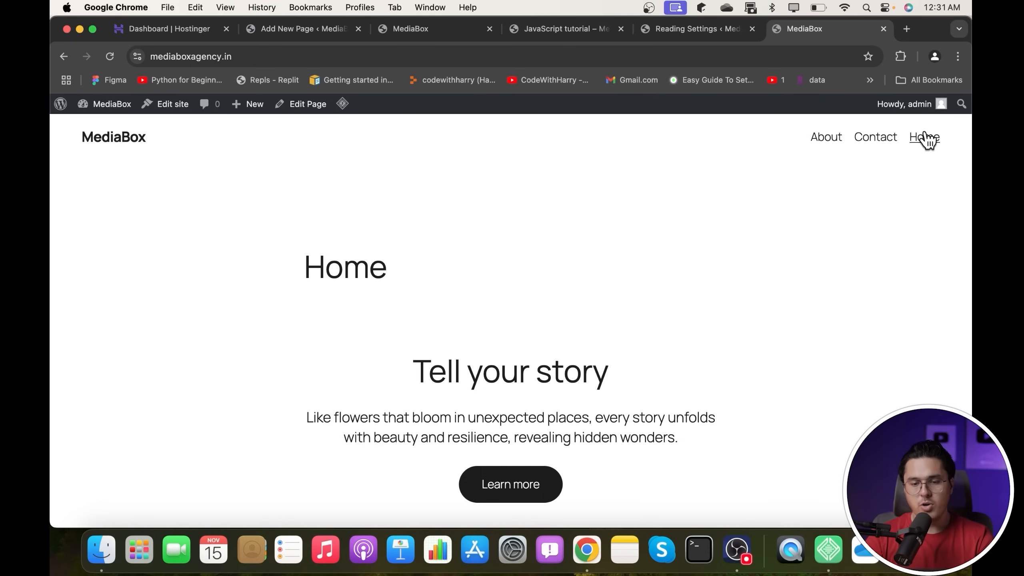
- Open Contact from the live header menu to check it, then go back to the Home page
{"action": "scroll", "coordinate": [633, 244], "scroll_direction": "down", "scroll_amount": 3}
{"action": "scroll", "coordinate": [633, 244], "scroll_direction": "up", "scroll_amount": 5}
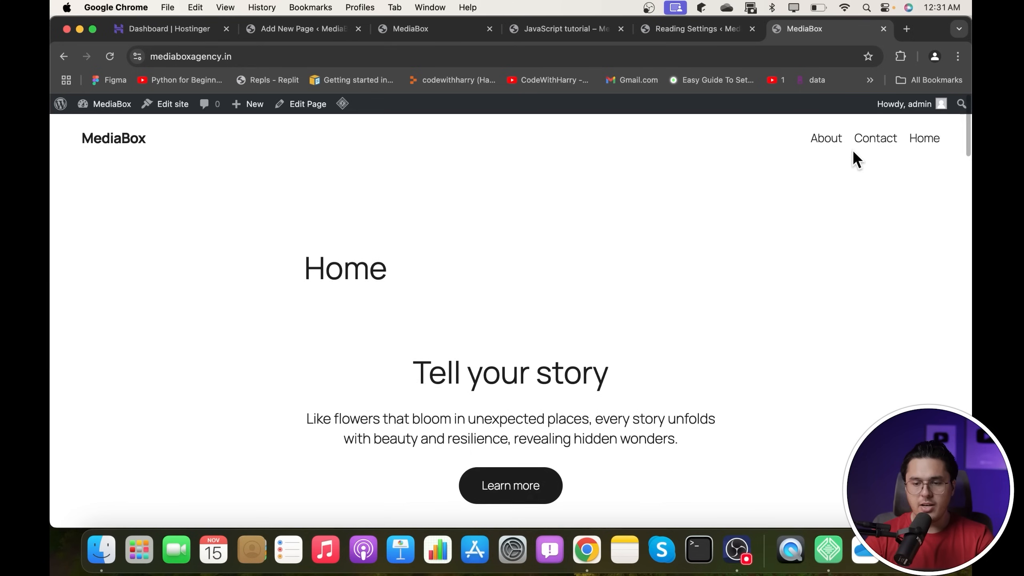
{"action": "left_click", "coordinate": [875, 139]}
{"action": "scroll", "coordinate": [467, 226], "scroll_direction": "down", "scroll_amount": 3}
{"action": "scroll", "coordinate": [474, 245], "scroll_direction": "up", "scroll_amount": 4}
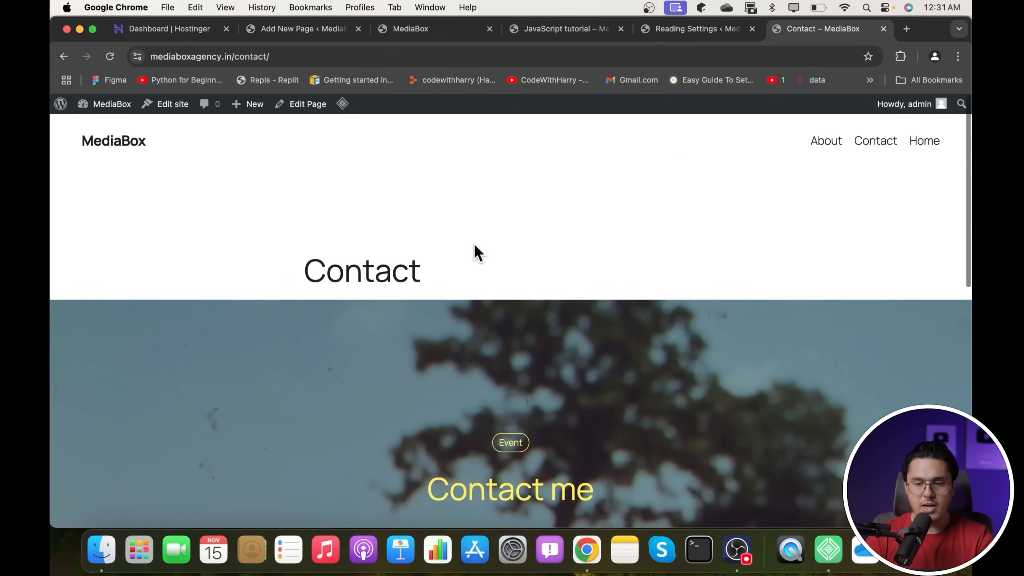
{"action": "left_click", "coordinate": [923, 139]}
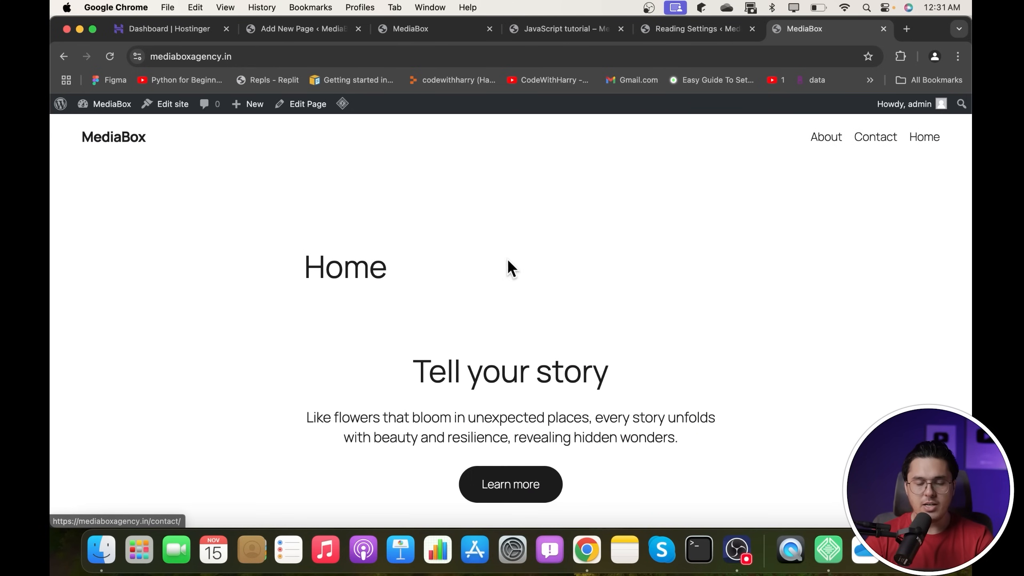
{"action": "scroll", "coordinate": [532, 310], "scroll_direction": "down", "scroll_amount": 6}
{"action": "scroll", "coordinate": [532, 310], "scroll_direction": "up", "scroll_amount": 8}
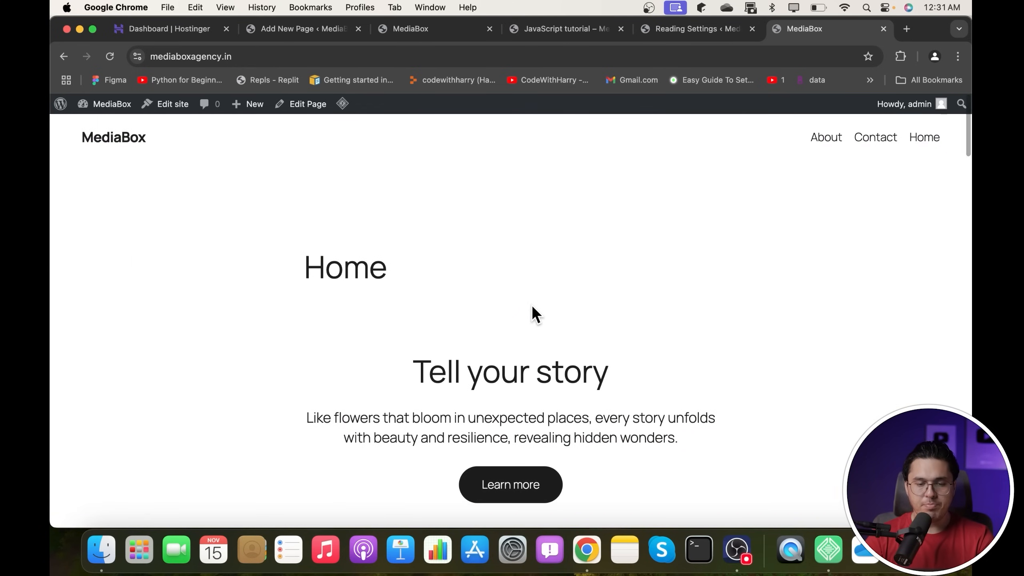
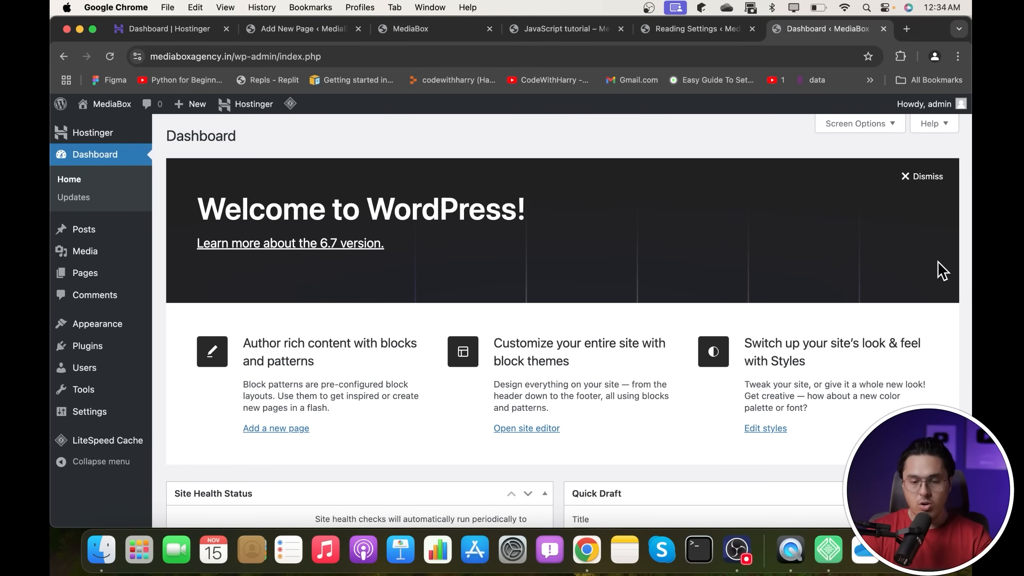
- Open the Home page in the block editor
{"action": "left_click", "coordinate": [704, 32]}
{"action": "left_click", "coordinate": [560, 30]}
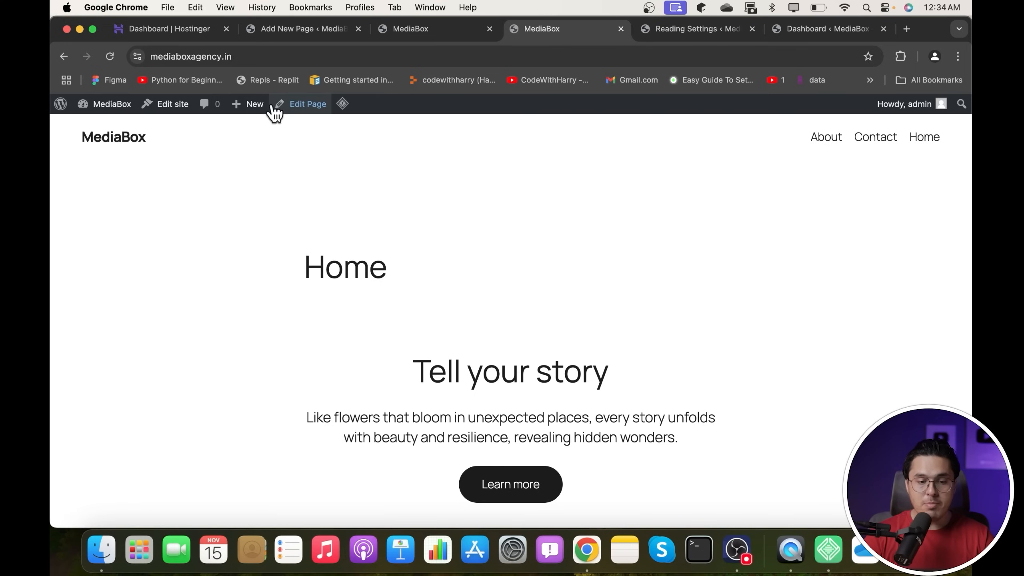
{"action": "left_click", "coordinate": [304, 106]}
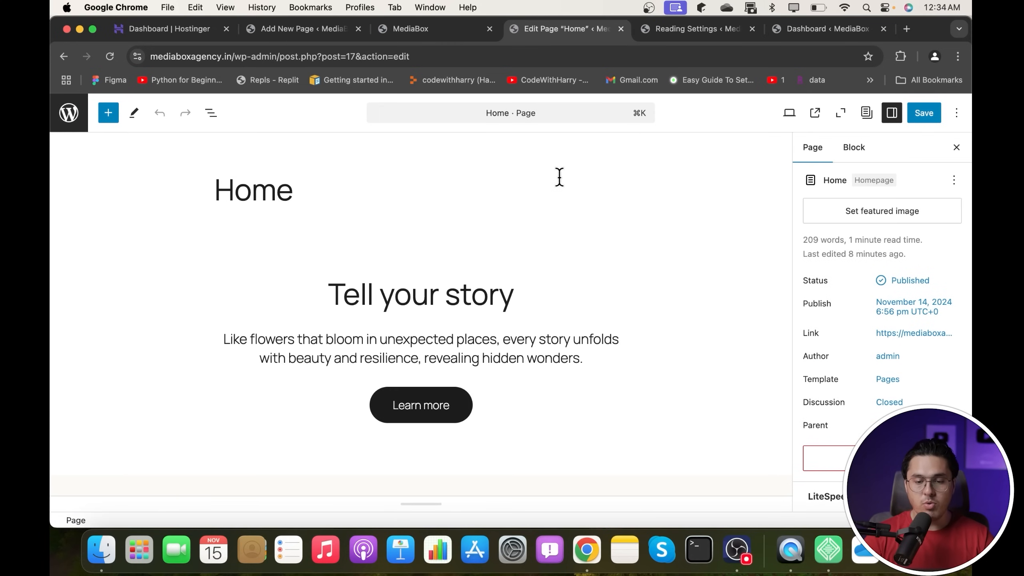
{"action": "left_click_drag", "start_coordinate": [228, 189], "coordinate": [342, 196]}
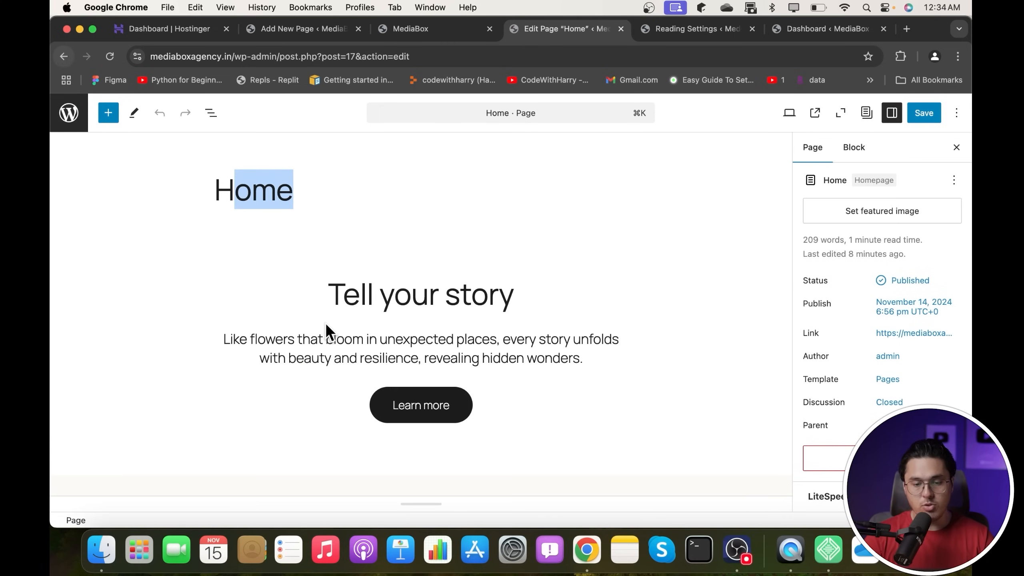
- Replace the 'Tell your story' heading with 'Welcome to MediaBox' and save the page
{"action": "left_click", "coordinate": [439, 294]}
{"action": "left_click_drag", "start_coordinate": [506, 301], "coordinate": [266, 292]}
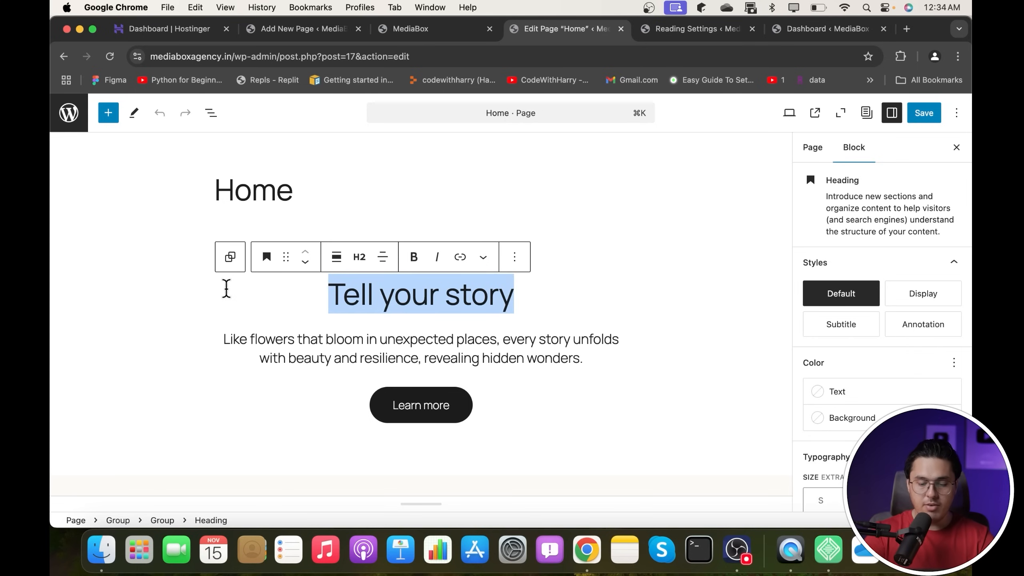
{"action": "type", "text": "Welcome to Media"}
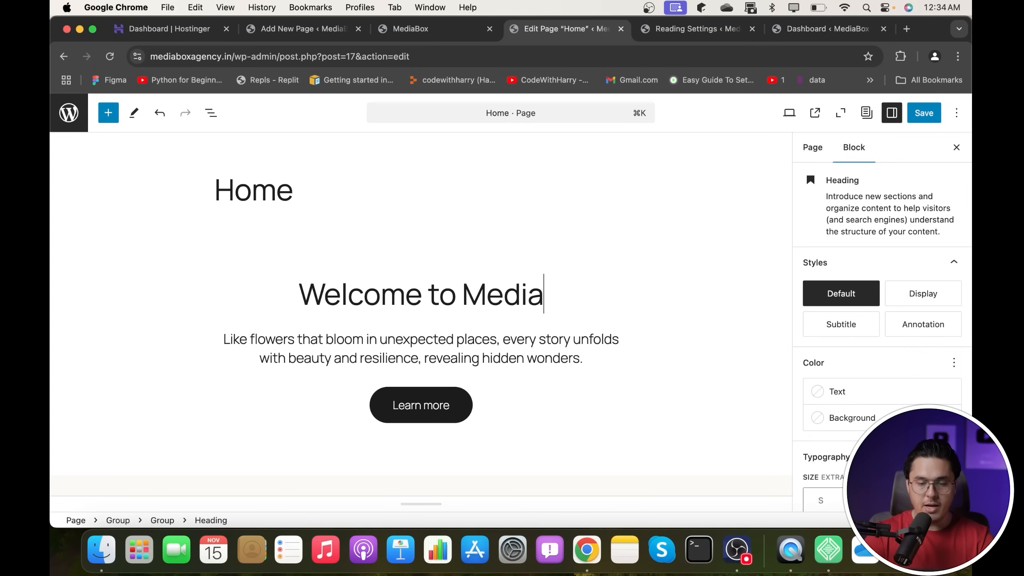
{"action": "type", "text": "Box"}
{"action": "left_click", "coordinate": [915, 116]}
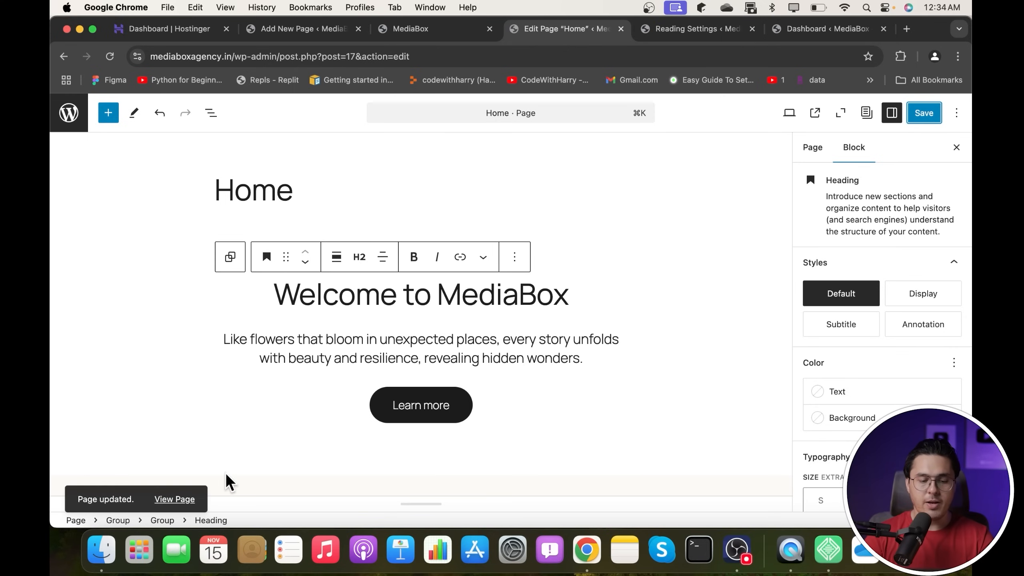
- Check the new 'Welcome to MediaBox' heading on the live Home page
{"action": "left_click", "coordinate": [175, 498]}
{"action": "left_click_drag", "start_coordinate": [371, 385], "coordinate": [713, 385]}
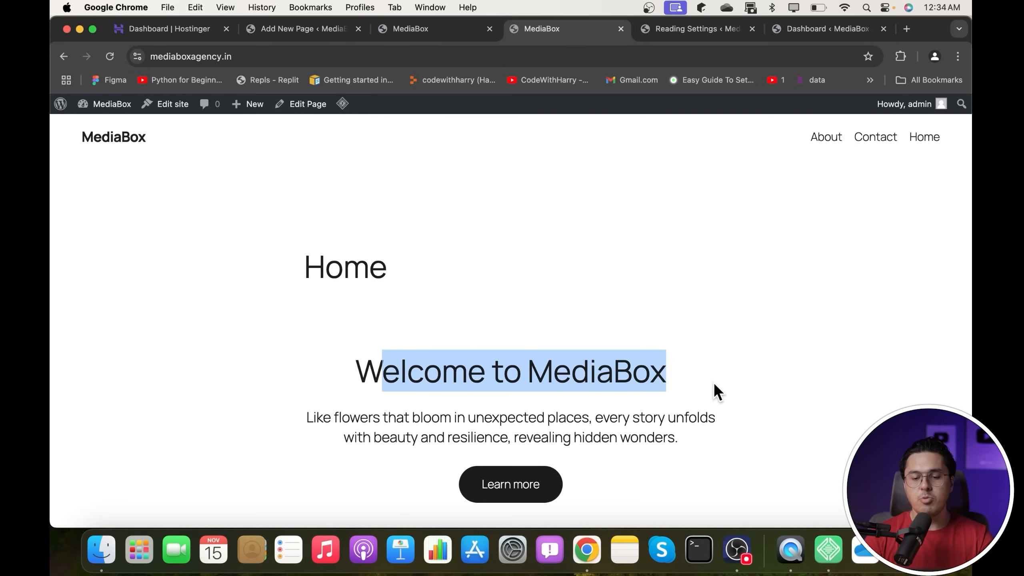
{"action": "left_click", "coordinate": [651, 307]}
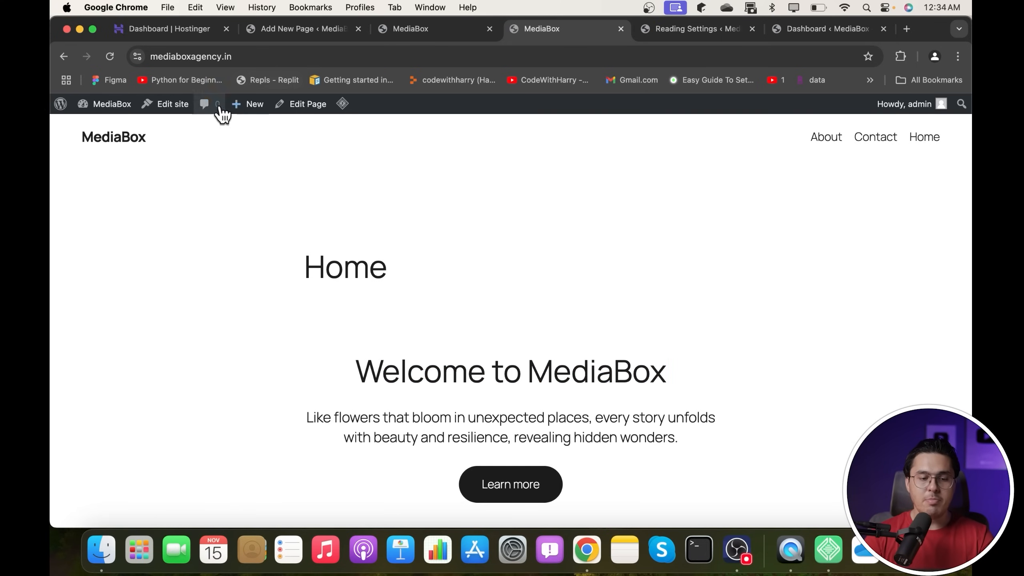
{"action": "left_click", "coordinate": [173, 106]}
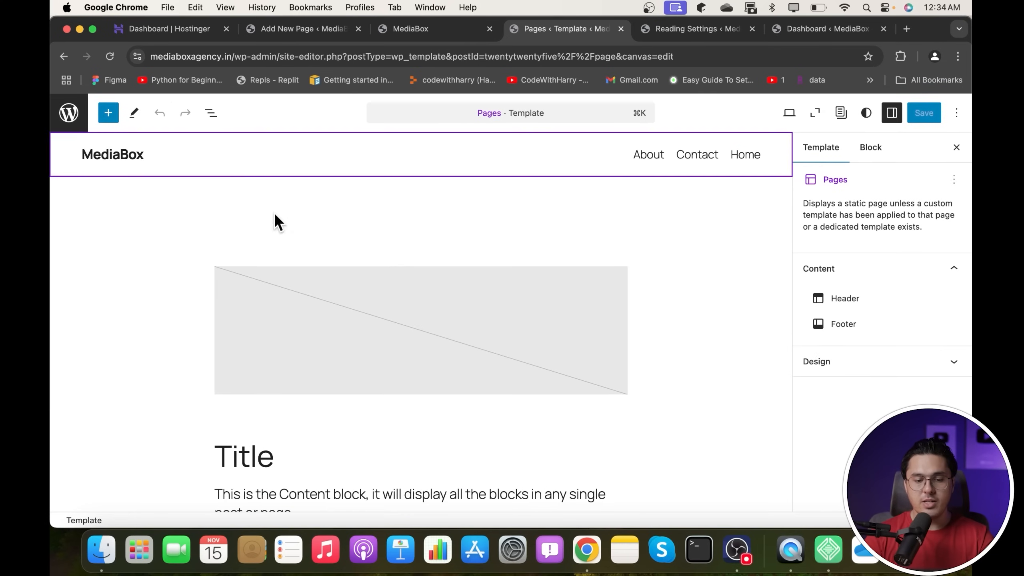
- Preview several header designs and apply the white one-row header with tagline
{"action": "left_click", "coordinate": [654, 157]}
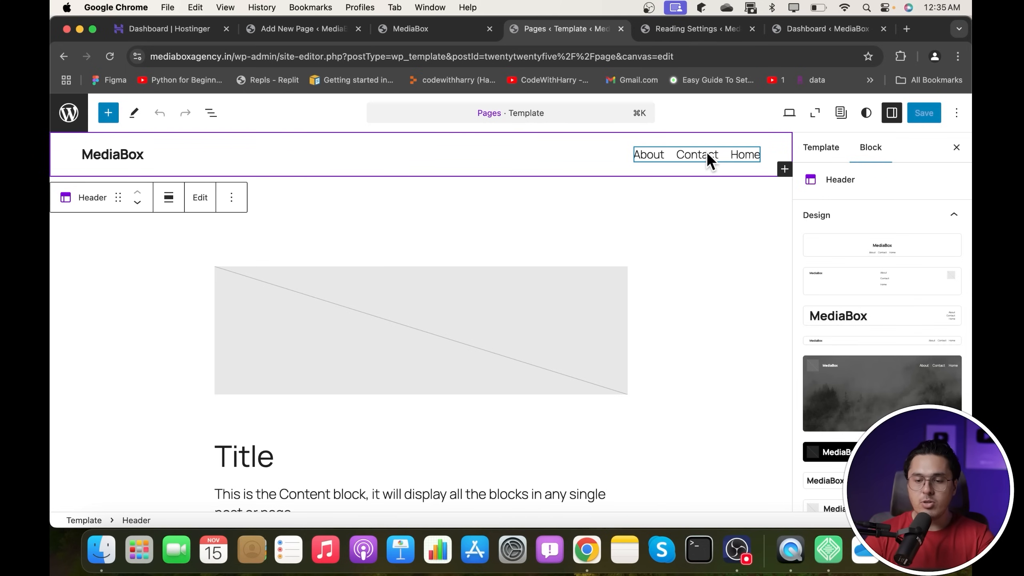
{"action": "left_click", "coordinate": [865, 247]}
{"action": "left_click", "coordinate": [867, 283]}
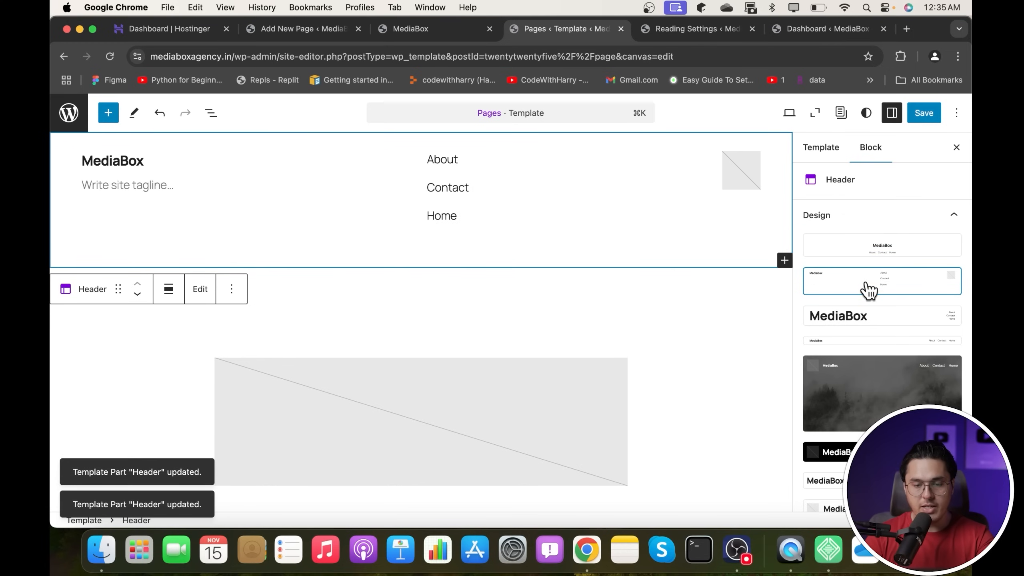
{"action": "left_click", "coordinate": [867, 315]}
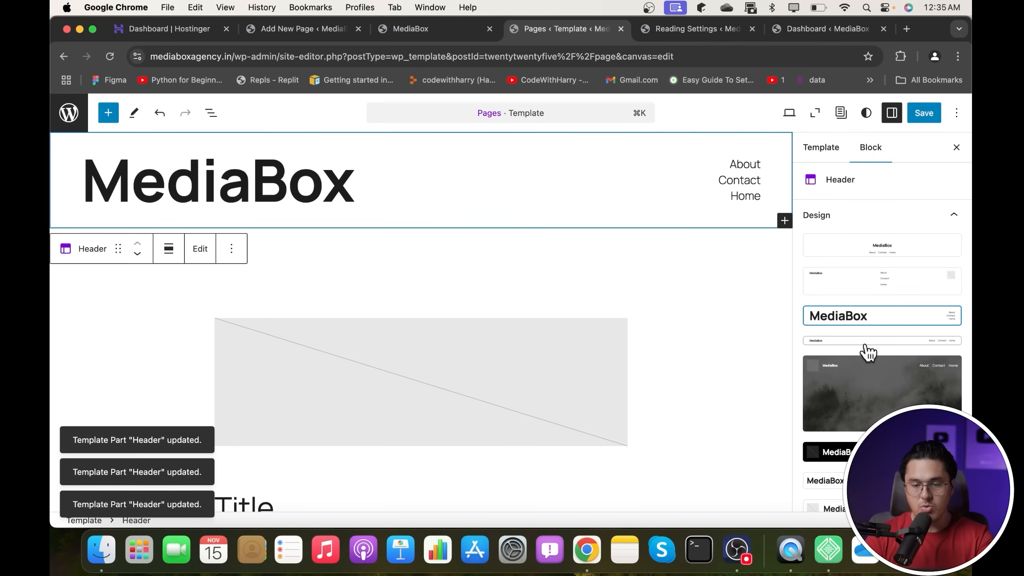
{"action": "left_click", "coordinate": [867, 342]}
{"action": "left_click", "coordinate": [872, 381]}
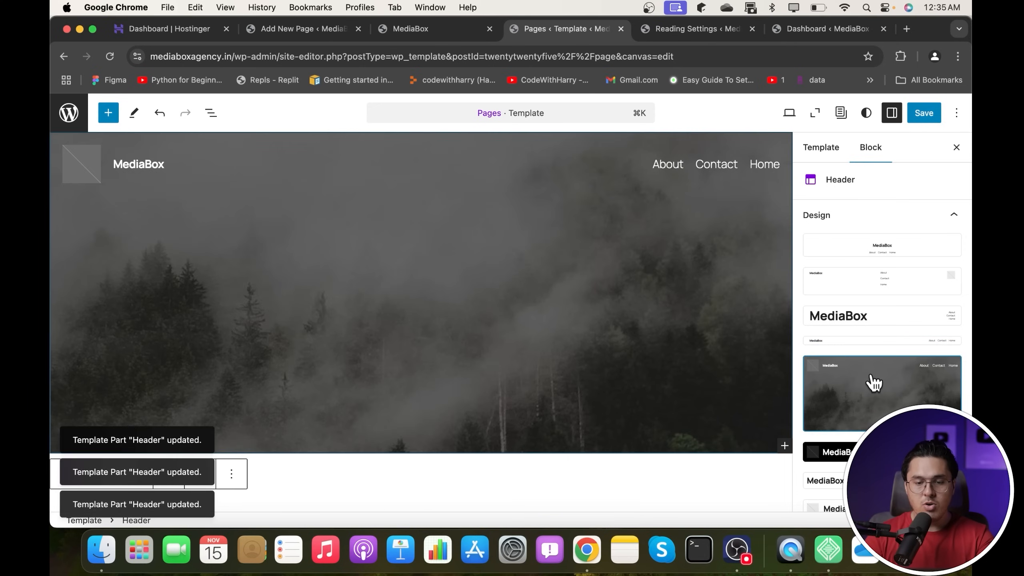
{"action": "scroll", "coordinate": [872, 383], "scroll_direction": "down", "scroll_amount": 2}
{"action": "left_click", "coordinate": [891, 389]}
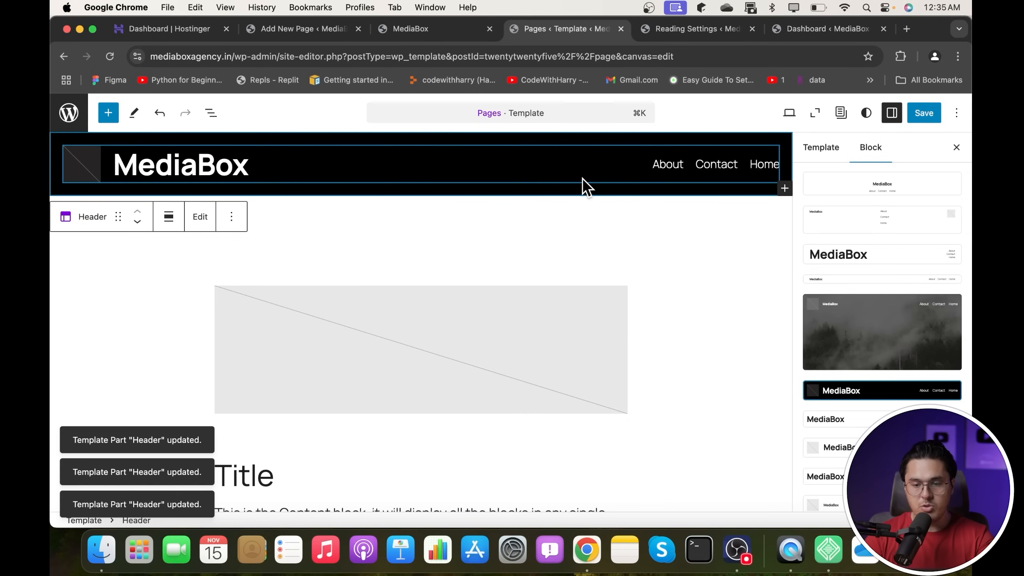
{"action": "scroll", "coordinate": [867, 420], "scroll_direction": "down", "scroll_amount": 2}
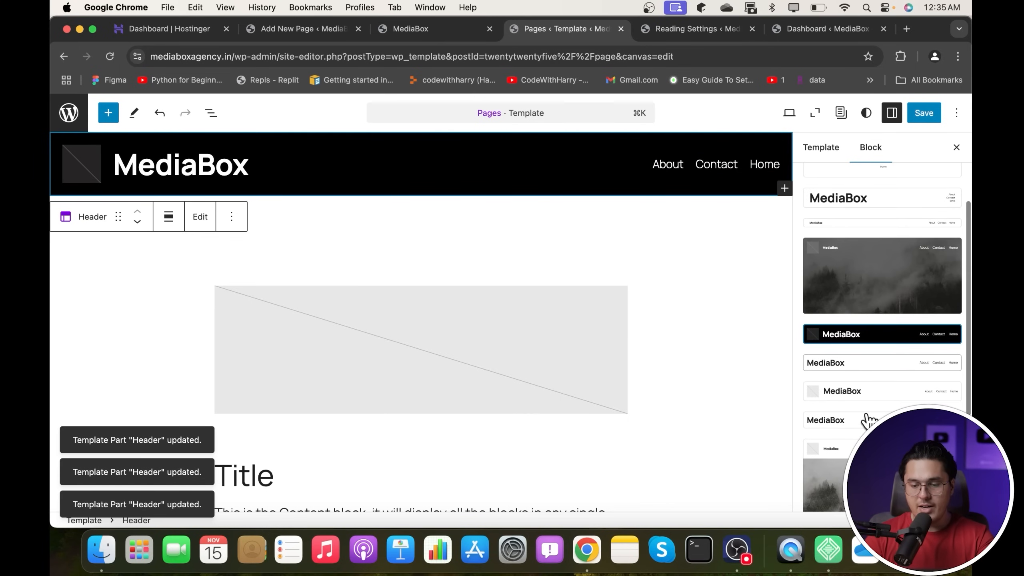
{"action": "left_click", "coordinate": [882, 375]}
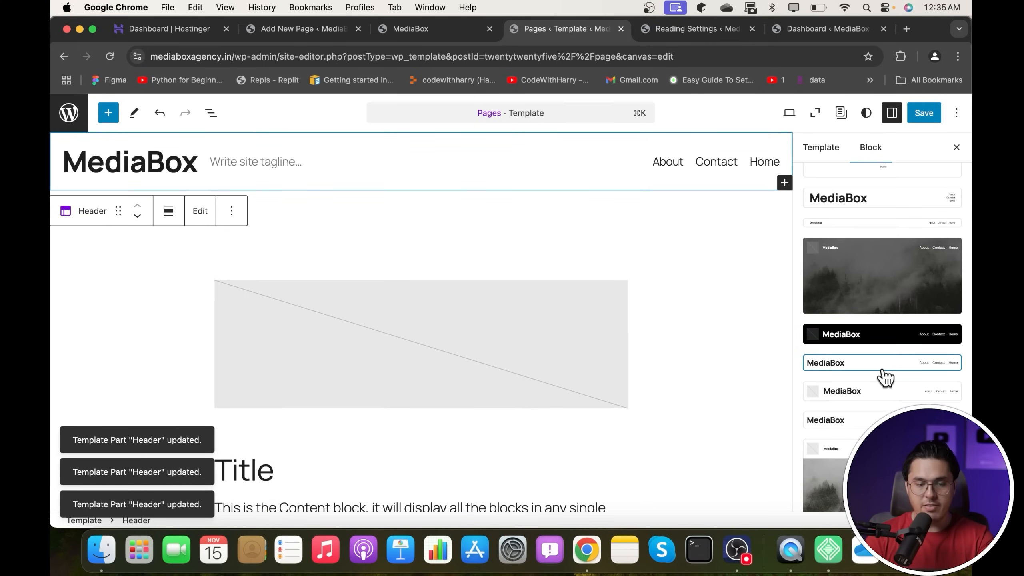
{"action": "scroll", "coordinate": [884, 377], "scroll_direction": "down", "scroll_amount": 2}
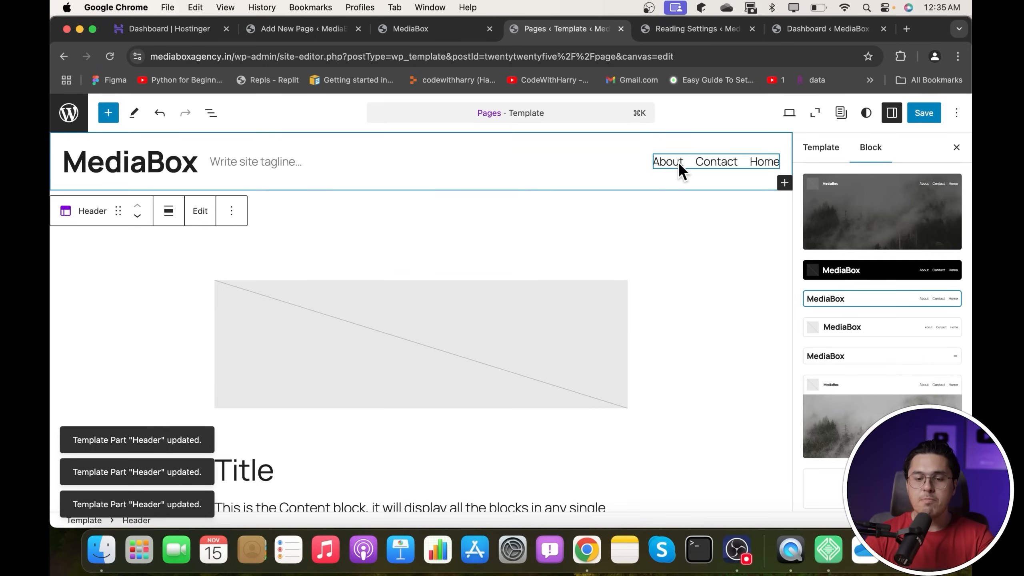
- Move Home to the top of the navigation menu and save the site changes
{"action": "left_click", "coordinate": [689, 161]}
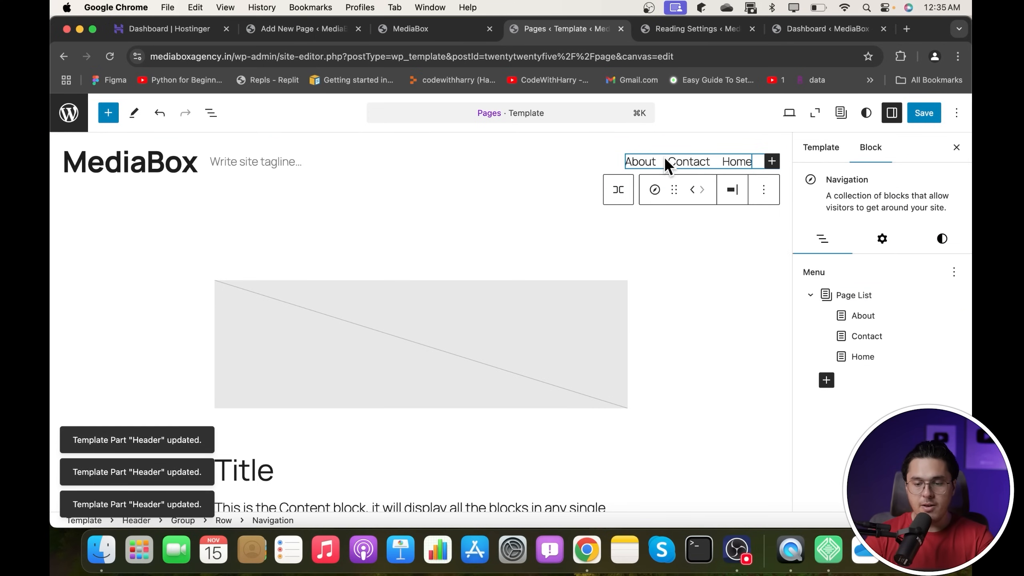
{"action": "left_click_drag", "start_coordinate": [866, 357], "coordinate": [848, 286]}
{"action": "left_click", "coordinate": [841, 355]}
{"action": "left_click", "coordinate": [629, 352]}
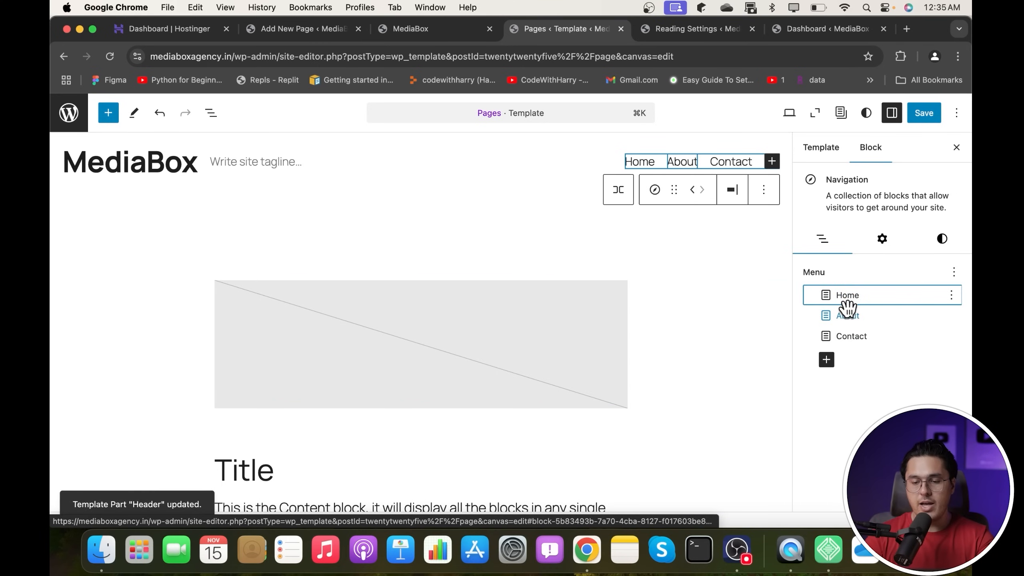
{"action": "left_click", "coordinate": [929, 117]}
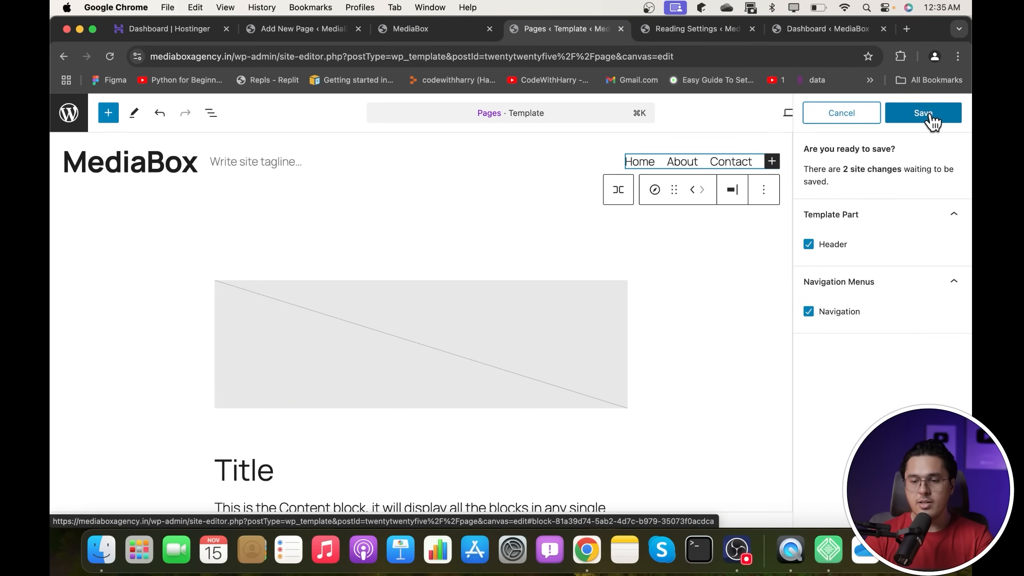
{"action": "left_click", "coordinate": [929, 116]}
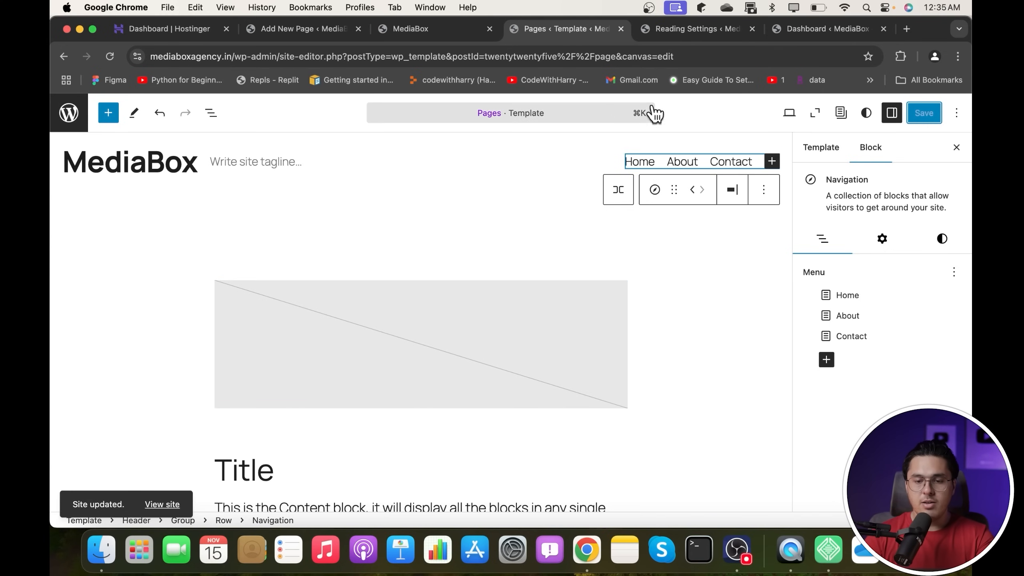
{"action": "left_click", "coordinate": [68, 112]}
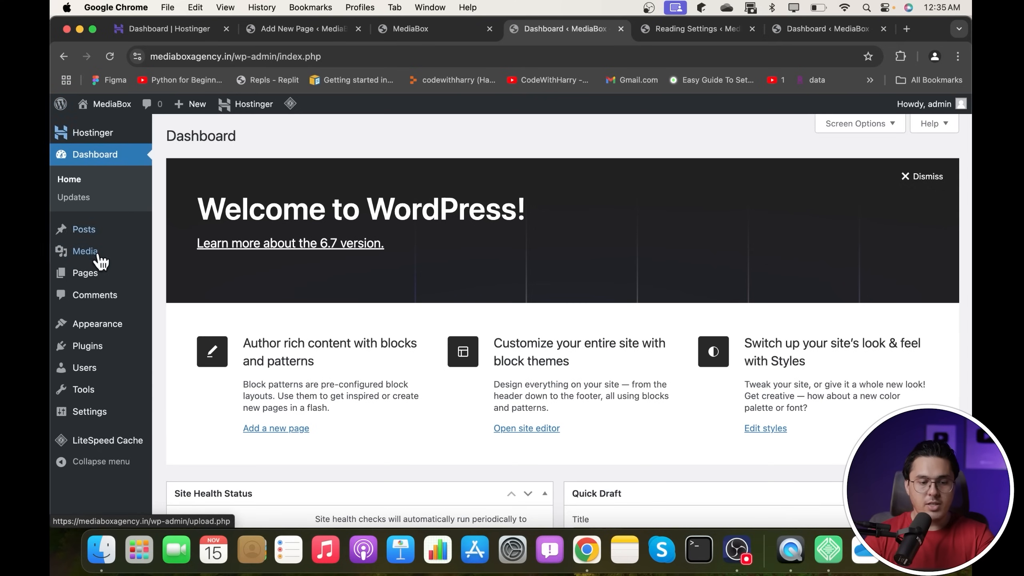
- Create a new page, insert the Coming soon pattern, then delete its cover block
{"action": "mouse_move", "coordinate": [90, 281]}
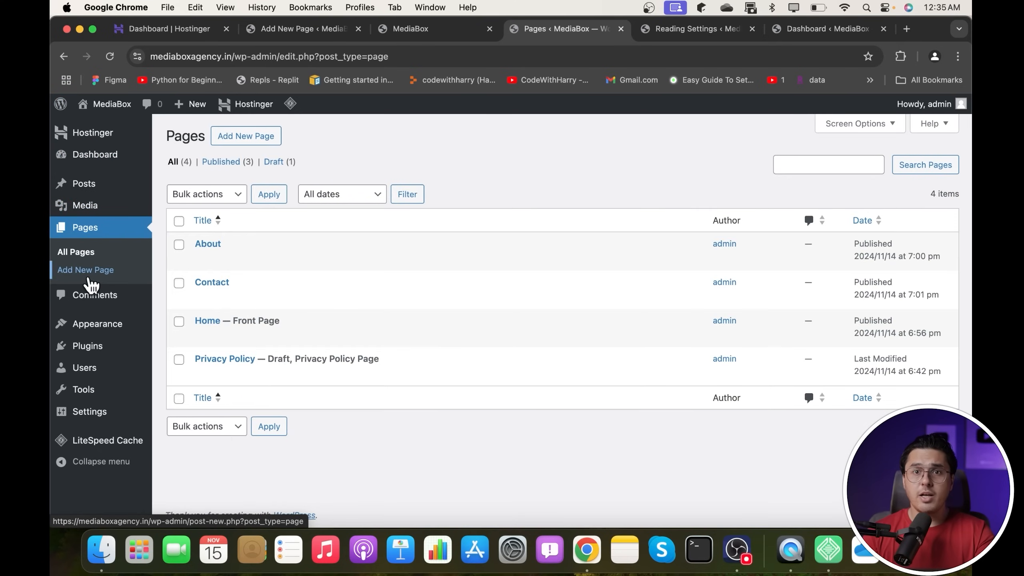
{"action": "left_click", "coordinate": [260, 136]}
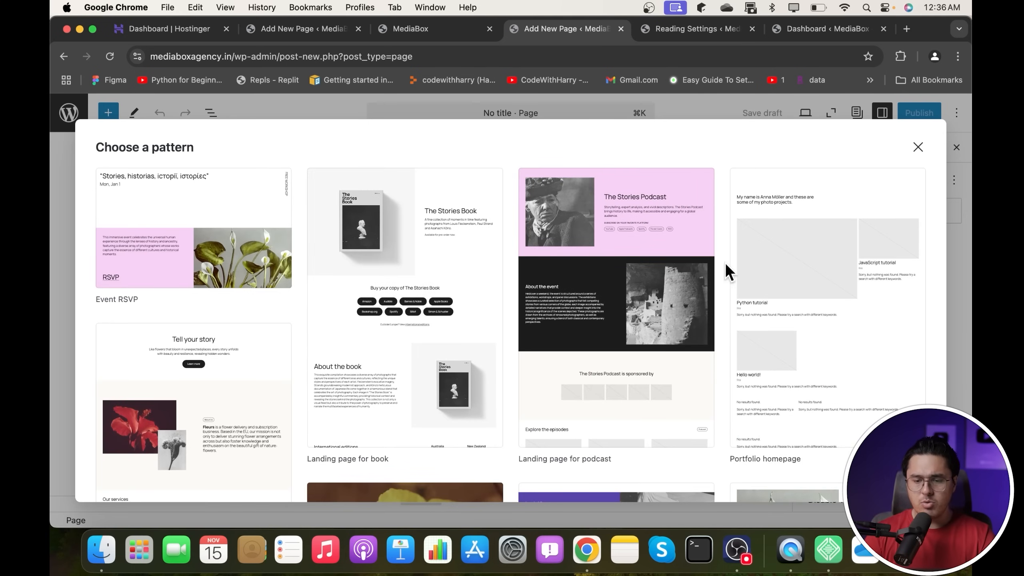
{"action": "scroll", "coordinate": [393, 314], "scroll_direction": "down", "scroll_amount": 3}
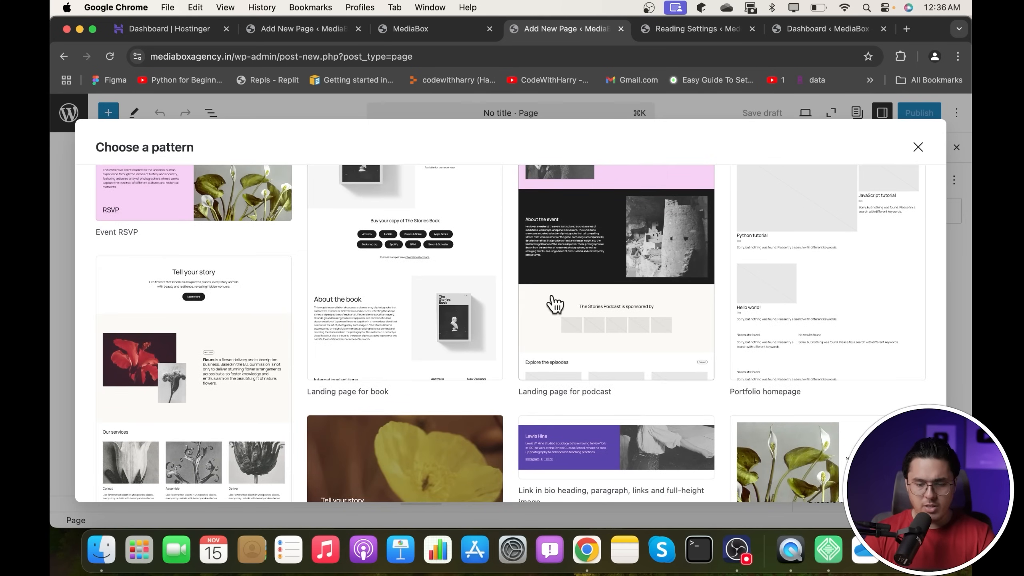
{"action": "scroll", "coordinate": [553, 302], "scroll_direction": "down", "scroll_amount": 7}
{"action": "scroll", "coordinate": [325, 407], "scroll_direction": "down", "scroll_amount": 3}
{"action": "scroll", "coordinate": [326, 408], "scroll_direction": "down", "scroll_amount": 8}
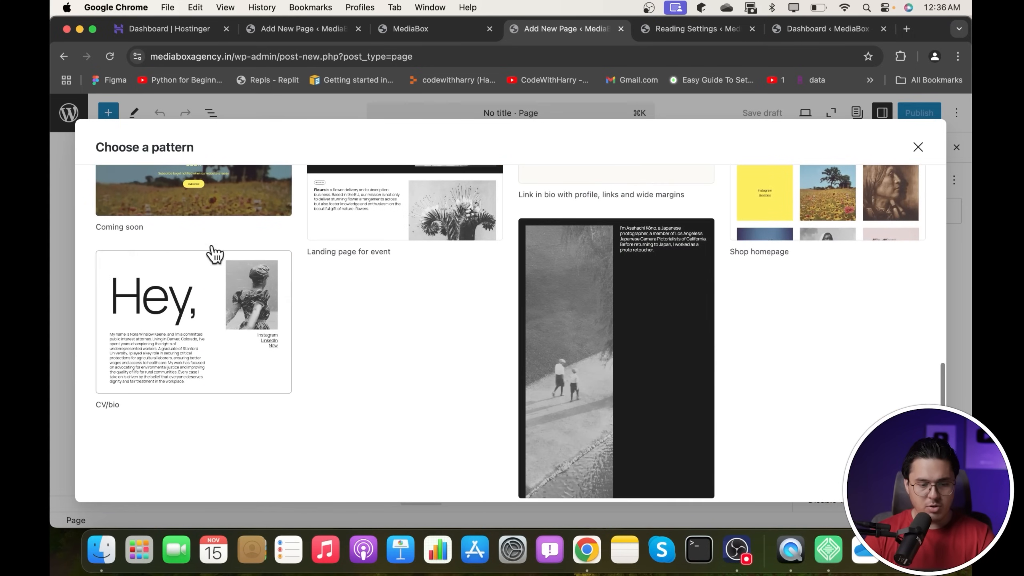
{"action": "left_click", "coordinate": [232, 241]}
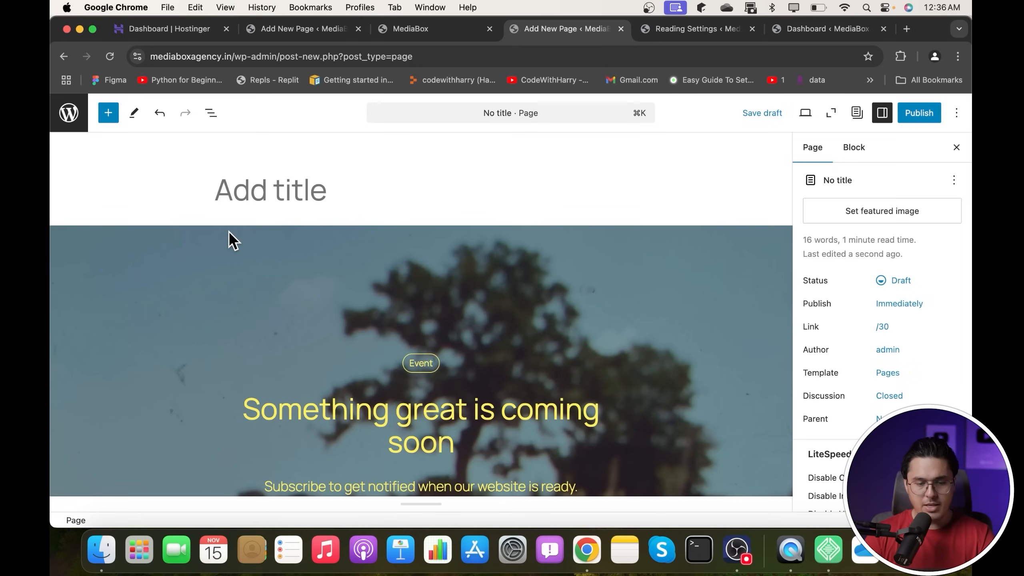
{"action": "left_click", "coordinate": [427, 272]}
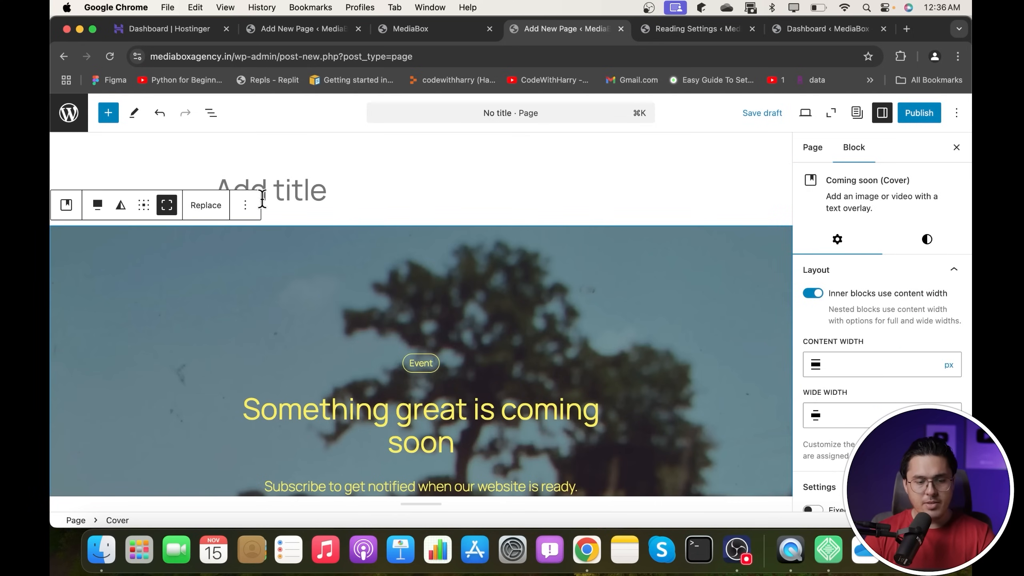
{"action": "scroll", "coordinate": [549, 331], "scroll_direction": "down", "scroll_amount": 6}
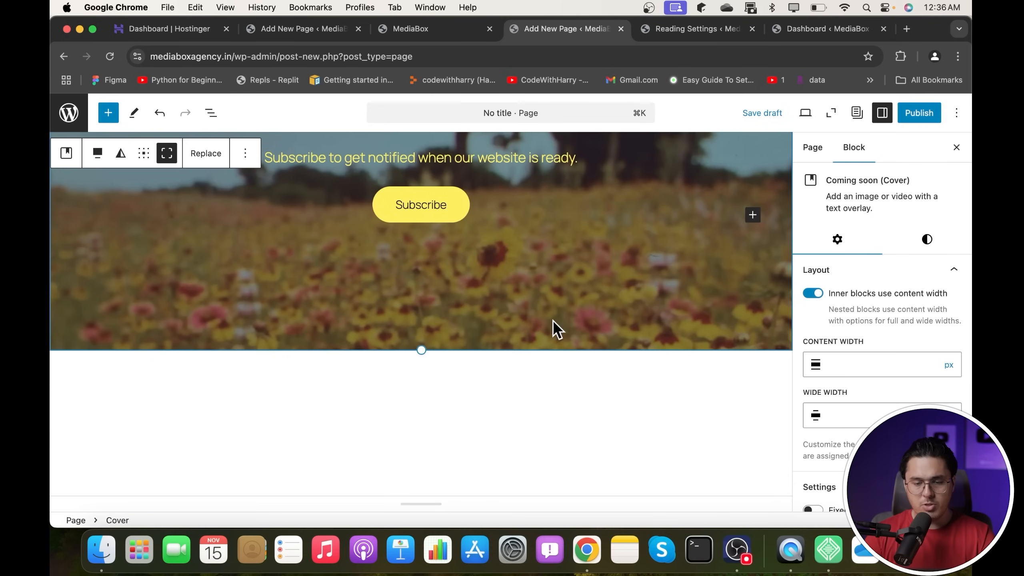
{"action": "right_click", "coordinate": [504, 309]}
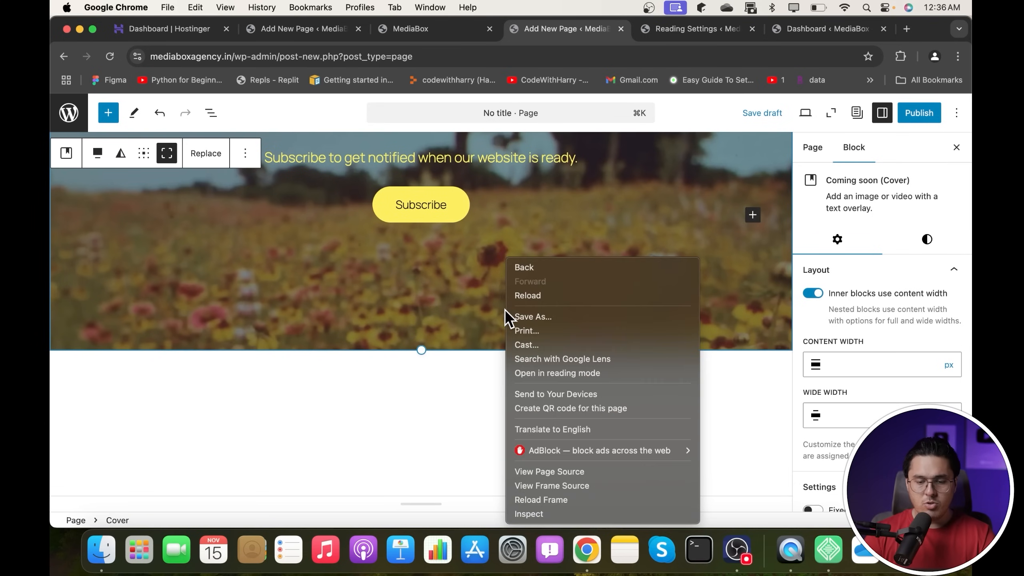
{"action": "left_click", "coordinate": [445, 337]}
{"action": "scroll", "coordinate": [664, 412], "scroll_direction": "up", "scroll_amount": 6}
{"action": "left_click", "coordinate": [669, 370]}
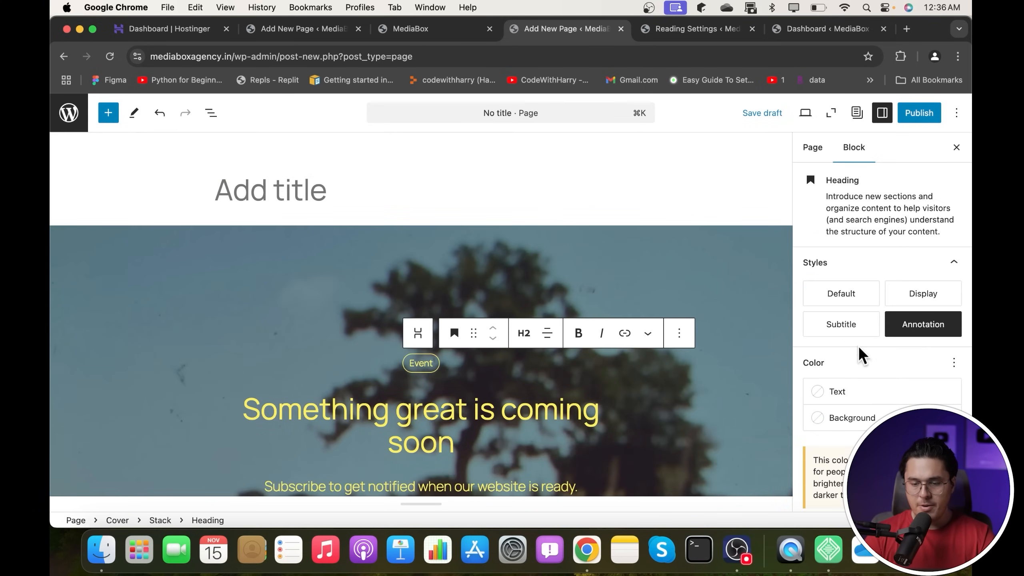
{"action": "left_click", "coordinate": [665, 300]}
{"action": "left_click", "coordinate": [245, 204]}
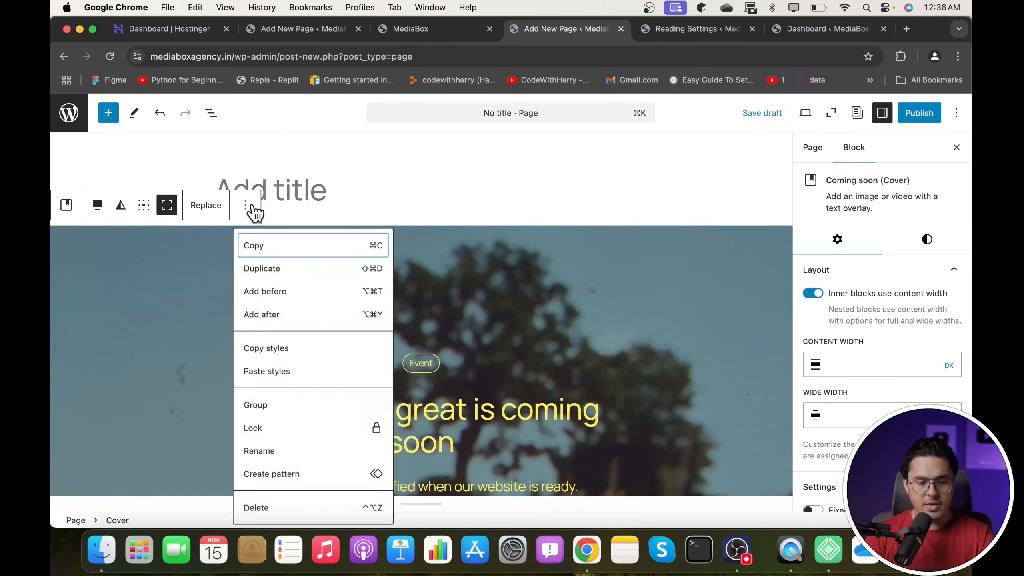
{"action": "left_click", "coordinate": [271, 509]}
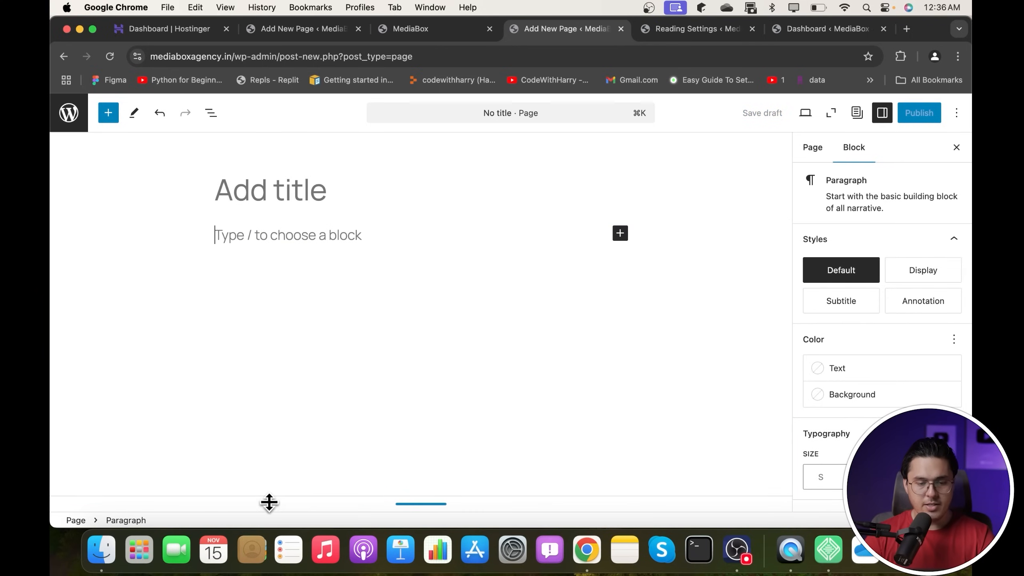
- Title the page 'Blog' and insert the Standard posts list pattern
{"action": "left_click", "coordinate": [302, 198]}
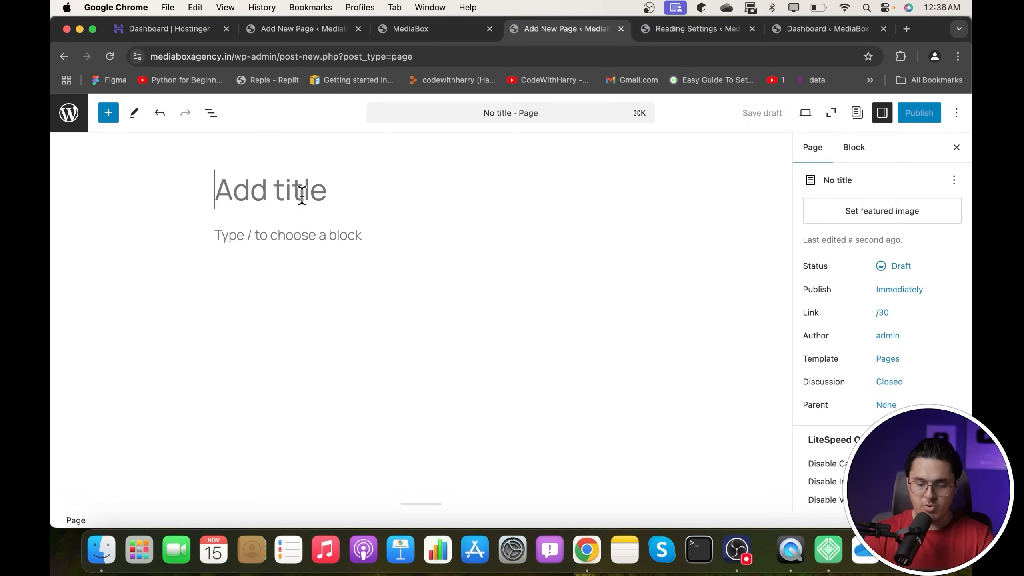
{"action": "type", "text": "Blog"}
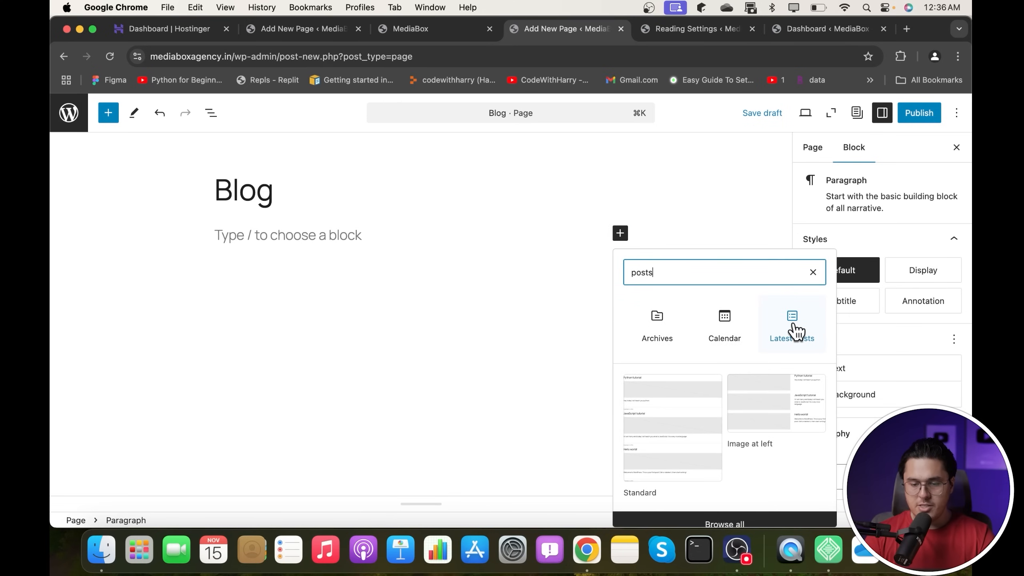
{"action": "left_click", "coordinate": [794, 329]}
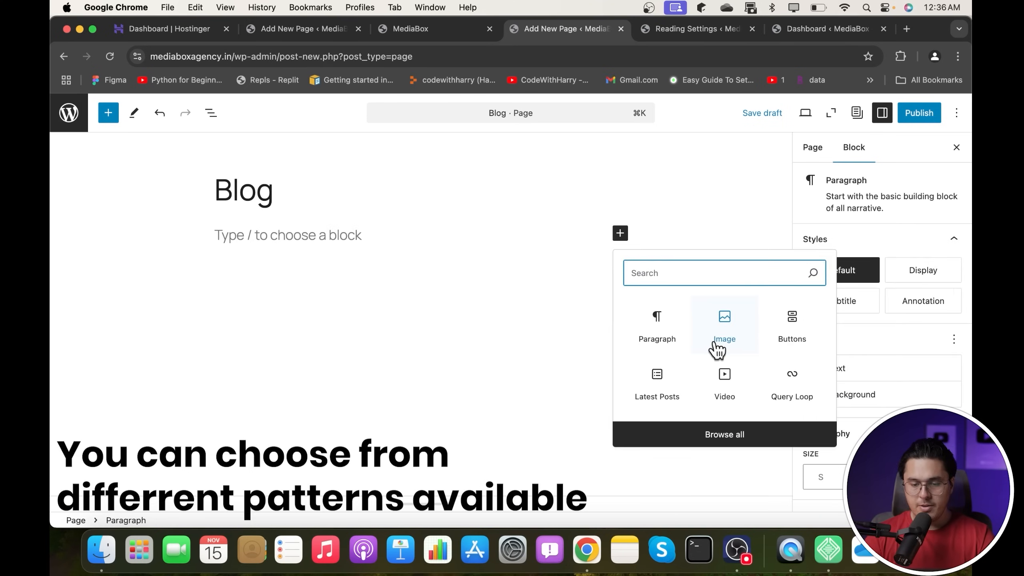
{"action": "type", "text": "posts"}
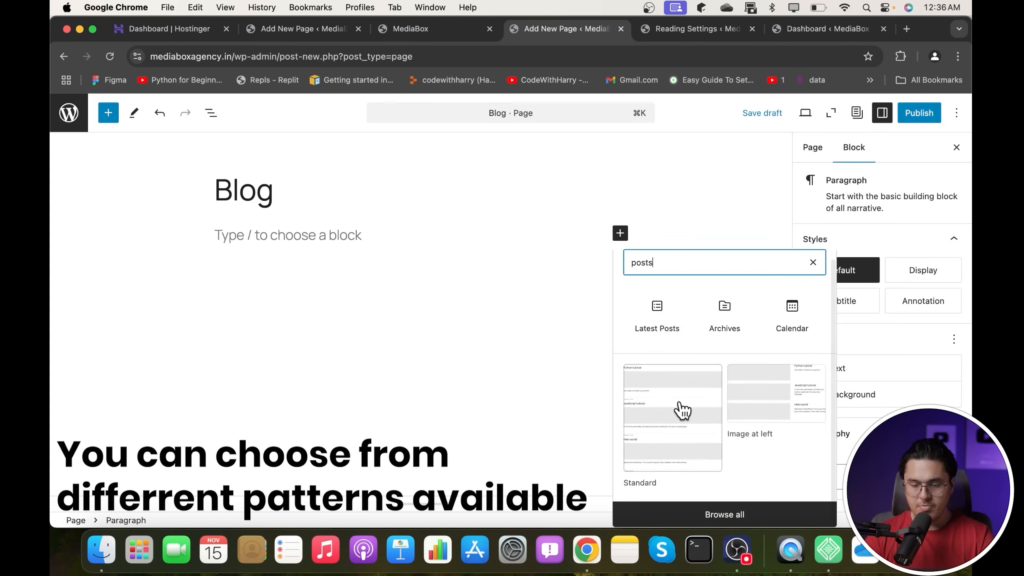
{"action": "left_click", "coordinate": [676, 412]}
- Publish the Blog page and view it live
{"action": "left_click", "coordinate": [921, 117]}
{"action": "left_click", "coordinate": [921, 117]}
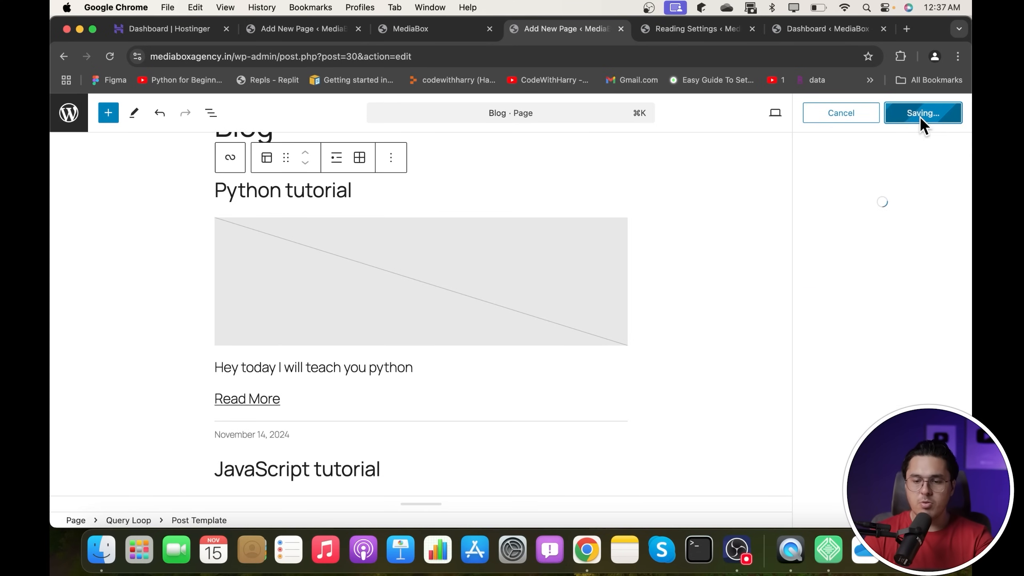
{"action": "left_click", "coordinate": [849, 252]}
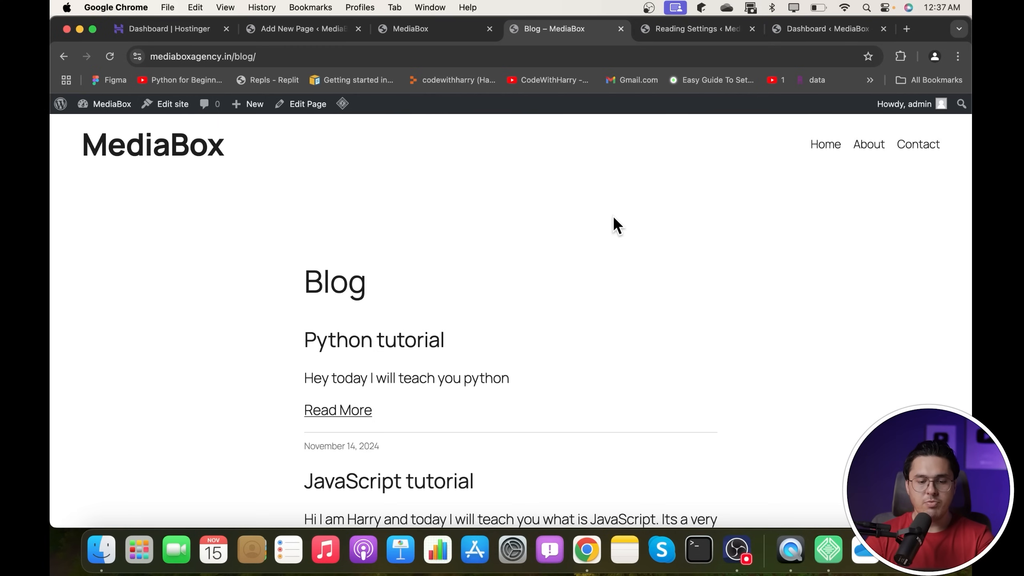
- Browse the live Blog page, open the Python tutorial post, then visit Home, Contact and About
{"action": "left_click_drag", "start_coordinate": [270, 284], "coordinate": [498, 285]}
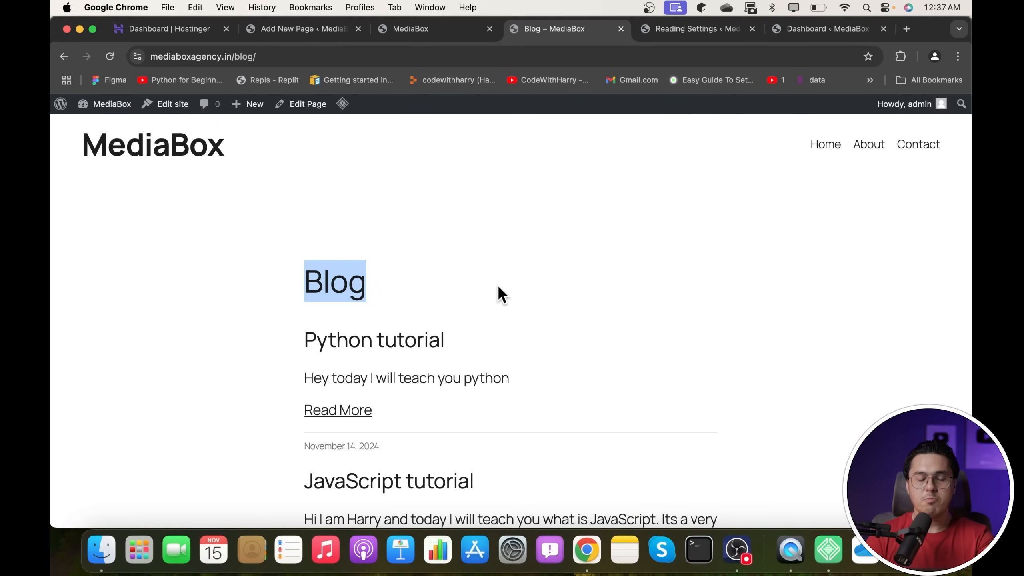
{"action": "scroll", "coordinate": [497, 284], "scroll_direction": "down", "scroll_amount": 5}
{"action": "scroll", "coordinate": [498, 285], "scroll_direction": "up", "scroll_amount": 5}
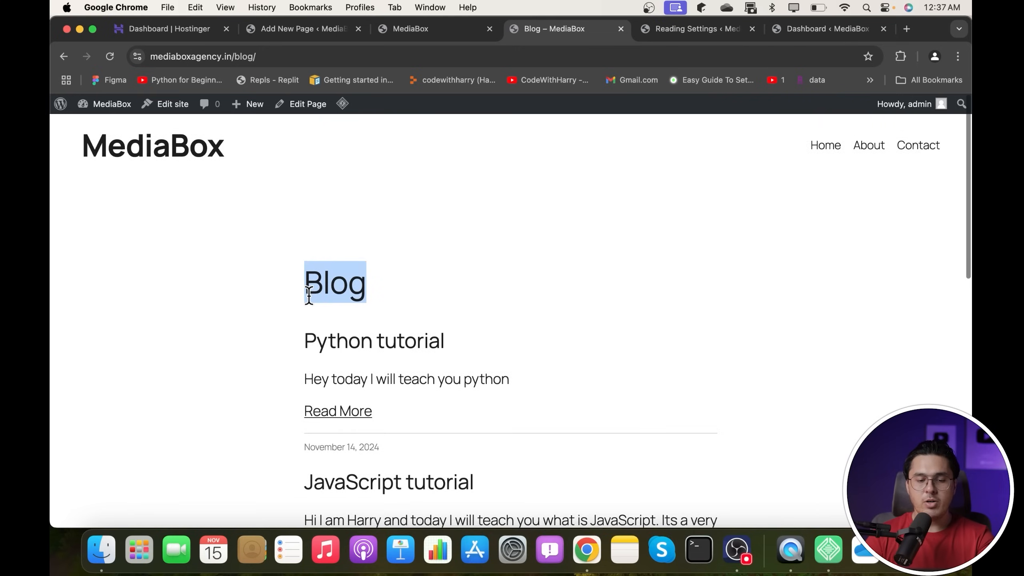
{"action": "left_click", "coordinate": [308, 293]}
{"action": "scroll", "coordinate": [442, 297], "scroll_direction": "down", "scroll_amount": 2}
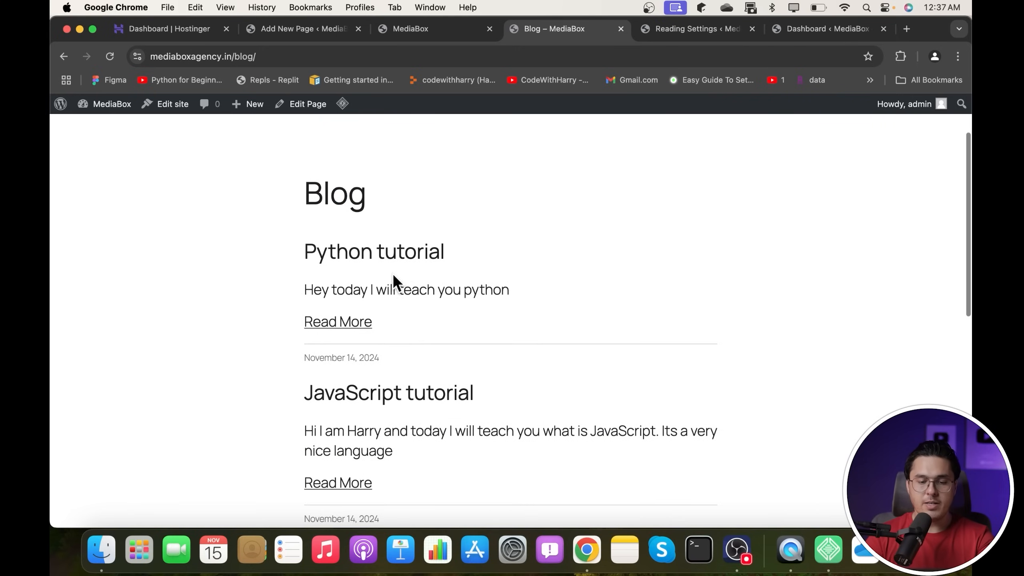
{"action": "left_click", "coordinate": [346, 323]}
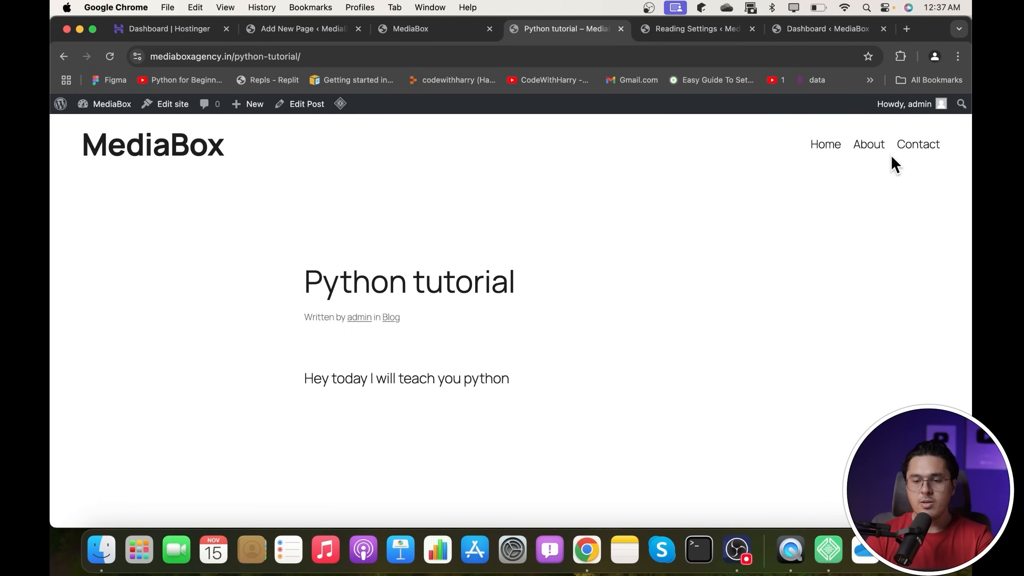
{"action": "left_click", "coordinate": [835, 149]}
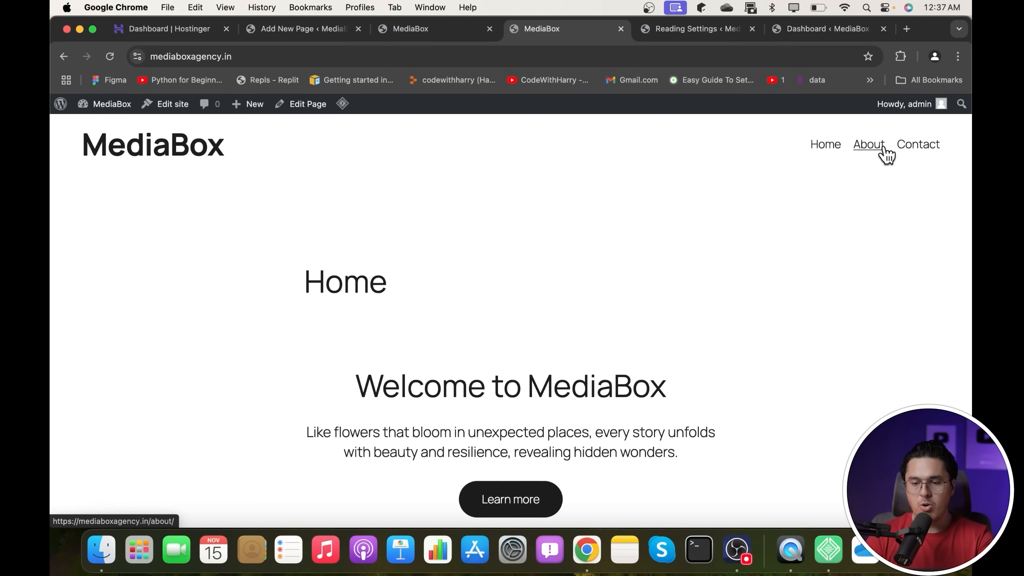
{"action": "left_click", "coordinate": [914, 149]}
{"action": "left_click", "coordinate": [872, 148]}
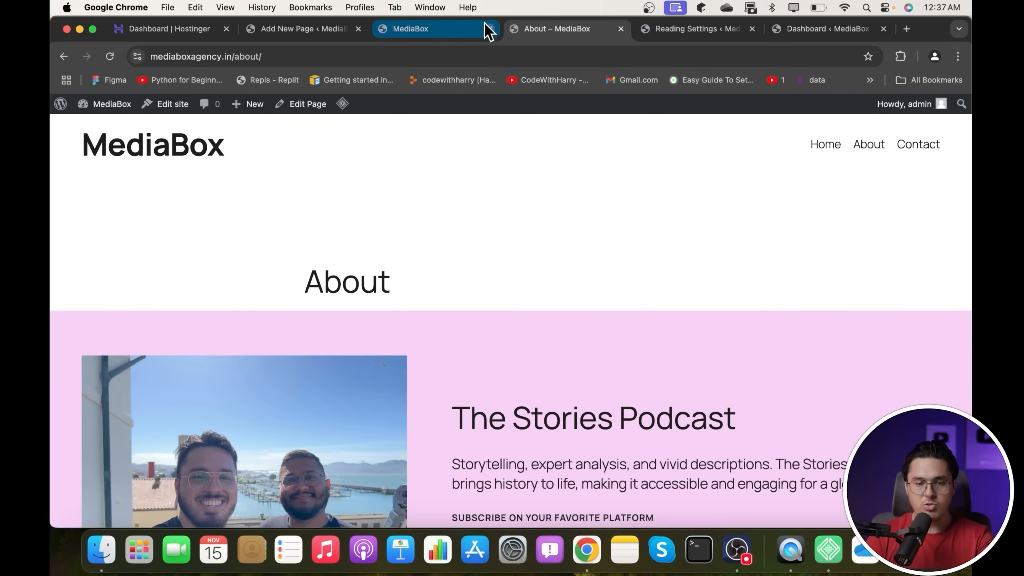
- Reopen the Blog page in the editor from the Pages list
{"action": "left_click", "coordinate": [451, 34]}
{"action": "left_click", "coordinate": [460, 233]}
{"action": "left_click", "coordinate": [318, 35]}
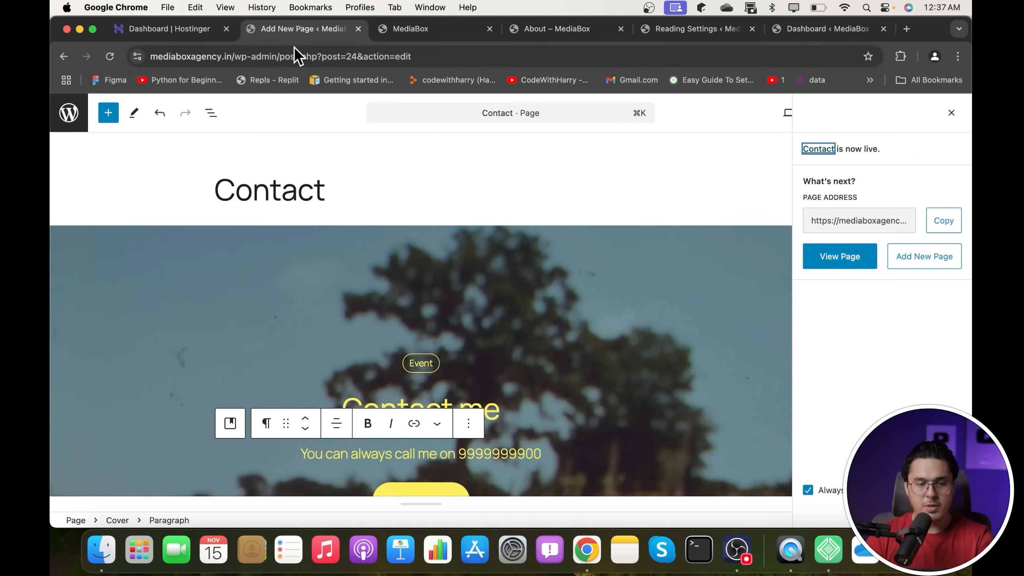
{"action": "left_click", "coordinate": [69, 112]}
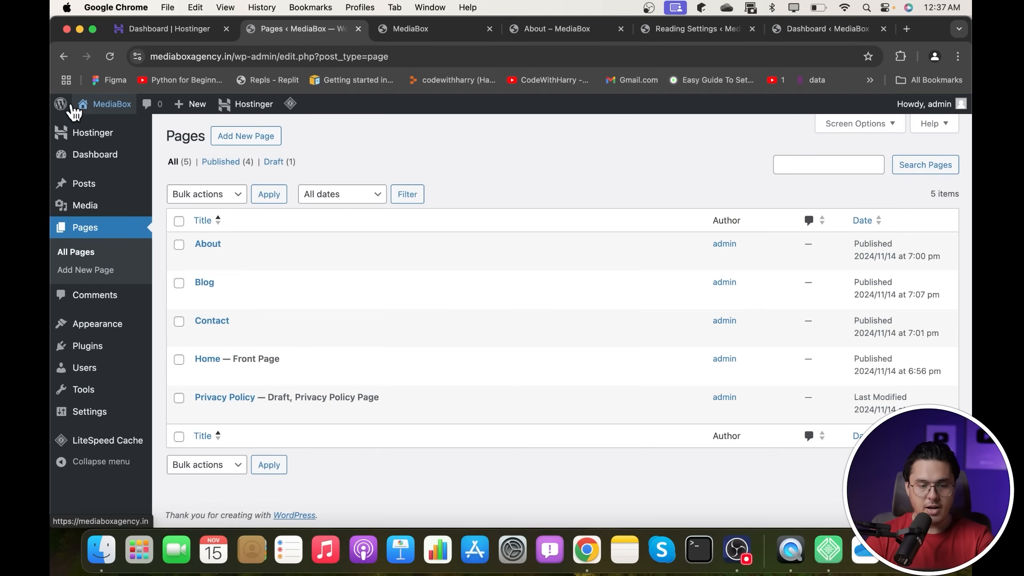
{"action": "left_click", "coordinate": [210, 282]}
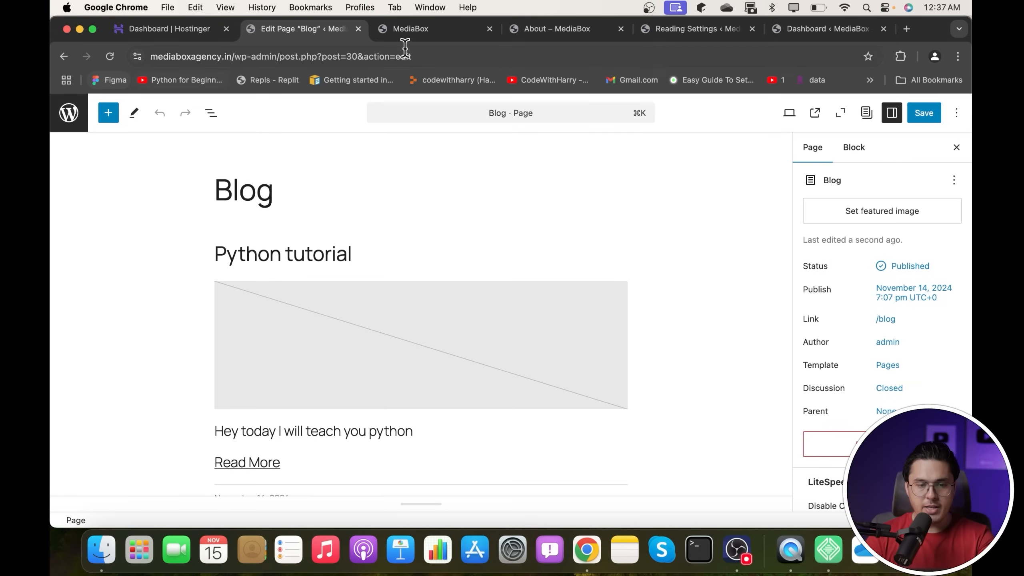
- Open the page template's site editor from the live About page
{"action": "left_click", "coordinate": [455, 29]}
{"action": "left_click", "coordinate": [573, 30]}
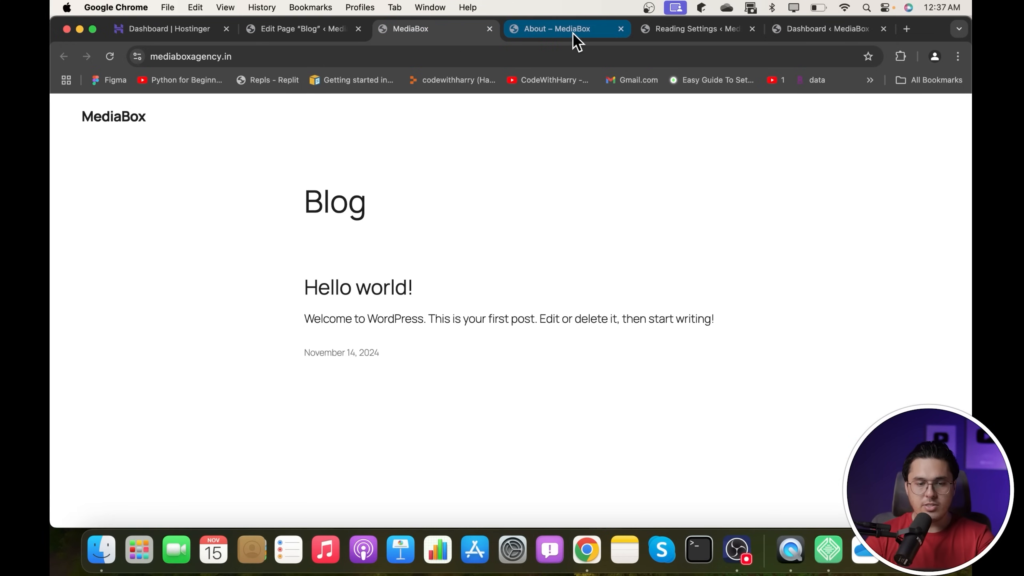
{"action": "left_click", "coordinate": [178, 111]}
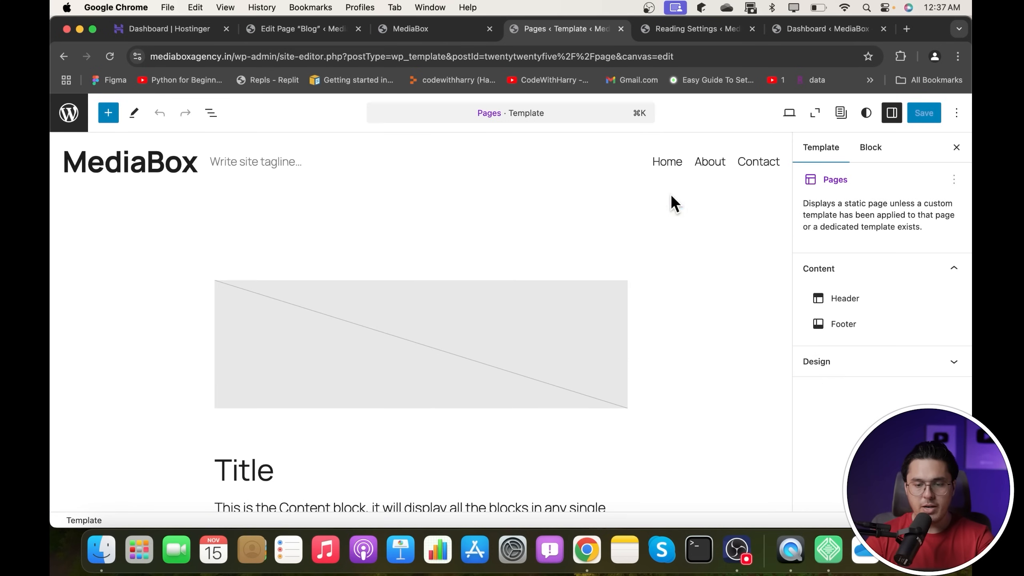
- Add a Blog page link to the header navigation, placed between About and Contact
{"action": "left_click", "coordinate": [711, 162]}
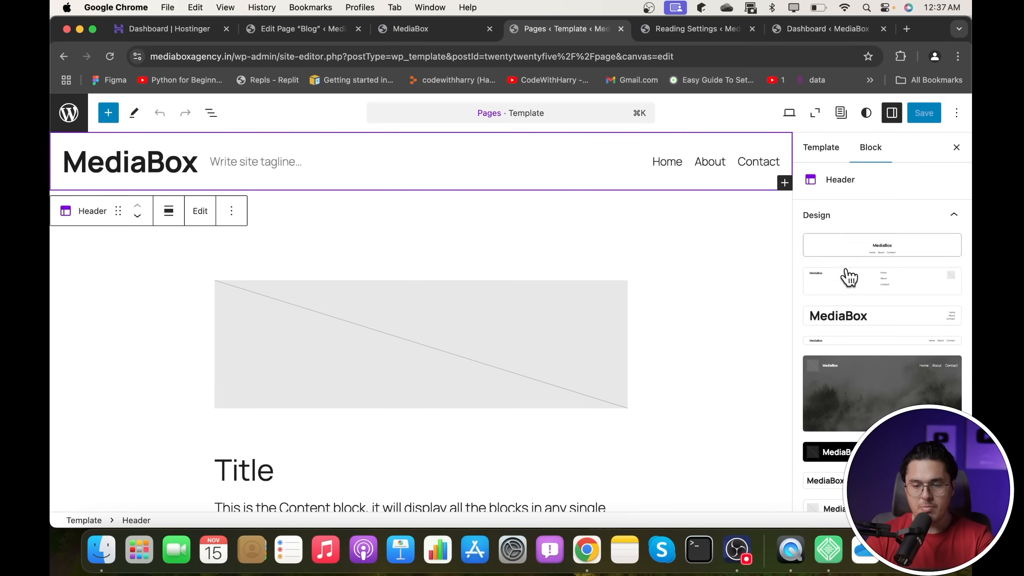
{"action": "left_click", "coordinate": [750, 161]}
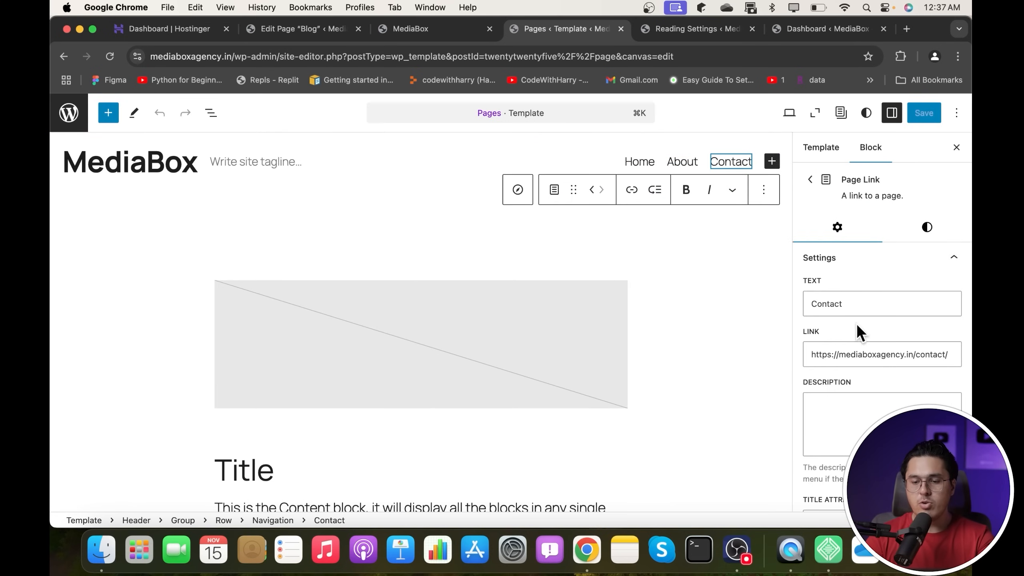
{"action": "left_click", "coordinate": [619, 166]}
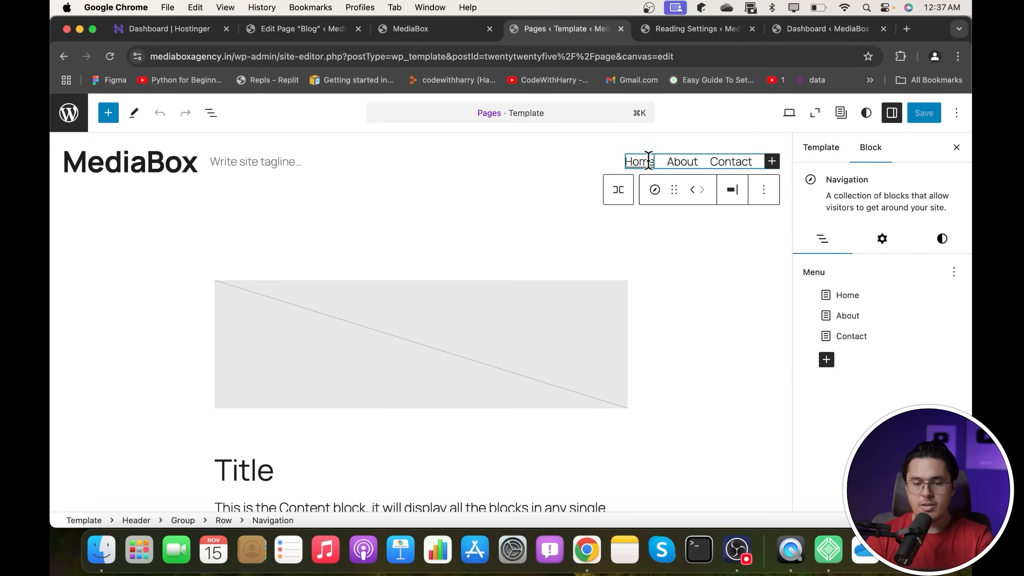
{"action": "left_click", "coordinate": [826, 359]}
{"action": "type", "text": "Blog"}
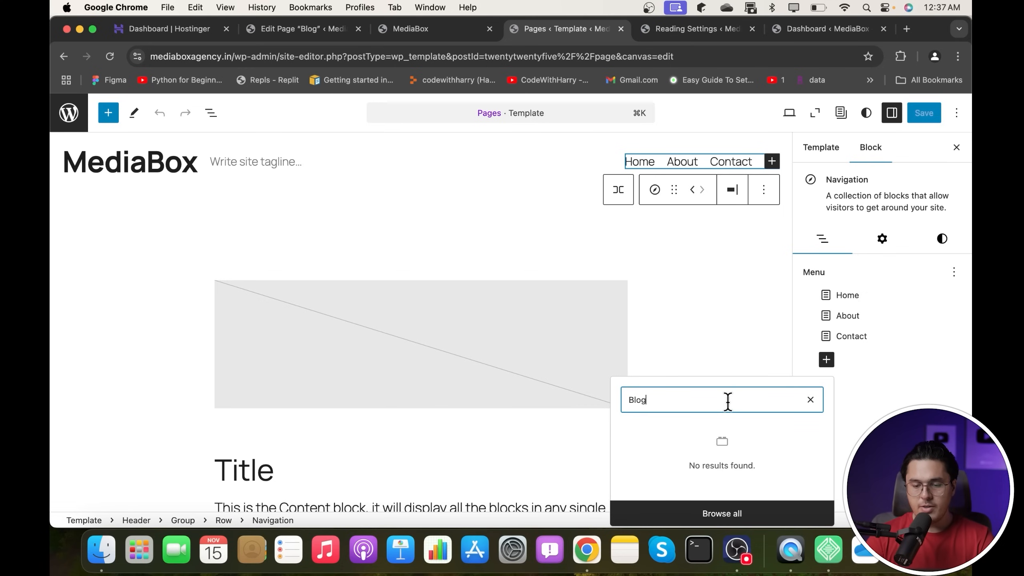
{"action": "left_click", "coordinate": [809, 400]}
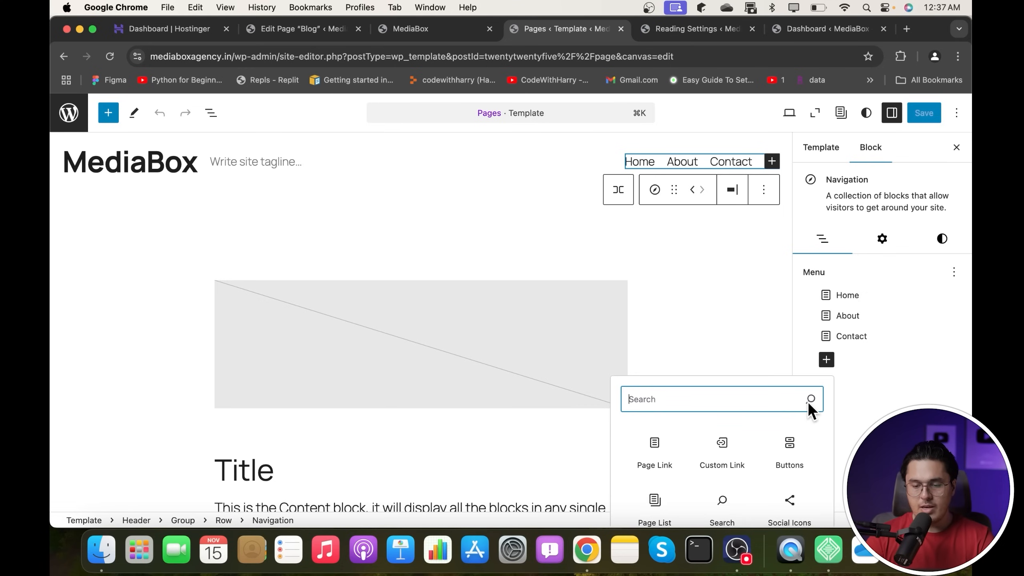
{"action": "left_click", "coordinate": [647, 456]}
{"action": "left_click", "coordinate": [791, 416]}
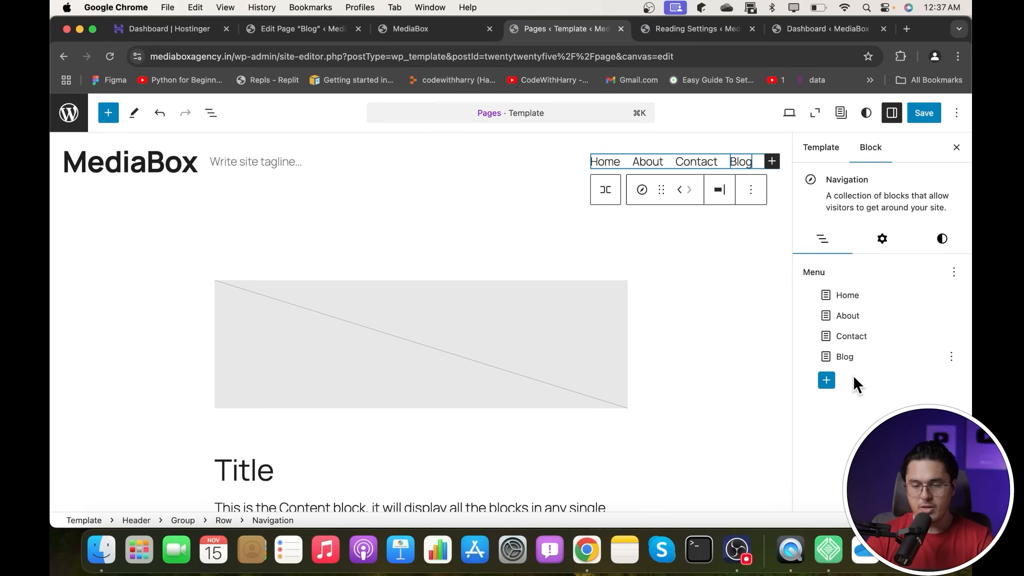
{"action": "left_click_drag", "start_coordinate": [845, 354], "coordinate": [858, 338]}
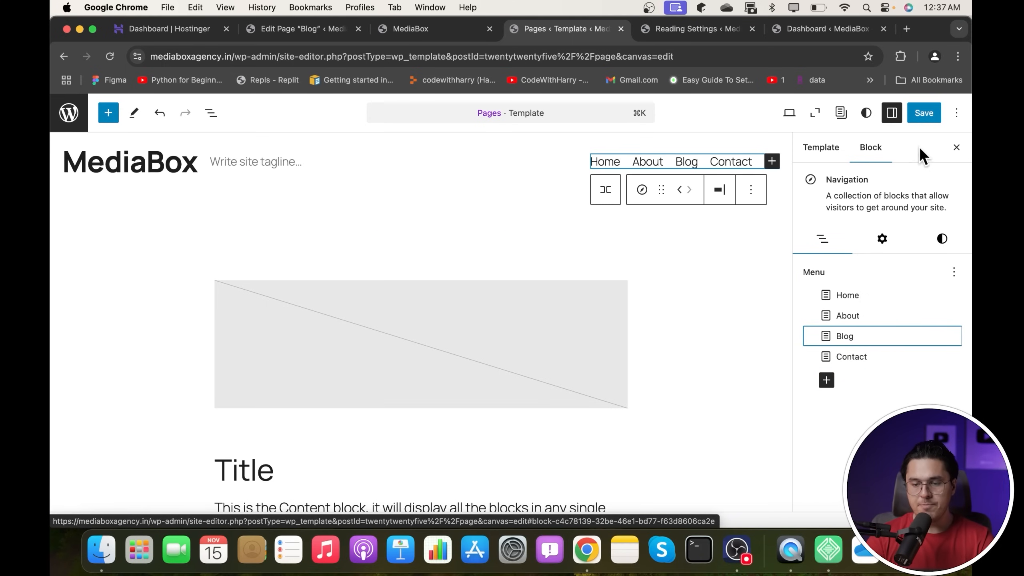
- Save the site changes and go back to the Dashboard
{"action": "left_click", "coordinate": [924, 113]}
{"action": "left_click", "coordinate": [923, 111]}
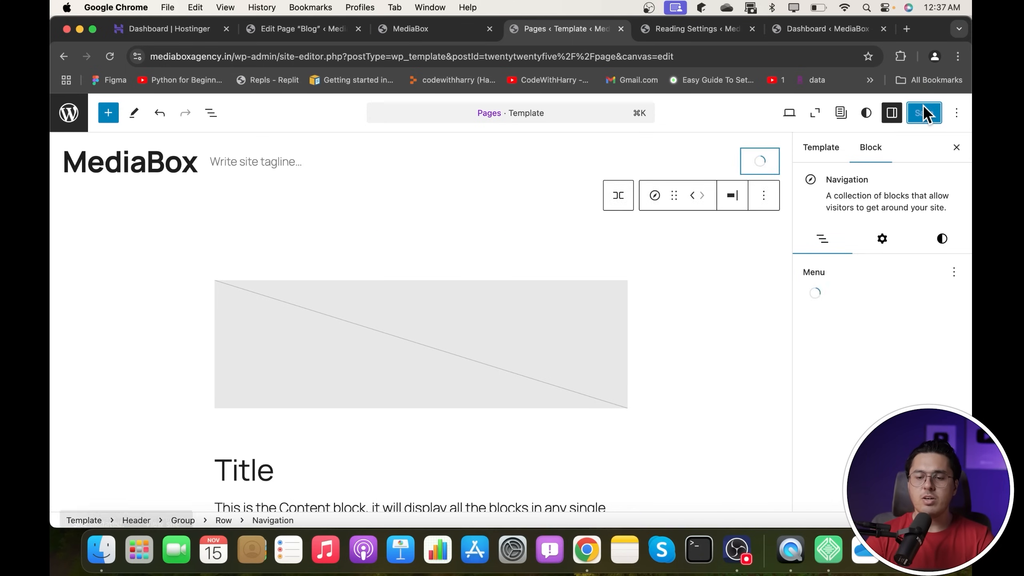
{"action": "left_click", "coordinate": [705, 28]}
{"action": "left_click", "coordinate": [811, 25]}
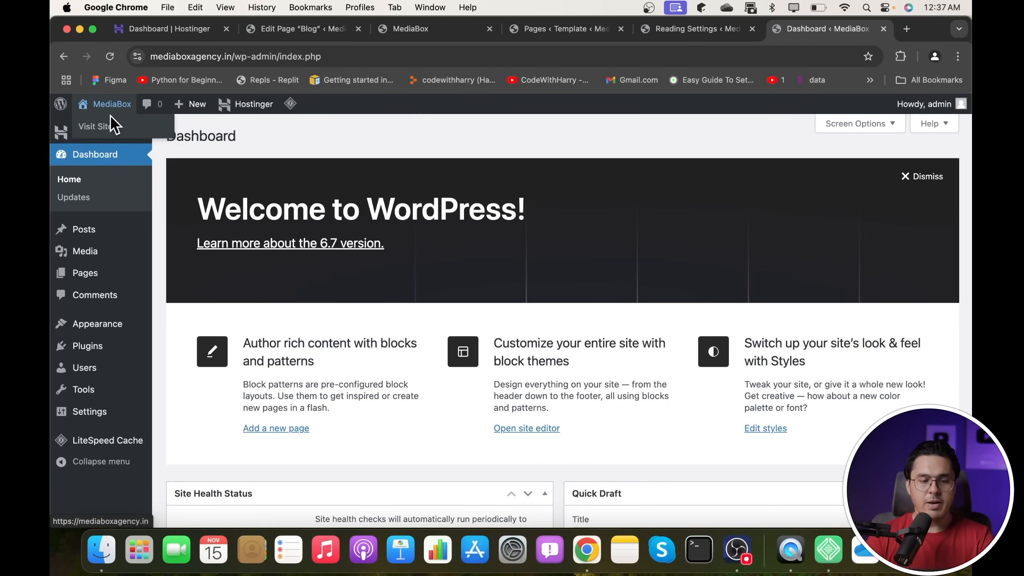
- Browse the live About, Blog, Contact and Home pages through the header menu
{"action": "left_click", "coordinate": [112, 112]}
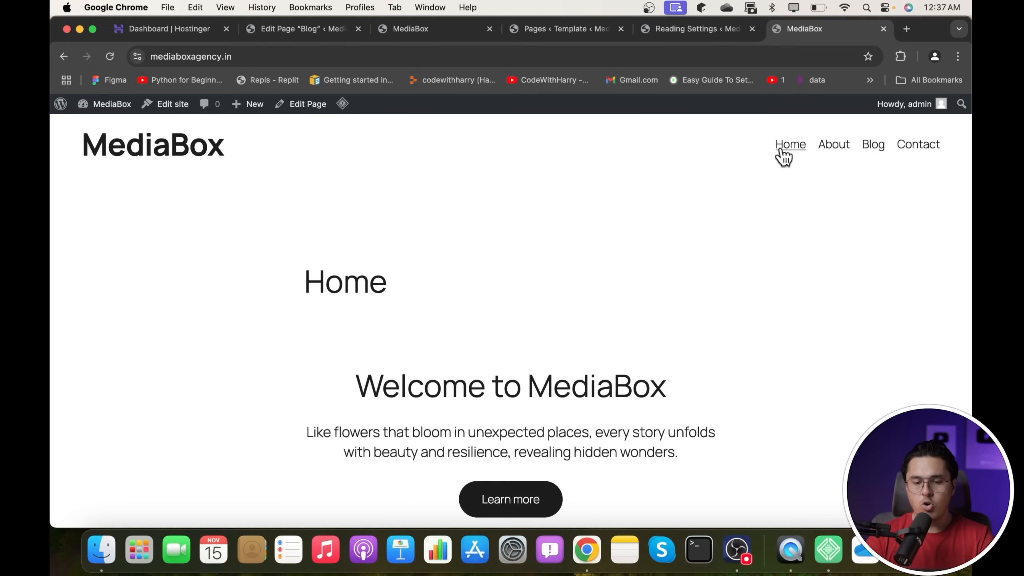
{"action": "left_click", "coordinate": [829, 148]}
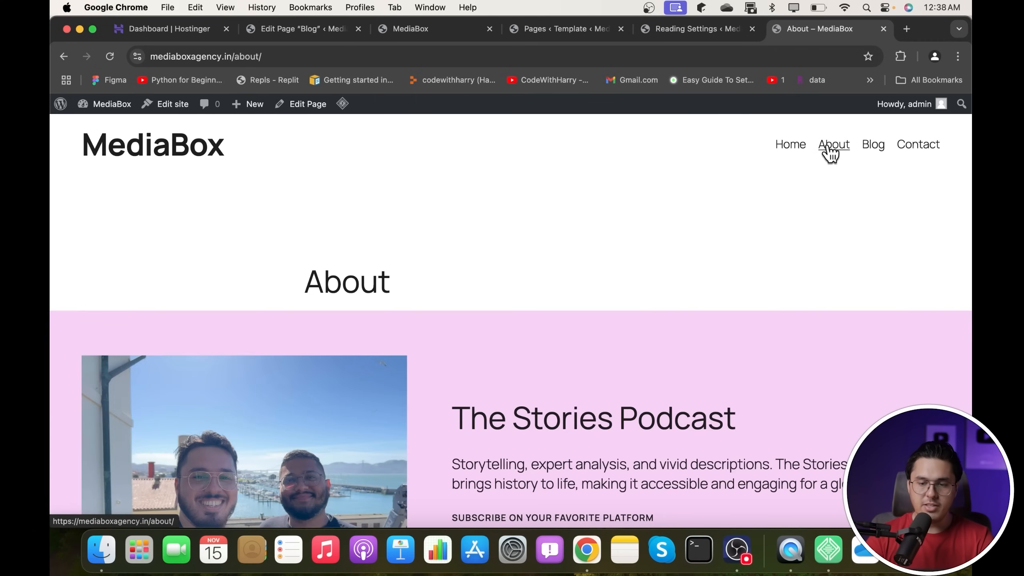
{"action": "scroll", "coordinate": [620, 279], "scroll_direction": "down", "scroll_amount": 5}
{"action": "scroll", "coordinate": [621, 278], "scroll_direction": "up", "scroll_amount": 5}
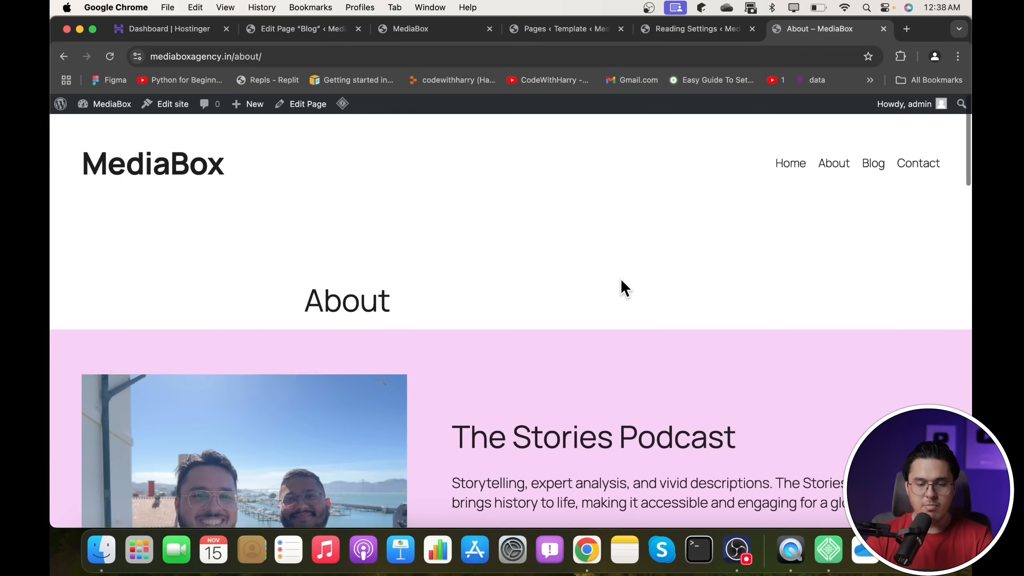
{"action": "left_click", "coordinate": [870, 148]}
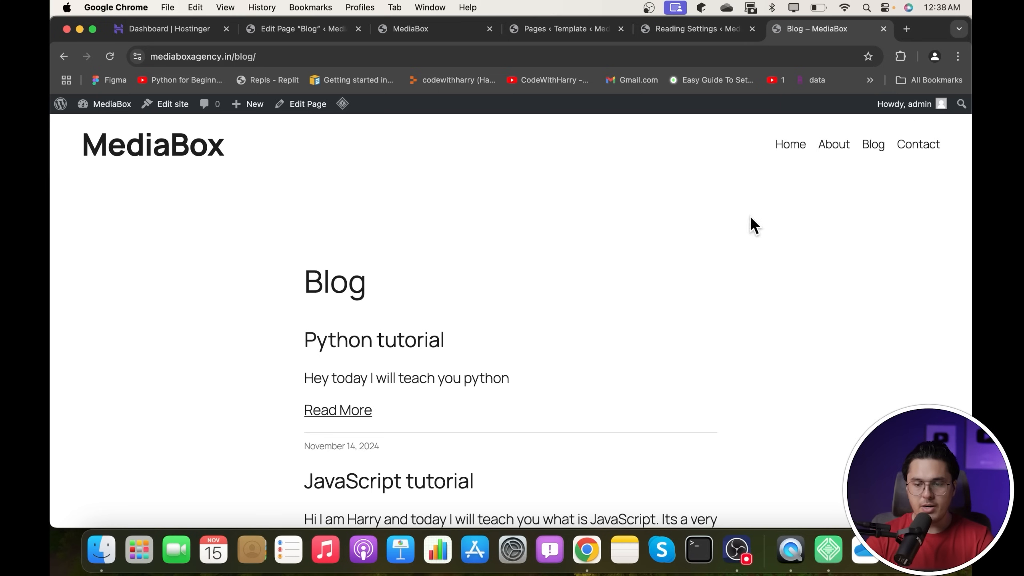
{"action": "left_click", "coordinate": [919, 145]}
{"action": "left_click", "coordinate": [789, 146]}
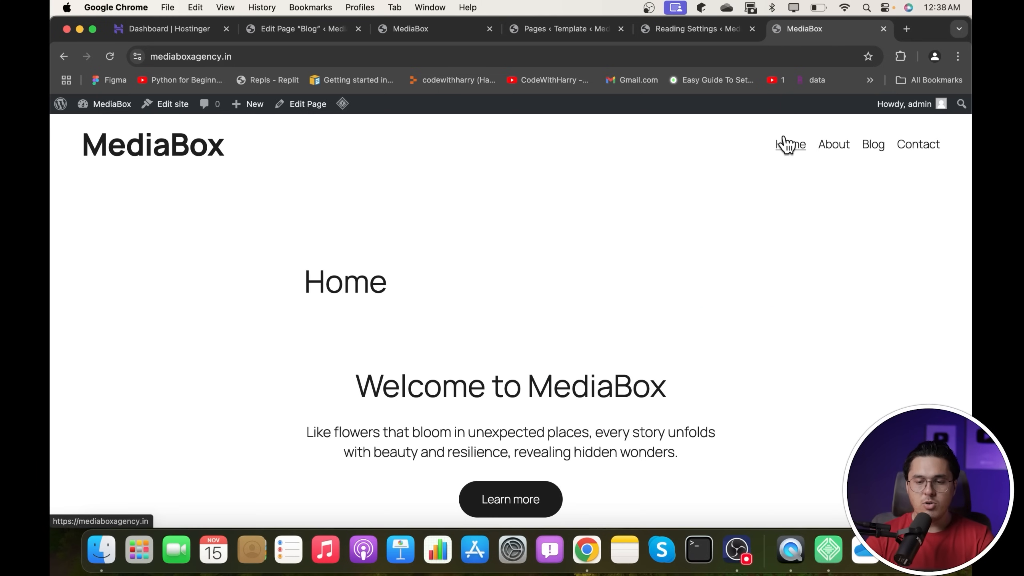
{"action": "left_click", "coordinate": [842, 145]}
{"action": "scroll", "coordinate": [585, 258], "scroll_direction": "down", "scroll_amount": 5}
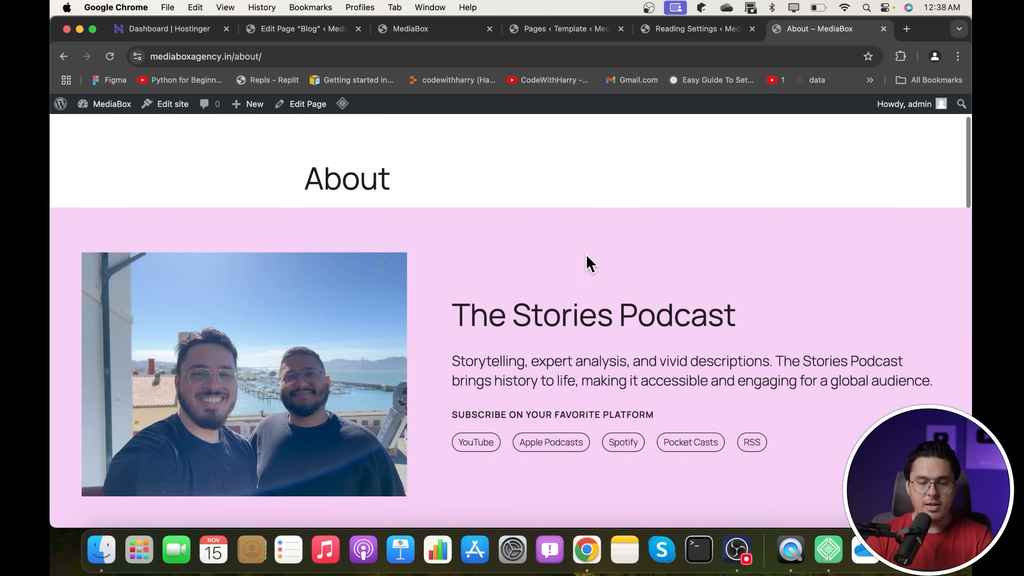
{"action": "scroll", "coordinate": [586, 254], "scroll_direction": "up", "scroll_amount": 5}
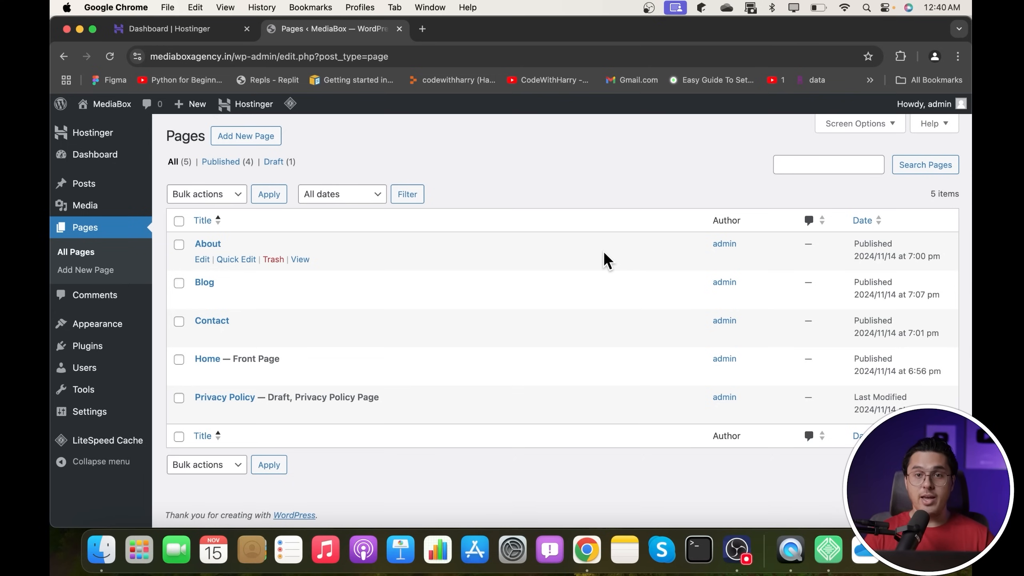
- Open the live site in a new tab to check About and Blog, then return to Pages
{"action": "mouse_move", "coordinate": [104, 103]}
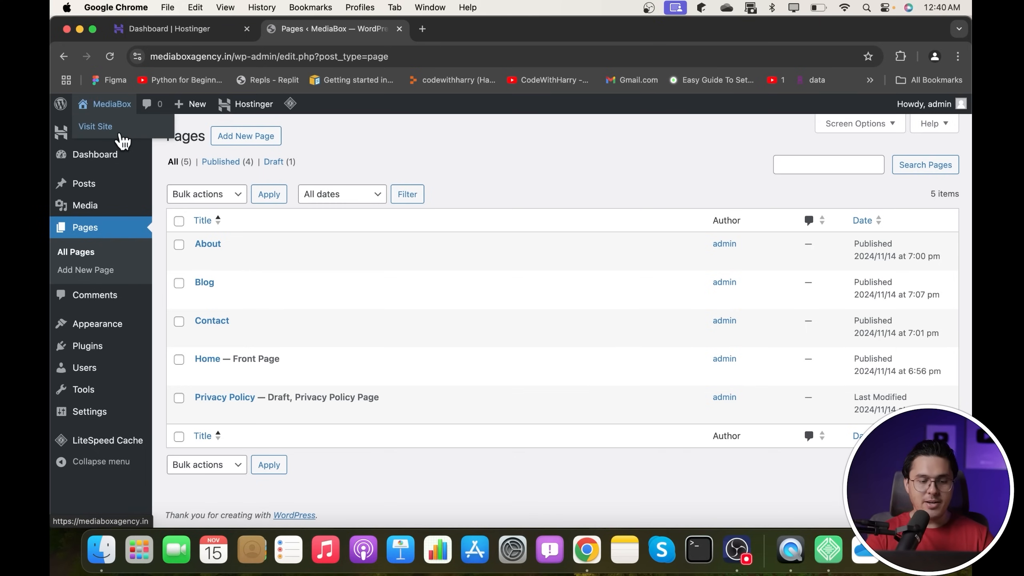
{"action": "left_click", "coordinate": [116, 137], "text": "super"}
{"action": "left_click", "coordinate": [446, 51]}
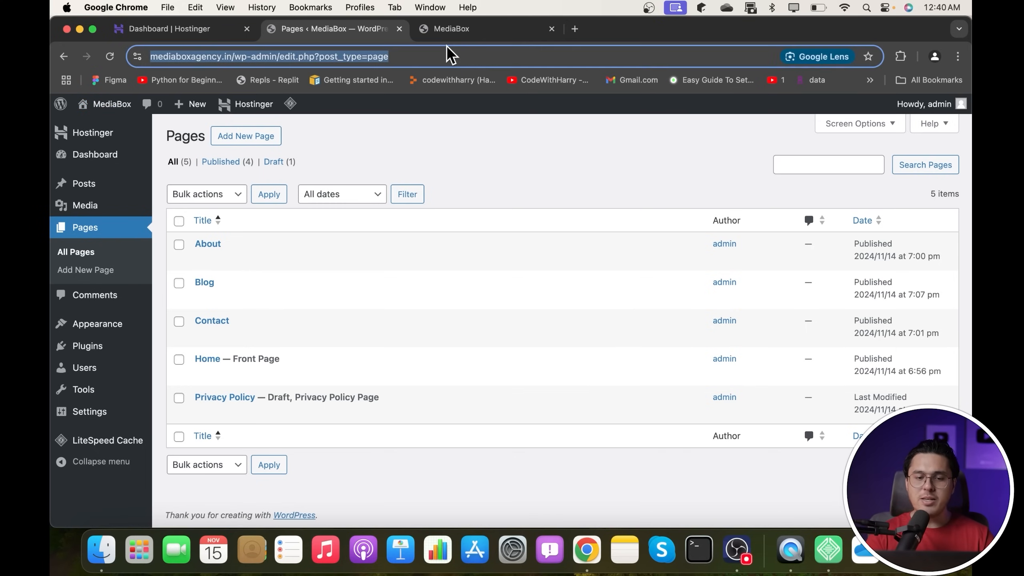
{"action": "left_click", "coordinate": [490, 24]}
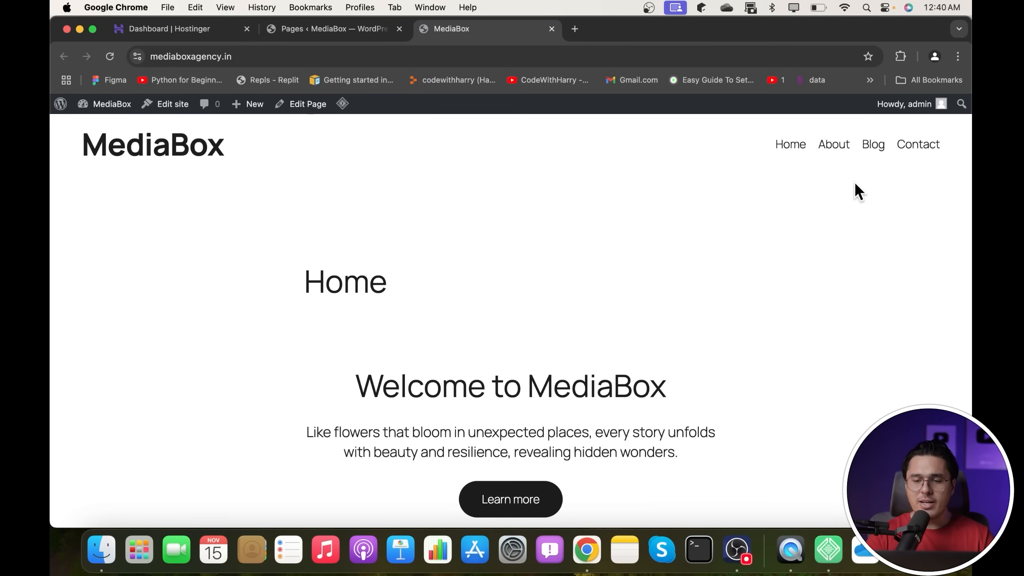
{"action": "left_click", "coordinate": [843, 150]}
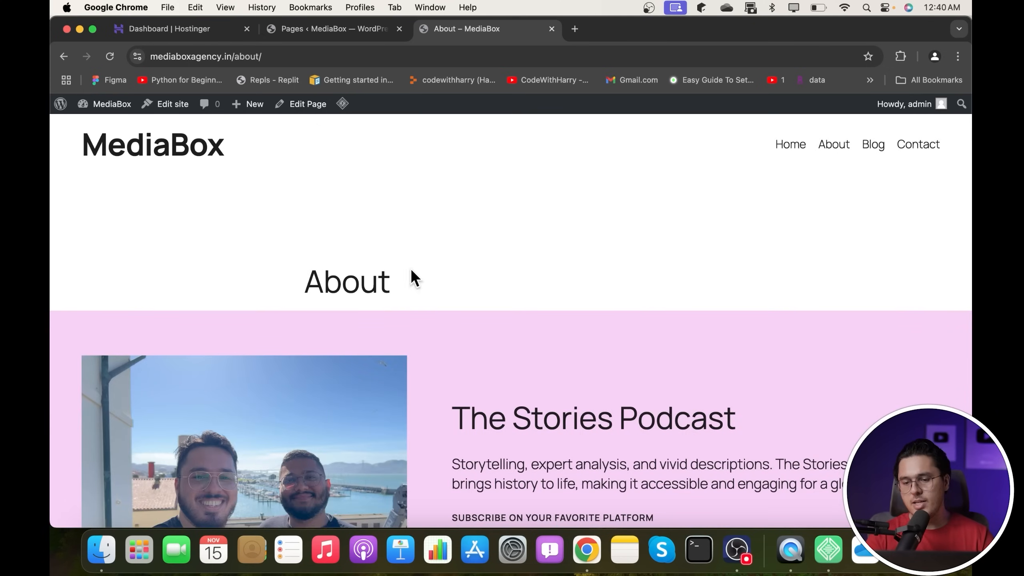
{"action": "left_click", "coordinate": [882, 149]}
{"action": "left_click_drag", "start_coordinate": [304, 297], "coordinate": [420, 291]}
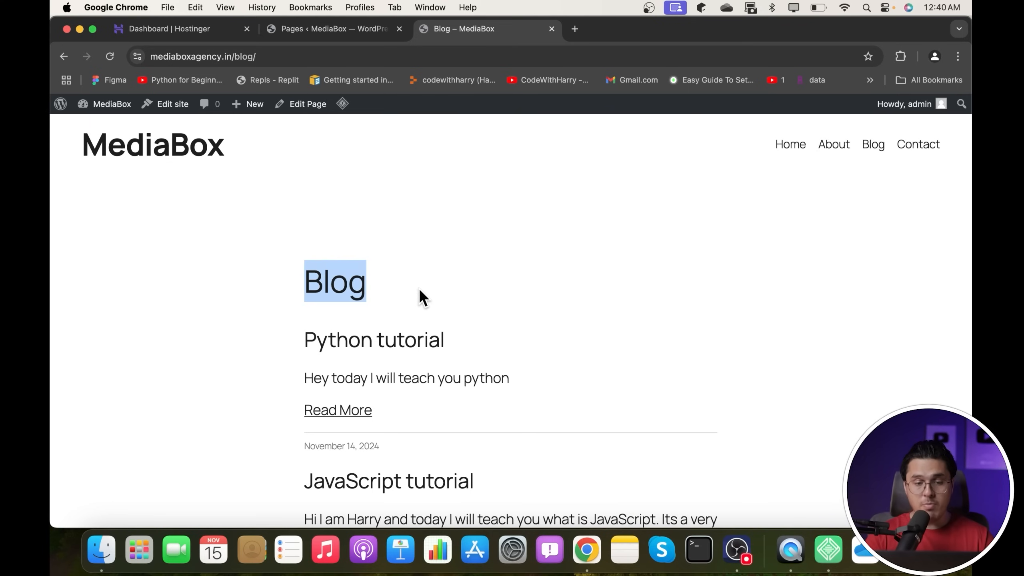
{"action": "left_click", "coordinate": [343, 30]}
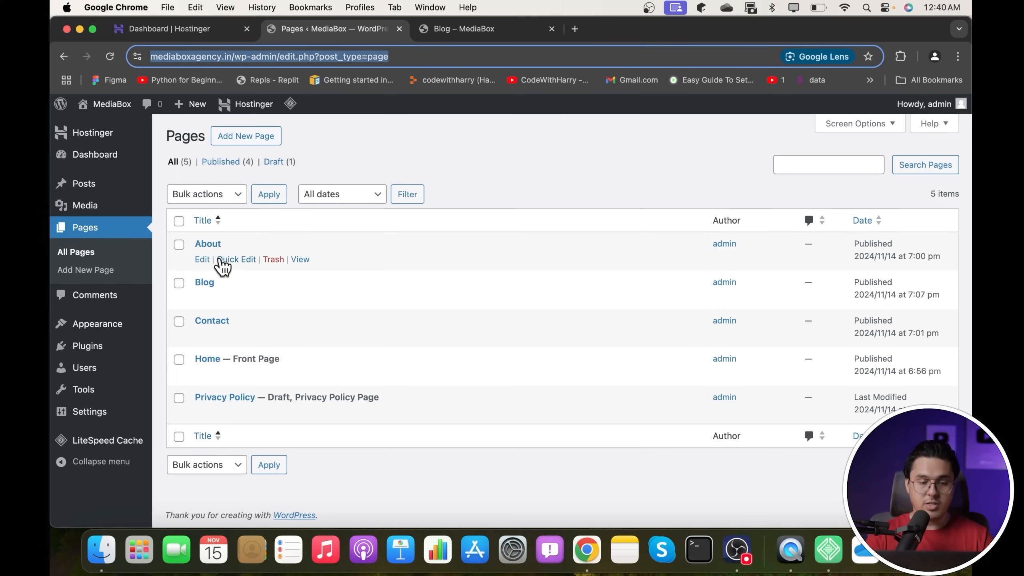
- Open the About page and start editing its Pages template
{"action": "left_click", "coordinate": [211, 244]}
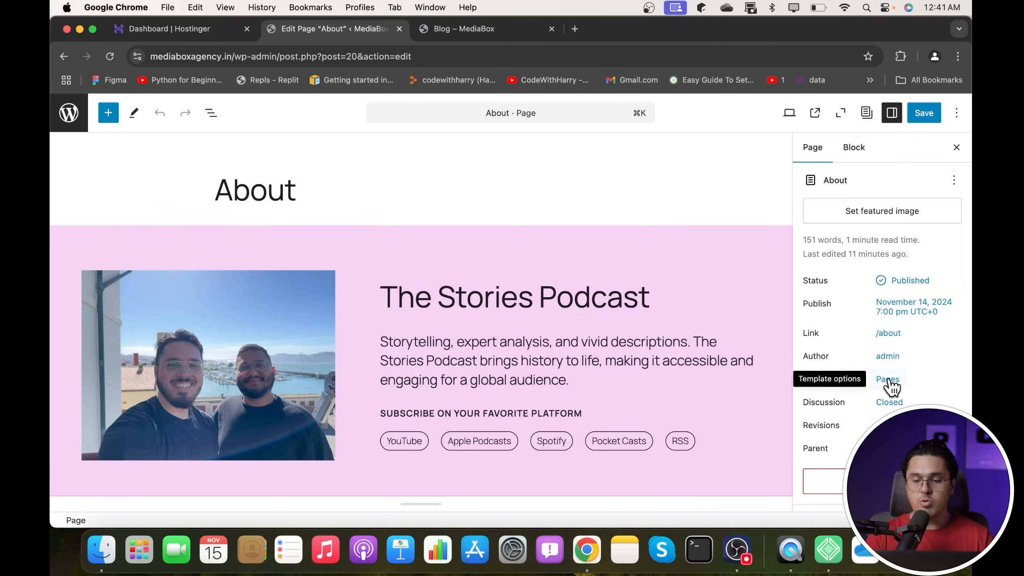
{"action": "left_click", "coordinate": [887, 379]}
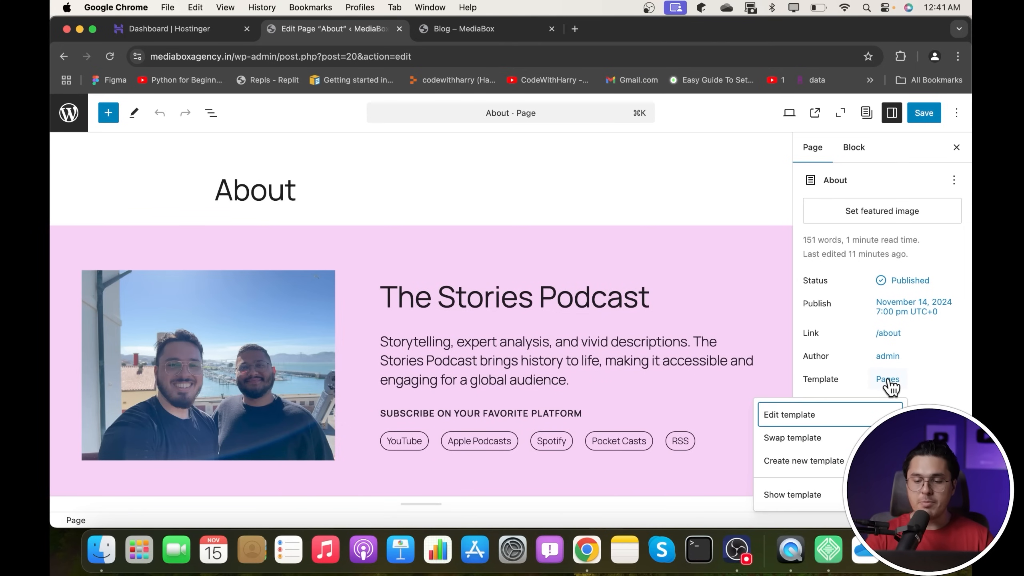
{"action": "left_click", "coordinate": [822, 415]}
- Delete the Title block from the Pages template, save, and reload the live Blog page
{"action": "scroll", "coordinate": [456, 339], "scroll_direction": "down", "scroll_amount": 2}
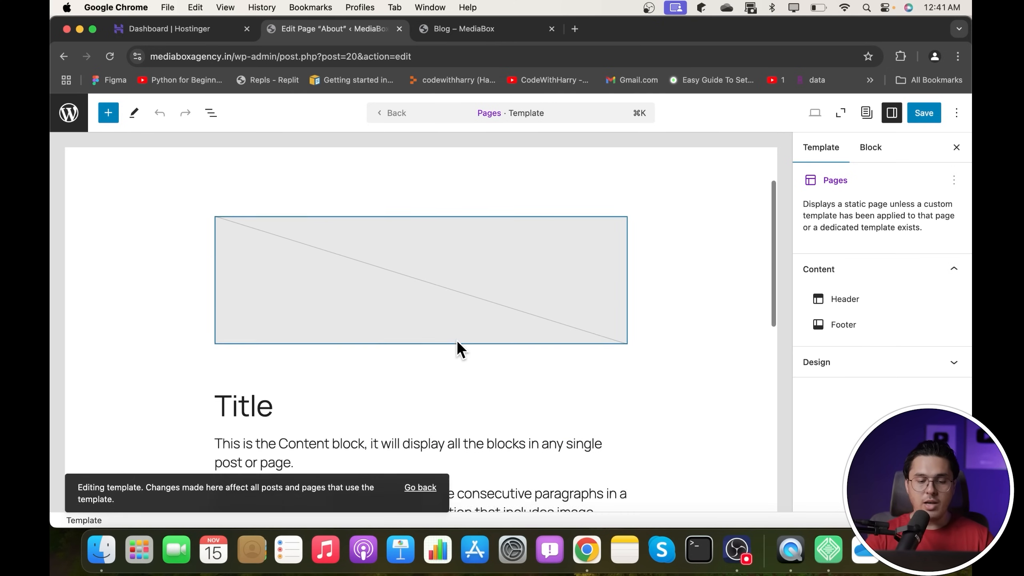
{"action": "scroll", "coordinate": [456, 339], "scroll_direction": "down", "scroll_amount": 1}
{"action": "left_click", "coordinate": [331, 363]}
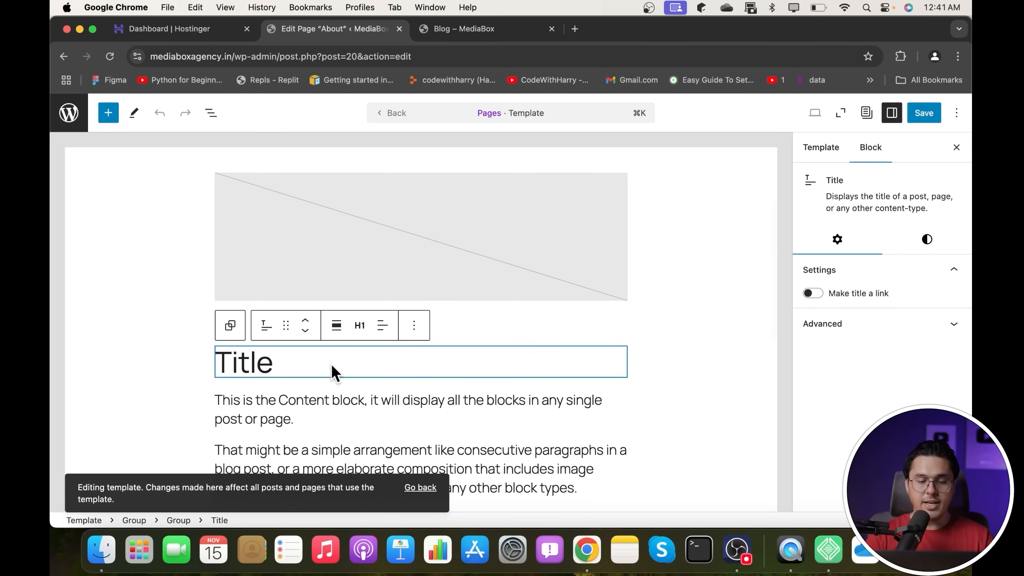
{"action": "left_click", "coordinate": [414, 325]}
{"action": "scroll", "coordinate": [444, 242], "scroll_direction": "down", "scroll_amount": 2}
{"action": "left_click", "coordinate": [432, 279]}
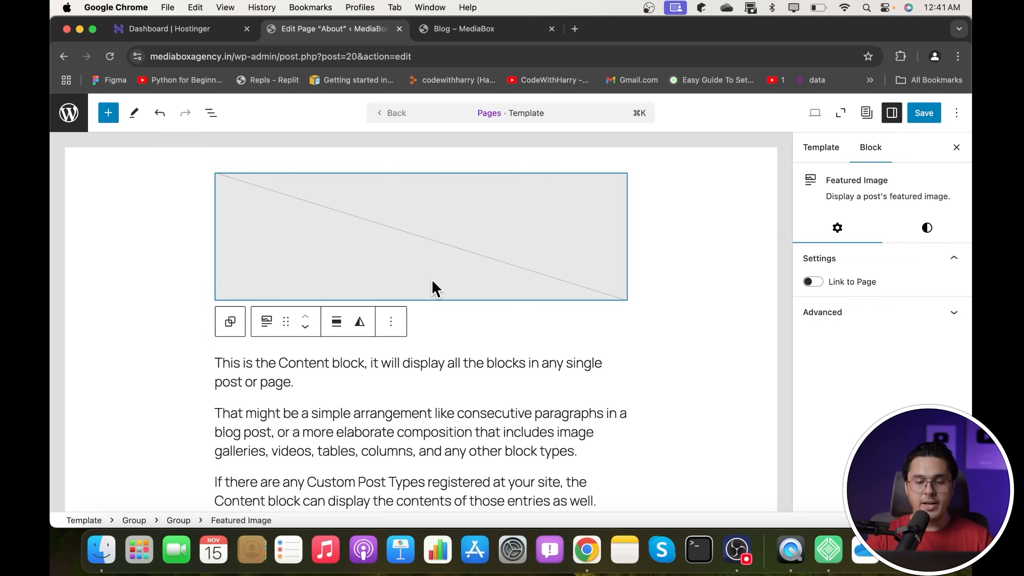
{"action": "left_click", "coordinate": [933, 117]}
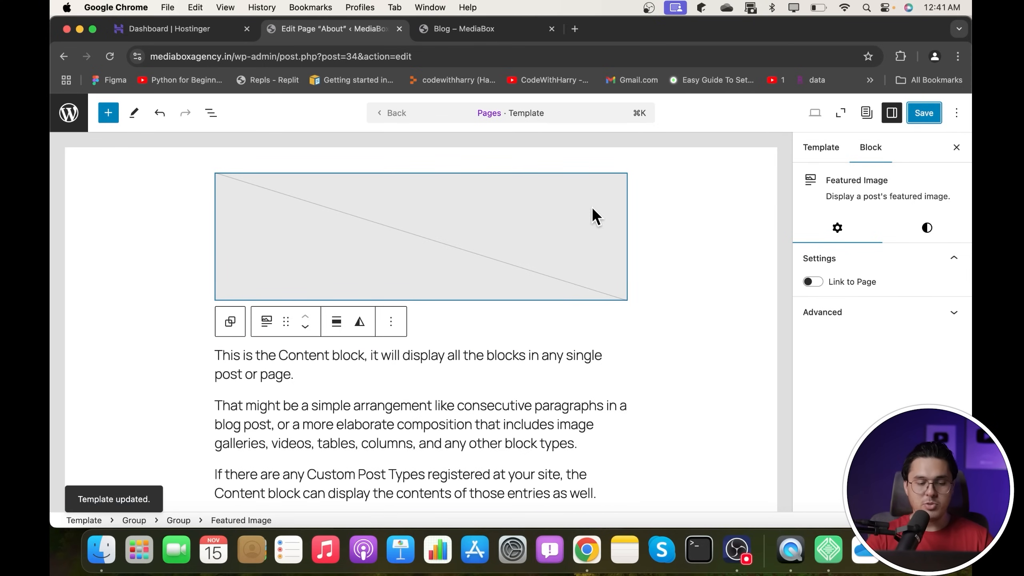
{"action": "left_click", "coordinate": [500, 34]}
{"action": "left_click", "coordinate": [109, 57]}
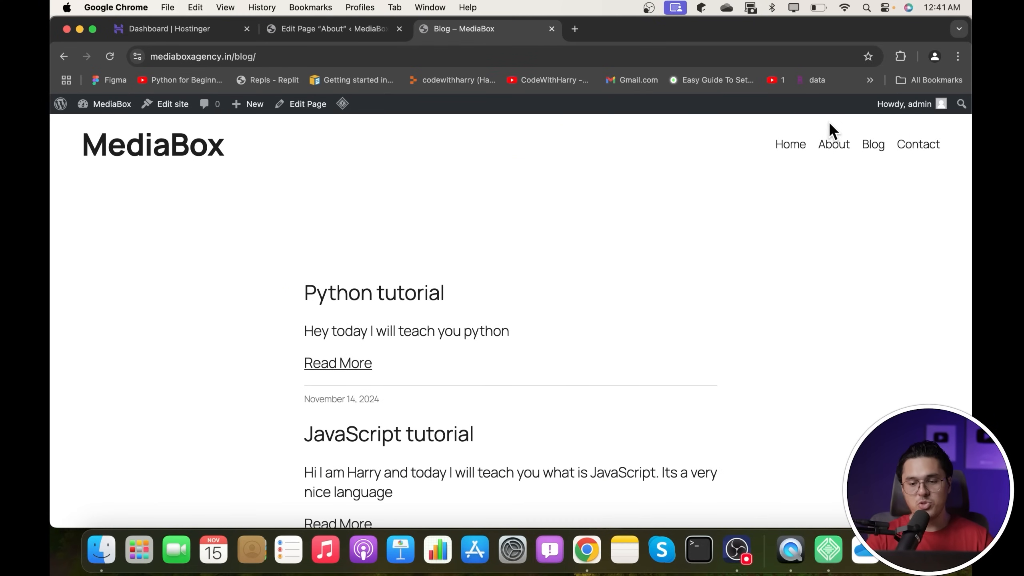
- Confirm the live Home, About and Blog pages show no title headings, ending on Home
{"action": "left_click", "coordinate": [785, 146]}
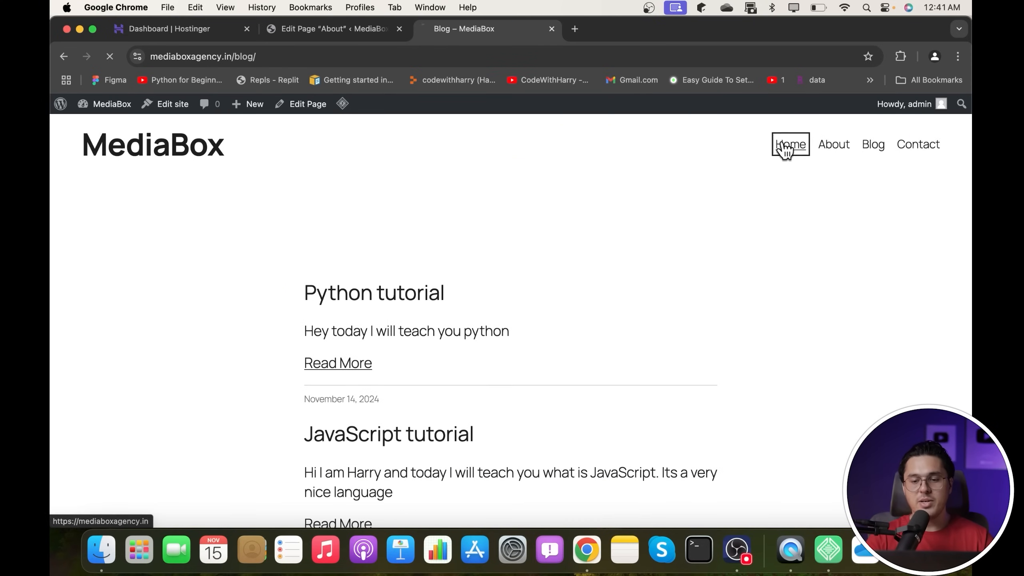
{"action": "left_click", "coordinate": [831, 144]}
{"action": "left_click", "coordinate": [872, 150]}
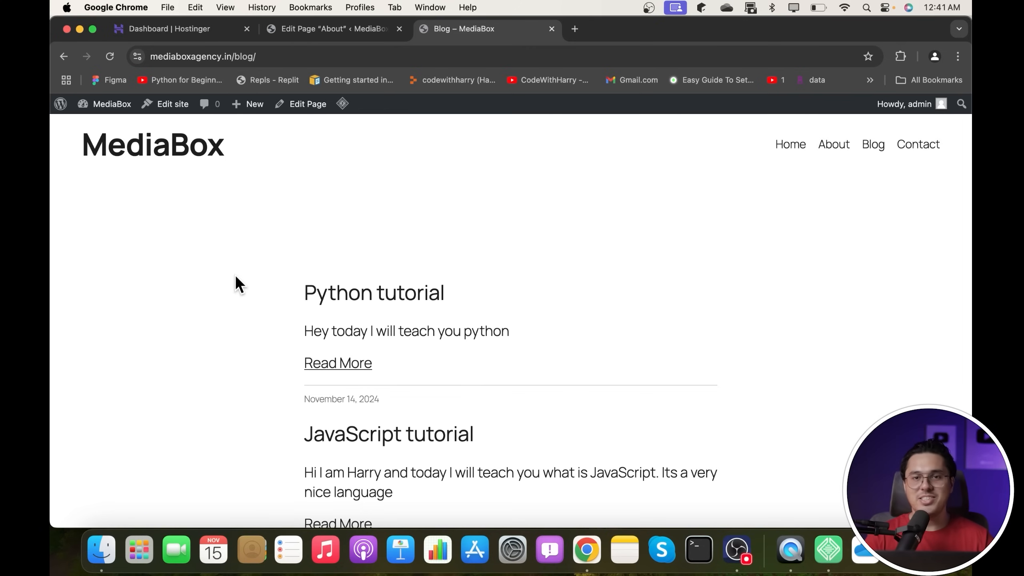
{"action": "scroll", "coordinate": [236, 276], "scroll_direction": "down", "scroll_amount": 15}
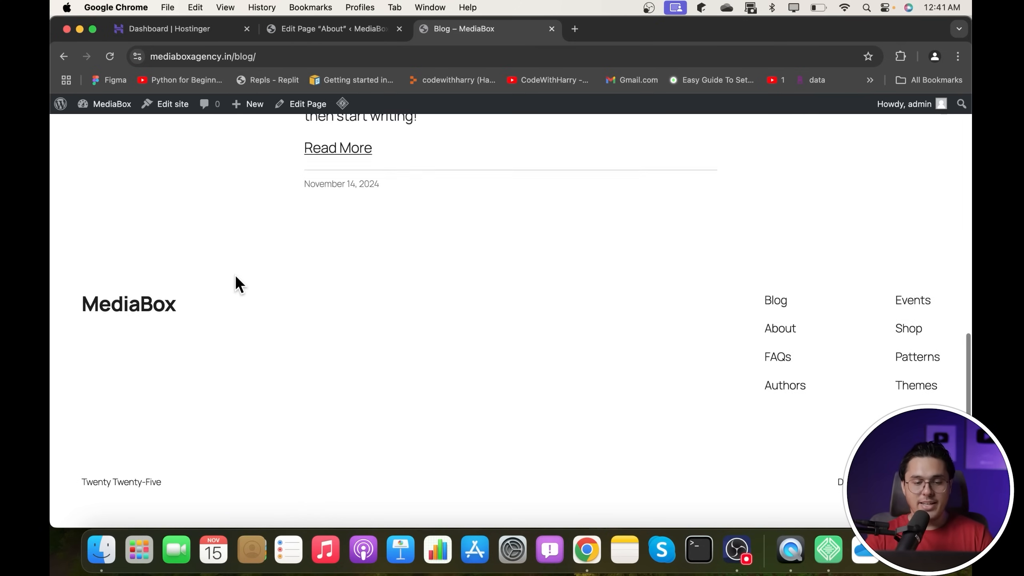
{"action": "scroll", "coordinate": [236, 276], "scroll_direction": "up", "scroll_amount": 20}
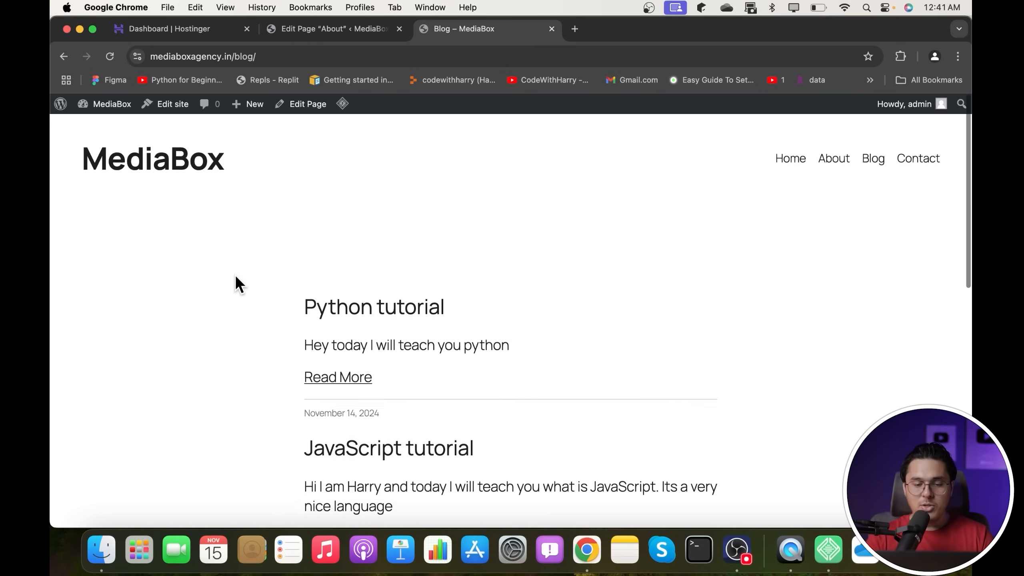
{"action": "left_click", "coordinate": [797, 147]}
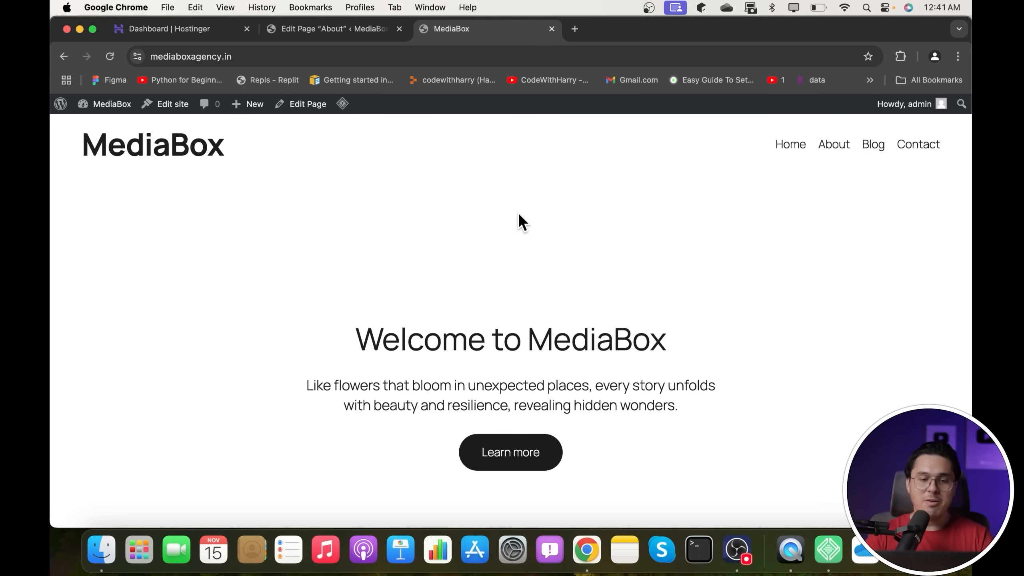
{"action": "left_click", "coordinate": [337, 32]}
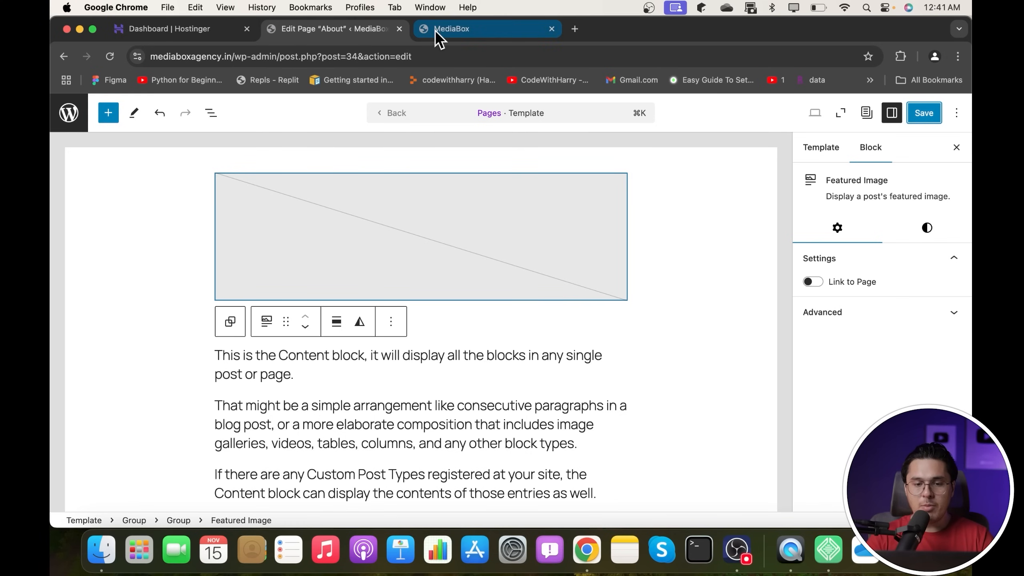
{"action": "left_click", "coordinate": [499, 34]}
{"action": "right_click", "coordinate": [383, 159]}
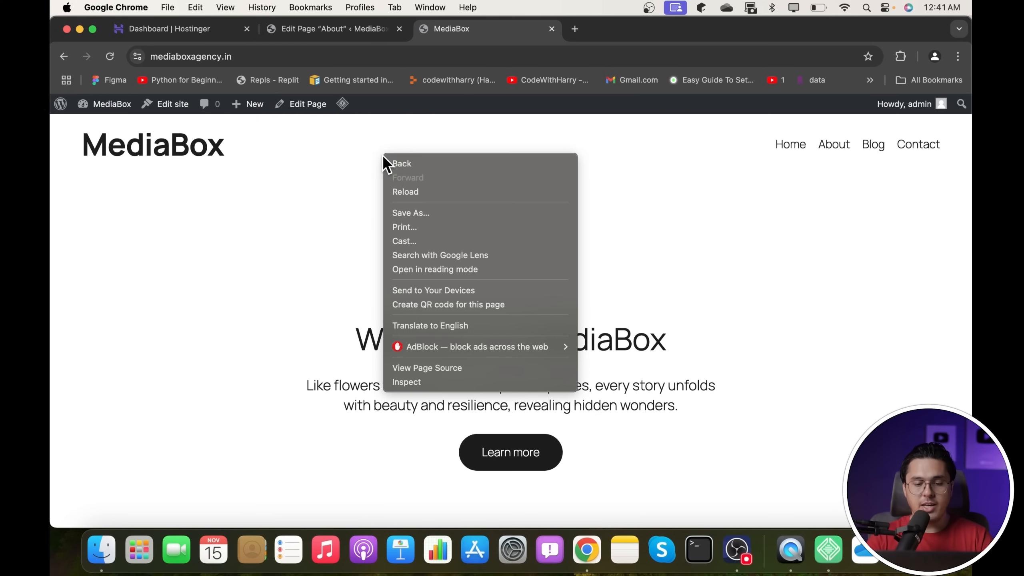
- Open DevTools and resize the responsive mobile preview of the home page
{"action": "left_click", "coordinate": [409, 382]}
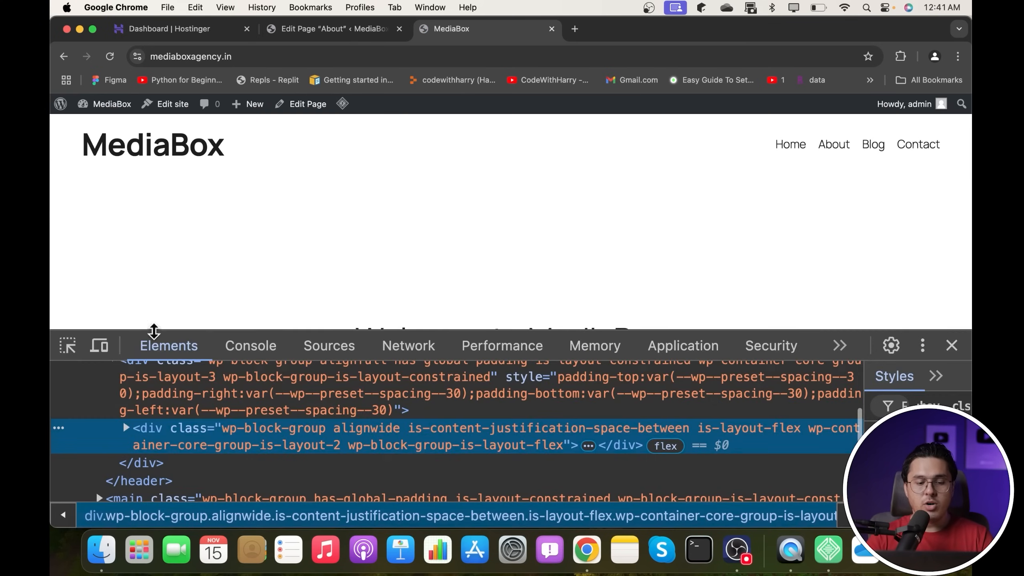
{"action": "left_click", "coordinate": [99, 345]}
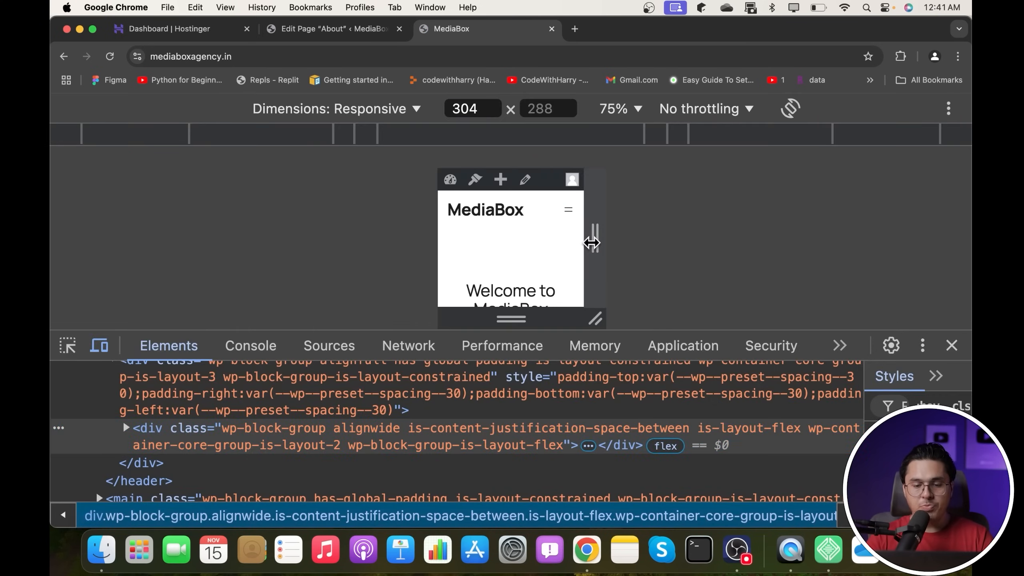
{"action": "left_click_drag", "start_coordinate": [591, 243], "coordinate": [628, 223]}
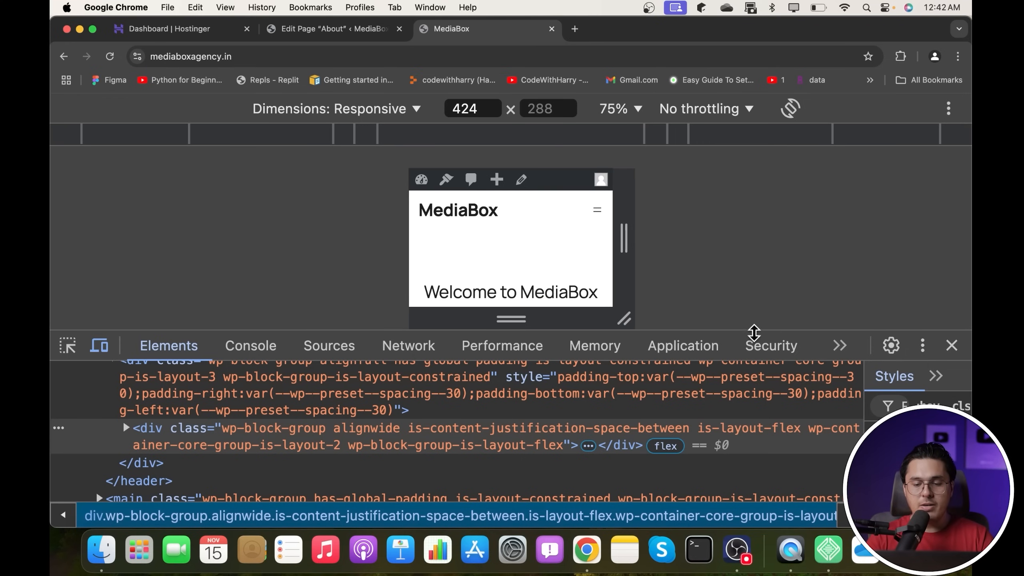
{"action": "left_click_drag", "start_coordinate": [751, 331], "coordinate": [748, 442]}
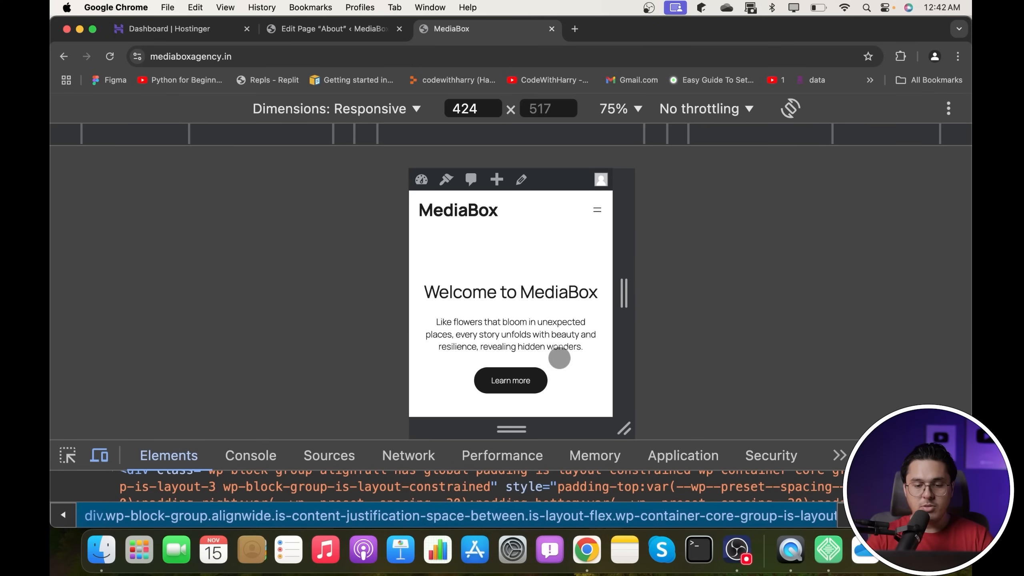
{"action": "left_click_drag", "start_coordinate": [560, 354], "coordinate": [569, 108]}
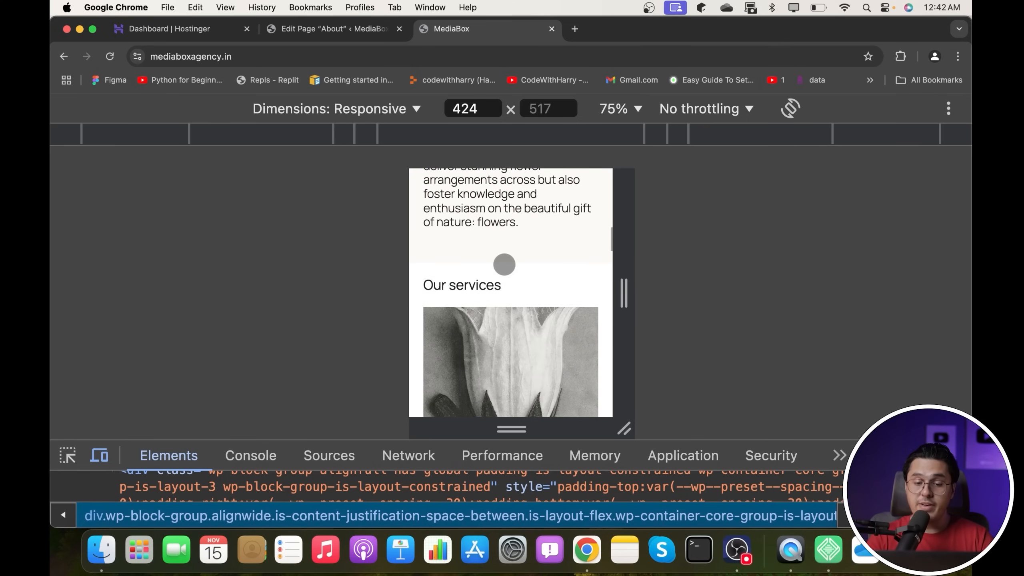
{"action": "left_click_drag", "start_coordinate": [503, 265], "coordinate": [507, 560]}
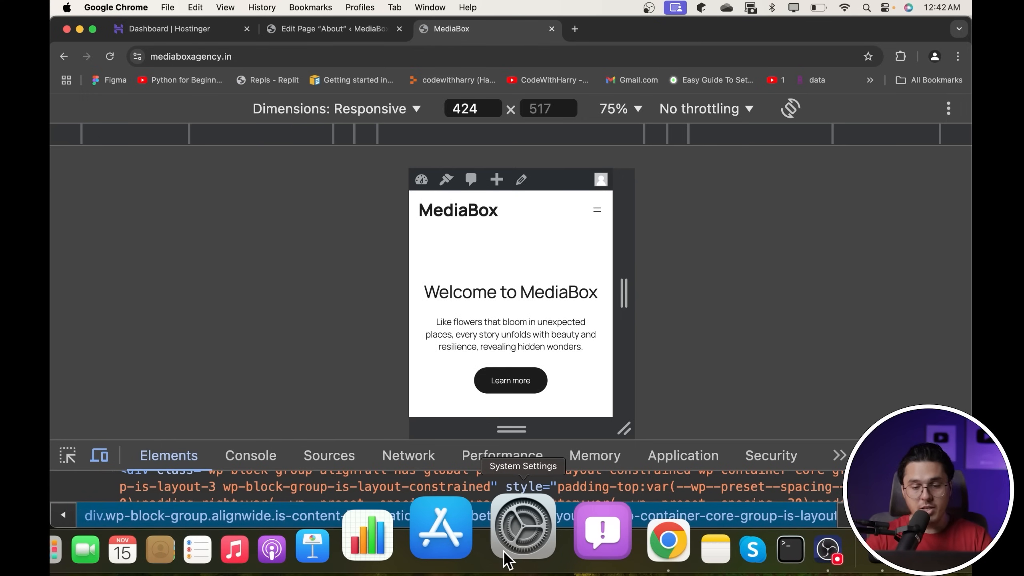
- Open and close the mobile hamburger menu twice, then return to desktop width
{"action": "left_click", "coordinate": [595, 210]}
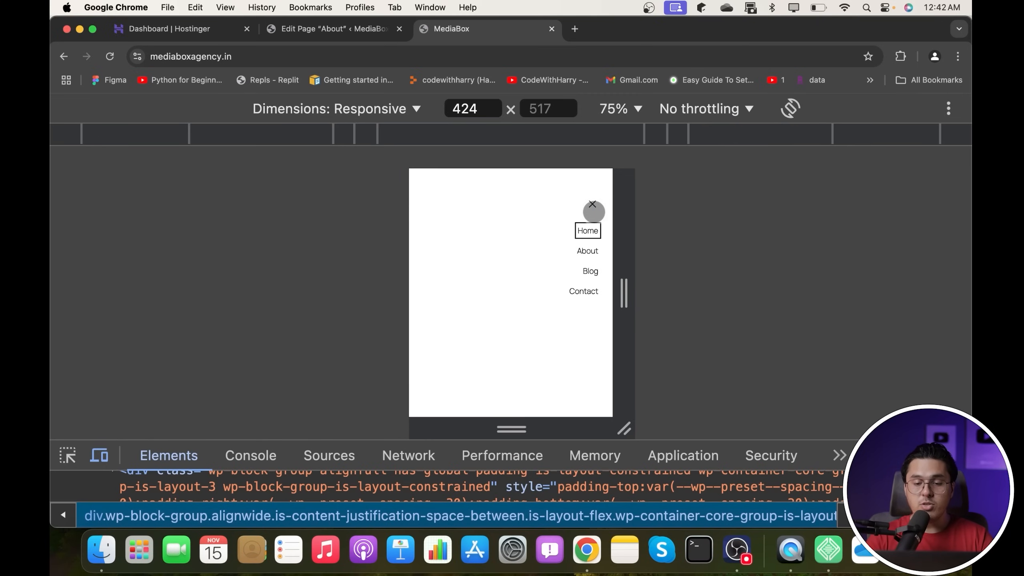
{"action": "left_click", "coordinate": [593, 207]}
{"action": "left_click", "coordinate": [595, 208]}
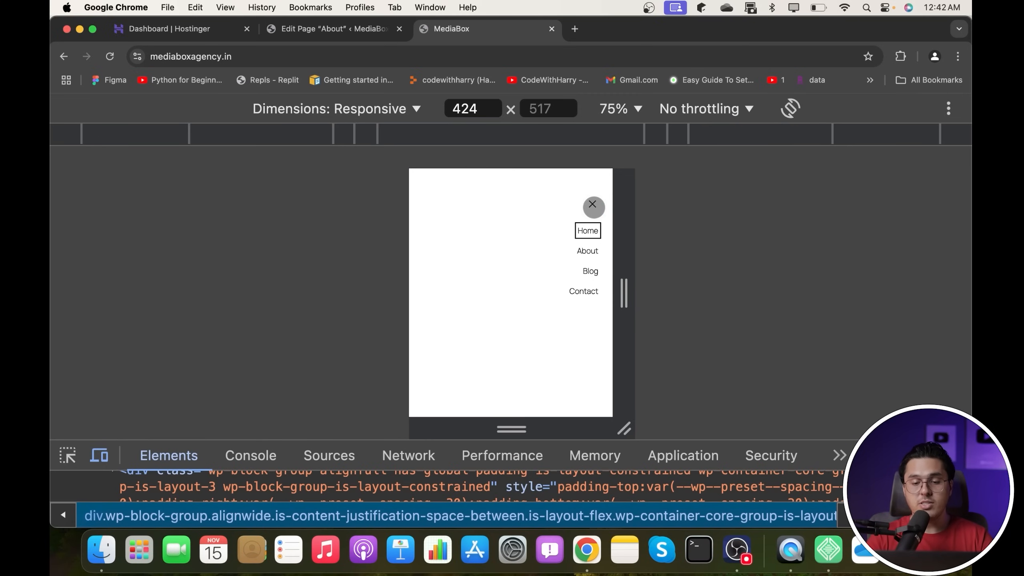
{"action": "left_click", "coordinate": [593, 206]}
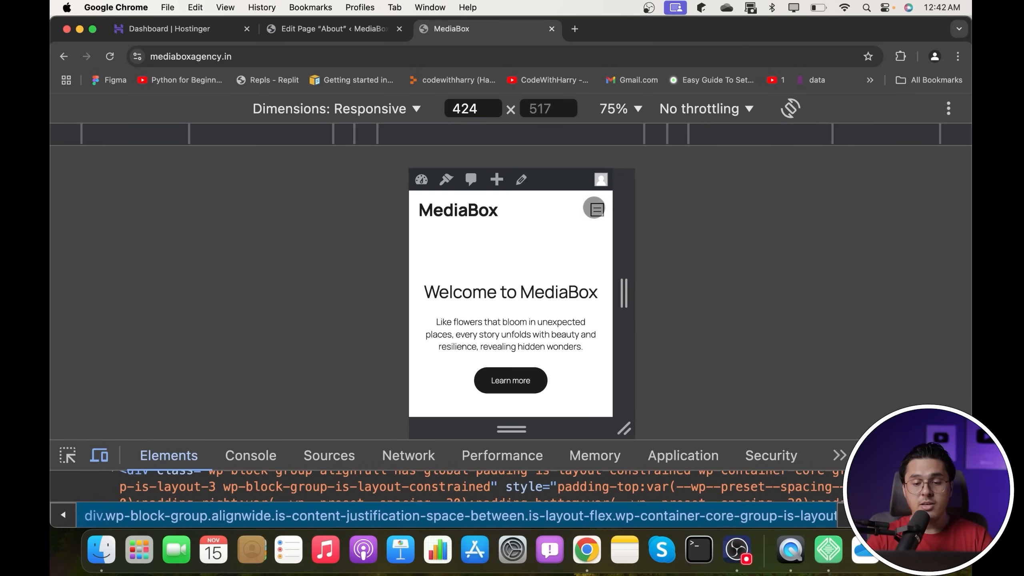
{"action": "key", "text": "super+alt+i"}
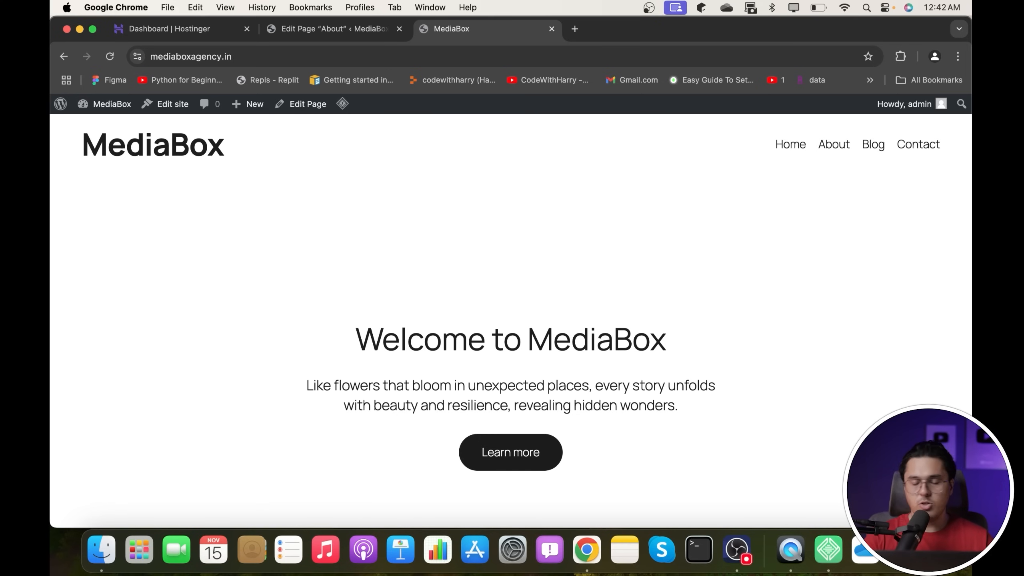
- Leave the About page editor and go to the Installed Plugins list
{"action": "left_click", "coordinate": [298, 30]}
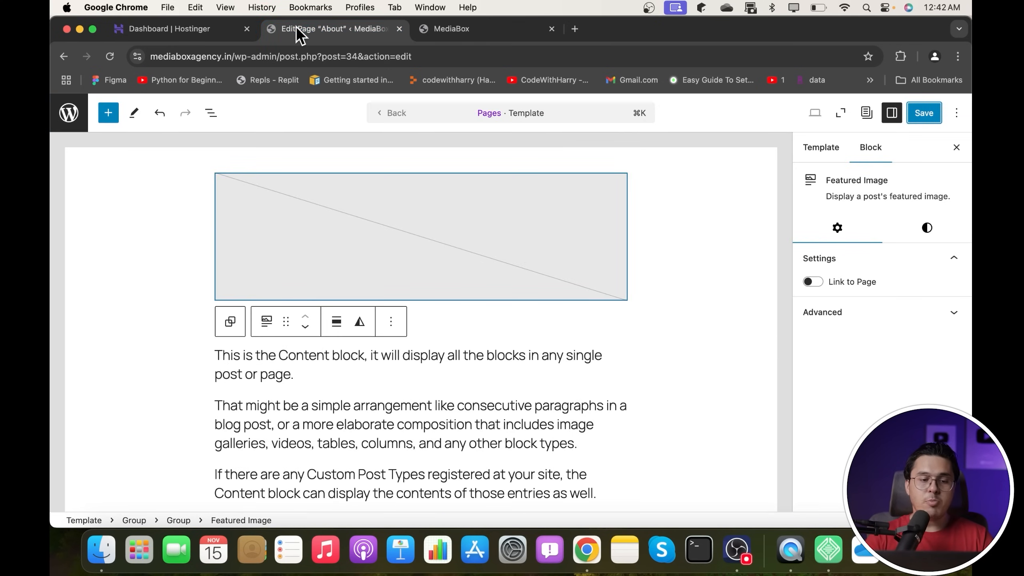
{"action": "left_click", "coordinate": [56, 115]}
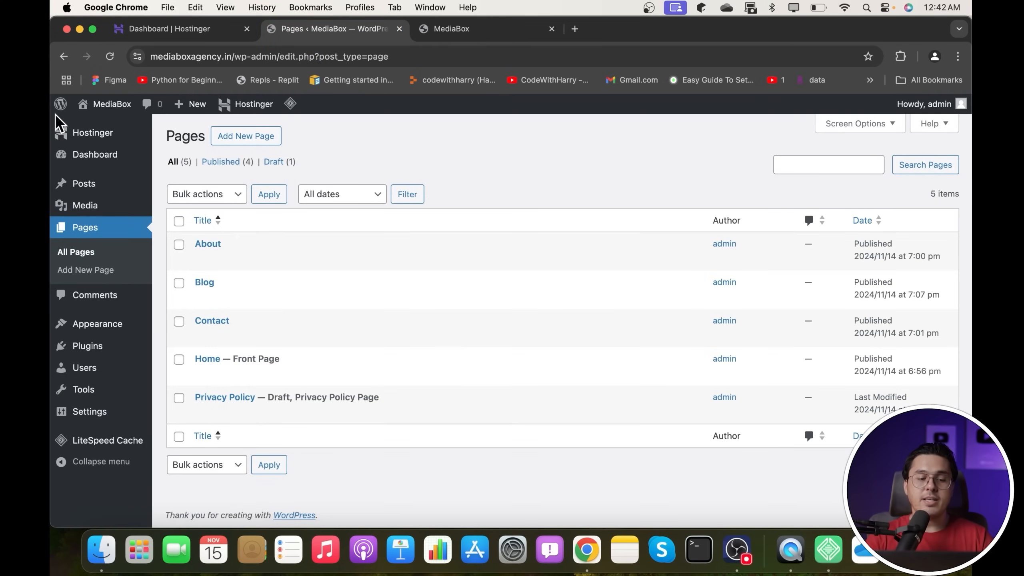
{"action": "mouse_move", "coordinate": [96, 352]}
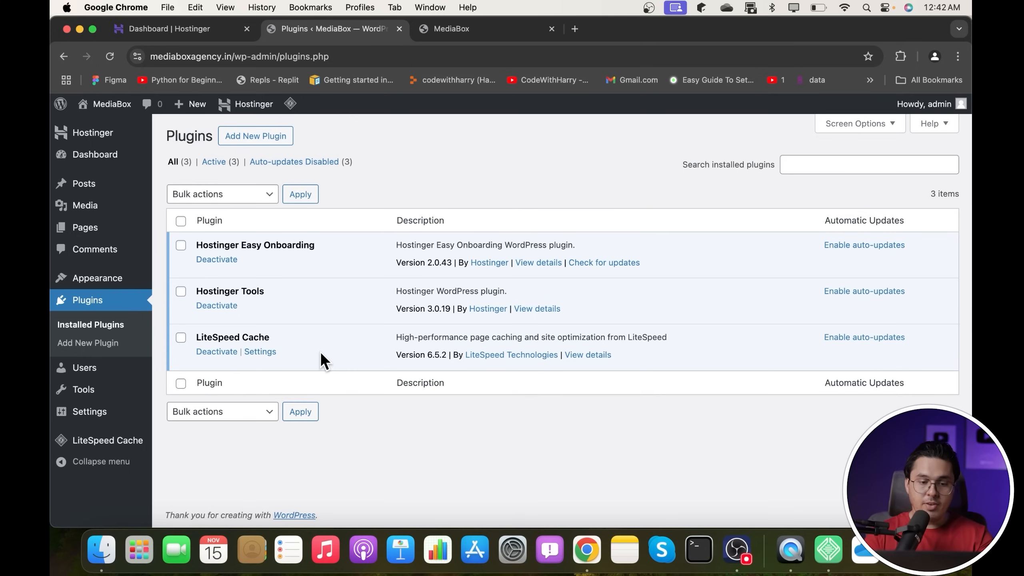
- Deactivate the Hostinger Tools and Hostinger Easy Onboarding plugins
{"action": "left_click_drag", "start_coordinate": [213, 242], "coordinate": [370, 248]}
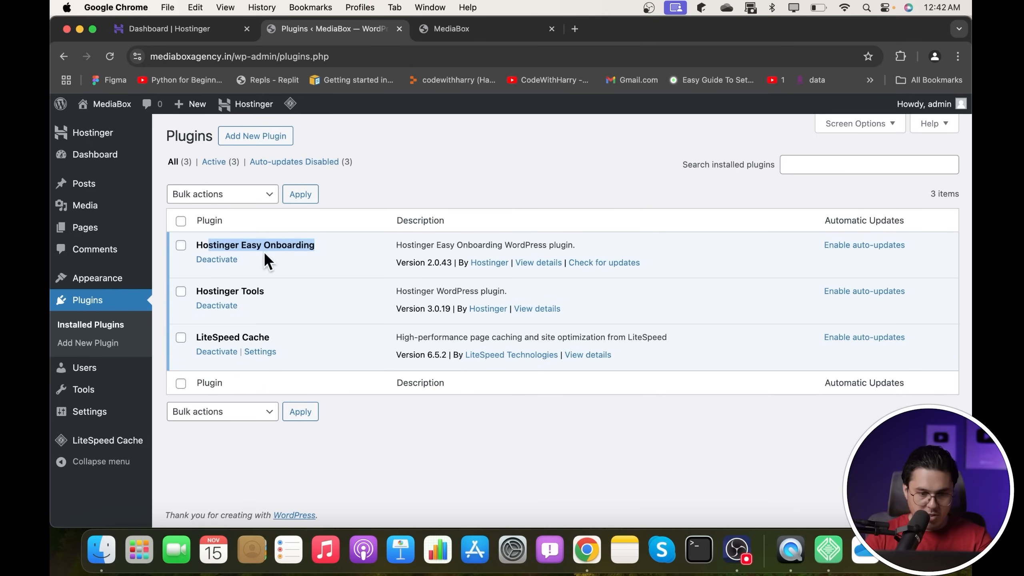
{"action": "left_click_drag", "start_coordinate": [208, 291], "coordinate": [296, 295]}
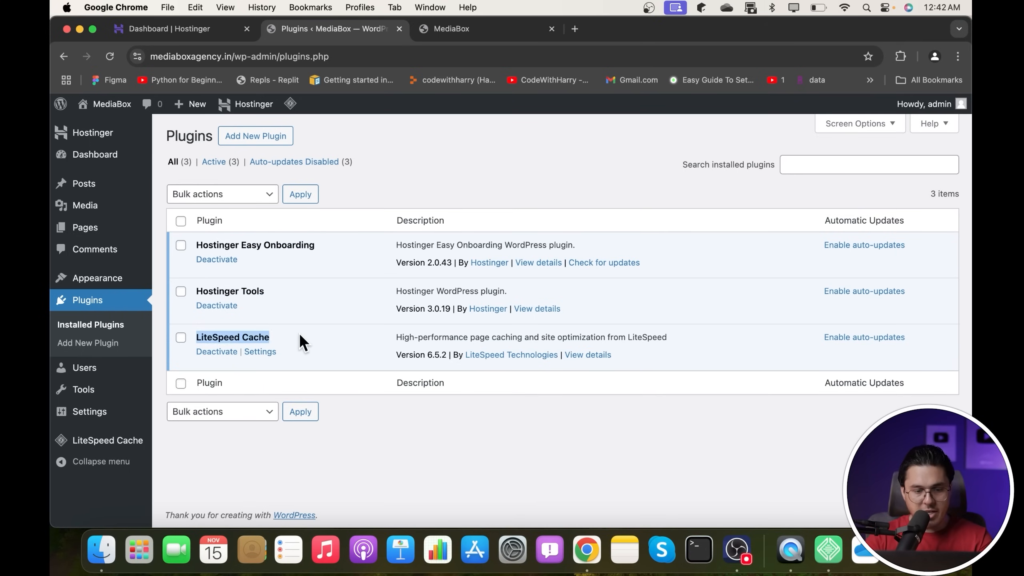
{"action": "left_click", "coordinate": [233, 307]}
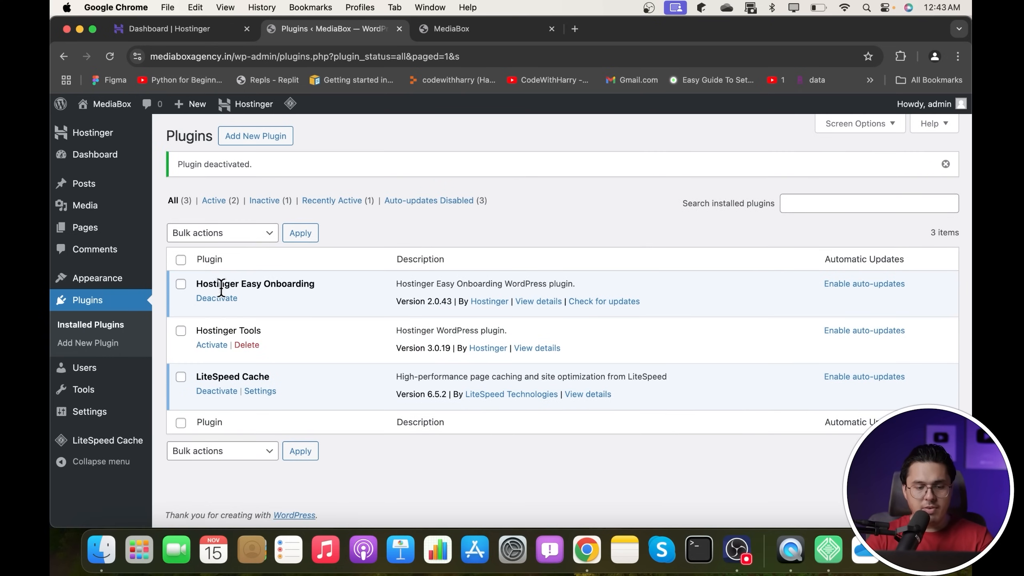
{"action": "left_click", "coordinate": [217, 297]}
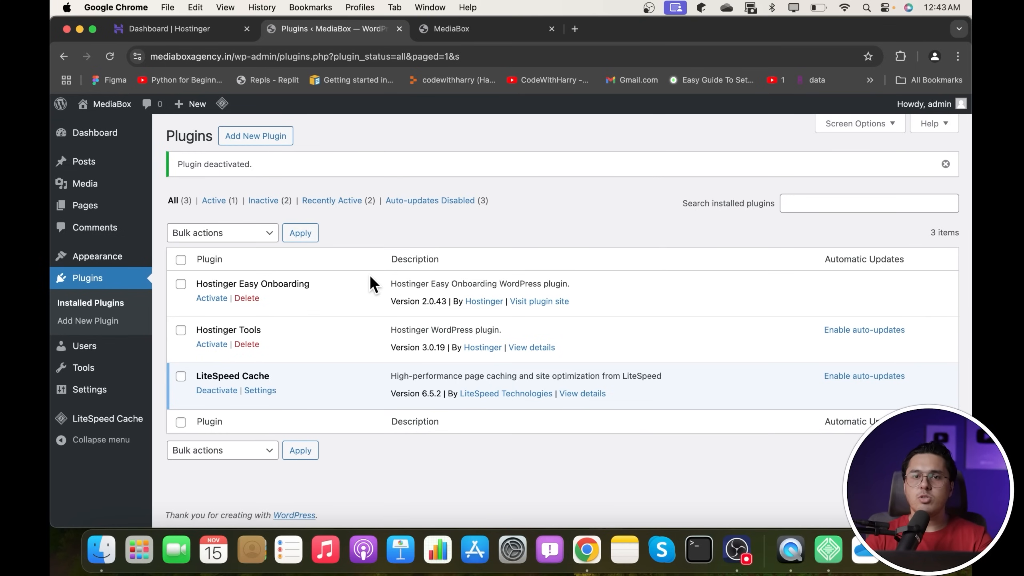
- Delete Hostinger Easy Onboarding and Hostinger Tools, confirming each deletion with OK
{"action": "left_click", "coordinate": [247, 298]}
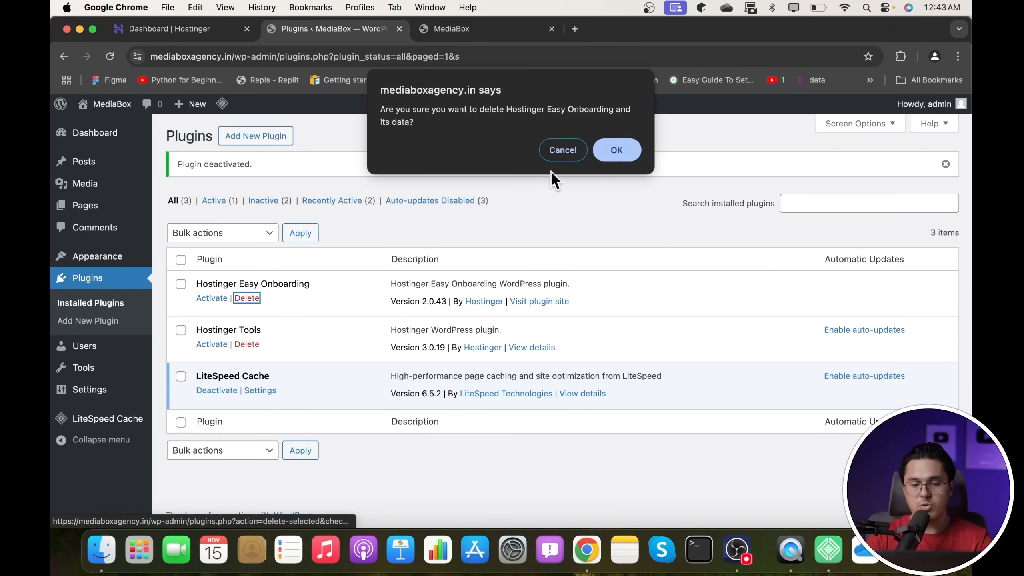
{"action": "left_click", "coordinate": [609, 149]}
{"action": "left_click", "coordinate": [247, 323]}
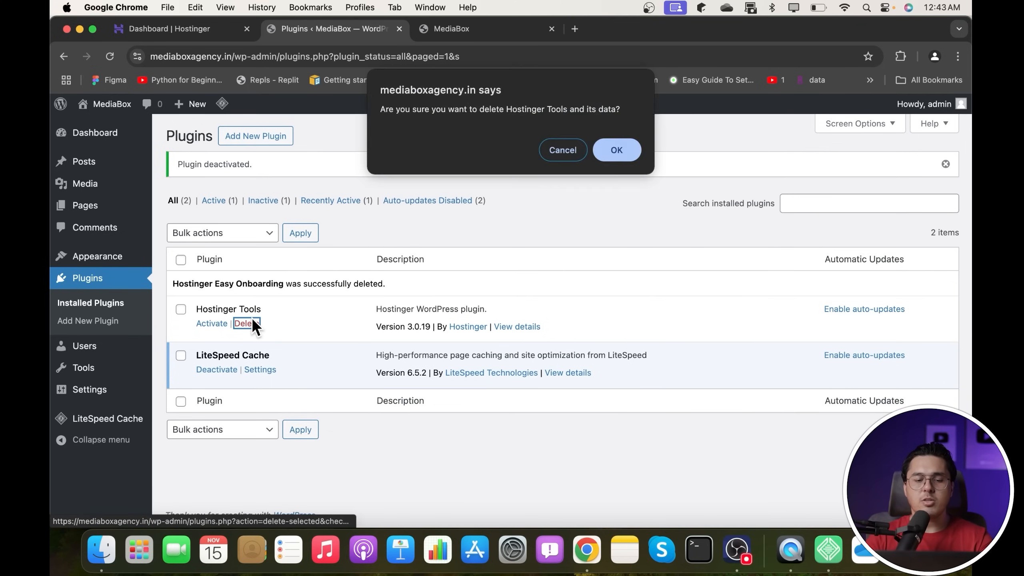
{"action": "left_click", "coordinate": [615, 150]}
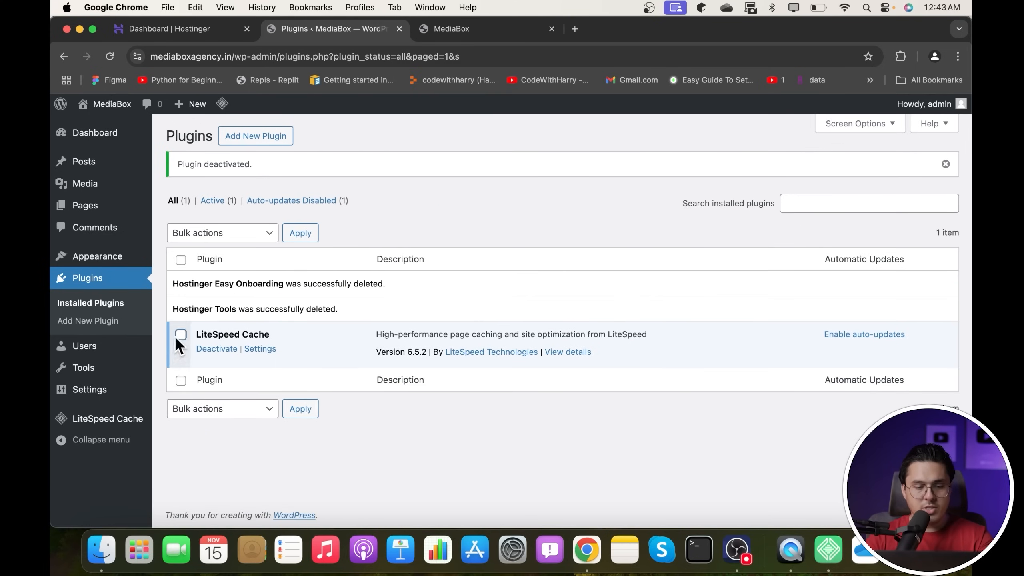
- Highlight the deletion notice and the remaining LiteSpeed Cache plugin's name and description
{"action": "left_click_drag", "start_coordinate": [211, 308], "coordinate": [353, 312]}
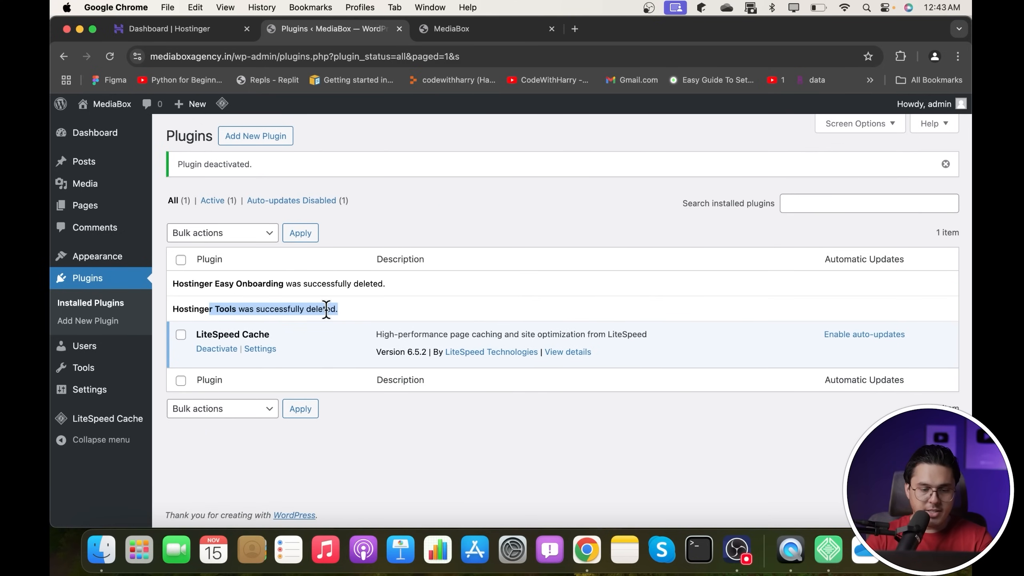
{"action": "left_click_drag", "start_coordinate": [206, 334], "coordinate": [283, 335]}
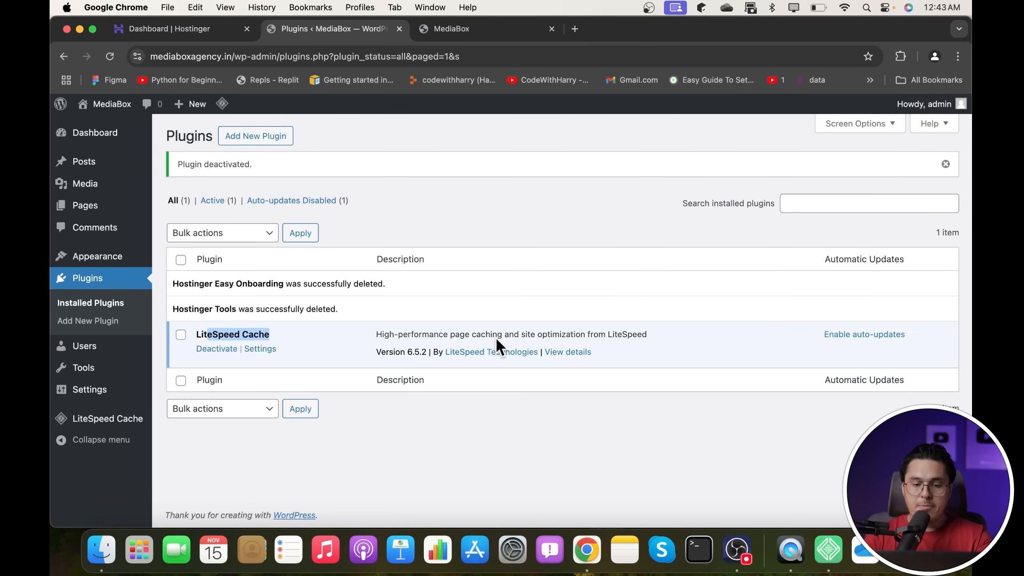
{"action": "left_click_drag", "start_coordinate": [476, 334], "coordinate": [688, 313]}
{"action": "left_click", "coordinate": [628, 329]}
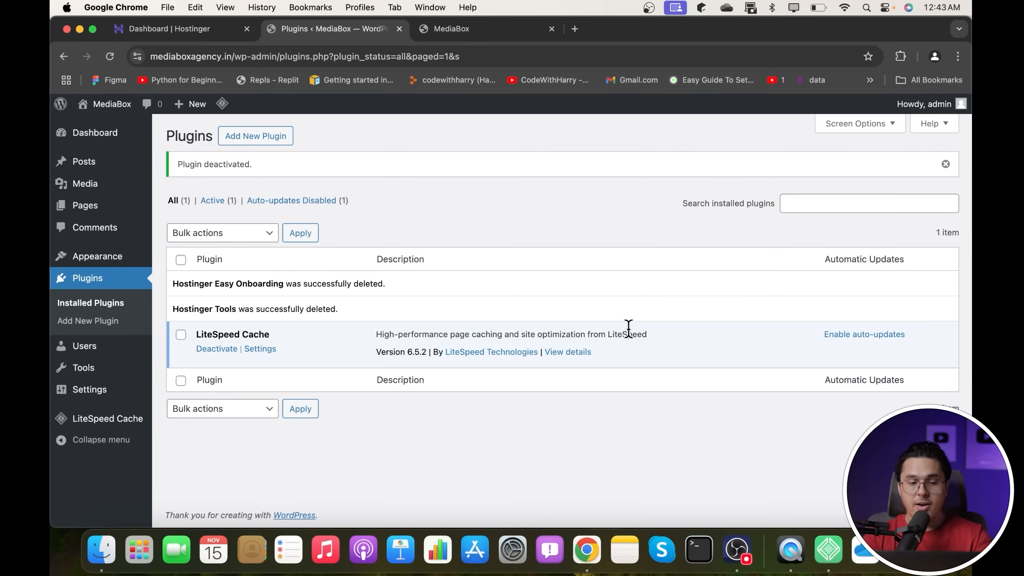
- Search the plugin directory for 'yosast', then install and activate Yoast SEO
{"action": "left_click", "coordinate": [279, 142]}
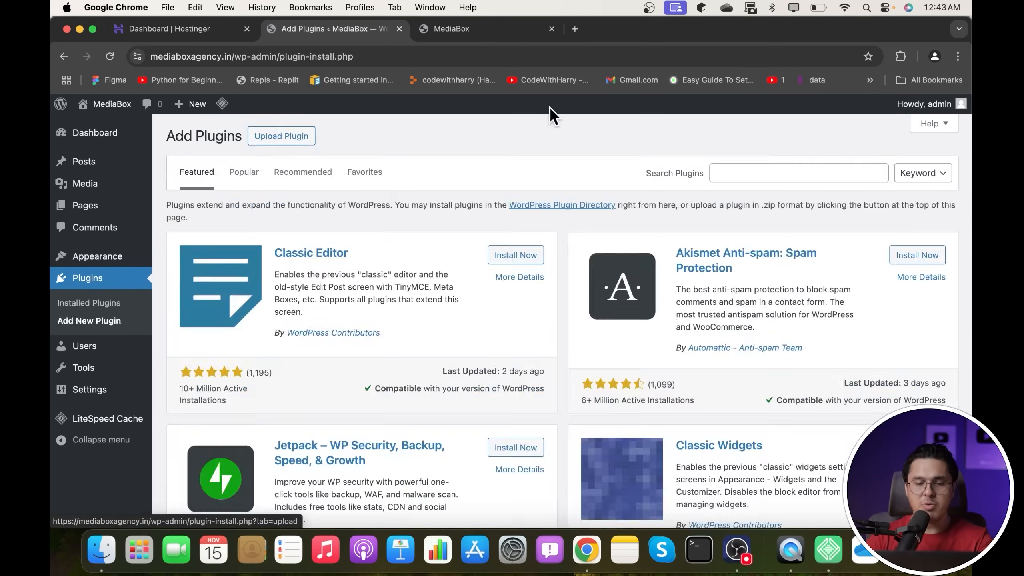
{"action": "left_click", "coordinate": [749, 170]}
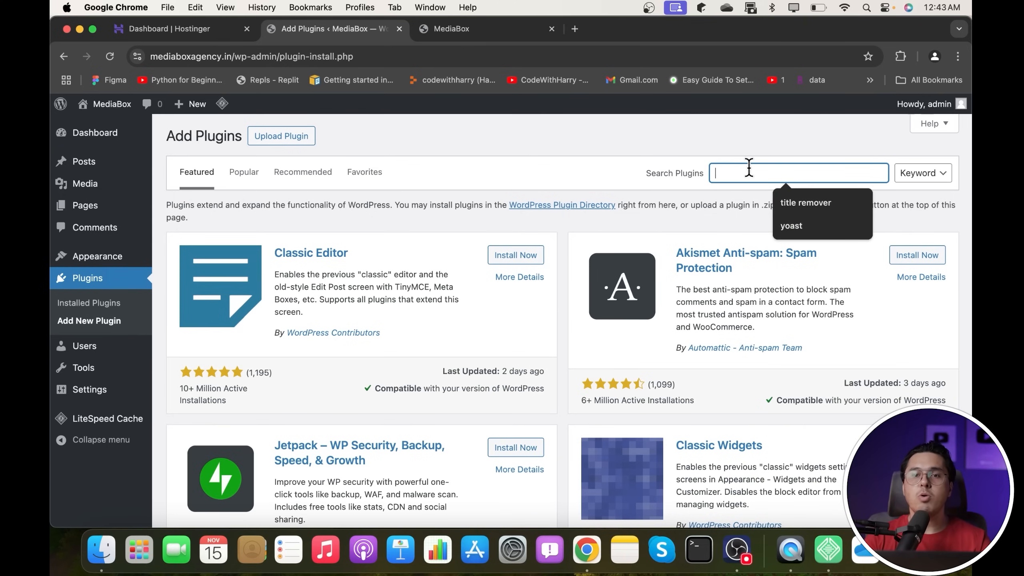
{"action": "type", "text": "yost"}
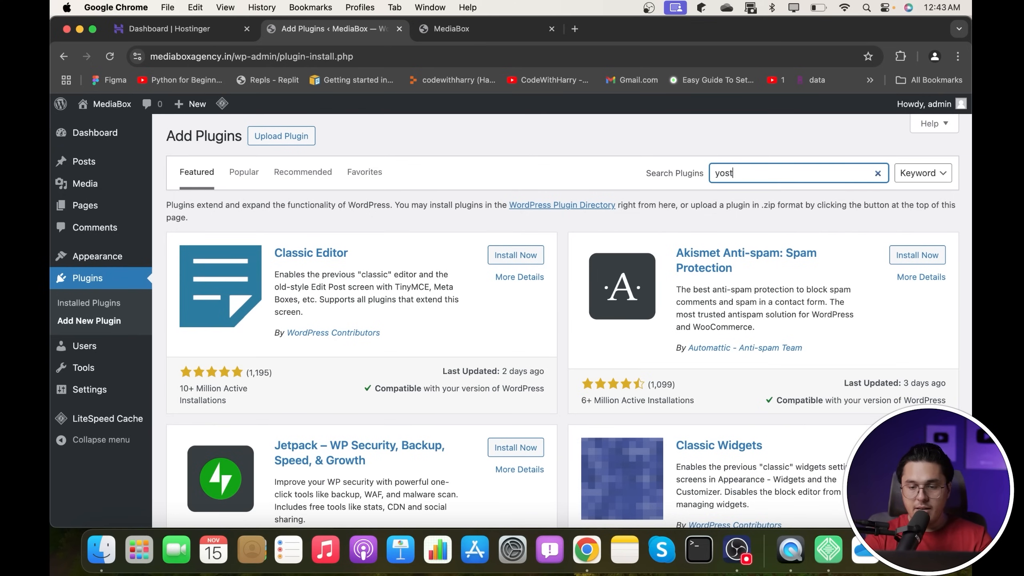
{"action": "type", "text": "ast"}
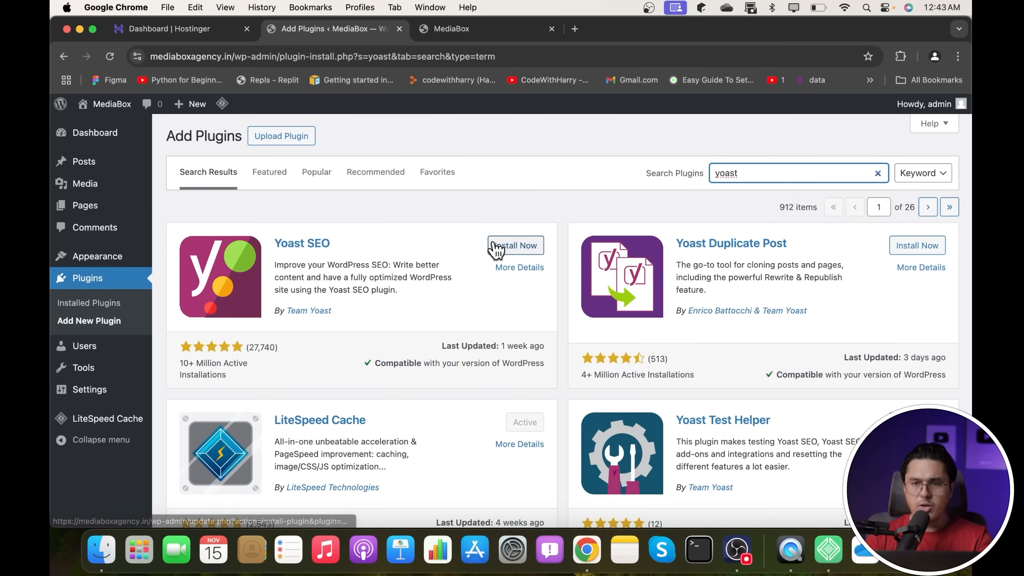
{"action": "left_click", "coordinate": [509, 245]}
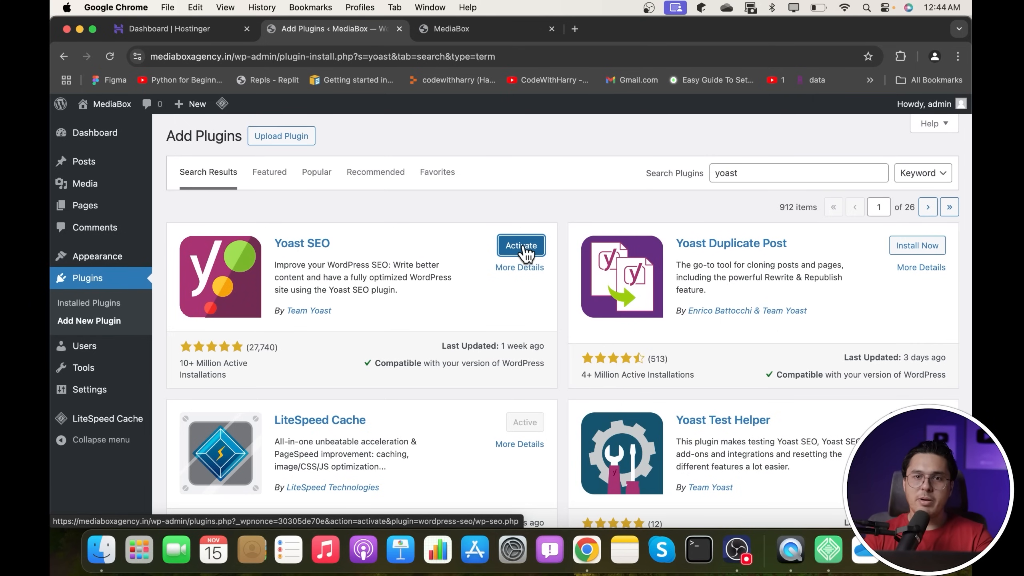
{"action": "left_click", "coordinate": [523, 252]}
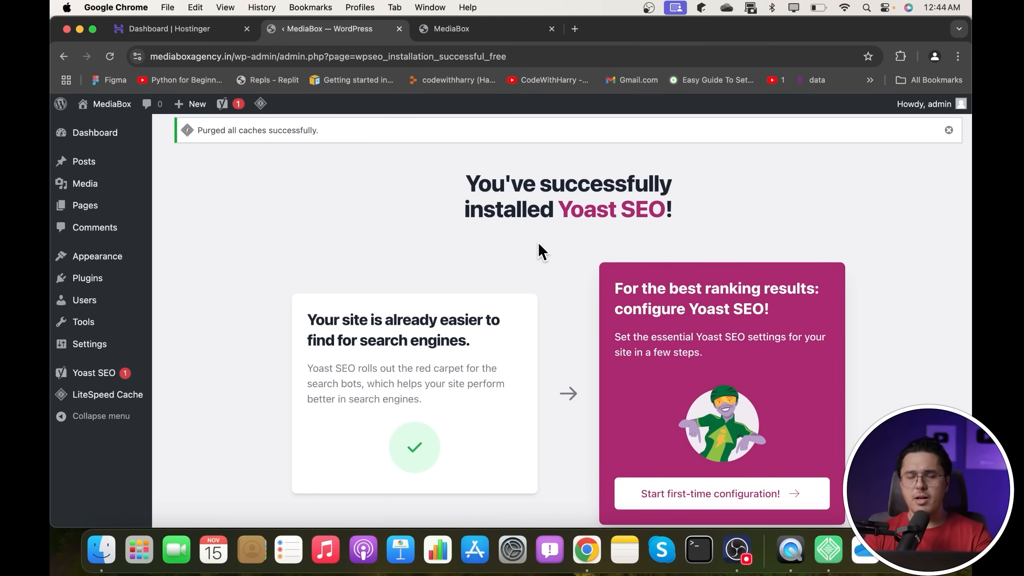
- Start Yoast SEO's first-time configuration and dismiss the Yoast AI premium offer
{"action": "scroll", "coordinate": [461, 277], "scroll_direction": "down", "scroll_amount": 2}
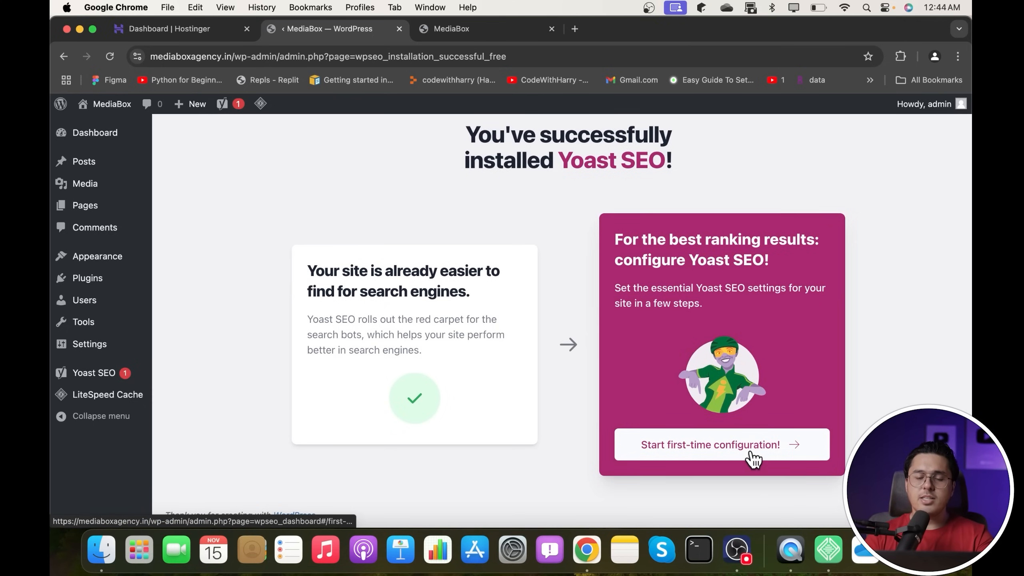
{"action": "left_click", "coordinate": [728, 460]}
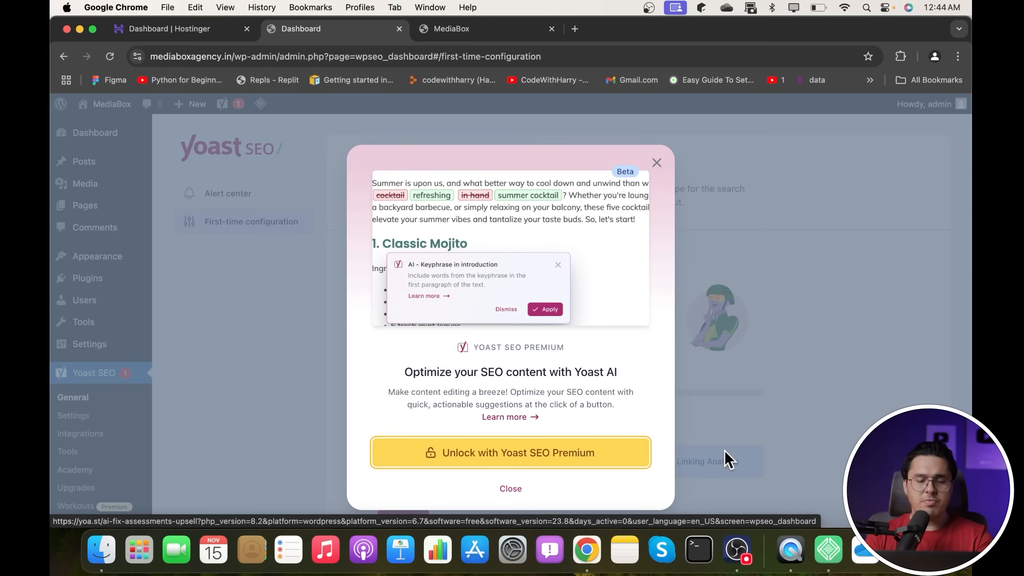
{"action": "left_click", "coordinate": [654, 160]}
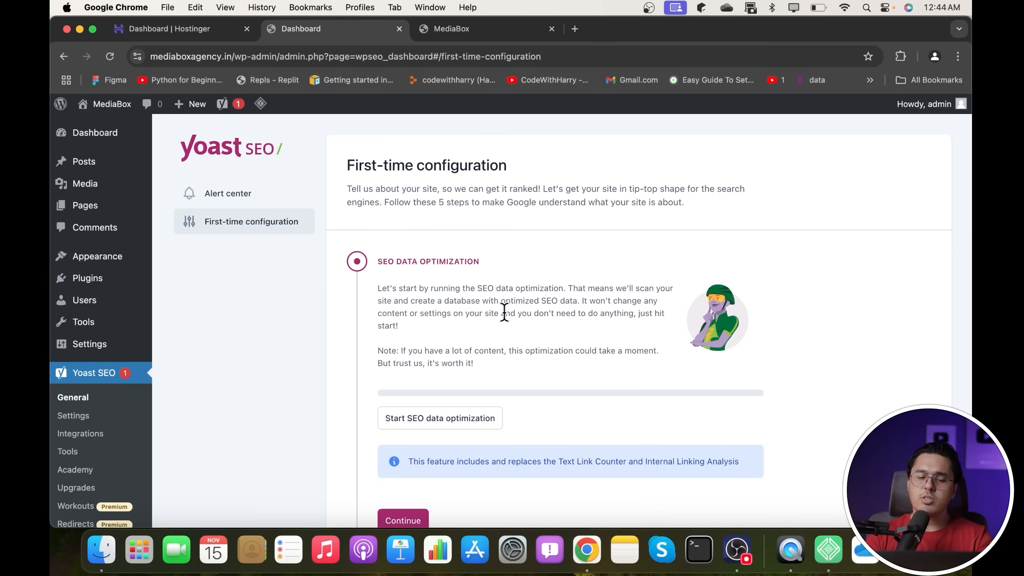
{"action": "scroll", "coordinate": [503, 314], "scroll_direction": "down", "scroll_amount": 6}
{"action": "scroll", "coordinate": [504, 314], "scroll_direction": "up", "scroll_amount": 6}
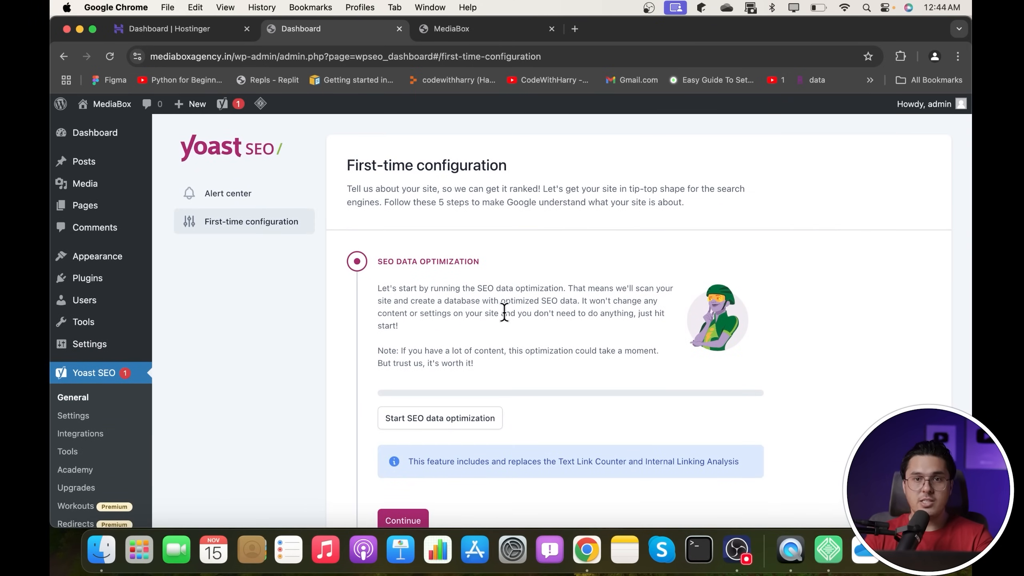
- Pass through the Yoast SEO dashboard to the Installed Plugins list and its search field
{"action": "left_click", "coordinate": [80, 369]}
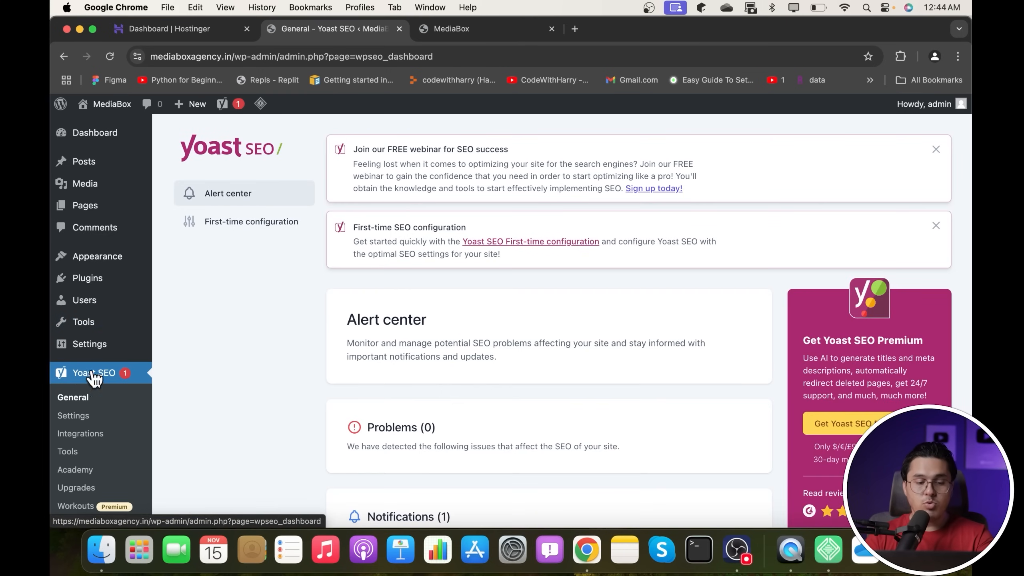
{"action": "left_click", "coordinate": [96, 289]}
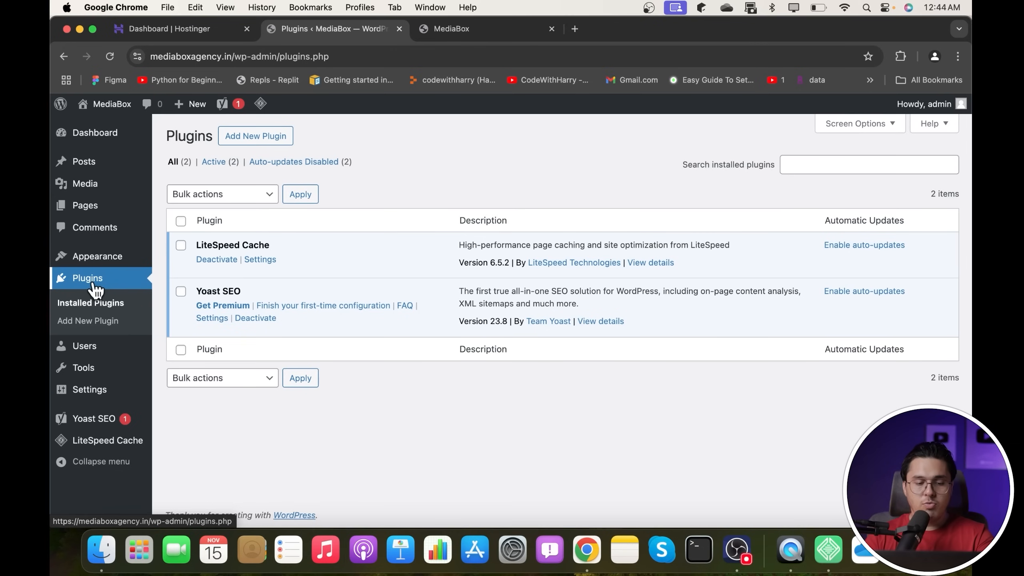
{"action": "left_click", "coordinate": [858, 162]}
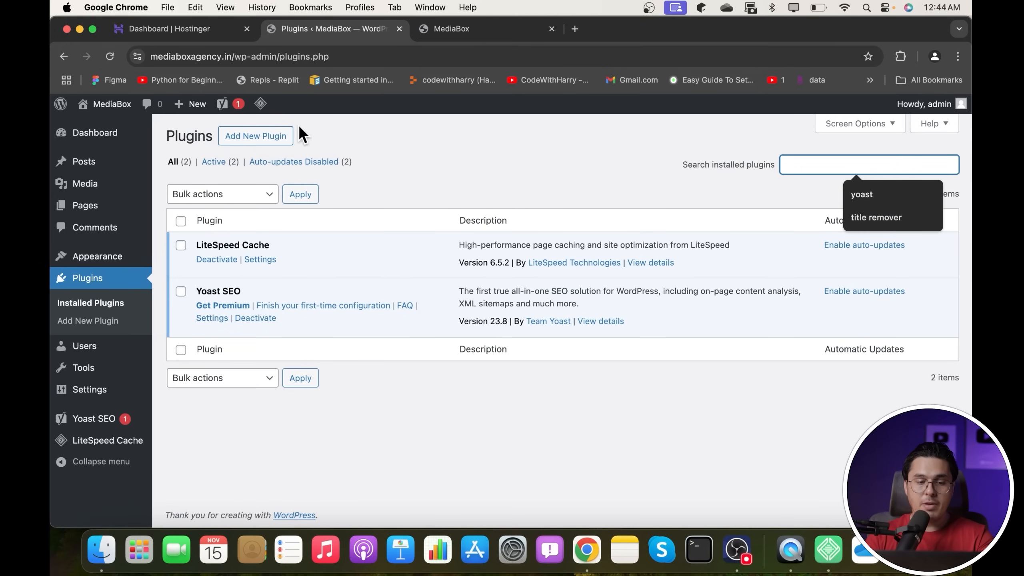
- Search the plugin directory for 'google', then install and activate Site Kit by Google
{"action": "left_click", "coordinate": [262, 136]}
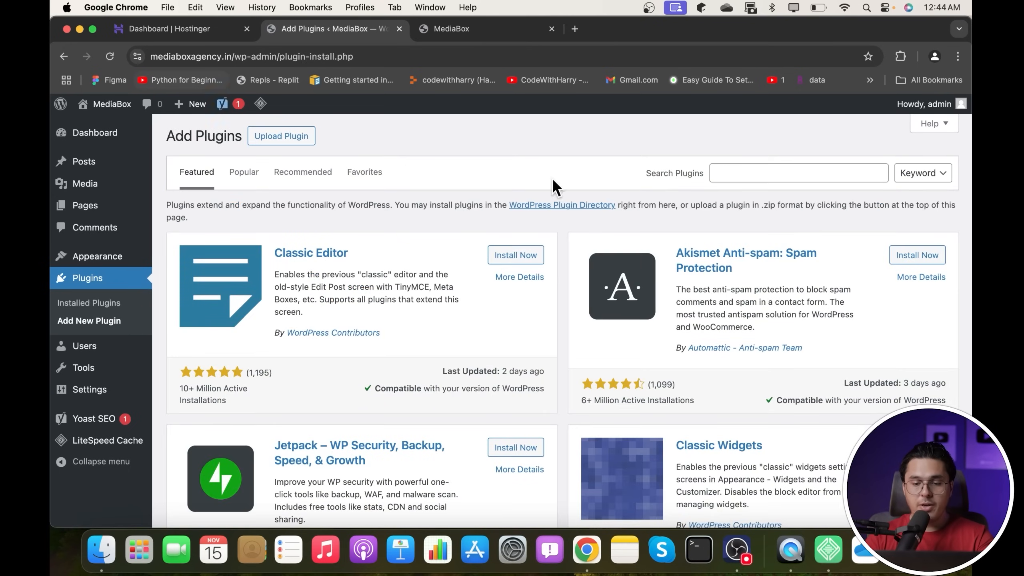
{"action": "left_click", "coordinate": [763, 168]}
{"action": "type", "text": "google"}
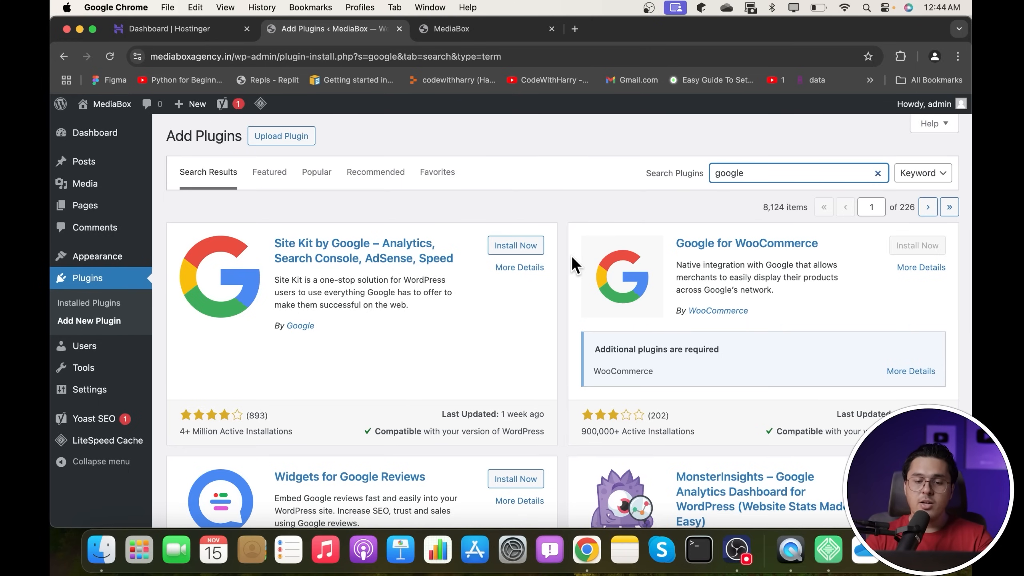
{"action": "left_click", "coordinate": [511, 246]}
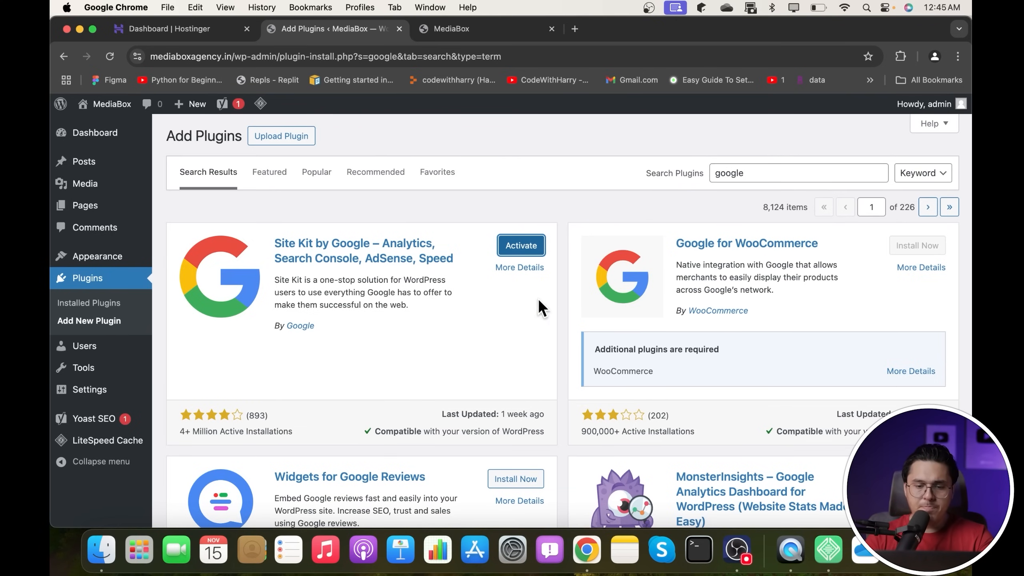
{"action": "left_click", "coordinate": [514, 250]}
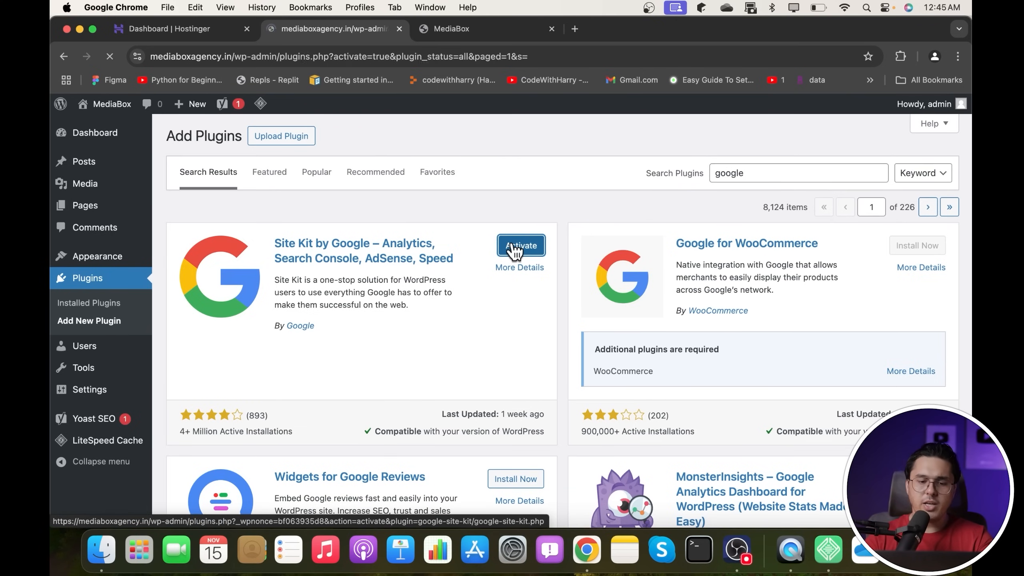
{"action": "scroll", "coordinate": [512, 241], "scroll_direction": "down", "scroll_amount": 2}
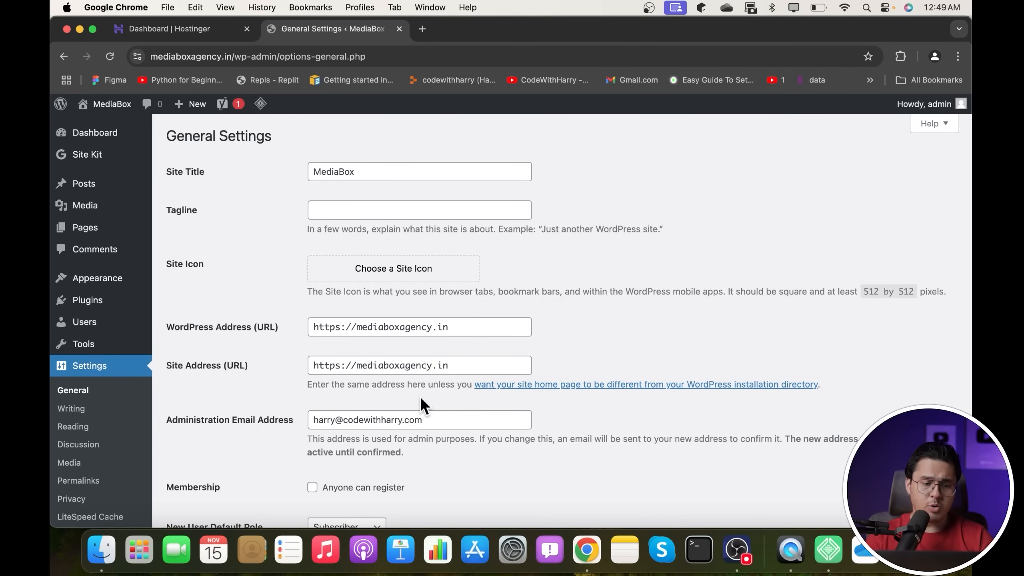
- Set Blog as the posts page in Reading settings, save, and open the Blog page editor
{"action": "left_click", "coordinate": [74, 432]}
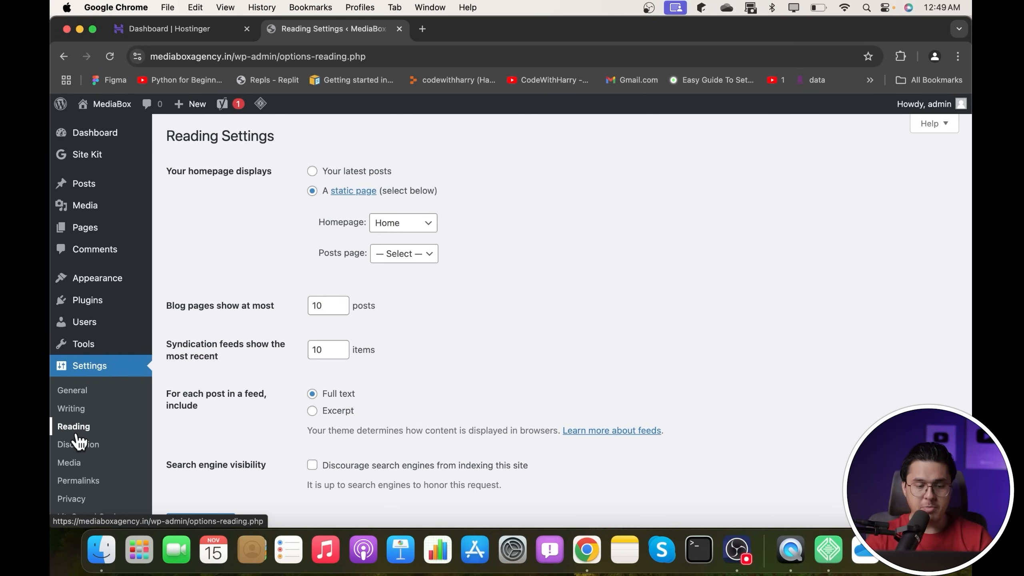
{"action": "left_click", "coordinate": [383, 257]}
{"action": "left_click", "coordinate": [393, 280]}
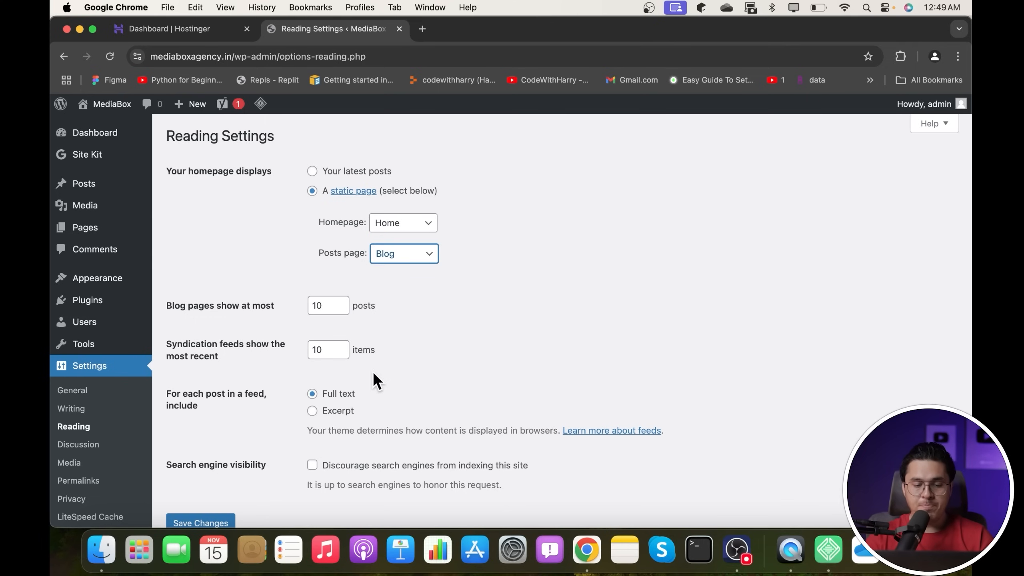
{"action": "scroll", "coordinate": [208, 490], "scroll_direction": "down", "scroll_amount": 3}
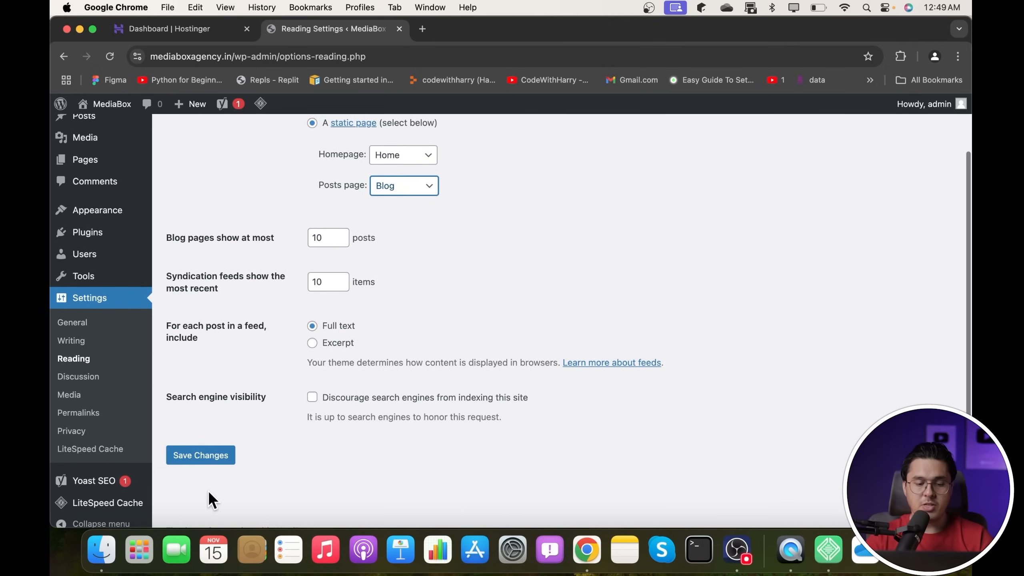
{"action": "left_click", "coordinate": [210, 454]}
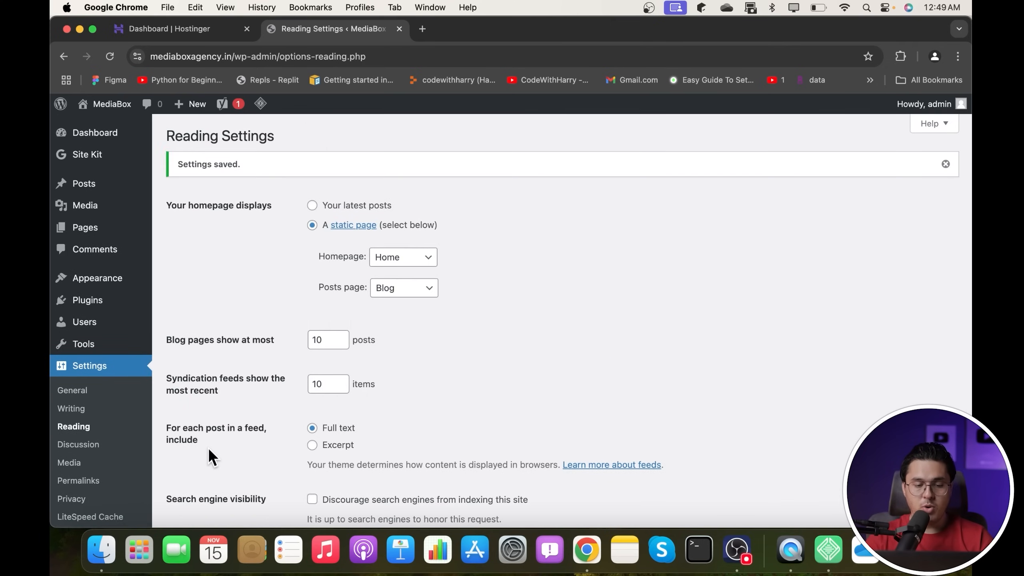
{"action": "left_click", "coordinate": [86, 229]}
{"action": "left_click", "coordinate": [204, 283]}
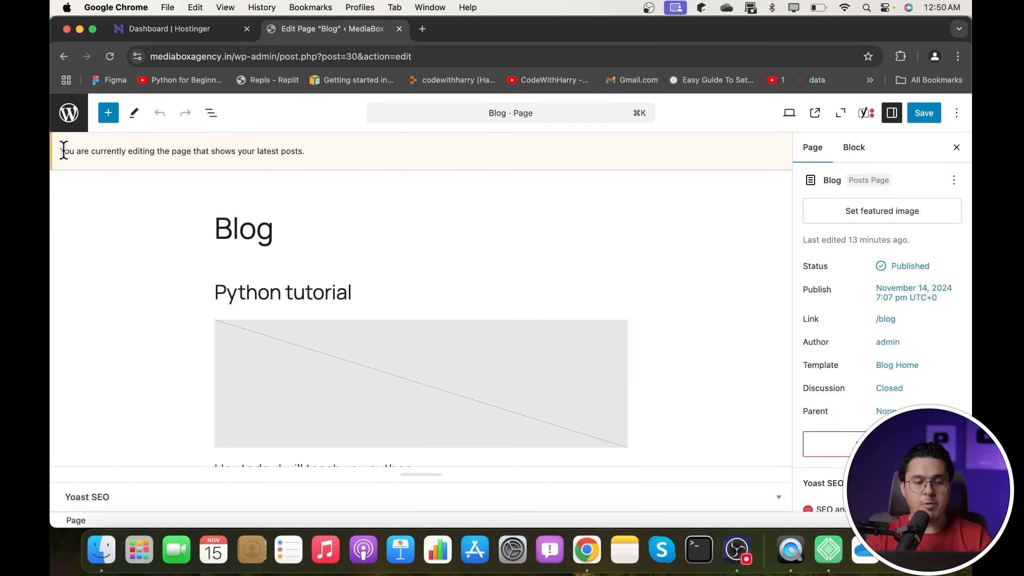
- Select the Post Template block inside the Blog page's Query Loop and delete it
{"action": "left_click_drag", "start_coordinate": [60, 151], "coordinate": [312, 153]}
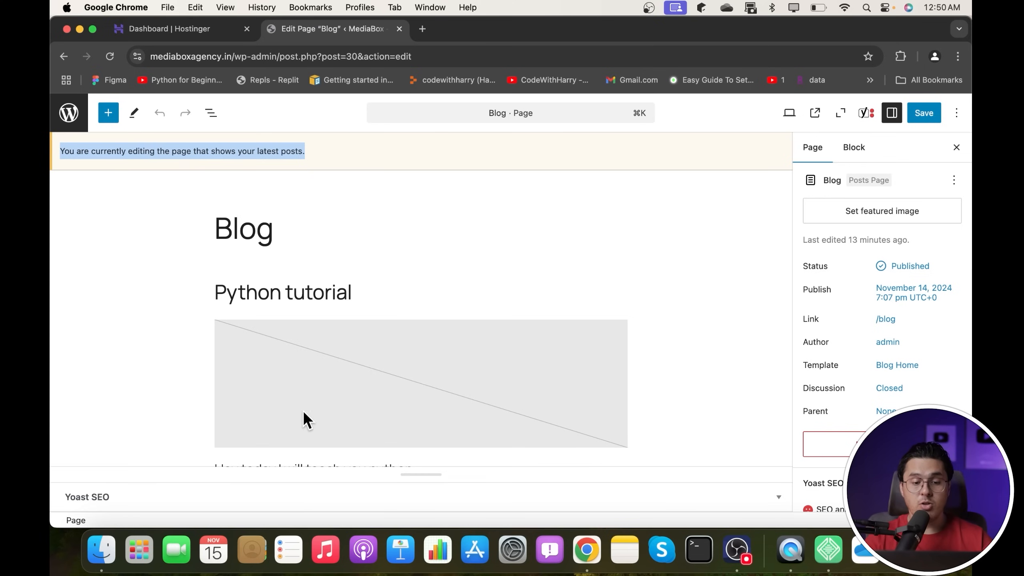
{"action": "left_click", "coordinate": [311, 462]}
{"action": "scroll", "coordinate": [311, 462], "scroll_direction": "down", "scroll_amount": 4}
{"action": "scroll", "coordinate": [509, 363], "scroll_direction": "up", "scroll_amount": 4}
{"action": "left_click", "coordinate": [537, 288]}
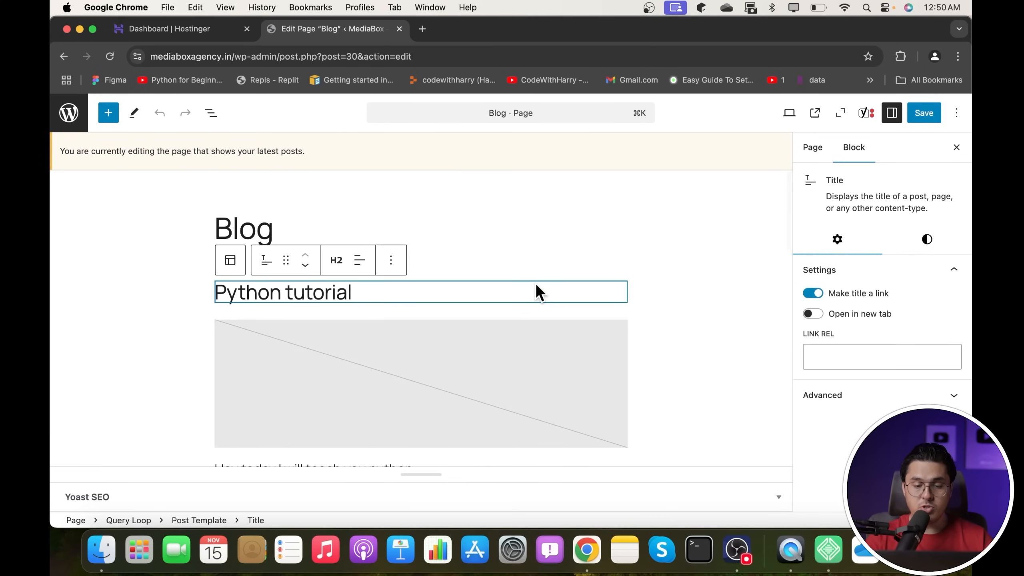
{"action": "left_click", "coordinate": [581, 252]}
{"action": "left_click", "coordinate": [583, 383]}
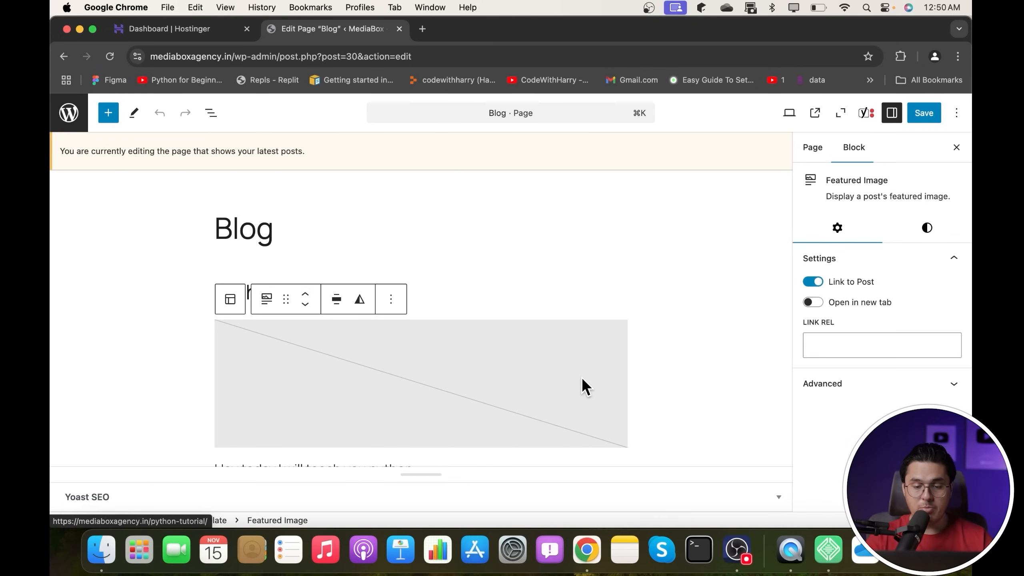
{"action": "left_click", "coordinate": [599, 311]}
{"action": "key", "text": "BackSpace"}
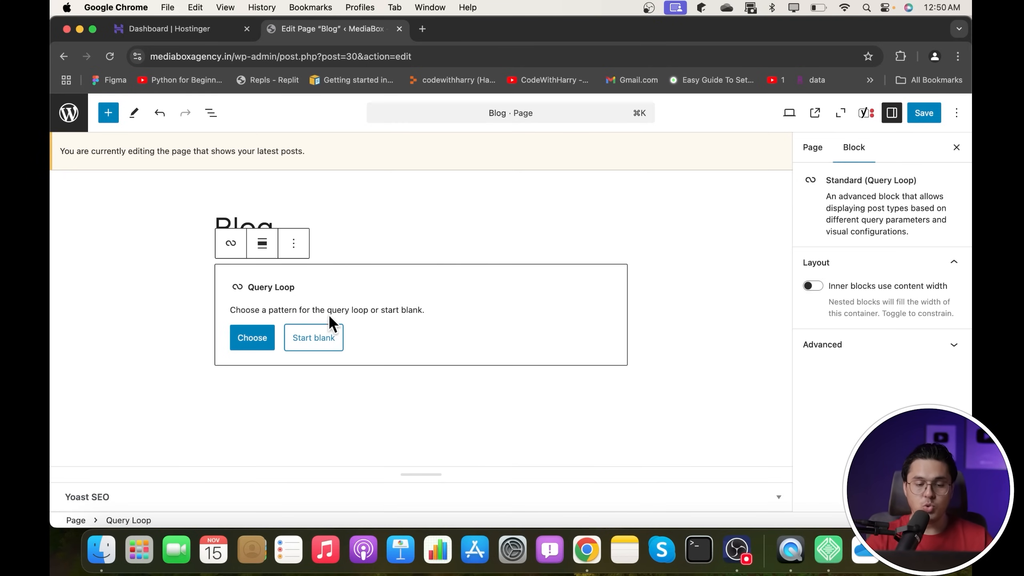
- Browse the Query Loop patterns and apply the compact title-and-date list pattern
{"action": "left_click", "coordinate": [240, 341]}
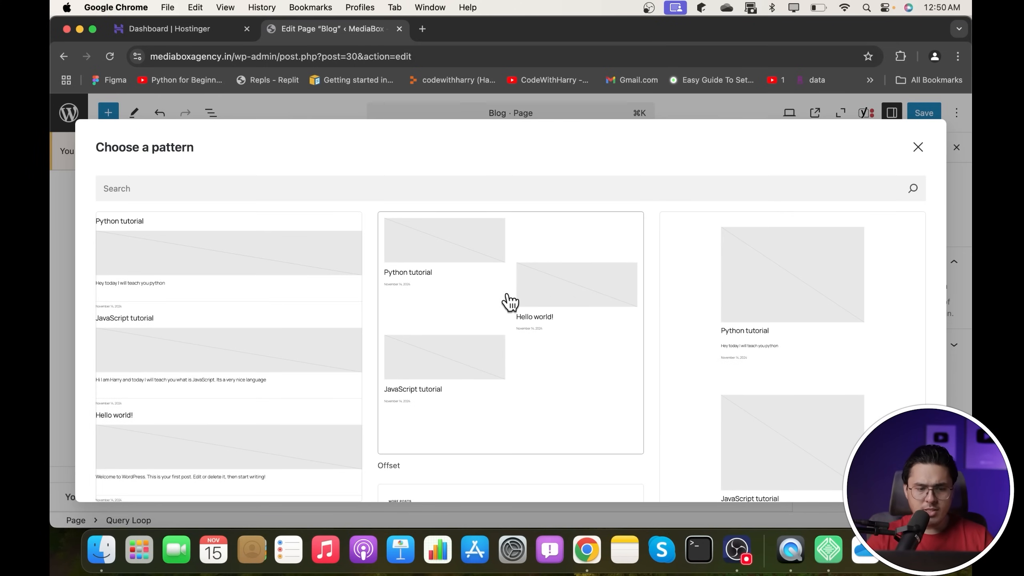
{"action": "scroll", "coordinate": [754, 276], "scroll_direction": "down", "scroll_amount": 6}
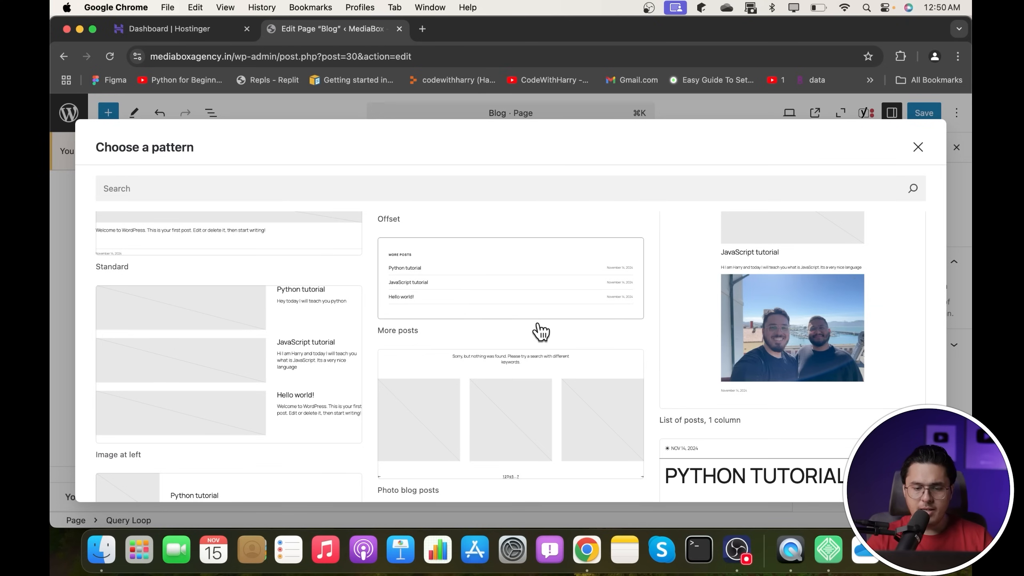
{"action": "scroll", "coordinate": [540, 333], "scroll_direction": "down", "scroll_amount": 3}
{"action": "scroll", "coordinate": [425, 320], "scroll_direction": "down", "scroll_amount": 8}
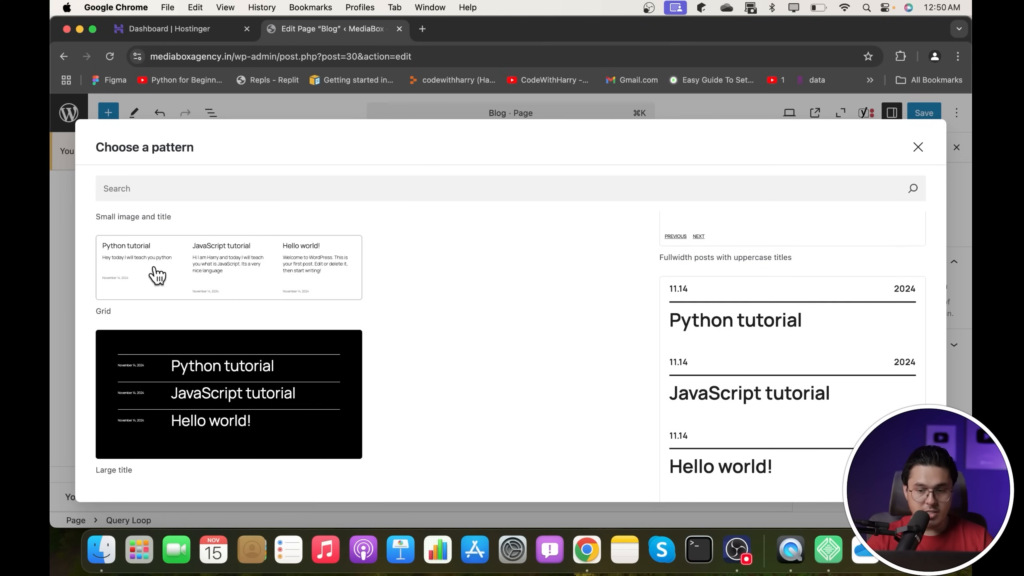
{"action": "scroll", "coordinate": [550, 403], "scroll_direction": "down", "scroll_amount": 2}
{"action": "scroll", "coordinate": [550, 403], "scroll_direction": "up", "scroll_amount": 3}
{"action": "scroll", "coordinate": [551, 402], "scroll_direction": "up", "scroll_amount": 6}
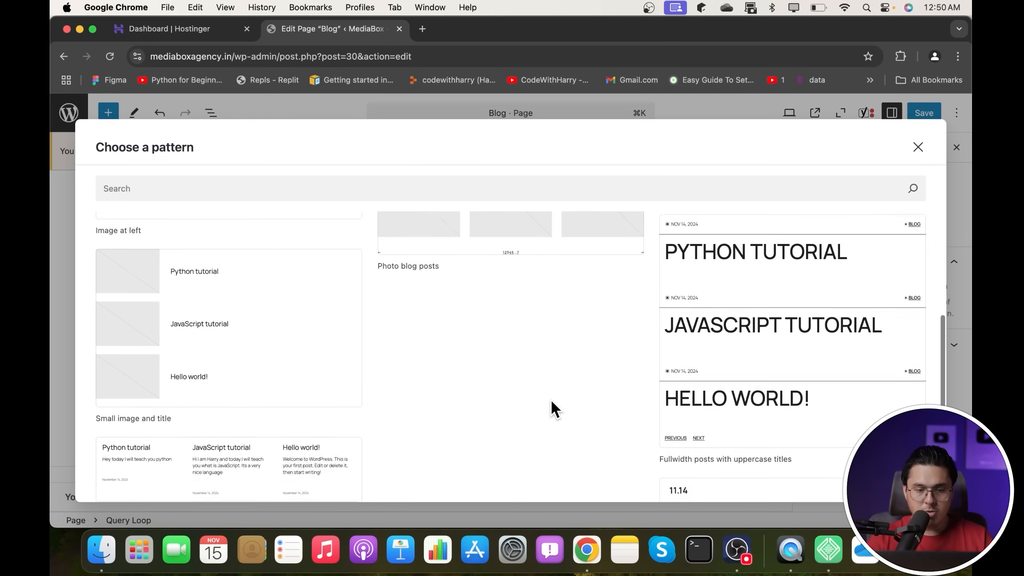
{"action": "scroll", "coordinate": [551, 407], "scroll_direction": "up", "scroll_amount": 3}
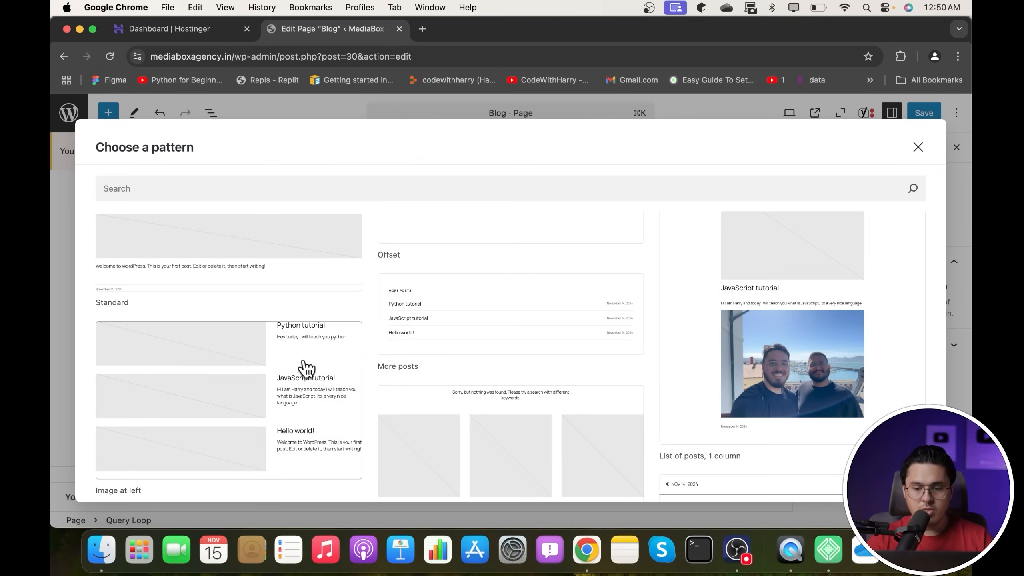
{"action": "scroll", "coordinate": [411, 359], "scroll_direction": "up", "scroll_amount": 5}
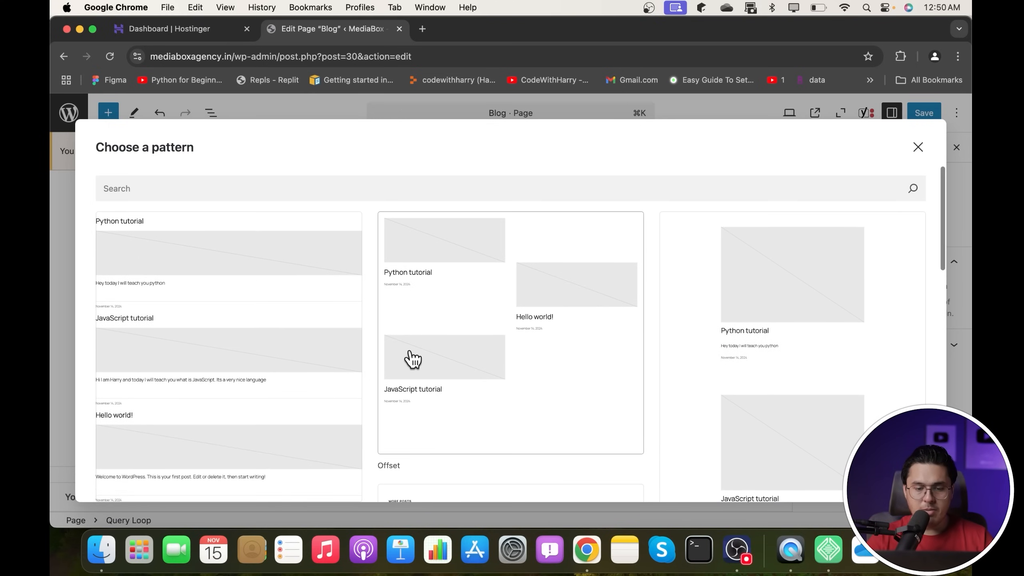
{"action": "scroll", "coordinate": [406, 359], "scroll_direction": "down", "scroll_amount": 4}
{"action": "left_click", "coordinate": [464, 414]}
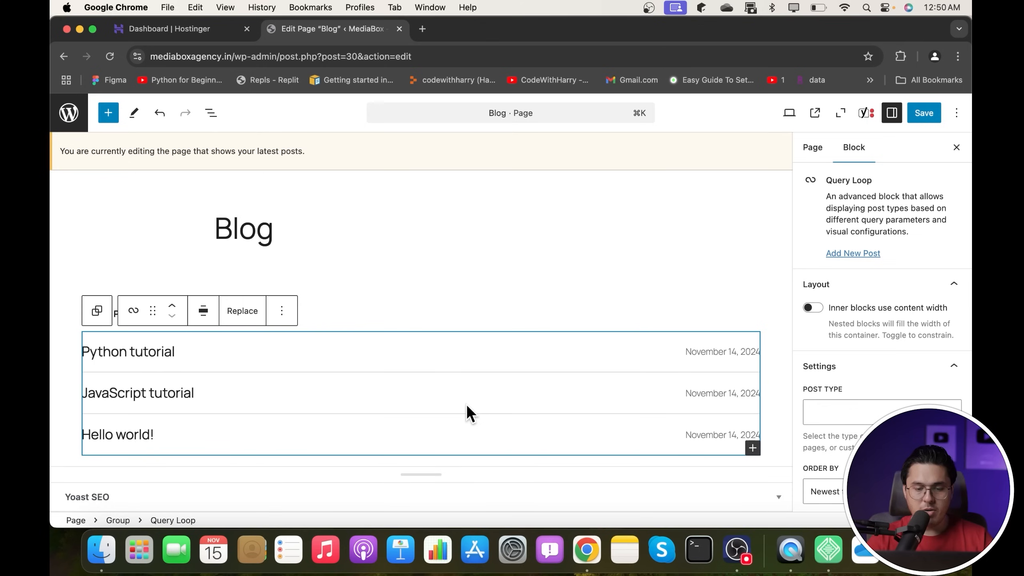
- Save the Blog page and view the live /blog/ page in its new tab
{"action": "scroll", "coordinate": [826, 444], "scroll_direction": "down", "scroll_amount": 1}
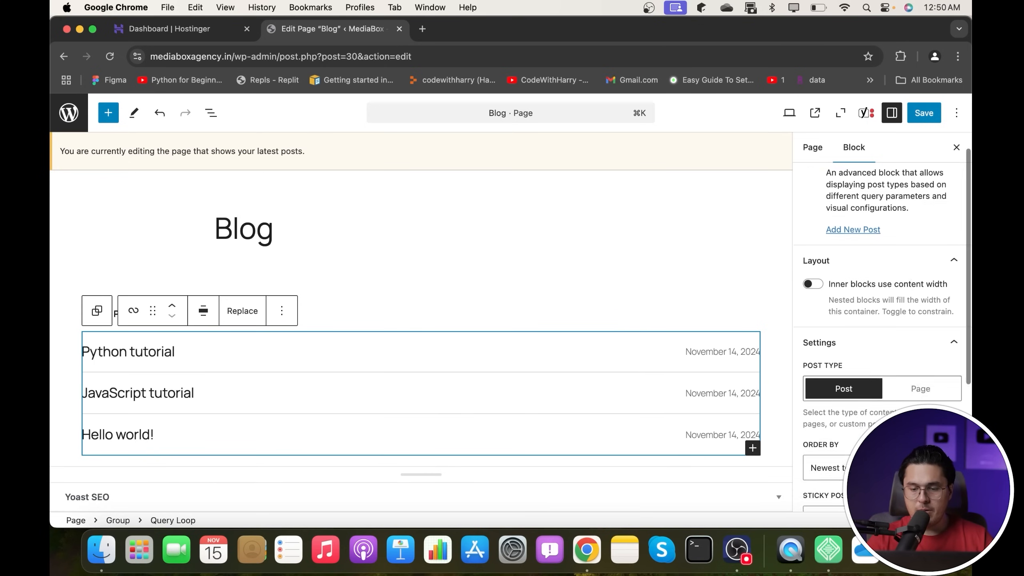
{"action": "scroll", "coordinate": [887, 282], "scroll_direction": "down", "scroll_amount": 5}
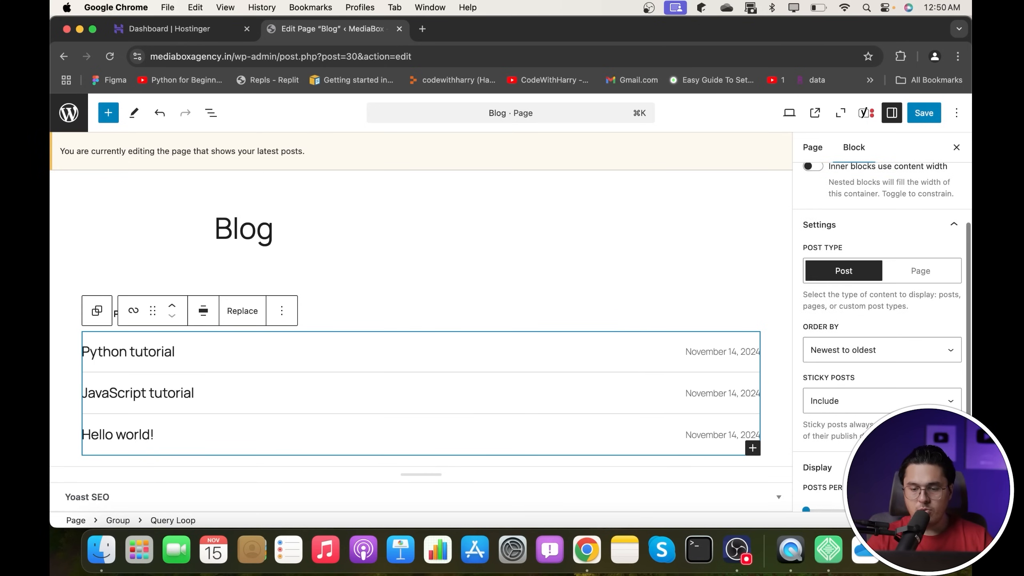
{"action": "left_click", "coordinate": [923, 121]}
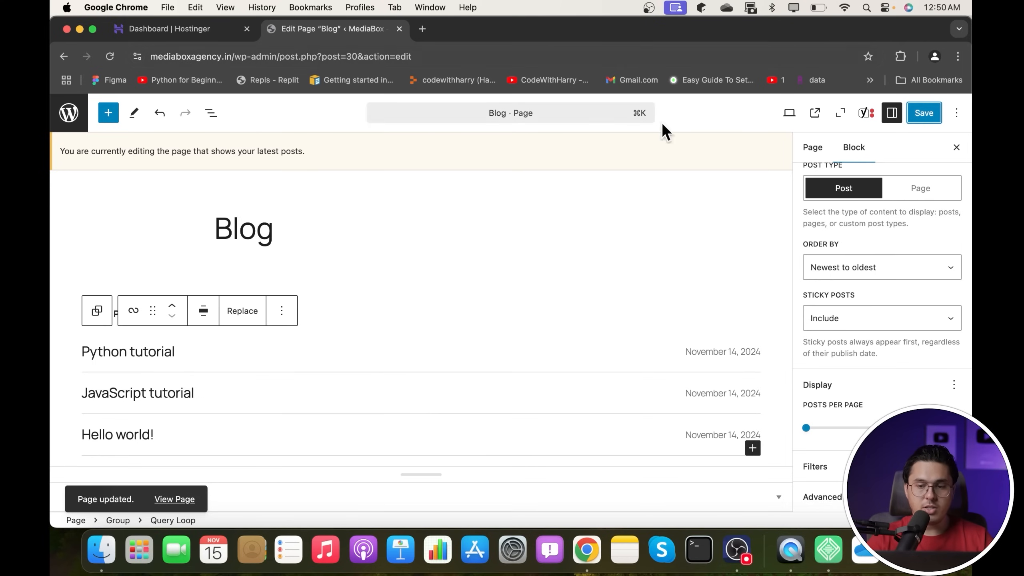
{"action": "left_click", "coordinate": [170, 500]}
{"action": "left_click", "coordinate": [457, 29]}
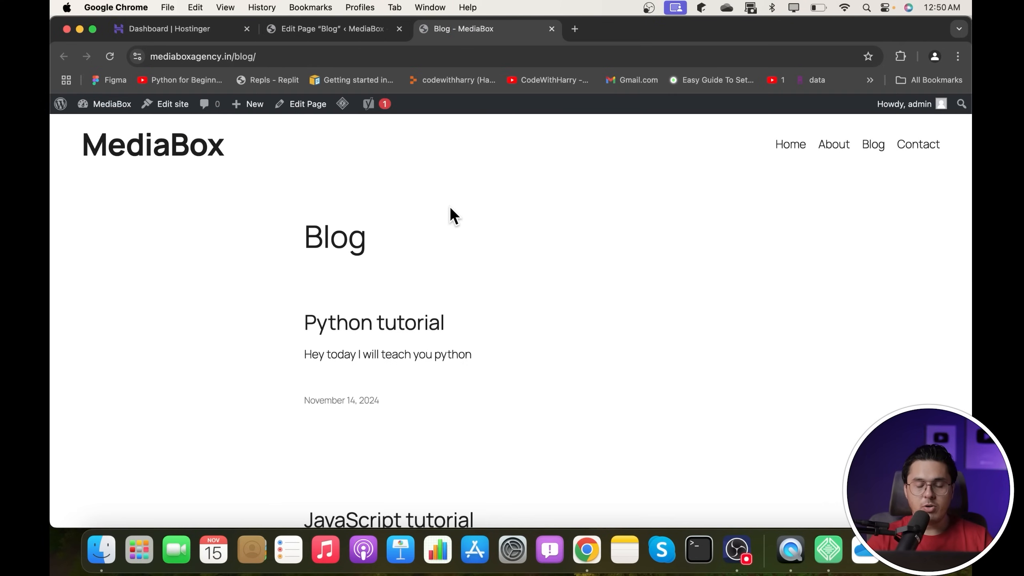
- Compare editor and live Blog page, opening the Python tutorial post and returning
{"action": "scroll", "coordinate": [450, 215], "scroll_direction": "down", "scroll_amount": 5}
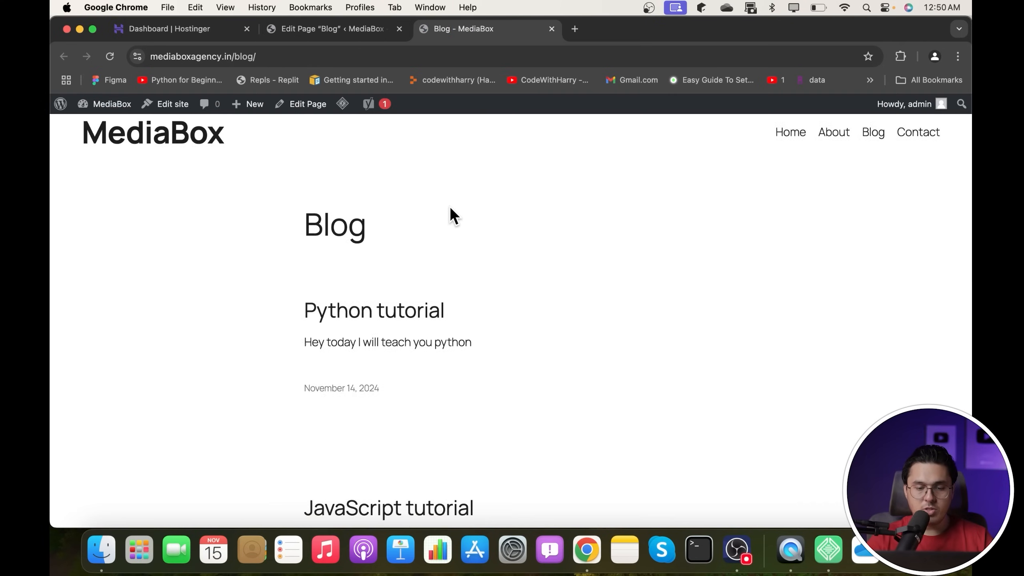
{"action": "left_click", "coordinate": [360, 30]}
{"action": "left_click", "coordinate": [496, 30]}
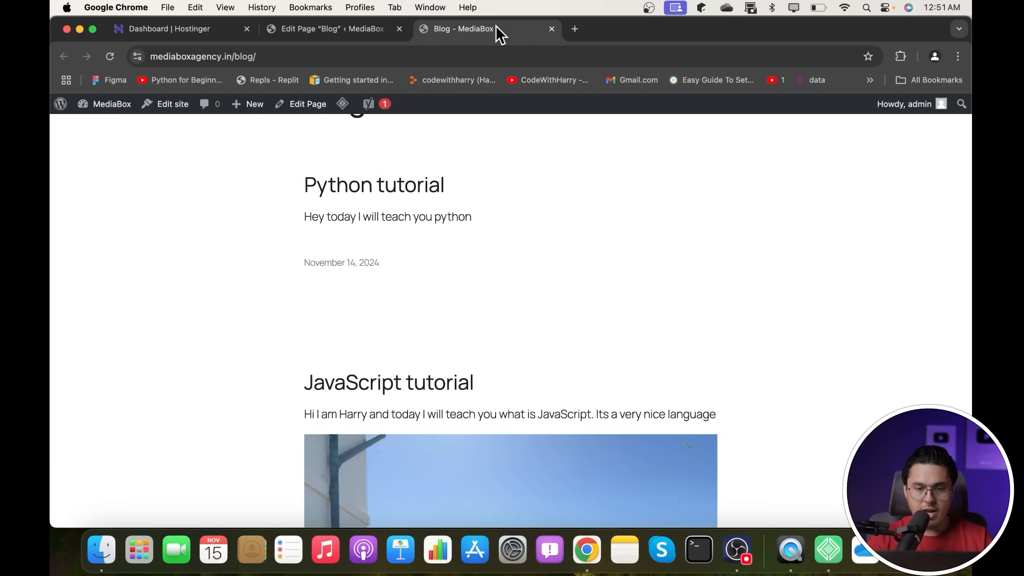
{"action": "left_click", "coordinate": [399, 182]}
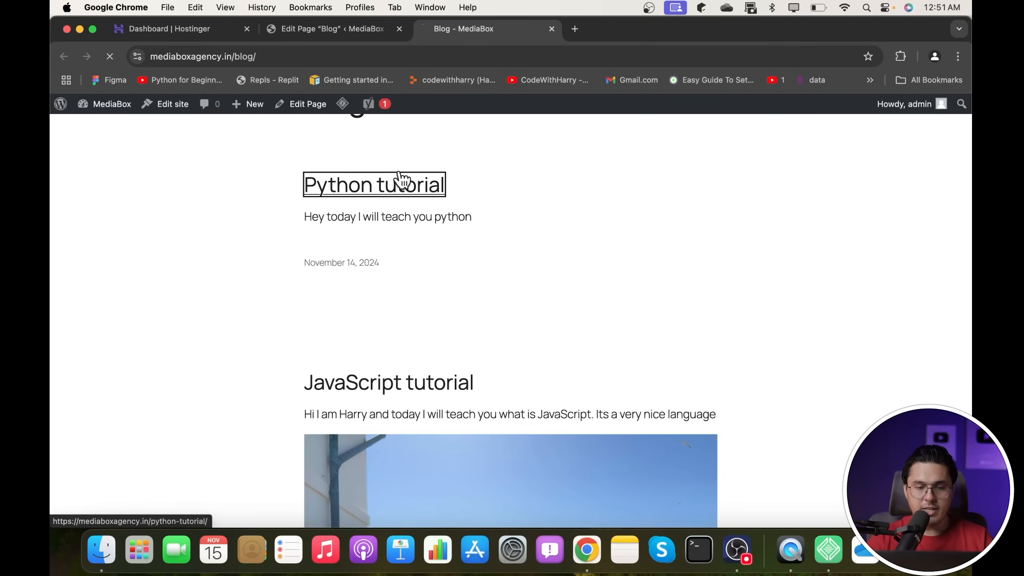
{"action": "left_click", "coordinate": [64, 56]}
- Reload the live blog page, then return to the Blog page block editor
{"action": "scroll", "coordinate": [428, 347], "scroll_direction": "down", "scroll_amount": 3}
{"action": "scroll", "coordinate": [426, 347], "scroll_direction": "down", "scroll_amount": 10}
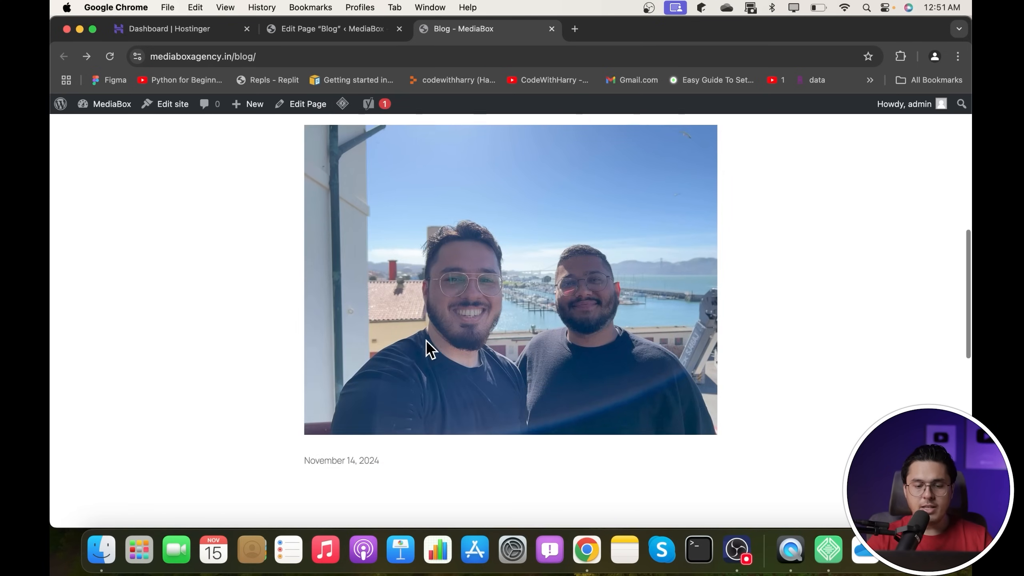
{"action": "scroll", "coordinate": [427, 346], "scroll_direction": "up", "scroll_amount": 12}
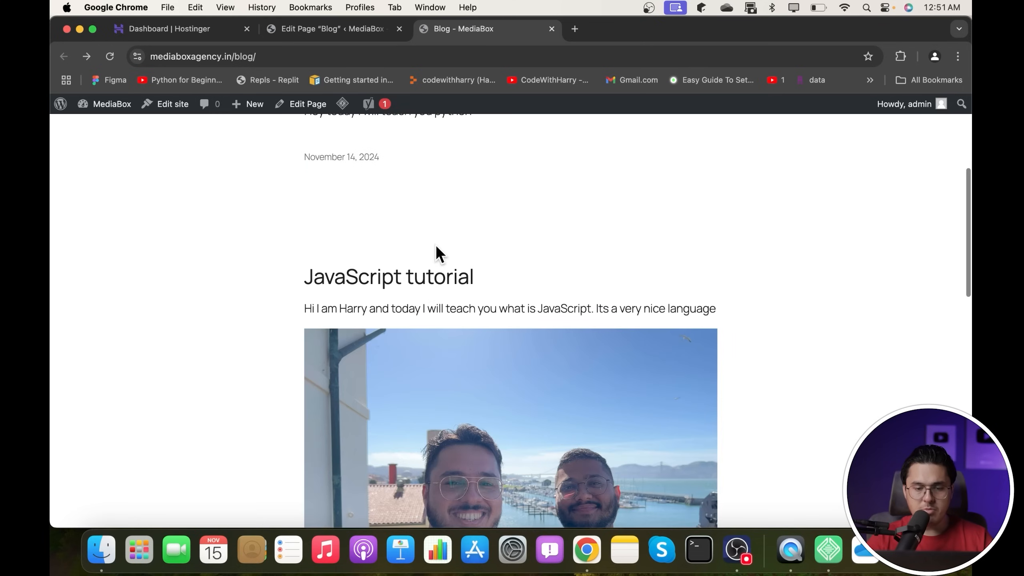
{"action": "left_click", "coordinate": [368, 37]}
{"action": "left_click", "coordinate": [460, 29]}
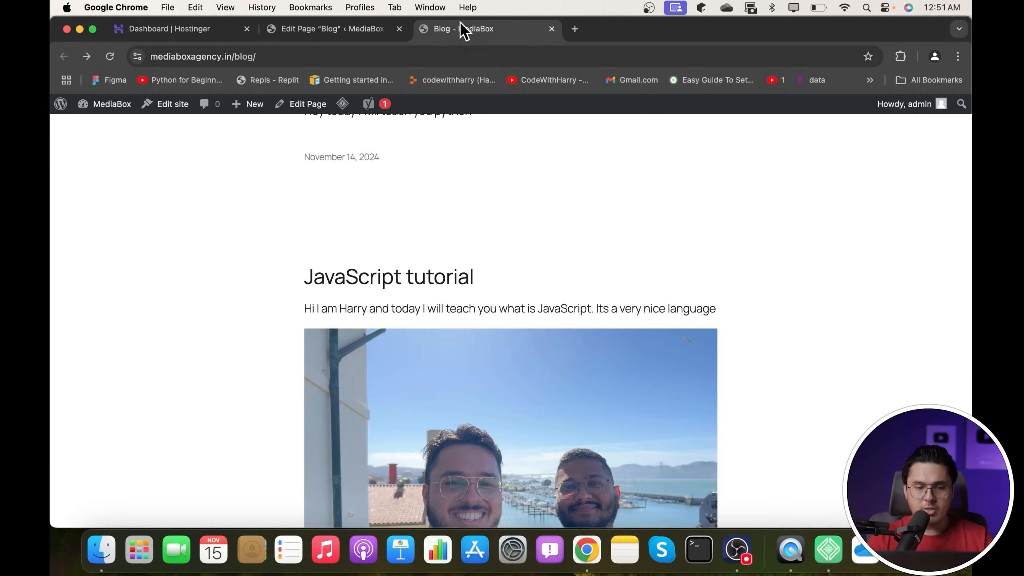
{"action": "left_click", "coordinate": [110, 59]}
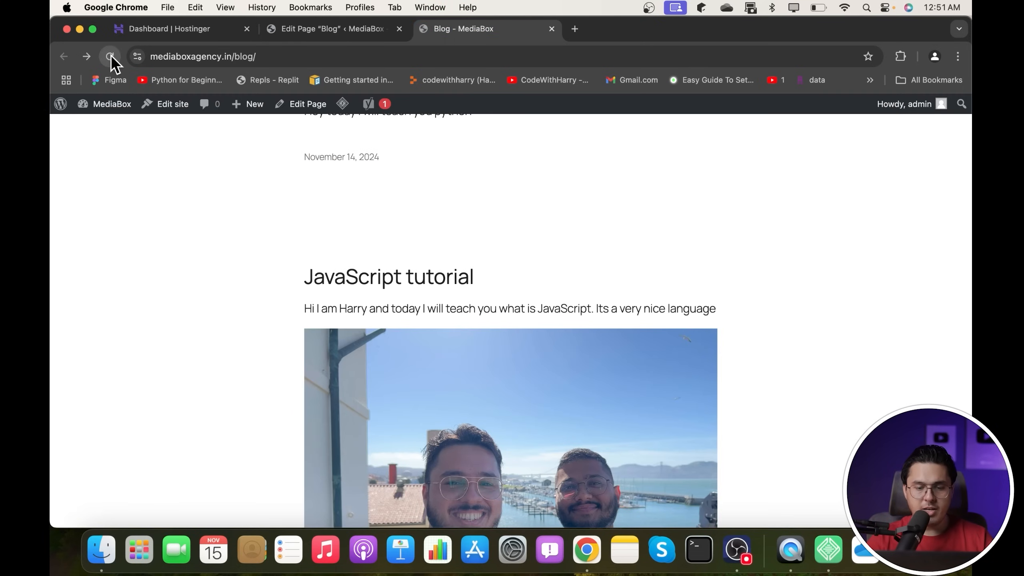
{"action": "left_click", "coordinate": [339, 25]}
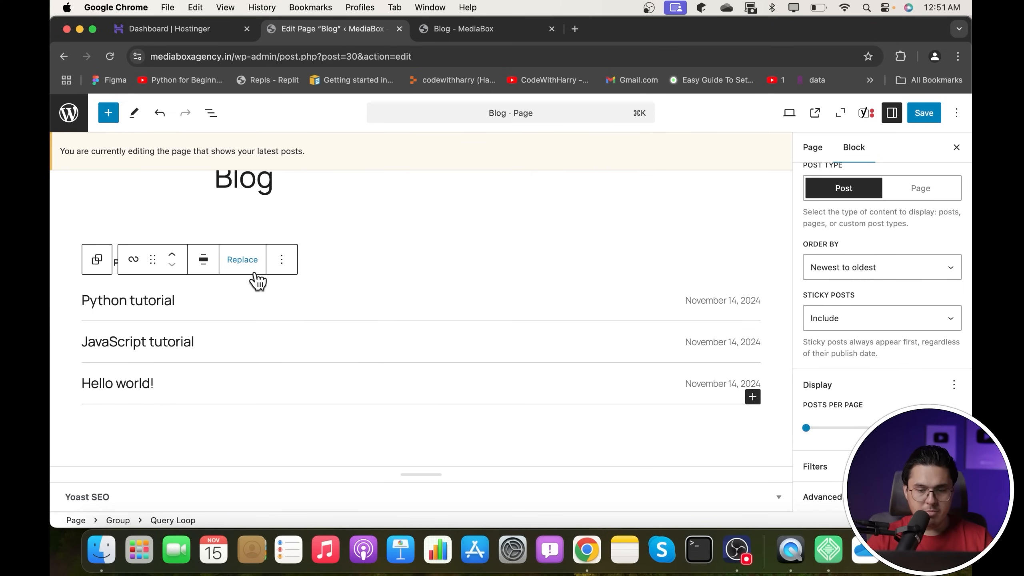
- Select the Post Template block and save the Blog Home template changes
{"action": "left_click", "coordinate": [290, 347]}
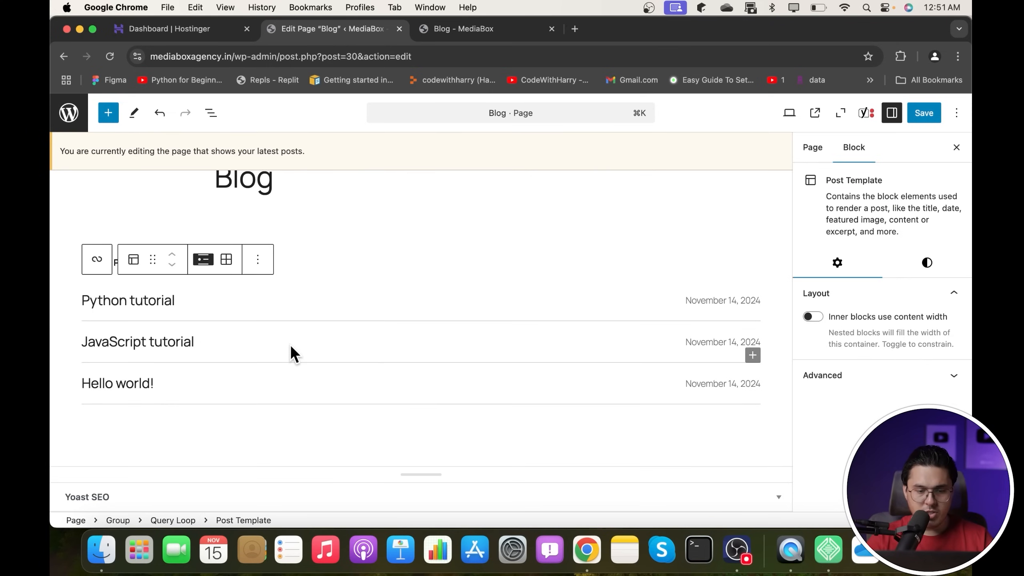
{"action": "left_click", "coordinate": [857, 384]}
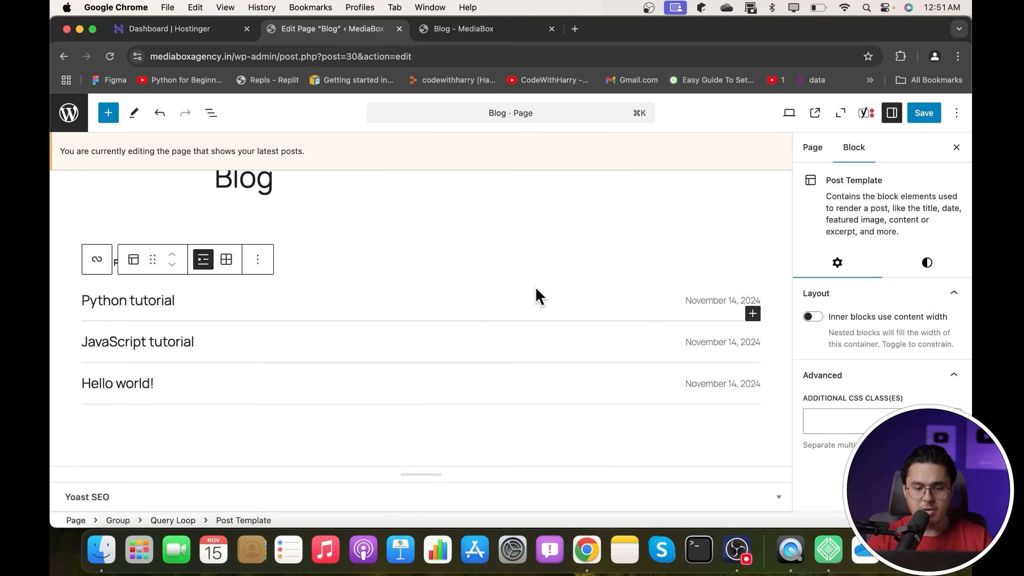
{"action": "left_click", "coordinate": [269, 265]}
{"action": "left_click", "coordinate": [911, 113]}
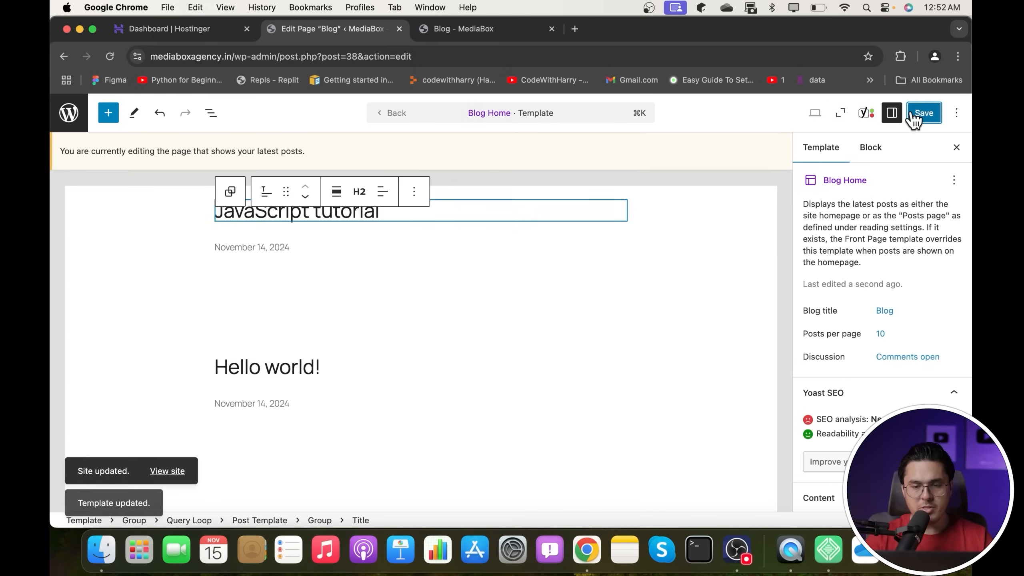
- Reload the live Blog page to check that it lists only post titles and dates
{"action": "left_click", "coordinate": [500, 29]}
{"action": "left_click", "coordinate": [109, 56]}
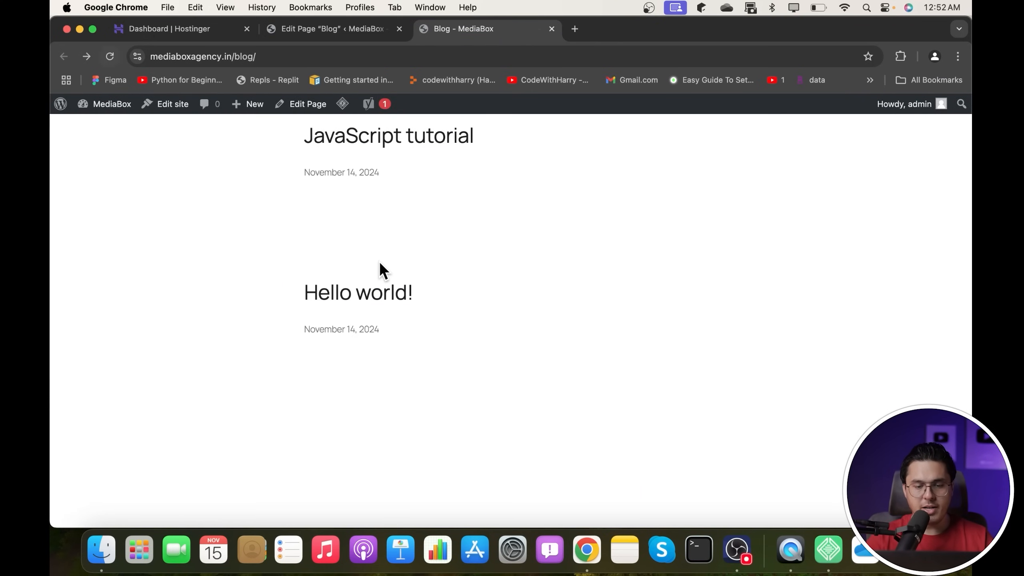
{"action": "scroll", "coordinate": [379, 261], "scroll_direction": "down", "scroll_amount": 5}
{"action": "scroll", "coordinate": [379, 261], "scroll_direction": "up", "scroll_amount": 13}
{"action": "scroll", "coordinate": [379, 261], "scroll_direction": "down", "scroll_amount": 3}
{"action": "scroll", "coordinate": [379, 260], "scroll_direction": "down", "scroll_amount": 1}
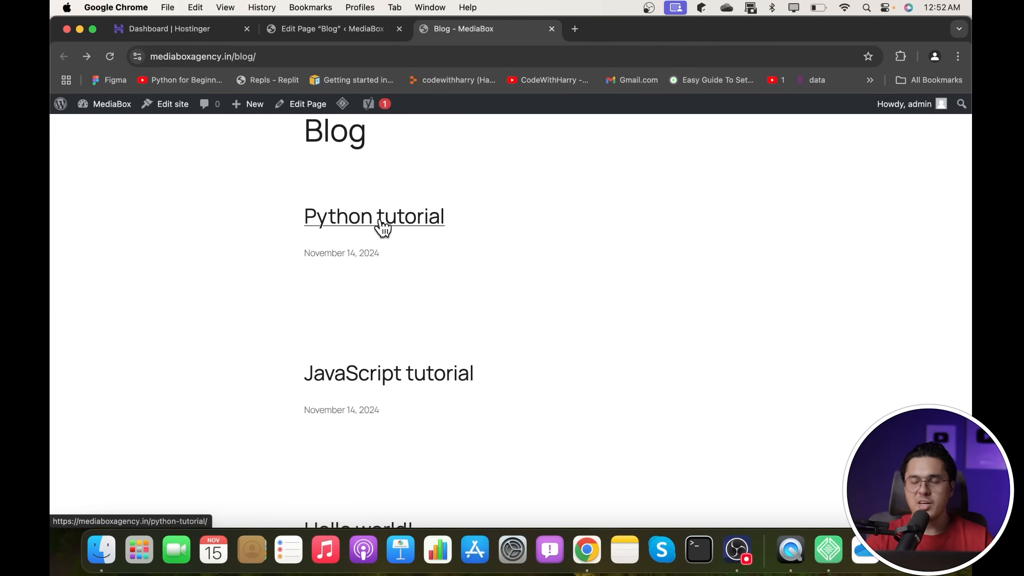
- Back in the Blog Home template editor, select the enclosing Query Loop block
{"action": "left_click", "coordinate": [343, 29]}
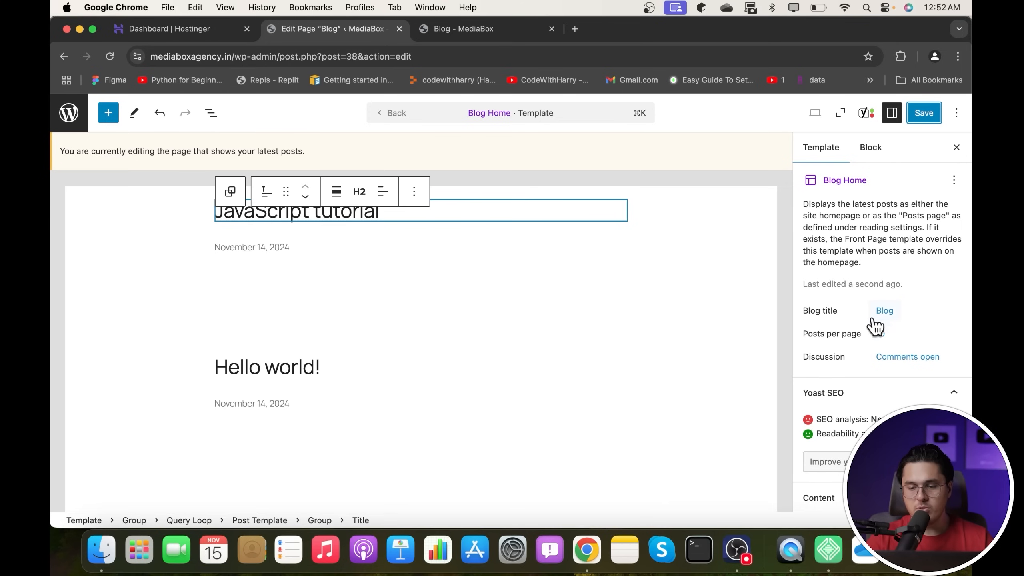
{"action": "left_click", "coordinate": [883, 312]}
{"action": "left_click", "coordinate": [882, 314]}
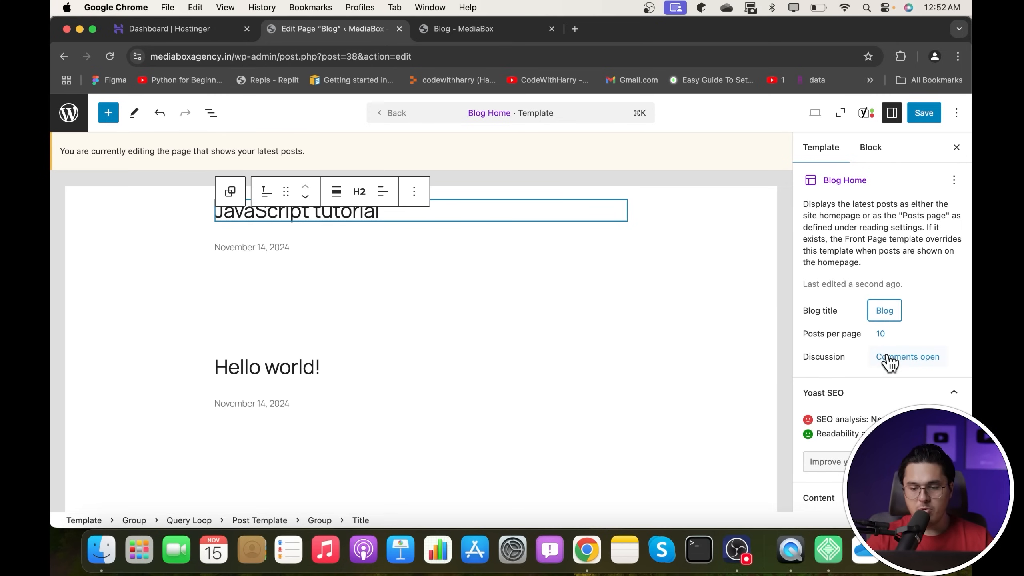
{"action": "scroll", "coordinate": [894, 364], "scroll_direction": "down", "scroll_amount": 3}
{"action": "scroll", "coordinate": [894, 365], "scroll_direction": "up", "scroll_amount": 3}
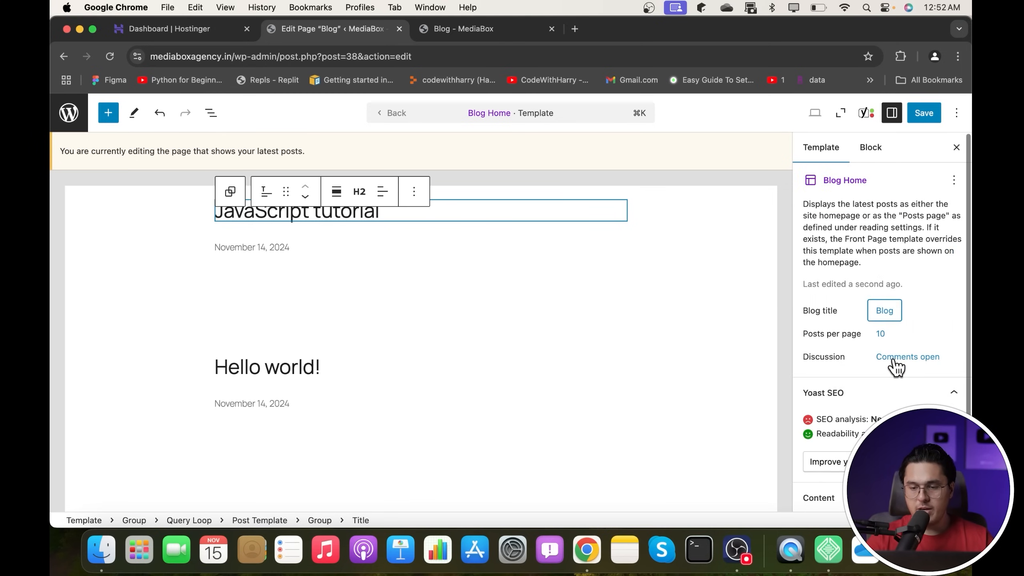
{"action": "left_click", "coordinate": [869, 147]}
{"action": "left_click", "coordinate": [673, 353]}
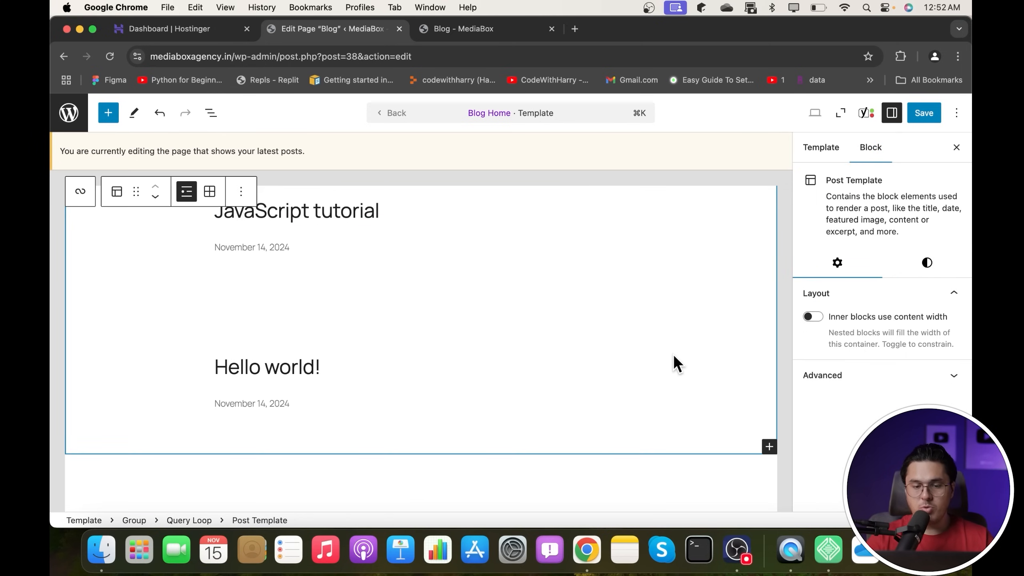
{"action": "scroll", "coordinate": [673, 353], "scroll_direction": "up", "scroll_amount": 5}
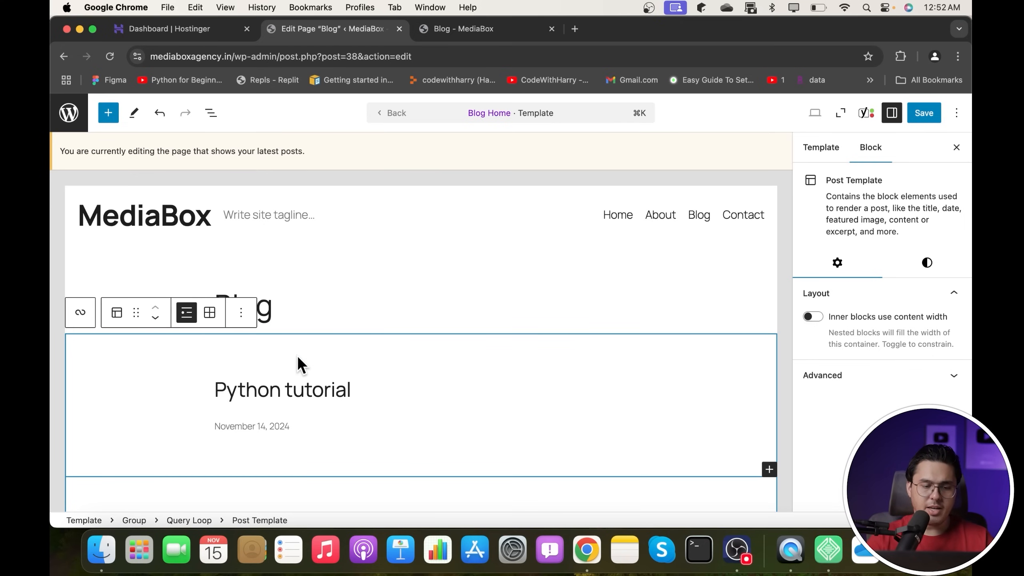
{"action": "left_click", "coordinate": [83, 313]}
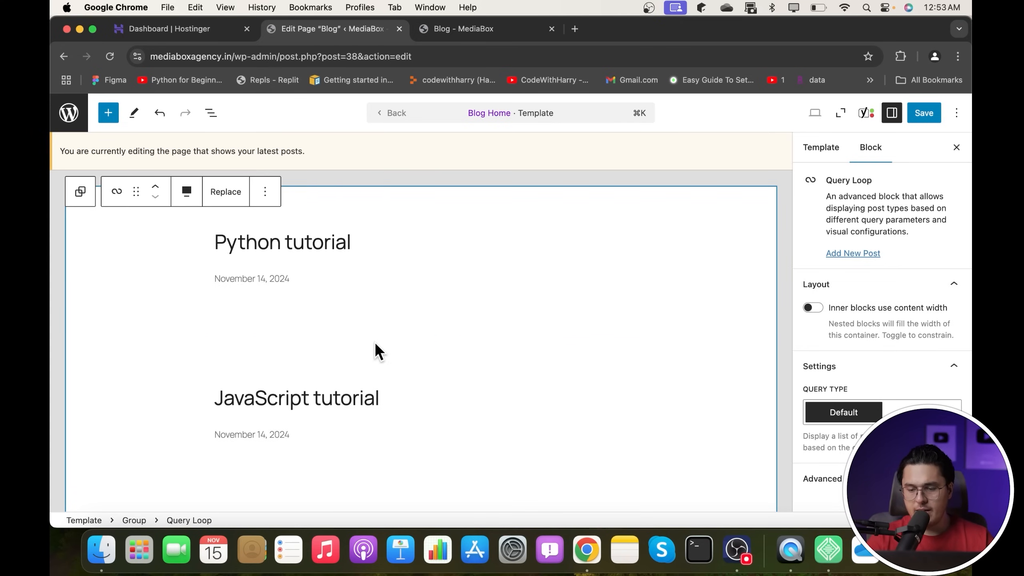
- Set the Query Loop's Query Type to Custom, then select the Python tutorial title's group
{"action": "left_click", "coordinate": [893, 412]}
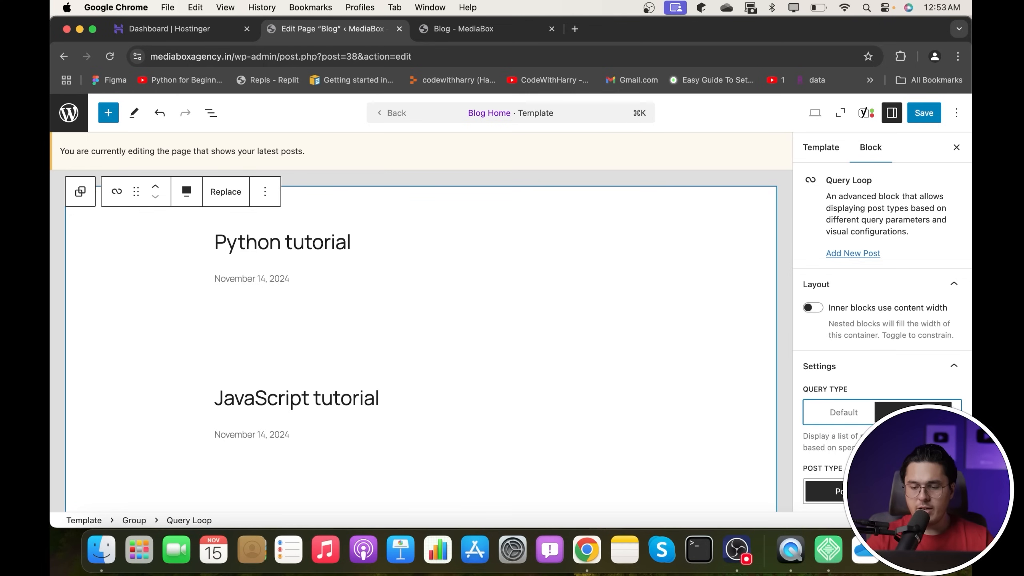
{"action": "scroll", "coordinate": [864, 421], "scroll_direction": "down", "scroll_amount": 5}
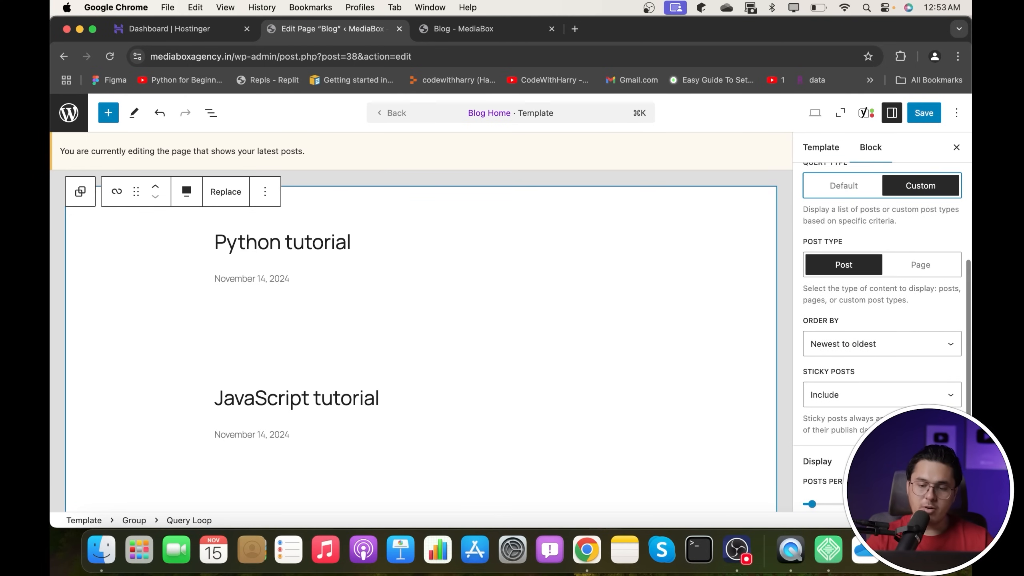
{"action": "scroll", "coordinate": [882, 323], "scroll_direction": "down", "scroll_amount": 3}
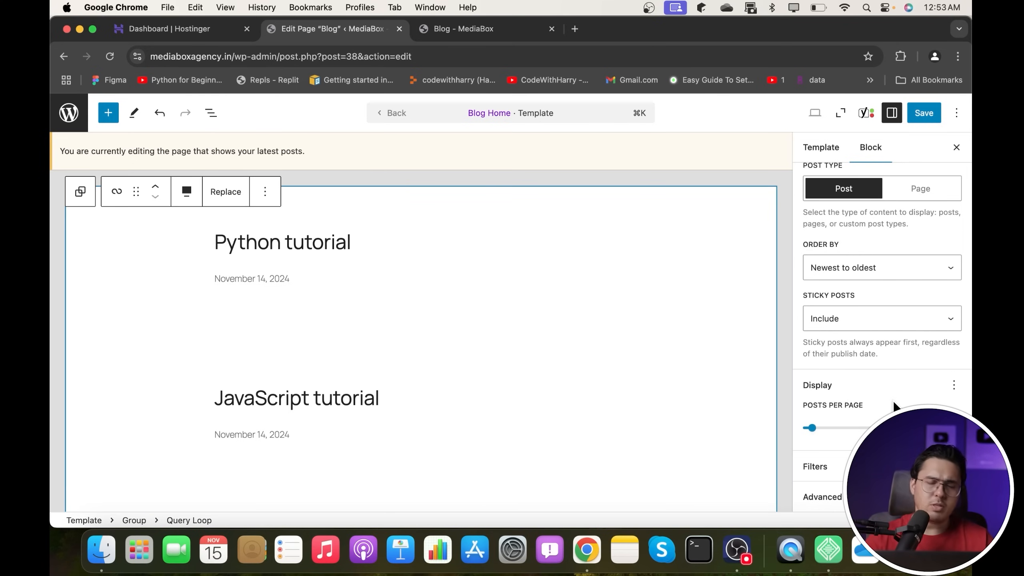
{"action": "left_click", "coordinate": [402, 245]}
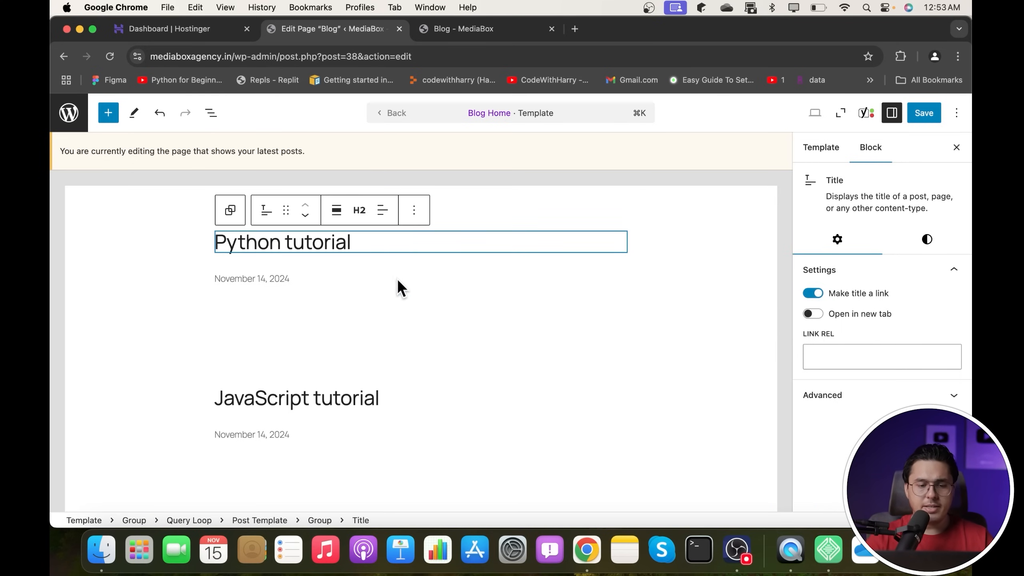
{"action": "left_click", "coordinate": [395, 313]}
{"action": "scroll", "coordinate": [395, 317], "scroll_direction": "up", "scroll_amount": 2}
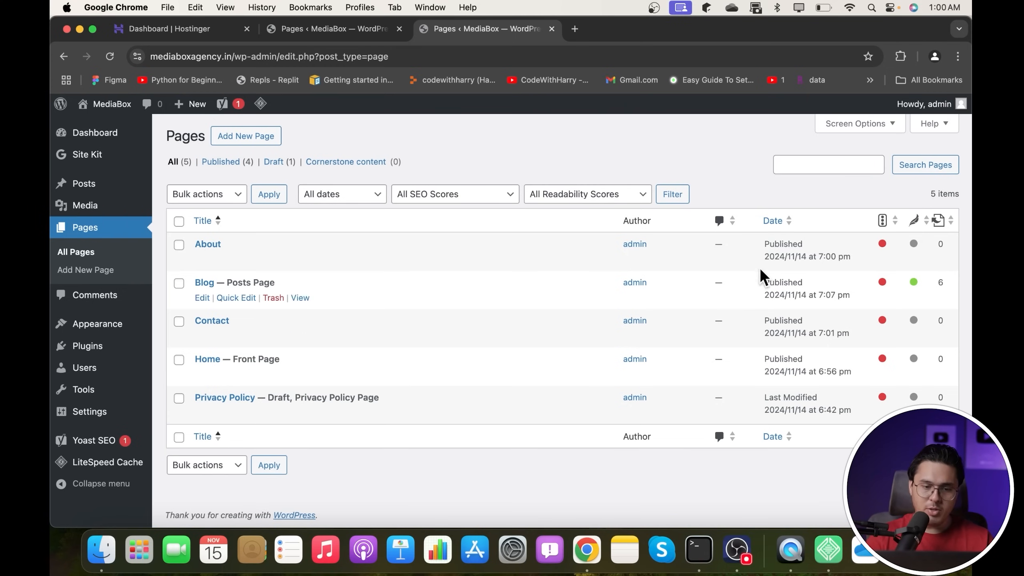
- Visit the live MediaBox site from the admin bar and scroll through the home page
{"action": "mouse_move", "coordinate": [117, 105]}
{"action": "left_click", "coordinate": [101, 128]}
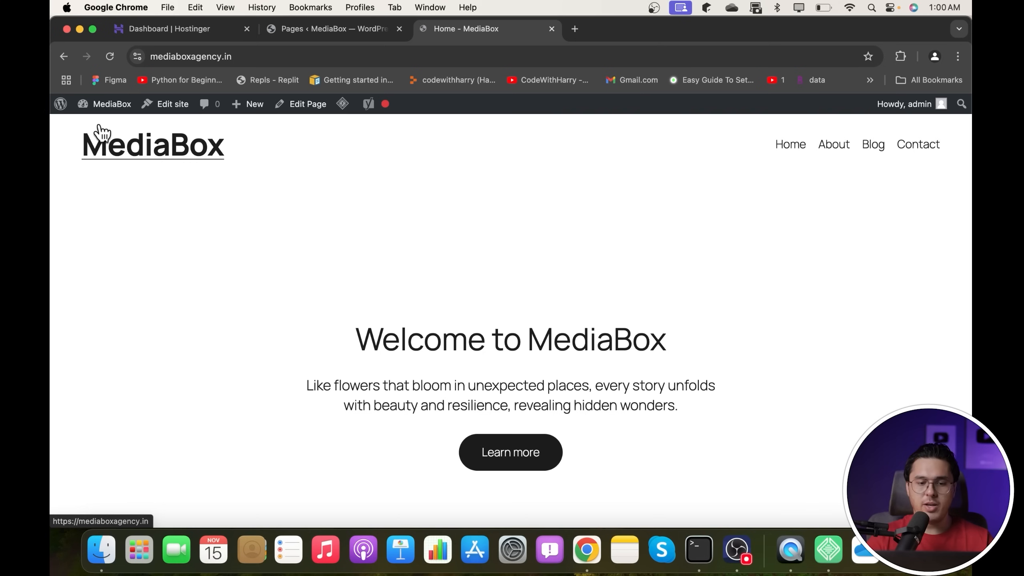
{"action": "scroll", "coordinate": [451, 176], "scroll_direction": "down", "scroll_amount": 15}
{"action": "scroll", "coordinate": [450, 176], "scroll_direction": "down", "scroll_amount": 10}
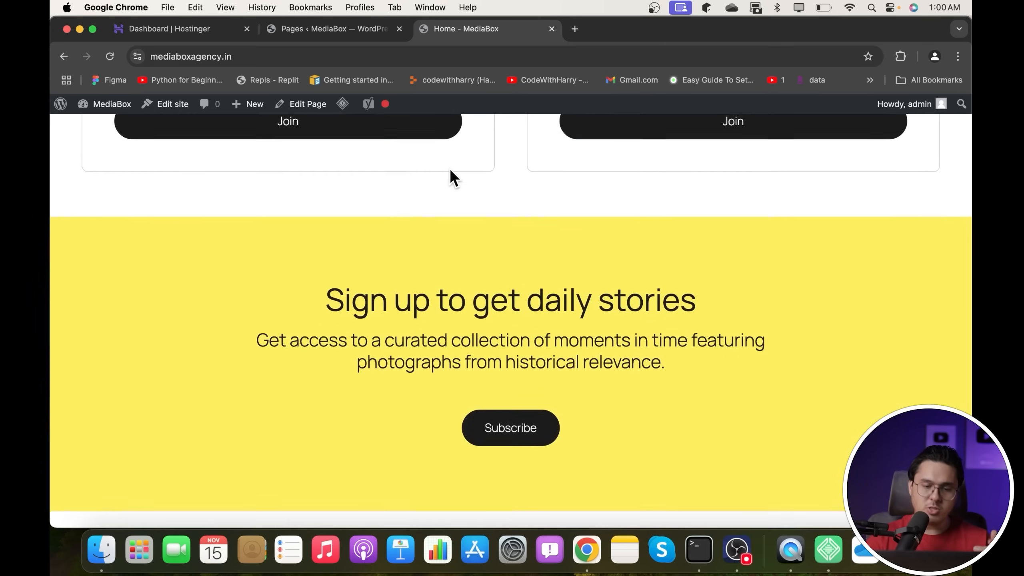
{"action": "scroll", "coordinate": [450, 176], "scroll_direction": "up", "scroll_amount": 15}
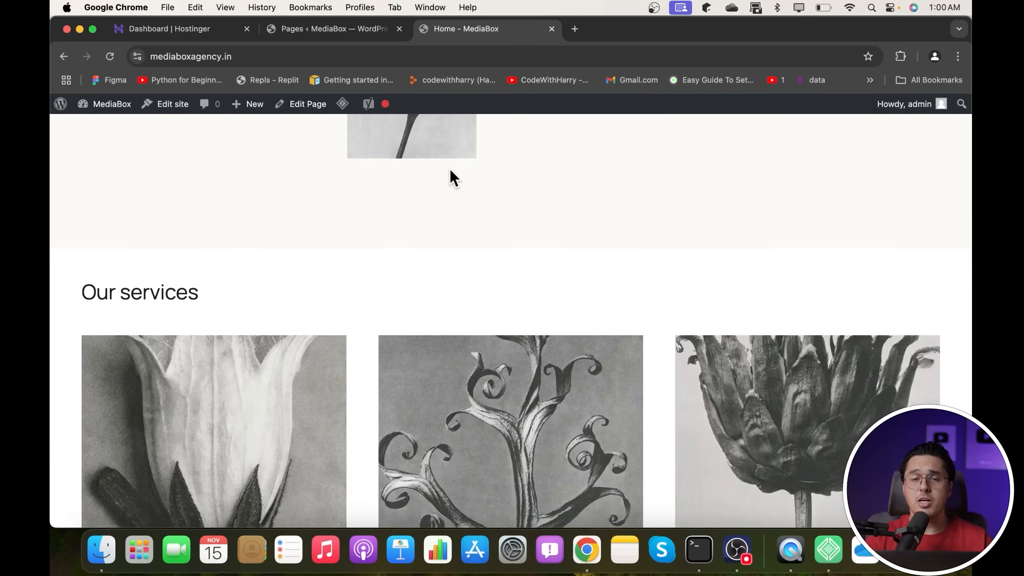
{"action": "scroll", "coordinate": [796, 263], "scroll_direction": "up", "scroll_amount": 15}
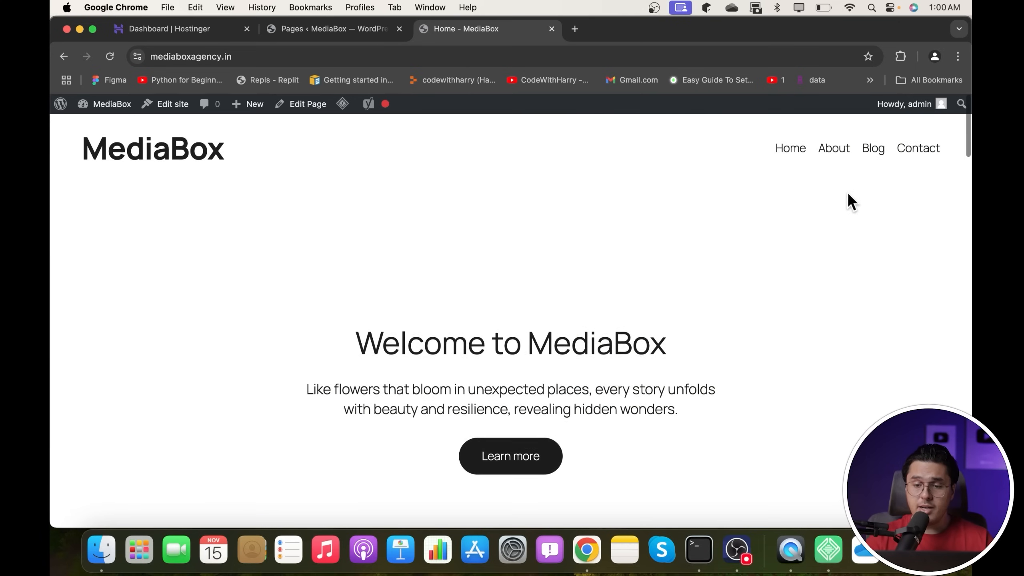
- Open the About, Blog and Contact pages from the header, then return Home
{"action": "left_click", "coordinate": [848, 146]}
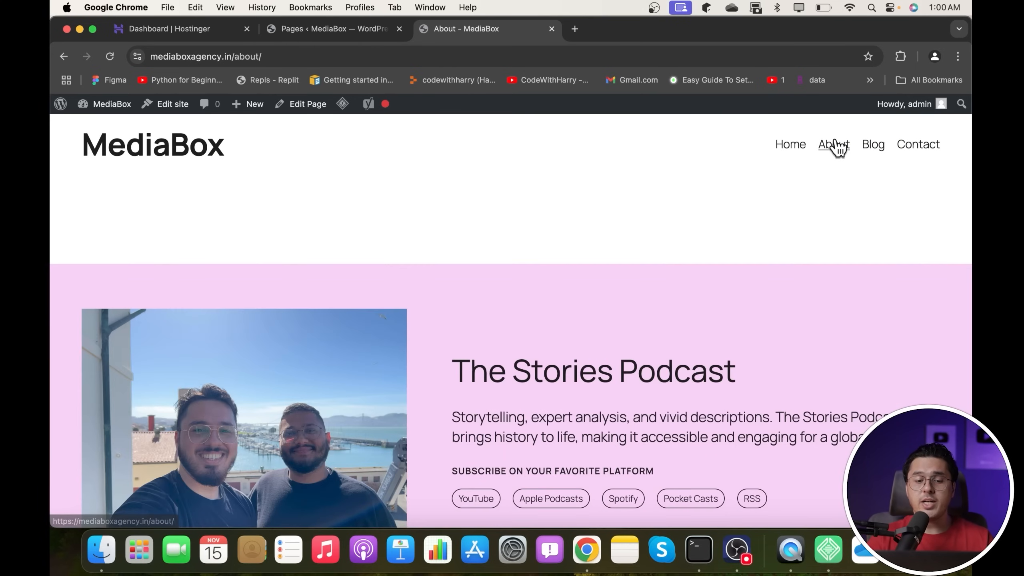
{"action": "scroll", "coordinate": [838, 148], "scroll_direction": "down", "scroll_amount": 5}
{"action": "scroll", "coordinate": [836, 140], "scroll_direction": "down", "scroll_amount": 1}
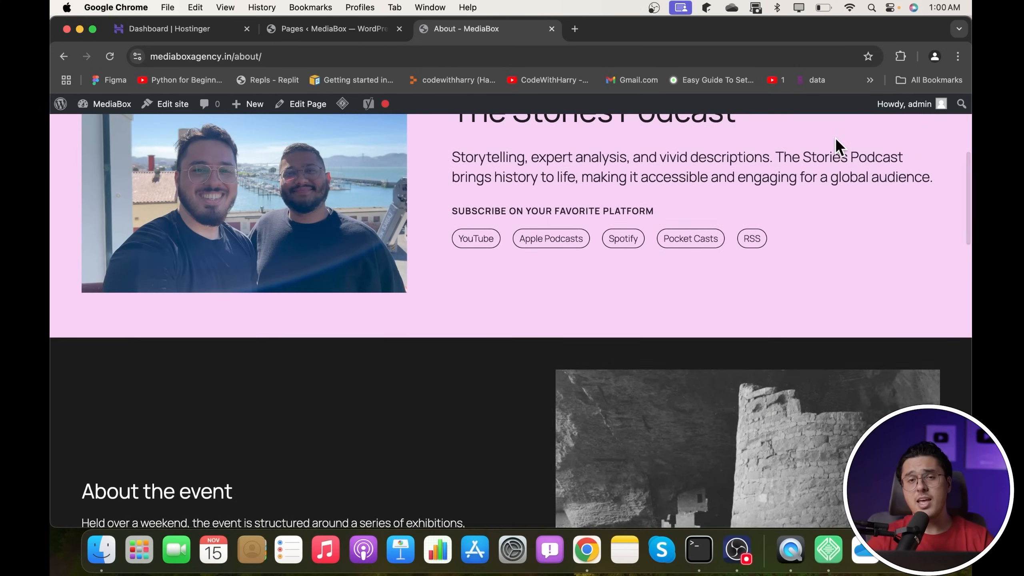
{"action": "scroll", "coordinate": [835, 137], "scroll_direction": "up", "scroll_amount": 6}
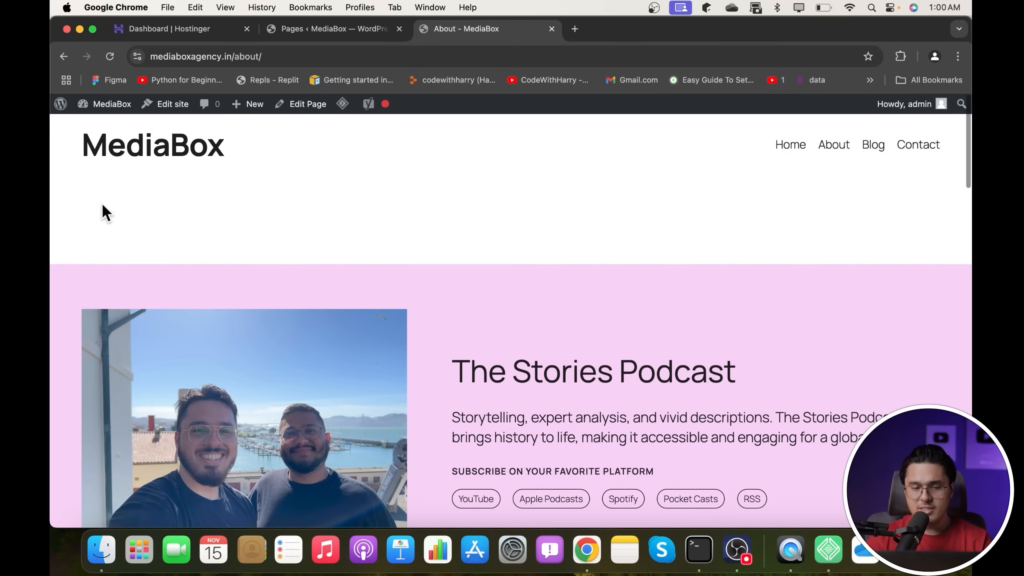
{"action": "left_click", "coordinate": [872, 156]}
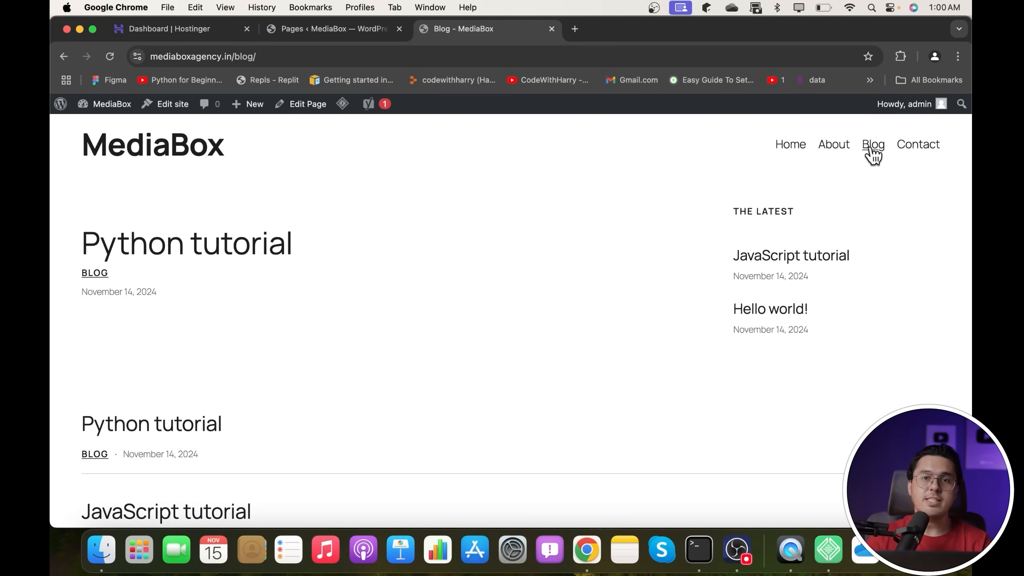
{"action": "left_click", "coordinate": [926, 149]}
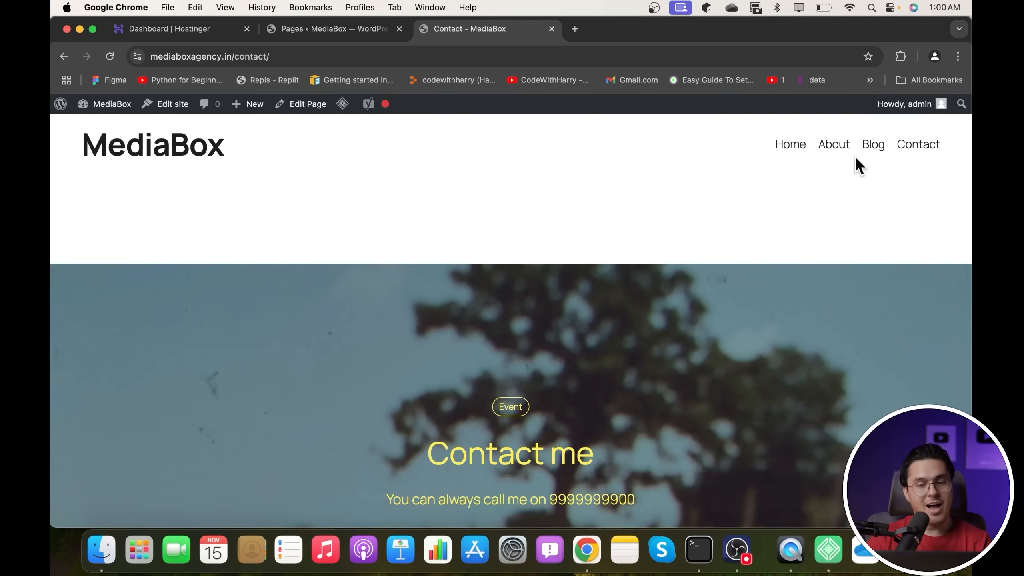
{"action": "left_click", "coordinate": [790, 144]}
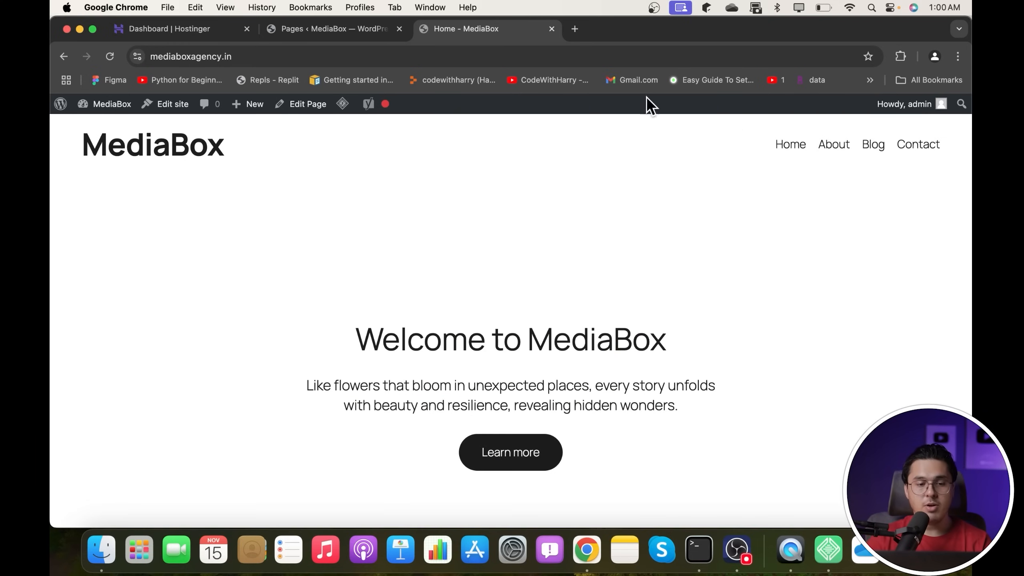
- Open the WordPress Overview for mediaboxagency.in in hPanel and scroll to Site Installs
{"action": "left_click", "coordinate": [182, 29]}
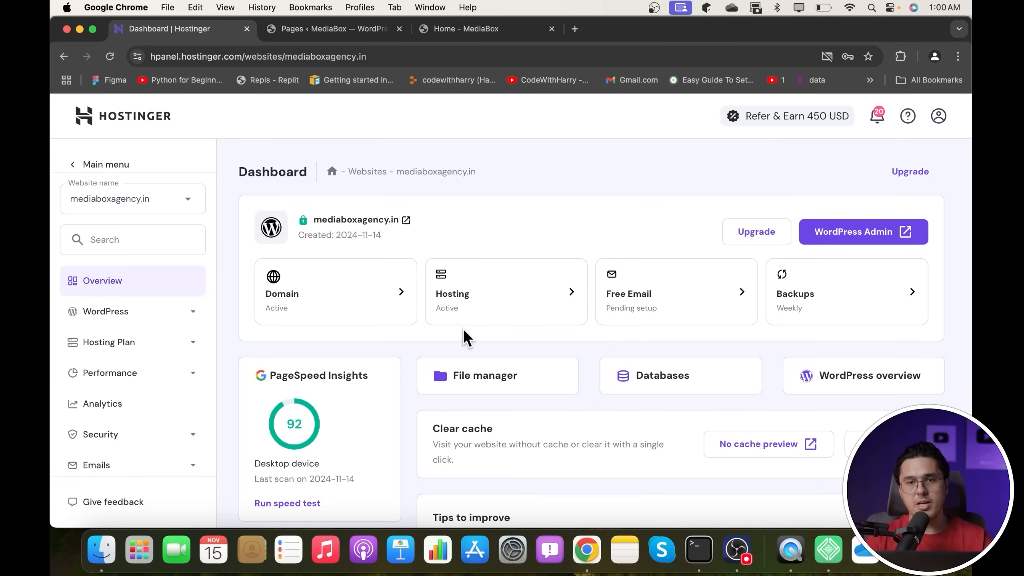
{"action": "scroll", "coordinate": [584, 218], "scroll_direction": "down", "scroll_amount": 10}
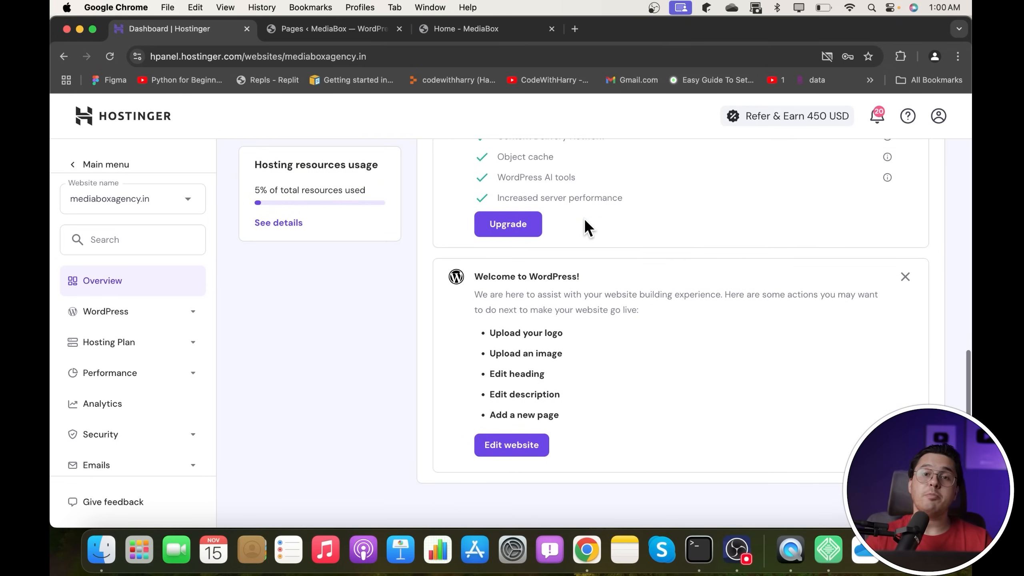
{"action": "scroll", "coordinate": [564, 374], "scroll_direction": "up", "scroll_amount": 10}
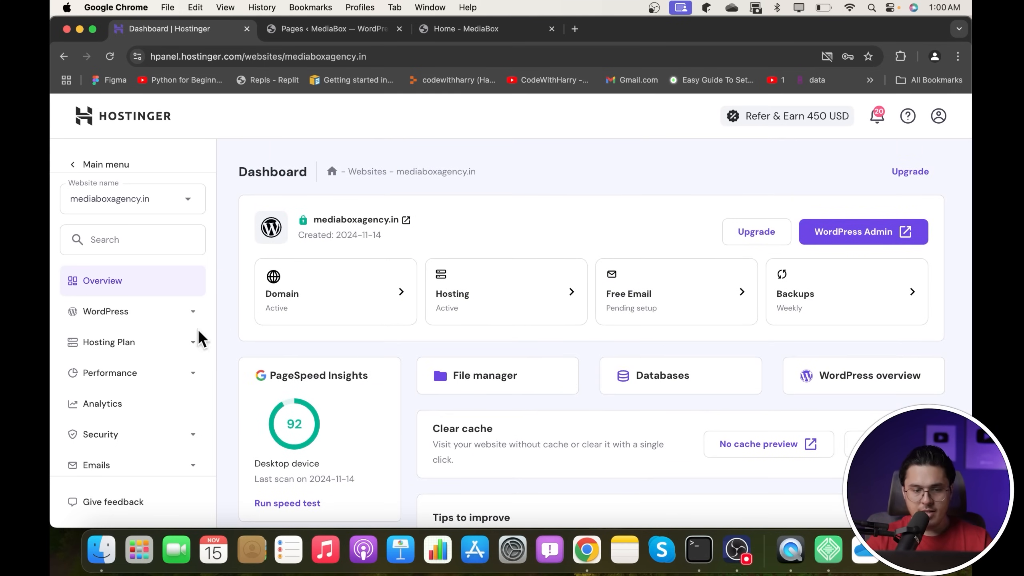
{"action": "left_click", "coordinate": [121, 314]}
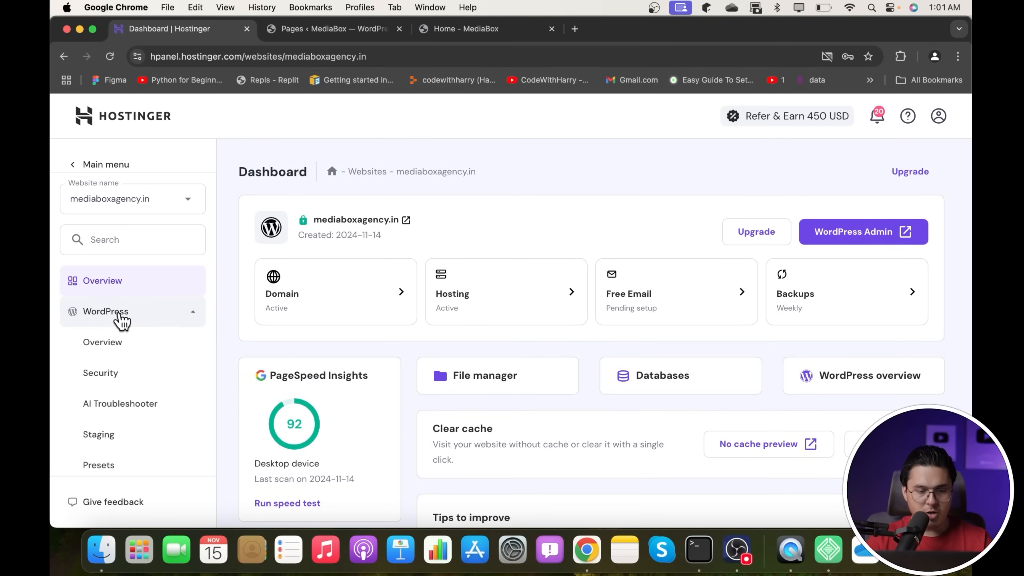
{"action": "left_click", "coordinate": [113, 344]}
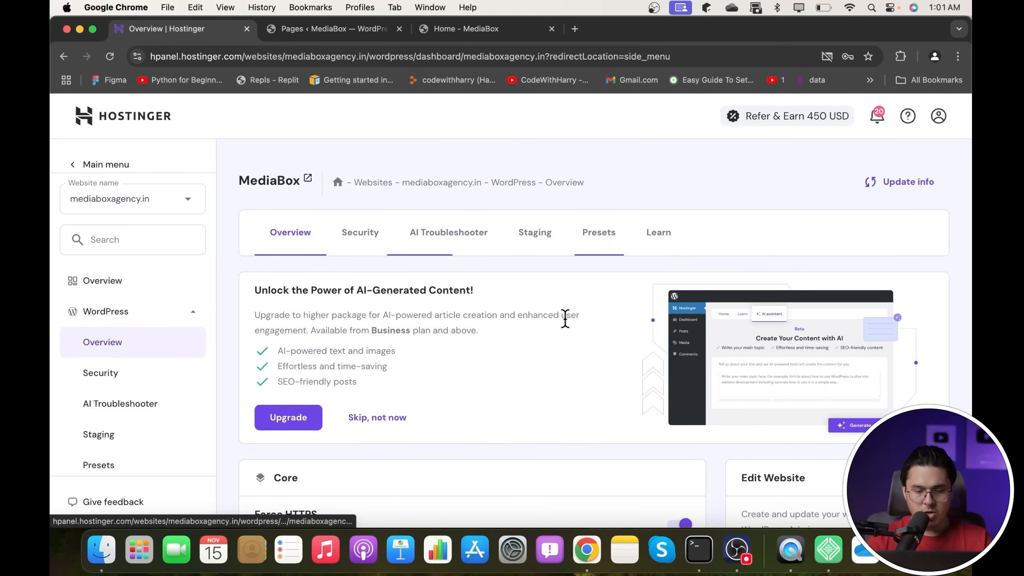
{"action": "scroll", "coordinate": [562, 322], "scroll_direction": "down", "scroll_amount": 10}
{"action": "scroll", "coordinate": [566, 326], "scroll_direction": "down", "scroll_amount": 10}
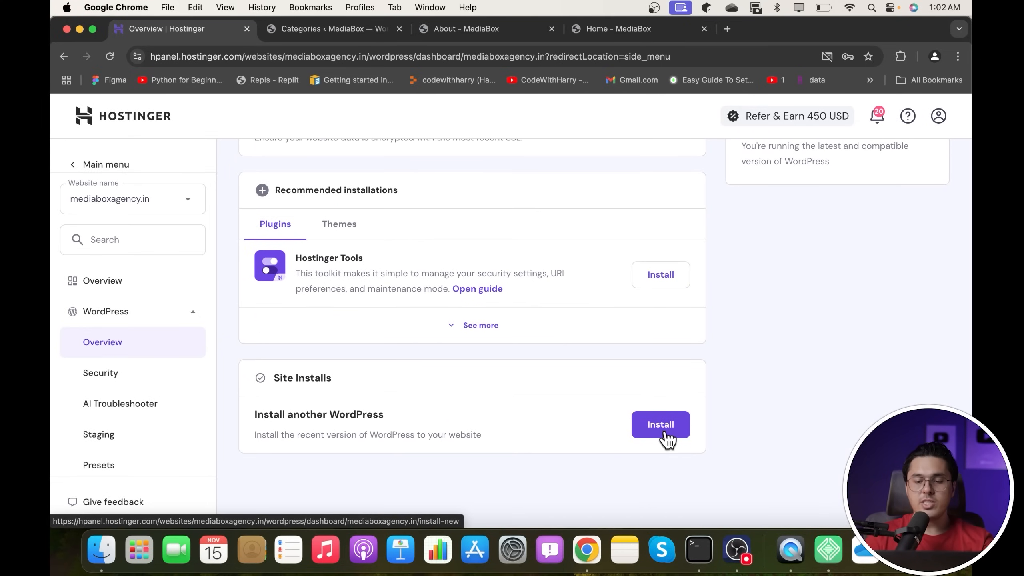
- Start installing another WordPress and enter a website title and the administrator password
{"action": "left_click", "coordinate": [665, 431]}
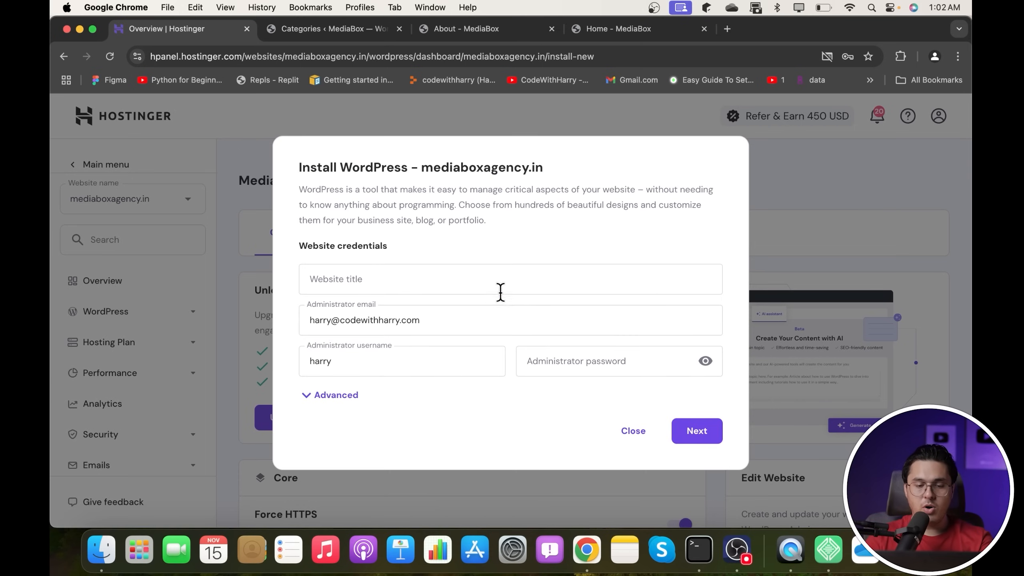
{"action": "left_click", "coordinate": [500, 291]}
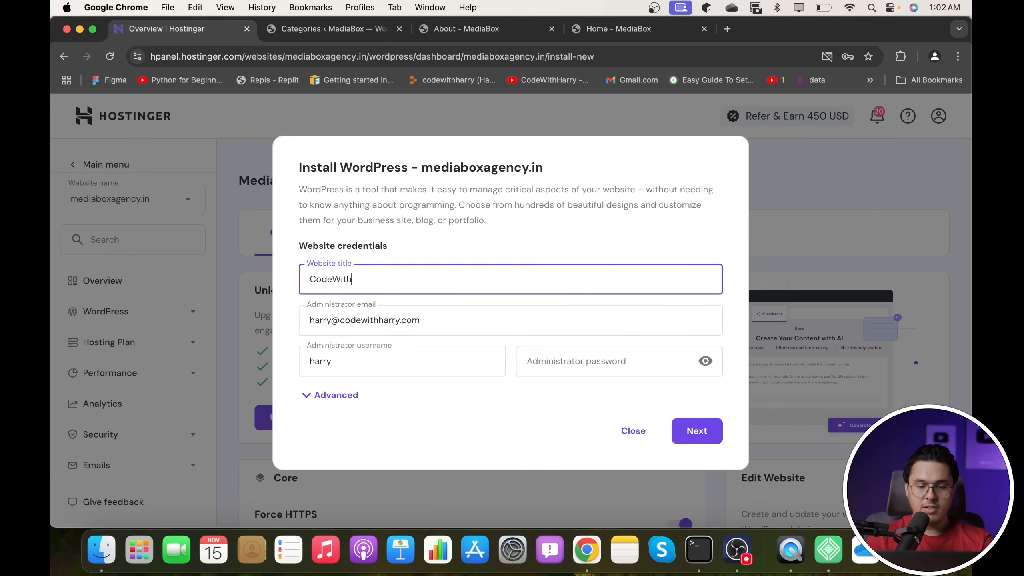
{"action": "left_click", "coordinate": [596, 362]}
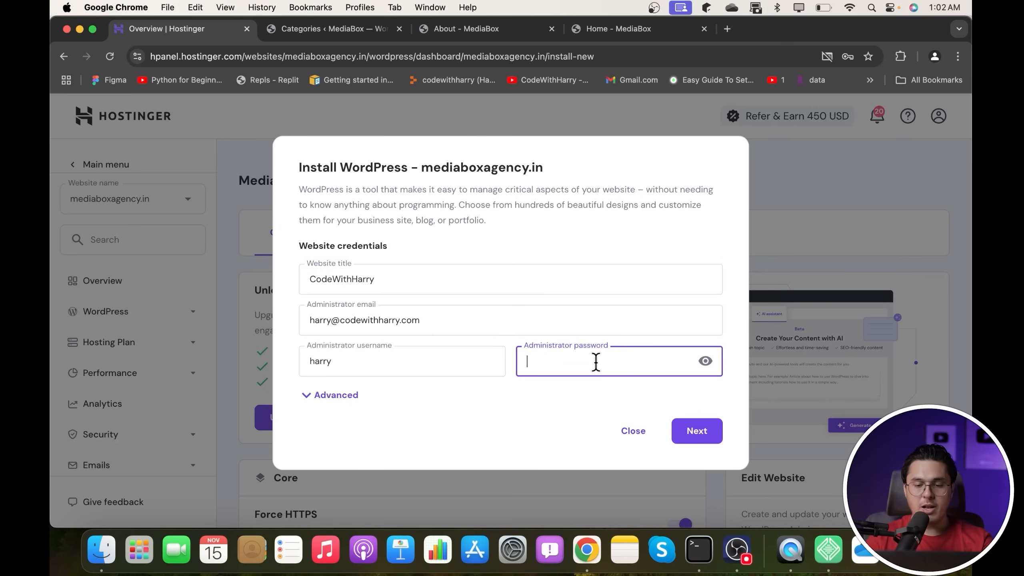
{"action": "type", "text": "Harry"}
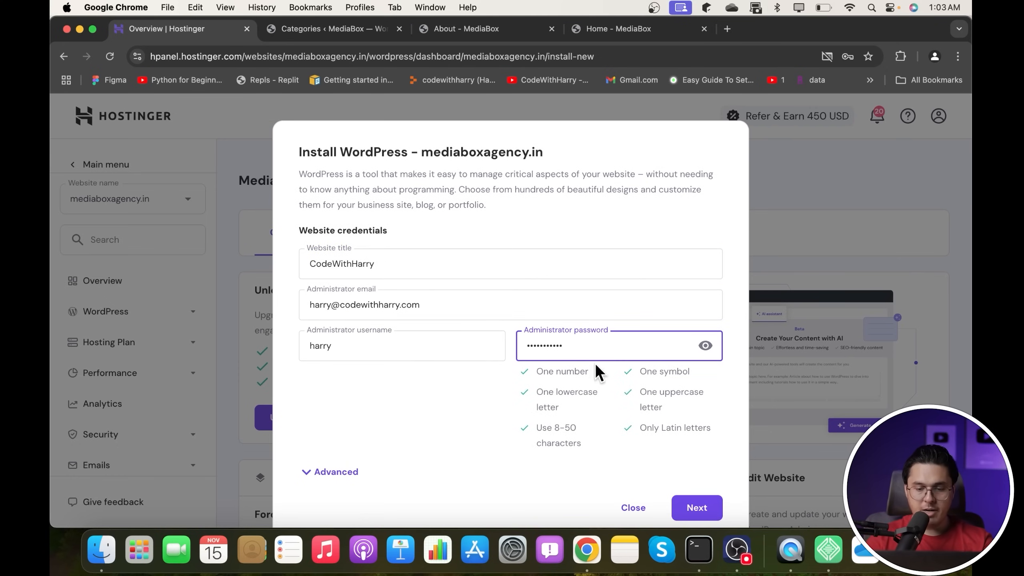
- Advance through the version and PHP step, install, and confirm overwriting the existing files
{"action": "left_click", "coordinate": [696, 511]}
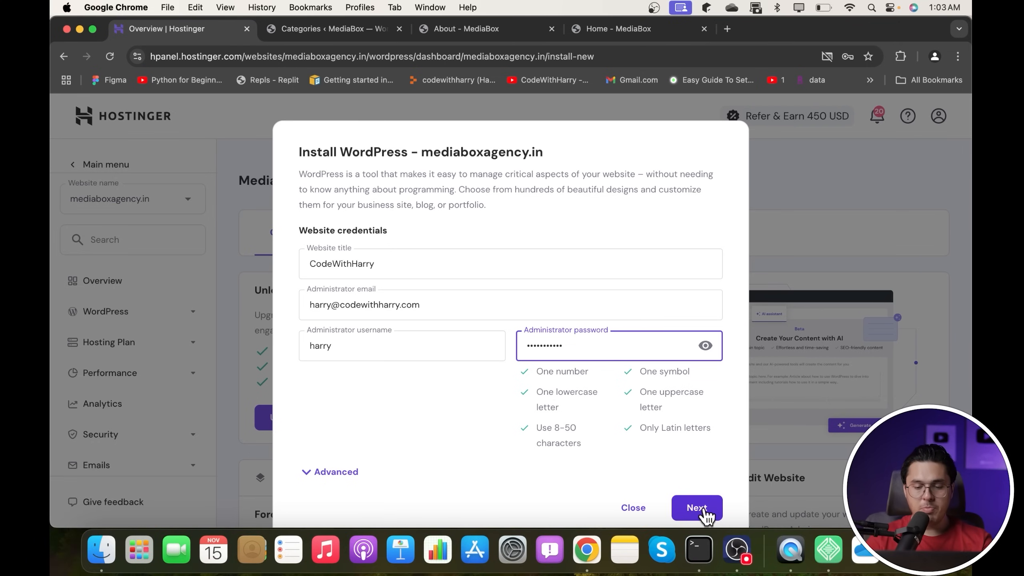
{"action": "left_click", "coordinate": [704, 512]}
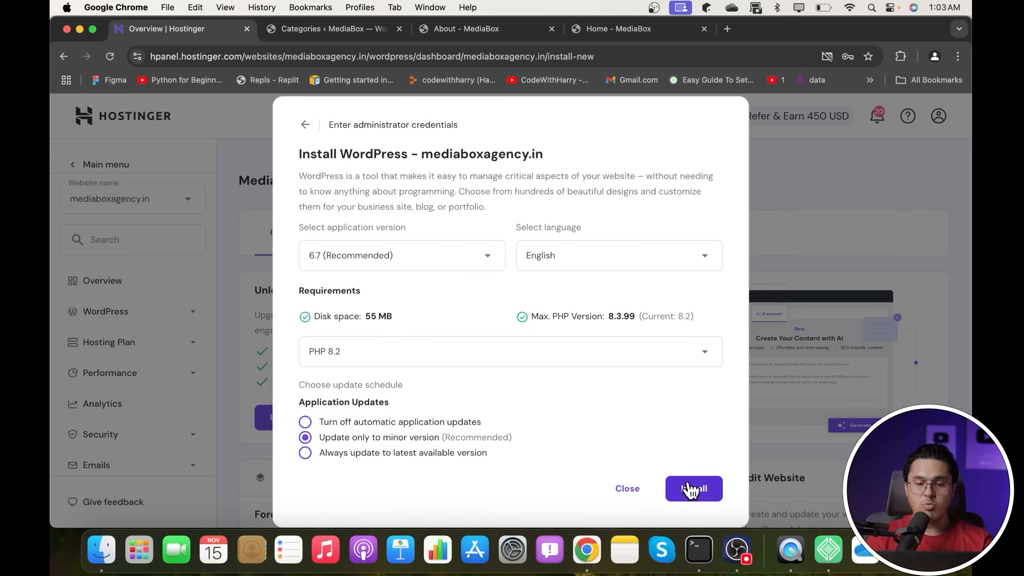
{"action": "left_click", "coordinate": [690, 489]}
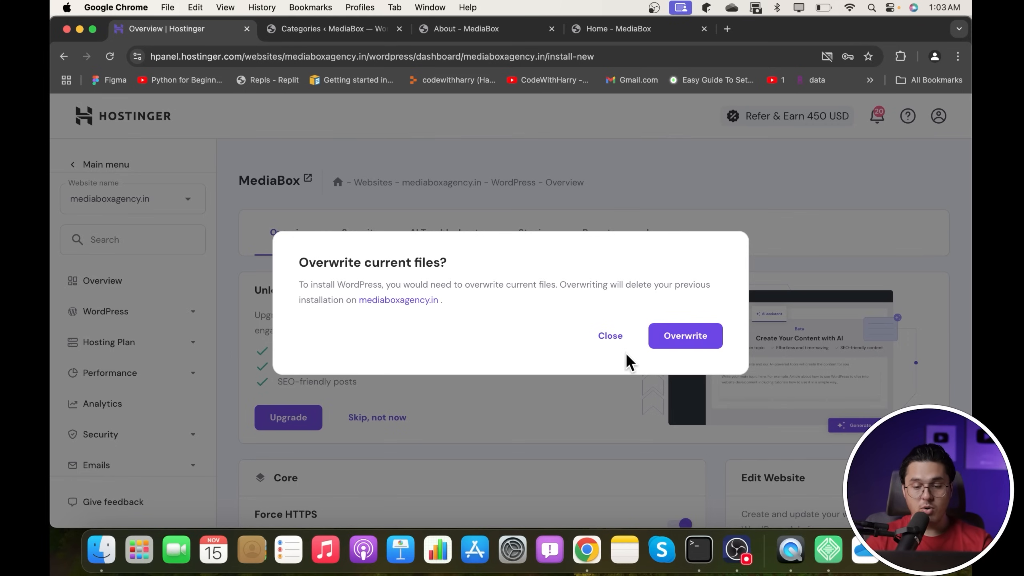
{"action": "left_click", "coordinate": [684, 337]}
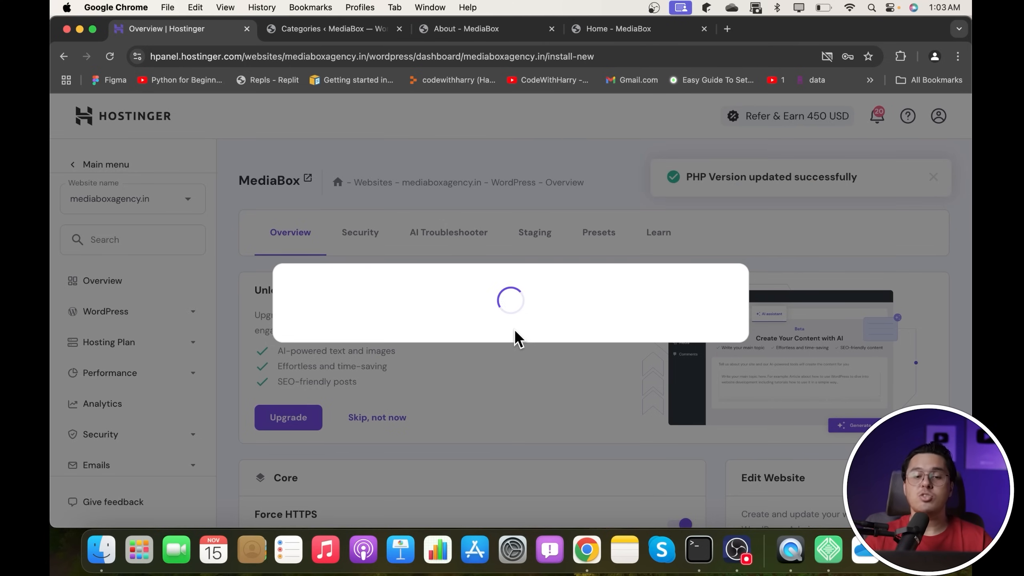
{"action": "left_click", "coordinate": [654, 7]}
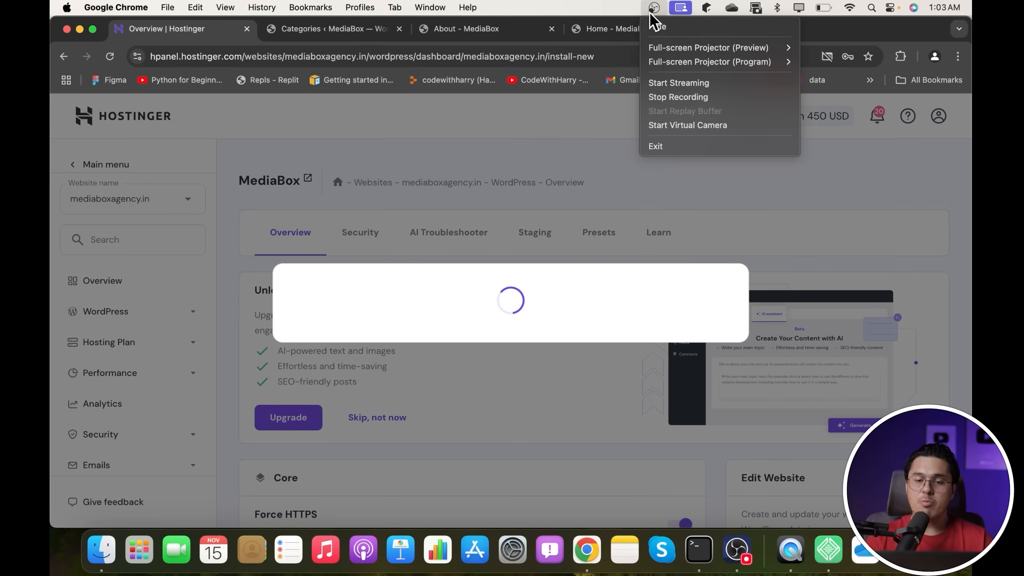
- Close the MediaBox homepage, About page and Categories admin tabs
{"action": "left_click", "coordinate": [617, 33]}
{"action": "left_click", "coordinate": [703, 29]}
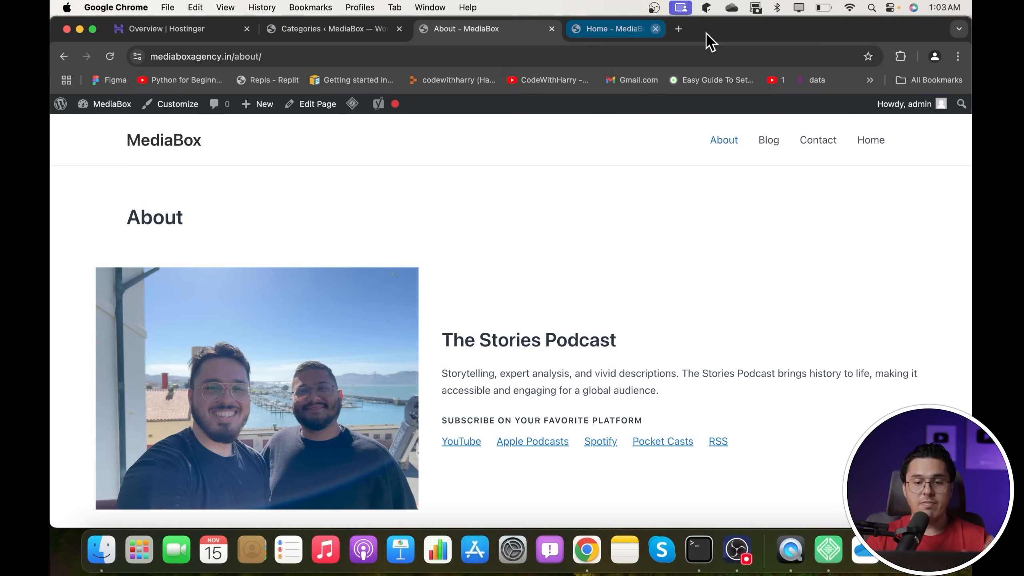
{"action": "left_click", "coordinate": [551, 29]}
{"action": "left_click", "coordinate": [398, 29]}
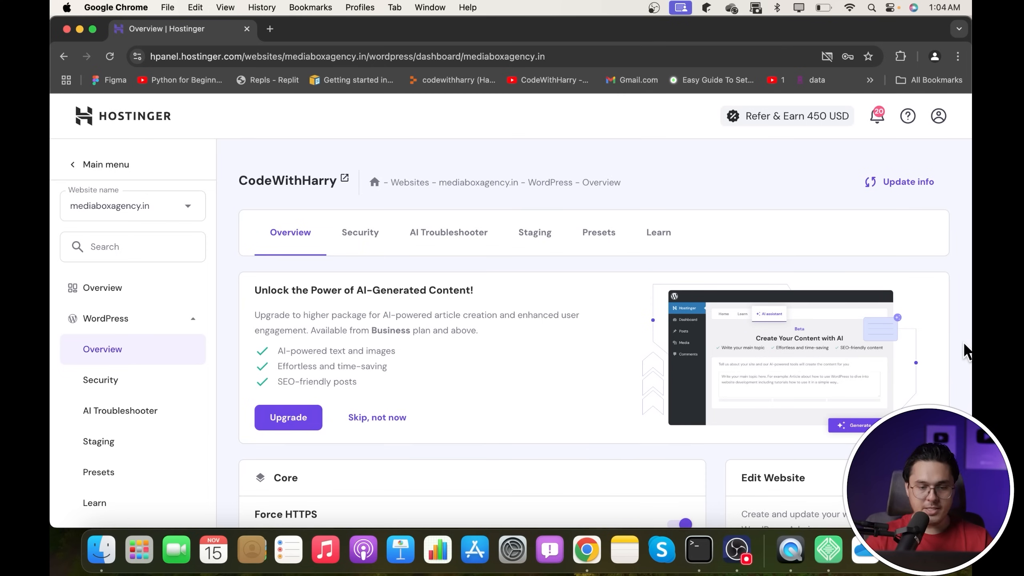
- Return to the mediaboxagency.in Dashboard via the top-level Overview item
{"action": "scroll", "coordinate": [635, 305], "scroll_direction": "down", "scroll_amount": 10}
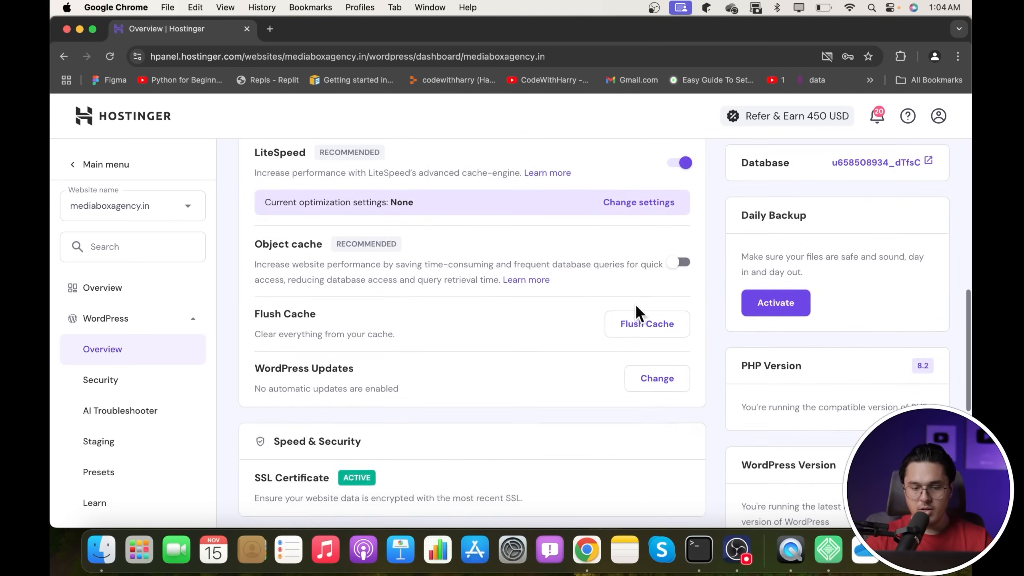
{"action": "scroll", "coordinate": [635, 307], "scroll_direction": "down", "scroll_amount": 9}
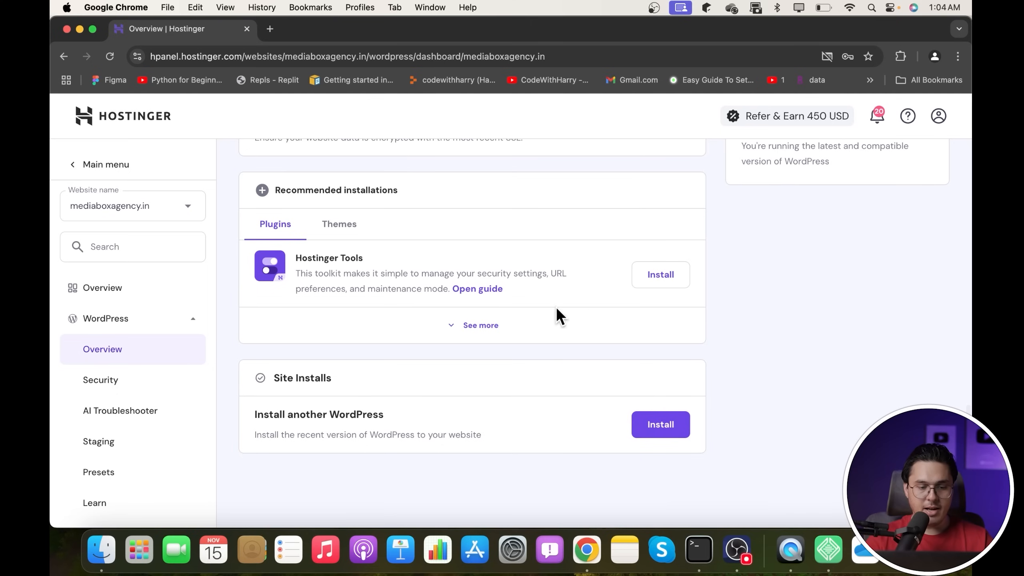
{"action": "left_click", "coordinate": [116, 294]}
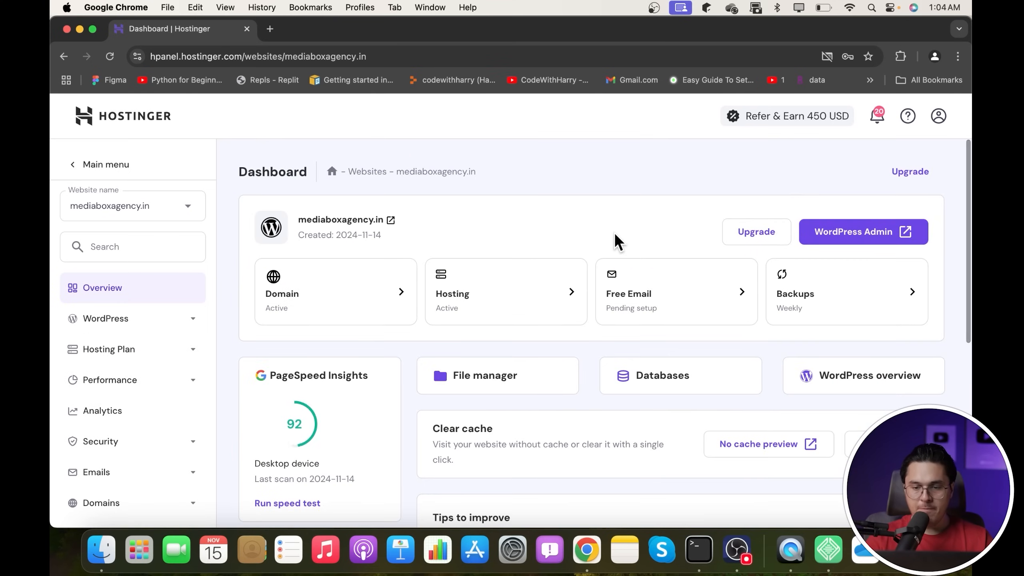
- From WordPress Admin, search Add New Theme for 'astra' and install the Astra theme
{"action": "left_click", "coordinate": [866, 234]}
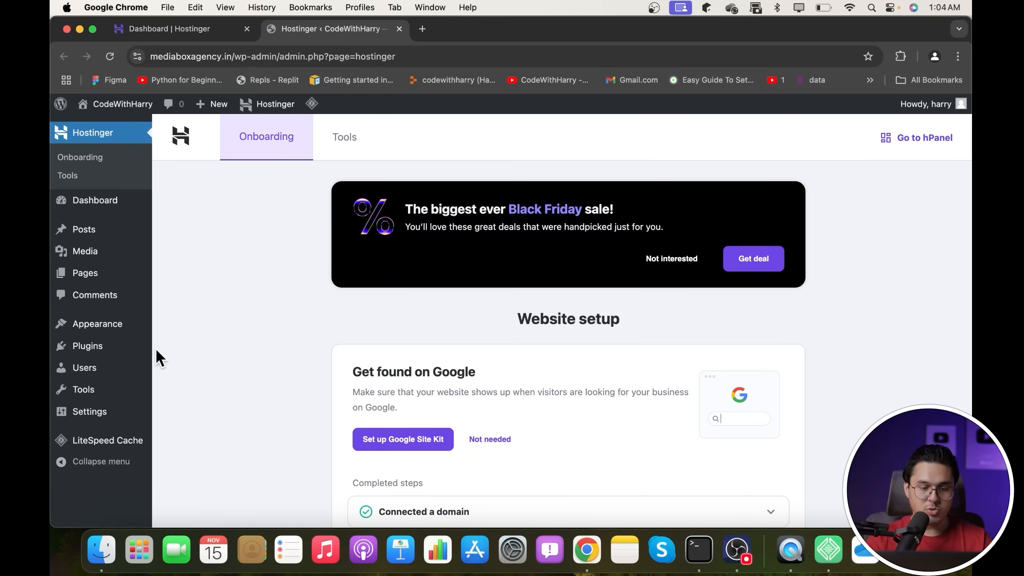
{"action": "mouse_move", "coordinate": [114, 336]}
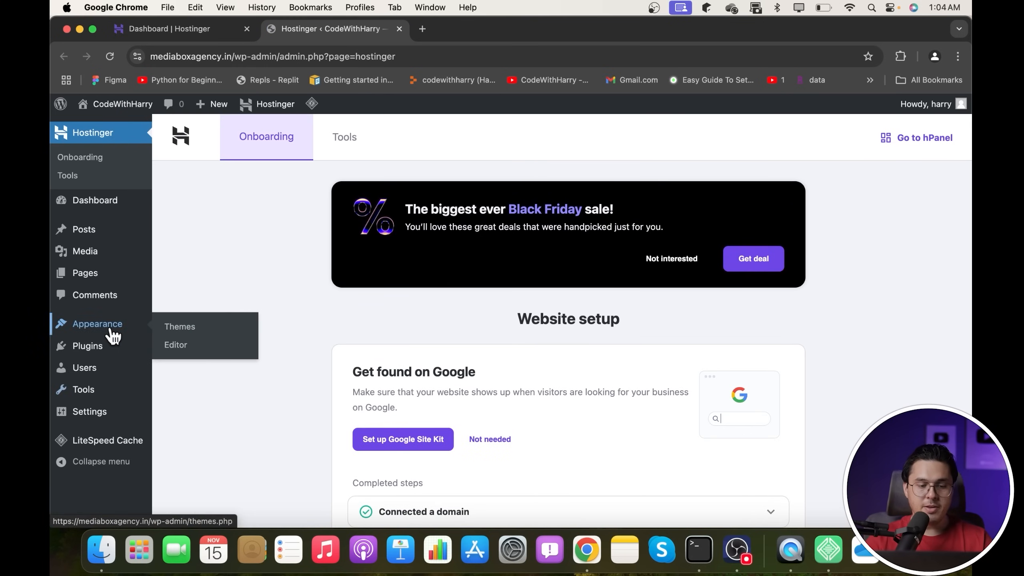
{"action": "left_click", "coordinate": [176, 330]}
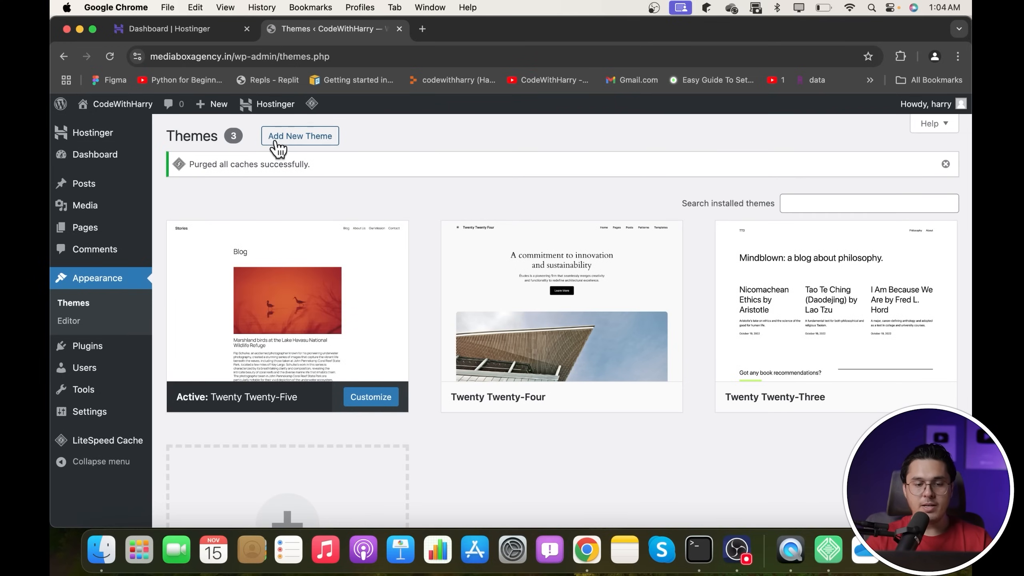
{"action": "left_click", "coordinate": [279, 145]}
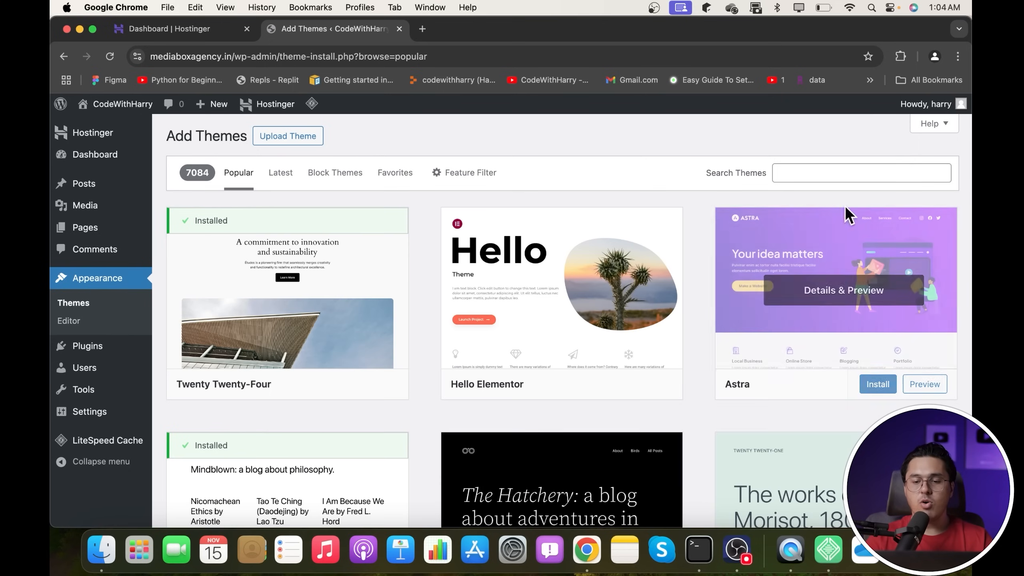
{"action": "left_click", "coordinate": [816, 175]}
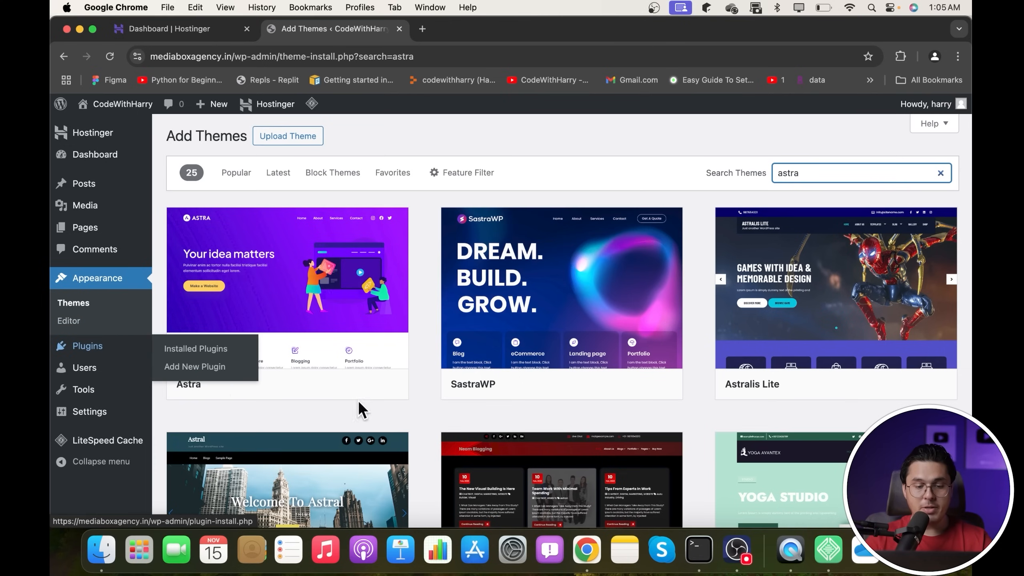
{"action": "left_click", "coordinate": [327, 385]}
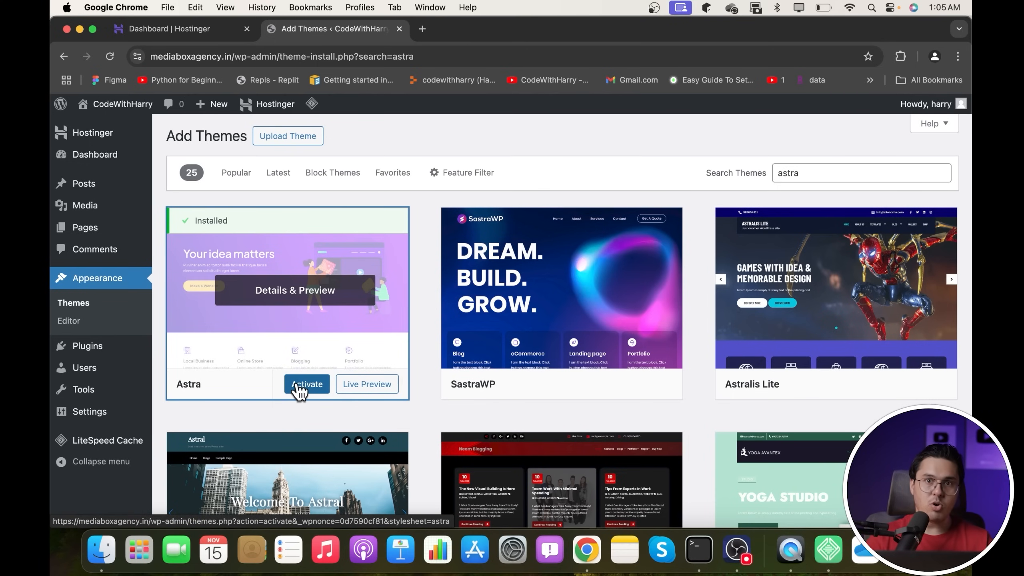
- Activate Astra and choose Classic Starter Templates to reach the page builder choice
{"action": "left_click", "coordinate": [306, 384]}
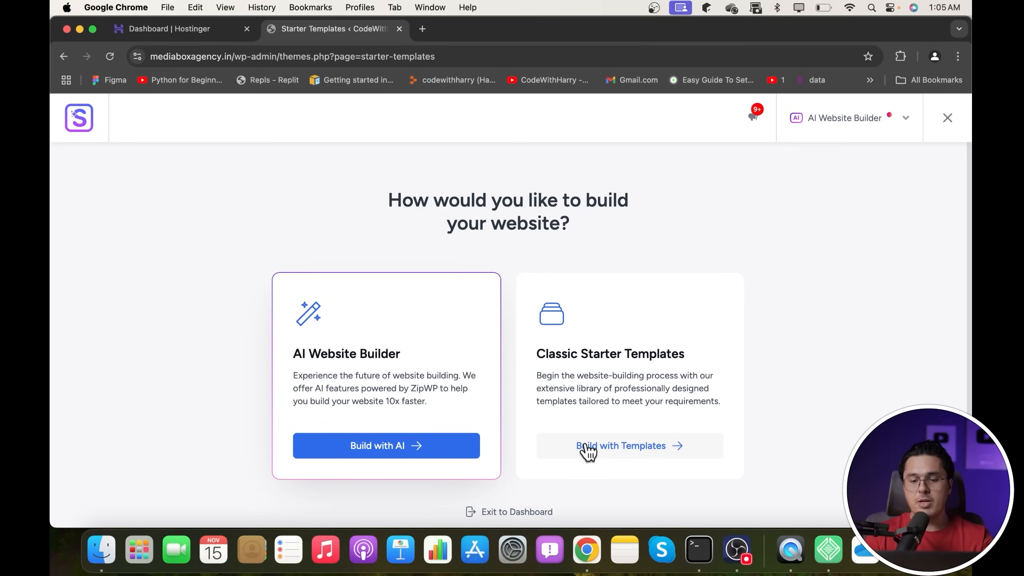
{"action": "left_click", "coordinate": [645, 454]}
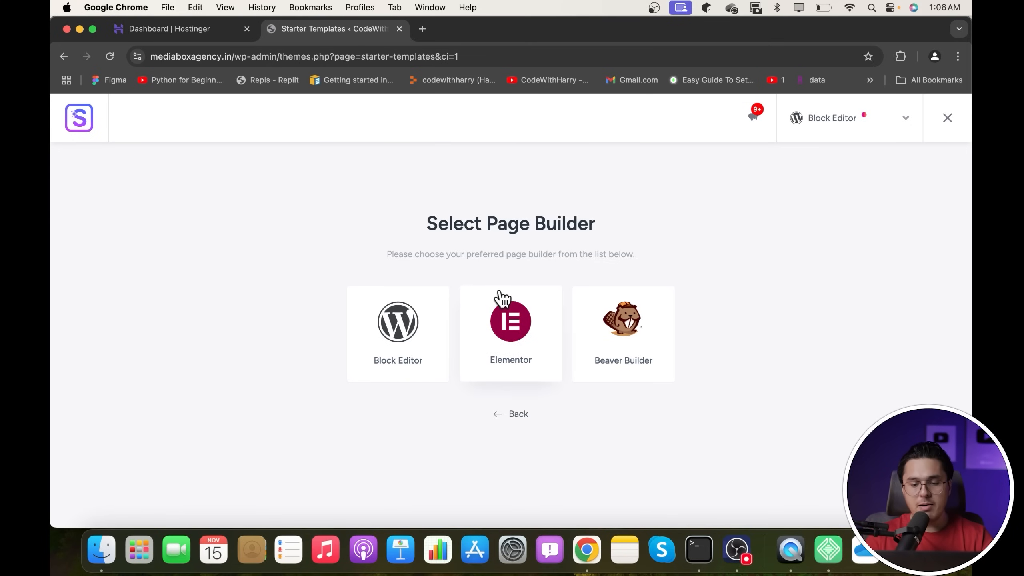
- Pick Elementor, dismiss the AI builder prompt, and open the Brandstore template
{"action": "left_click", "coordinate": [507, 337]}
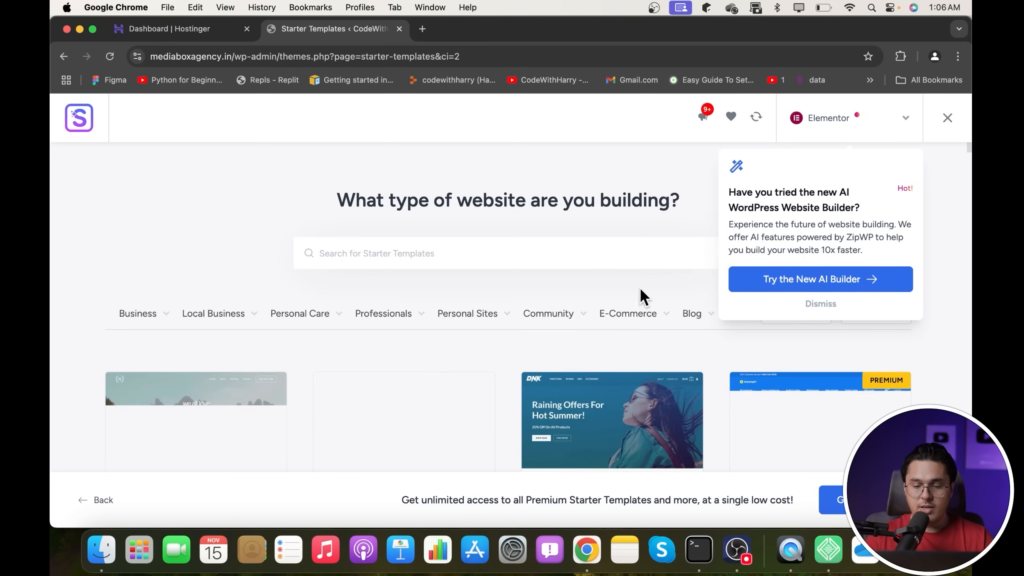
{"action": "left_click", "coordinate": [839, 305]}
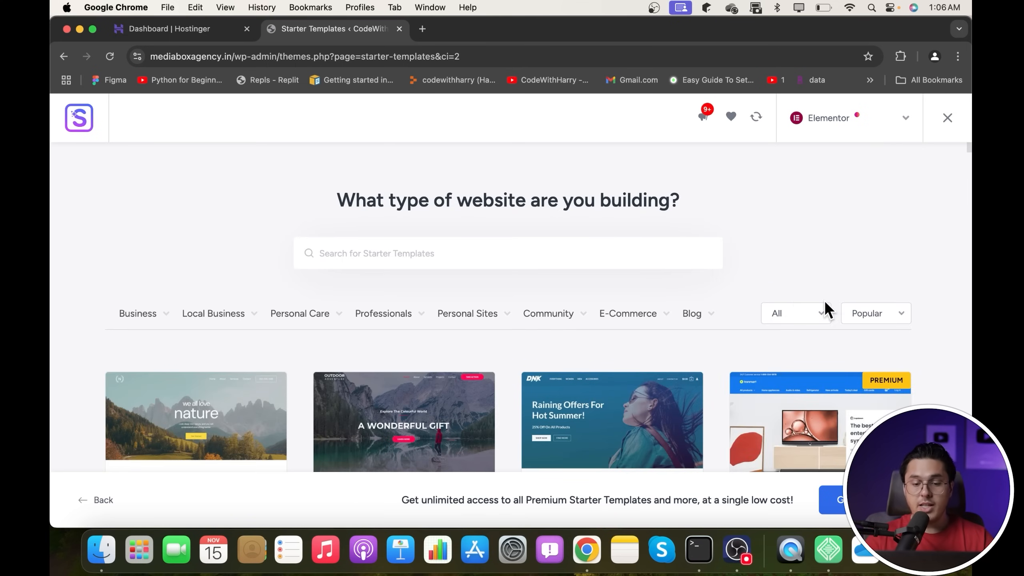
{"action": "scroll", "coordinate": [506, 278], "scroll_direction": "down", "scroll_amount": 5}
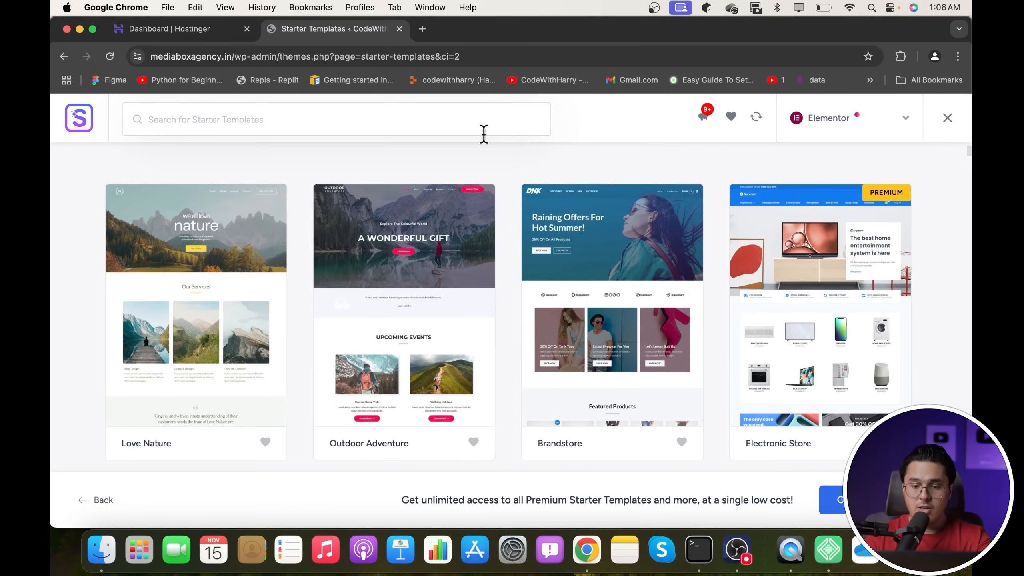
{"action": "scroll", "coordinate": [668, 292], "scroll_direction": "down", "scroll_amount": 5}
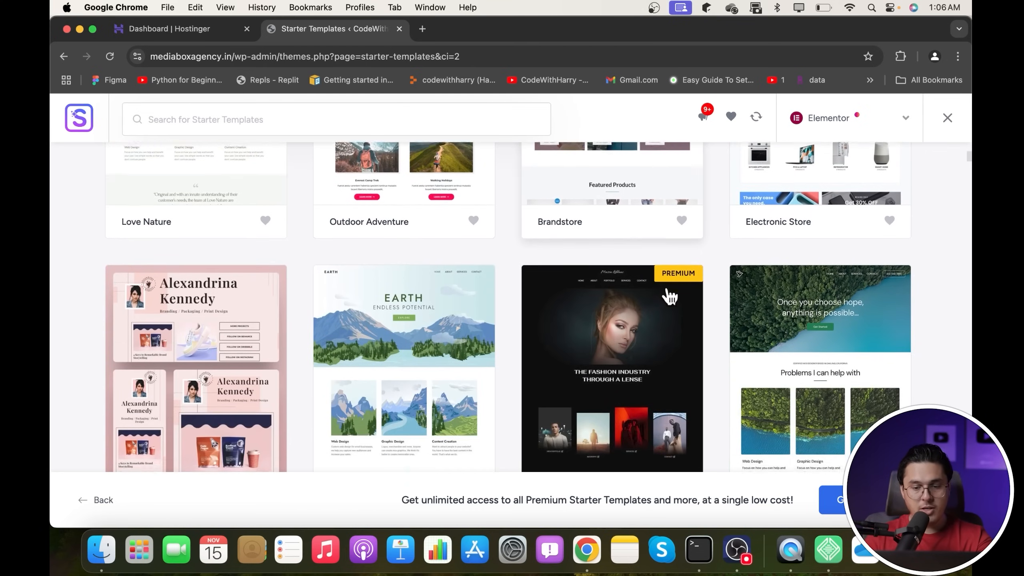
{"action": "scroll", "coordinate": [669, 296], "scroll_direction": "down", "scroll_amount": 5}
{"action": "scroll", "coordinate": [669, 297], "scroll_direction": "up", "scroll_amount": 15}
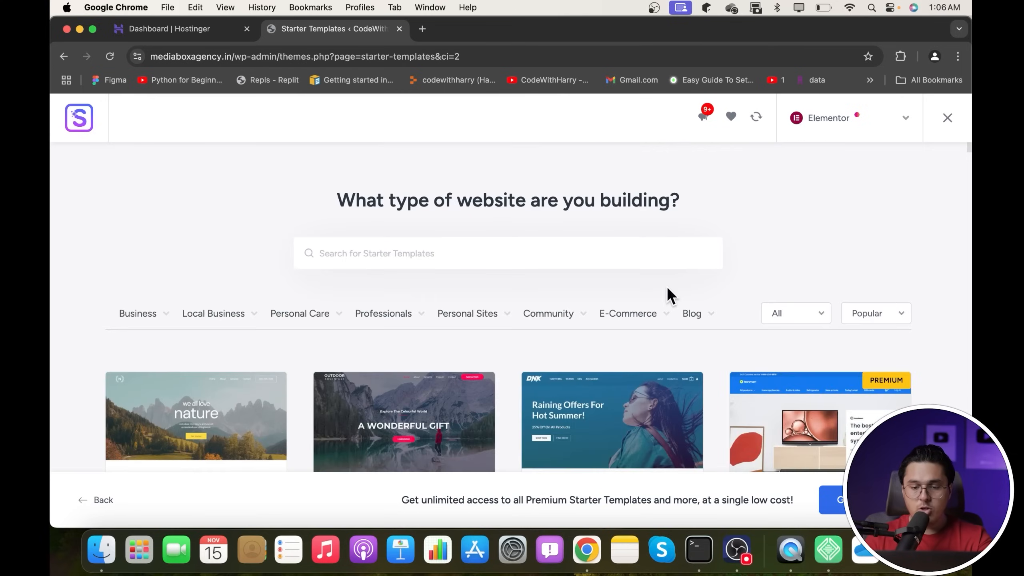
{"action": "scroll", "coordinate": [577, 257], "scroll_direction": "down", "scroll_amount": 4}
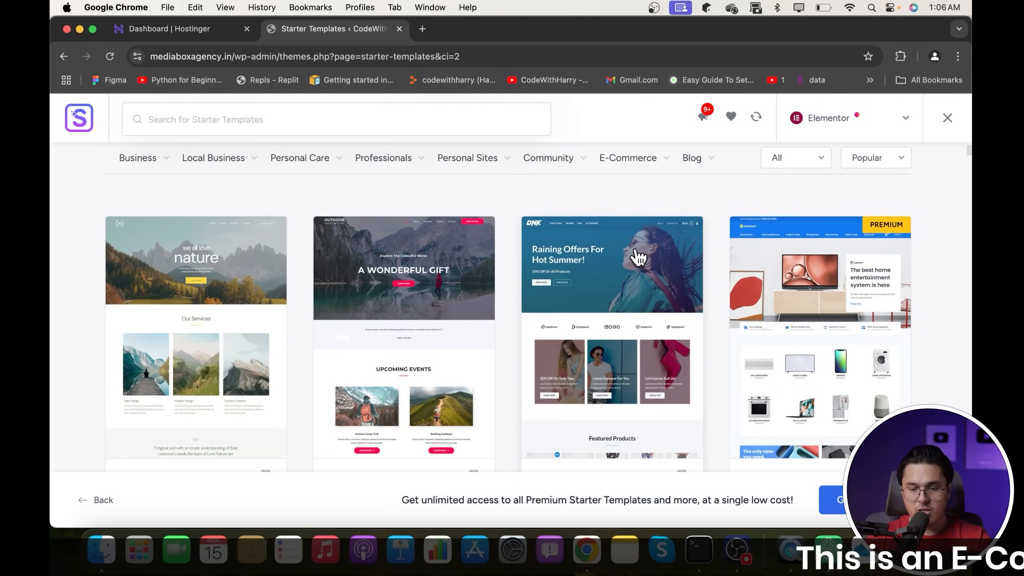
{"action": "left_click", "coordinate": [600, 299]}
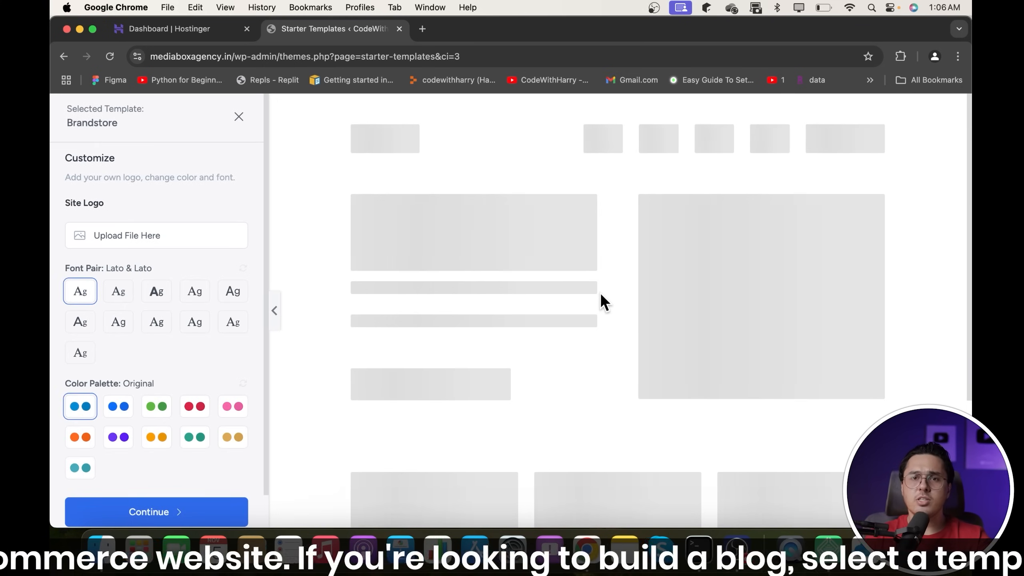
- Compare the font pairs and settle on Lexend & DM Sans
{"action": "left_click", "coordinate": [129, 291]}
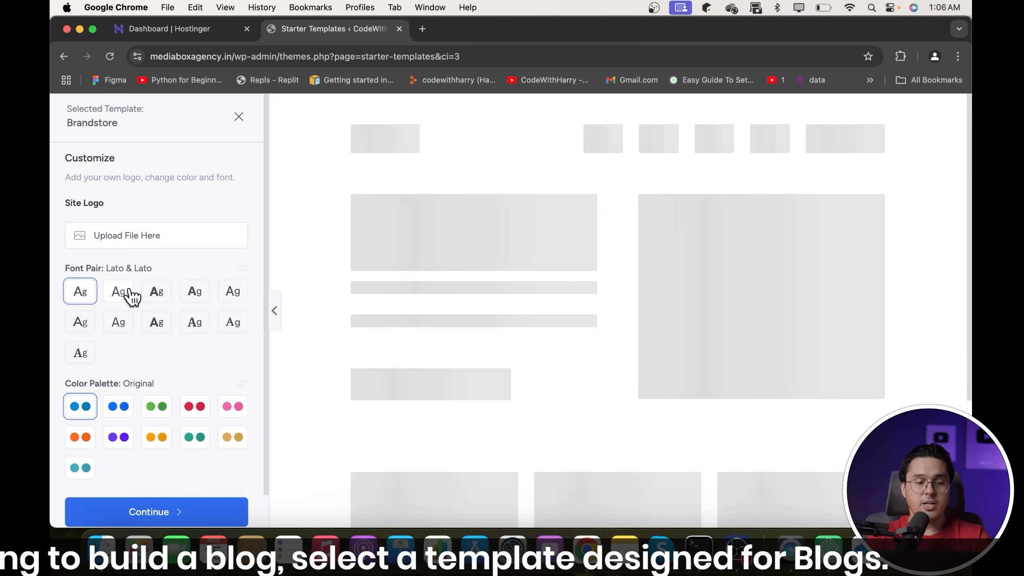
{"action": "left_click", "coordinate": [158, 292]}
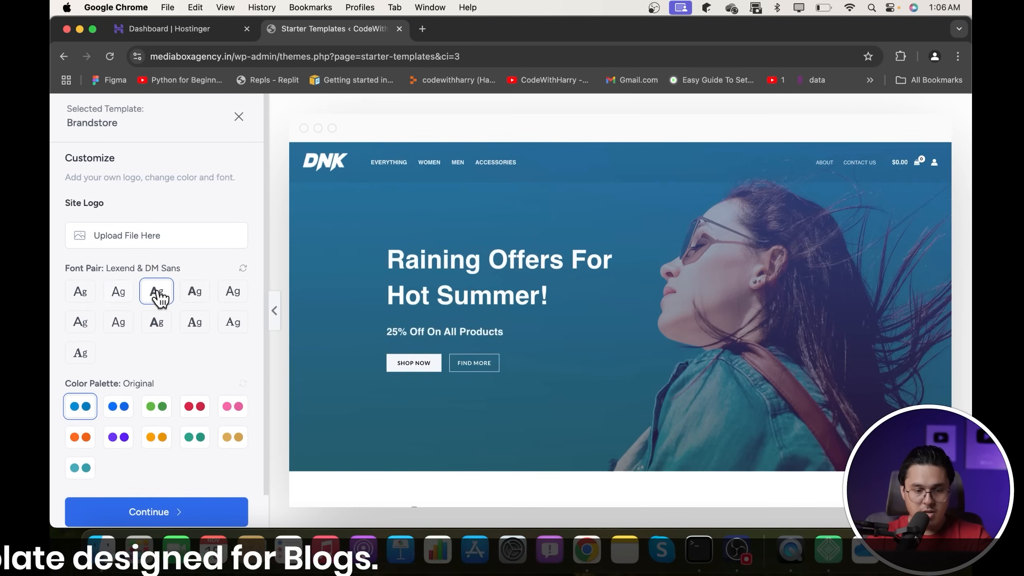
{"action": "left_click", "coordinate": [224, 292]}
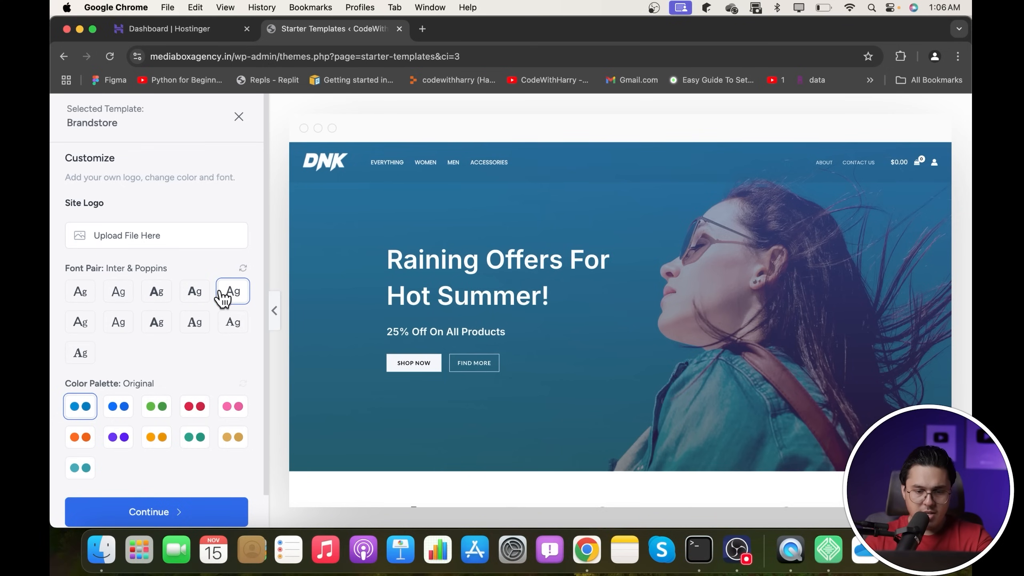
{"action": "left_click", "coordinate": [158, 323]}
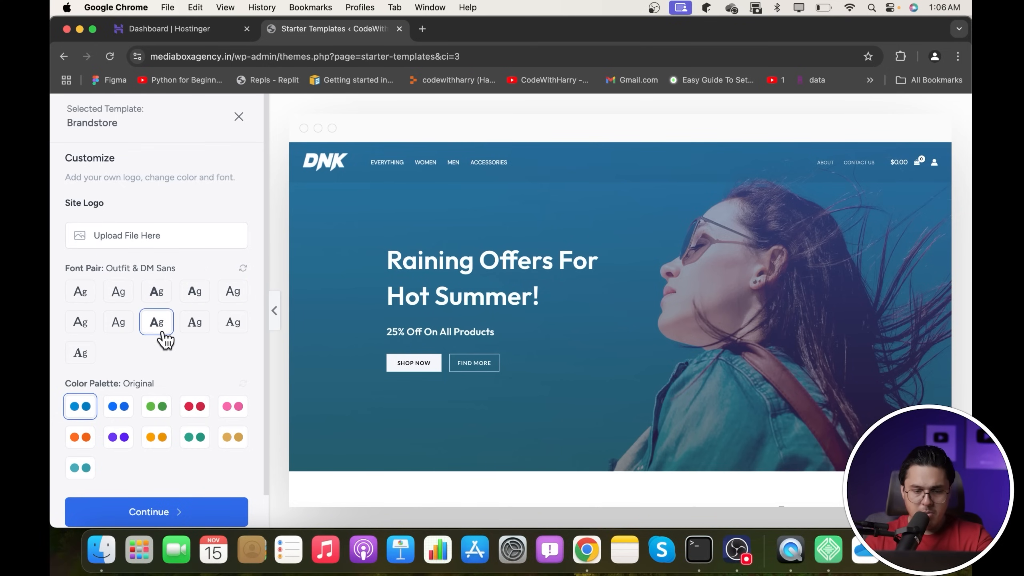
{"action": "left_click", "coordinate": [128, 329]}
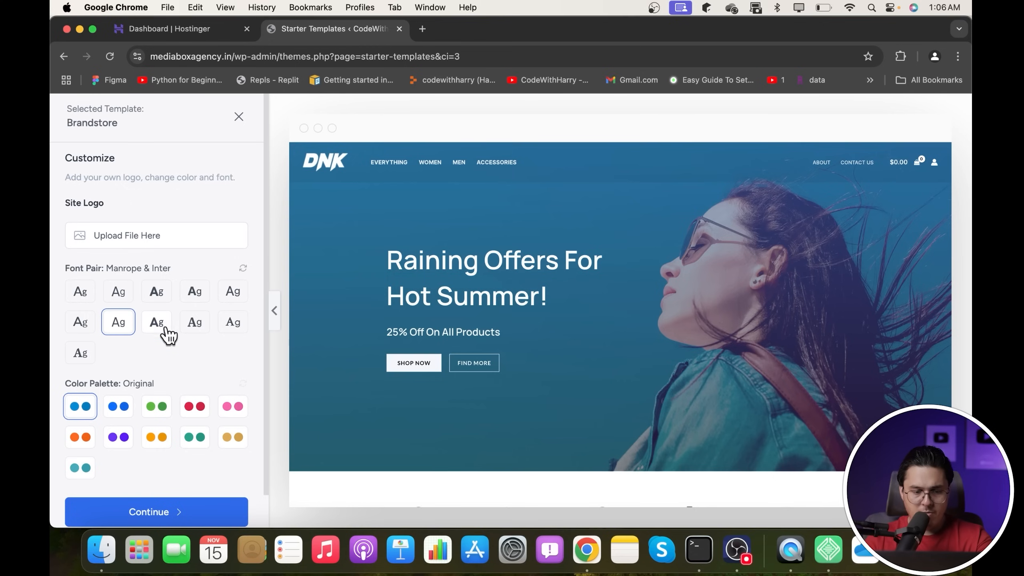
{"action": "left_click", "coordinate": [195, 325]}
{"action": "left_click", "coordinate": [236, 329]}
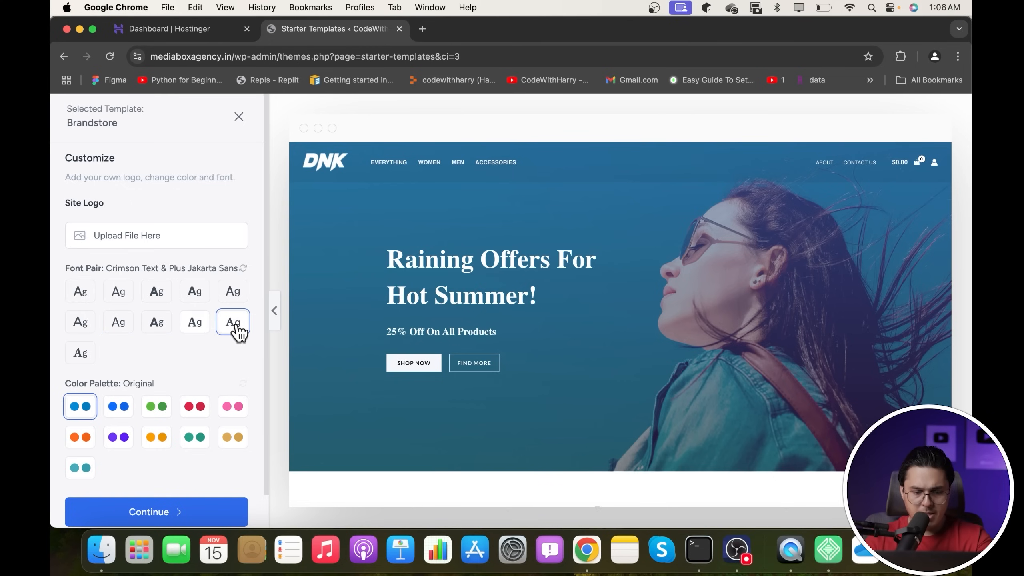
{"action": "left_click", "coordinate": [84, 327]}
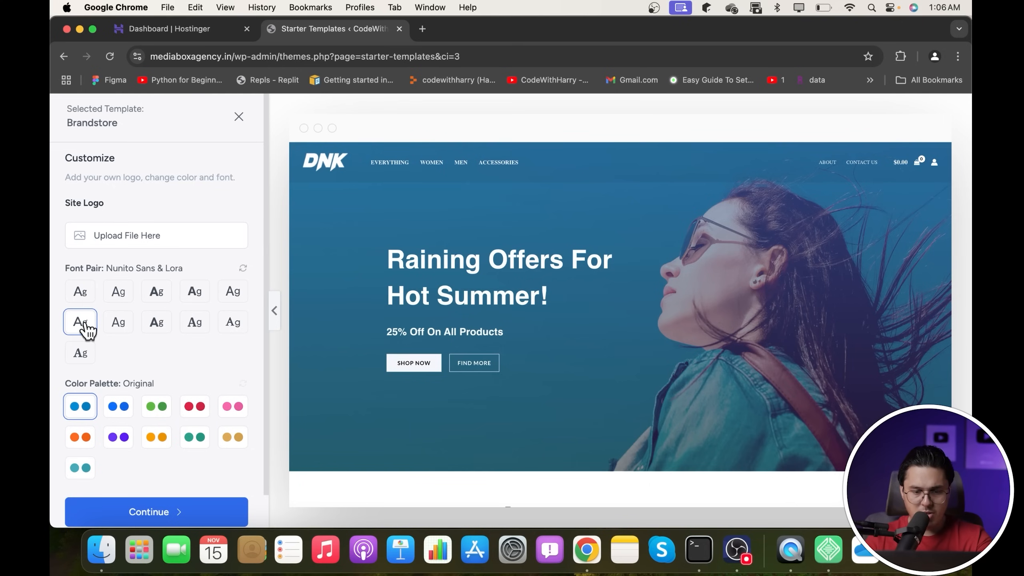
{"action": "left_click", "coordinate": [120, 298]}
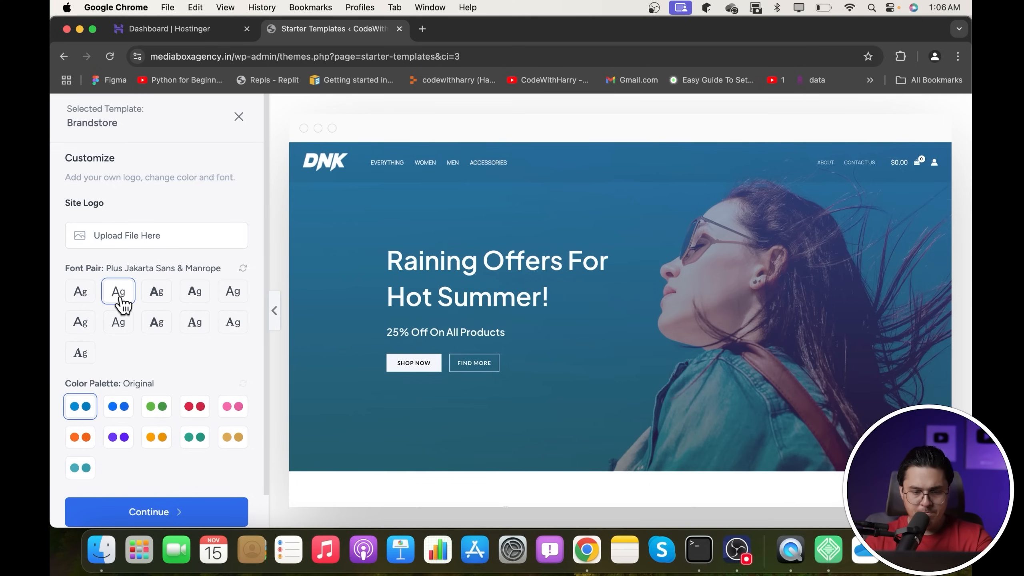
{"action": "left_click", "coordinate": [154, 298]}
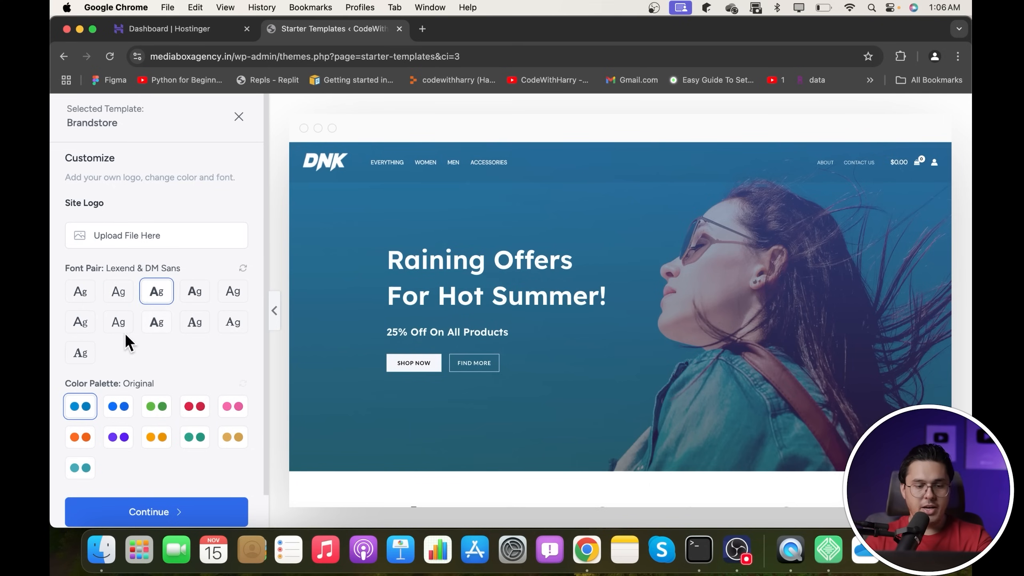
- Compare the colour palettes and apply the purple Style 6 palette
{"action": "scroll", "coordinate": [118, 334], "scroll_direction": "down", "scroll_amount": 2}
{"action": "left_click", "coordinate": [118, 371]}
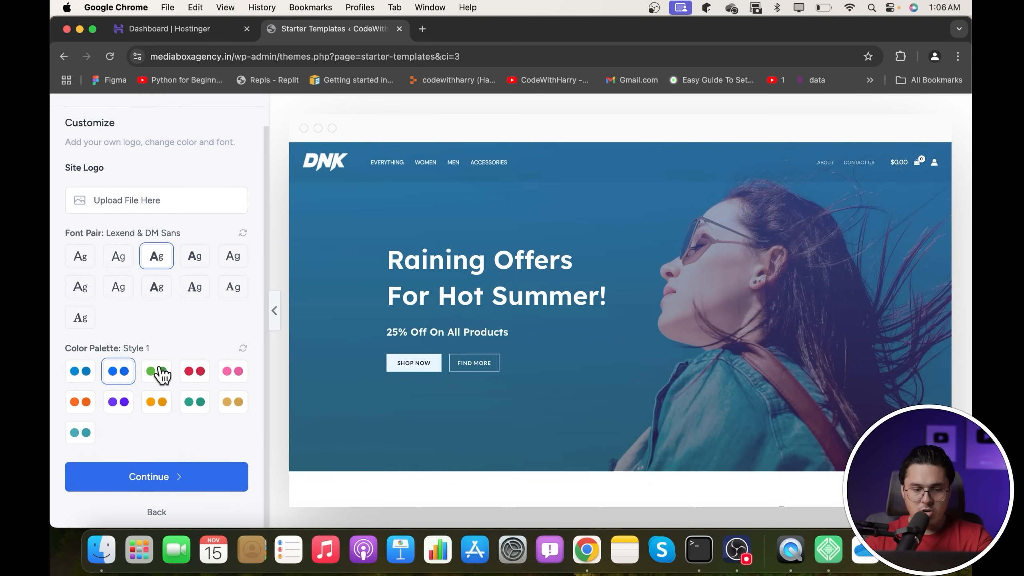
{"action": "left_click", "coordinate": [198, 402]}
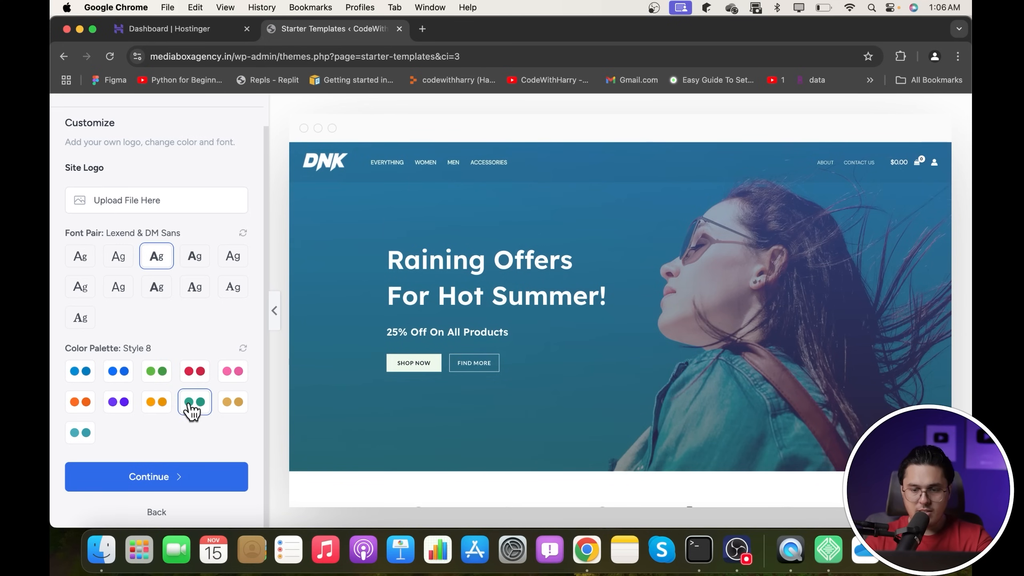
{"action": "left_click", "coordinate": [225, 382]}
{"action": "left_click", "coordinate": [197, 380]}
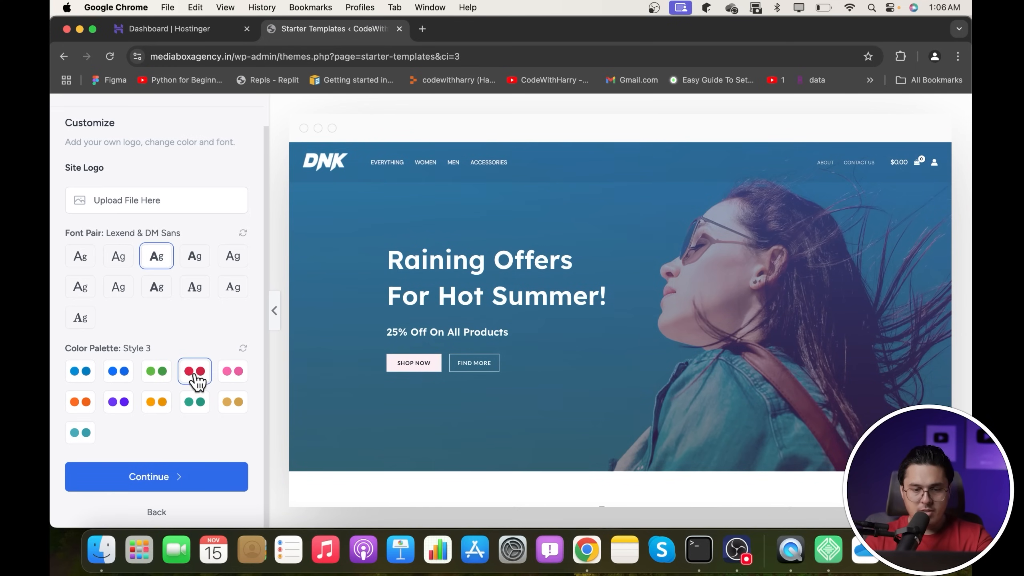
{"action": "scroll", "coordinate": [392, 311], "scroll_direction": "down", "scroll_amount": 5}
{"action": "scroll", "coordinate": [392, 311], "scroll_direction": "down", "scroll_amount": 2}
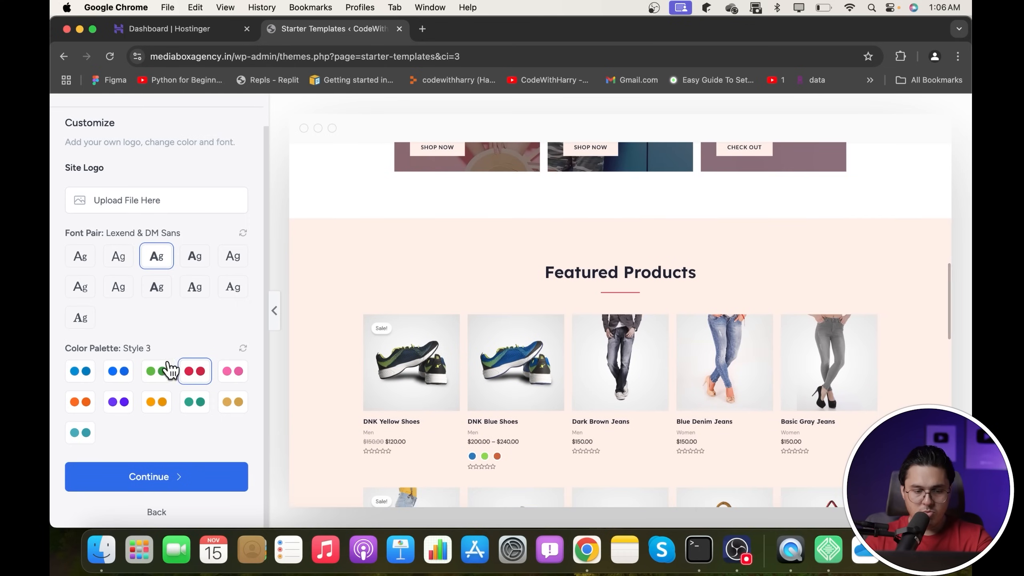
{"action": "left_click", "coordinate": [159, 371]}
{"action": "left_click", "coordinate": [193, 372]}
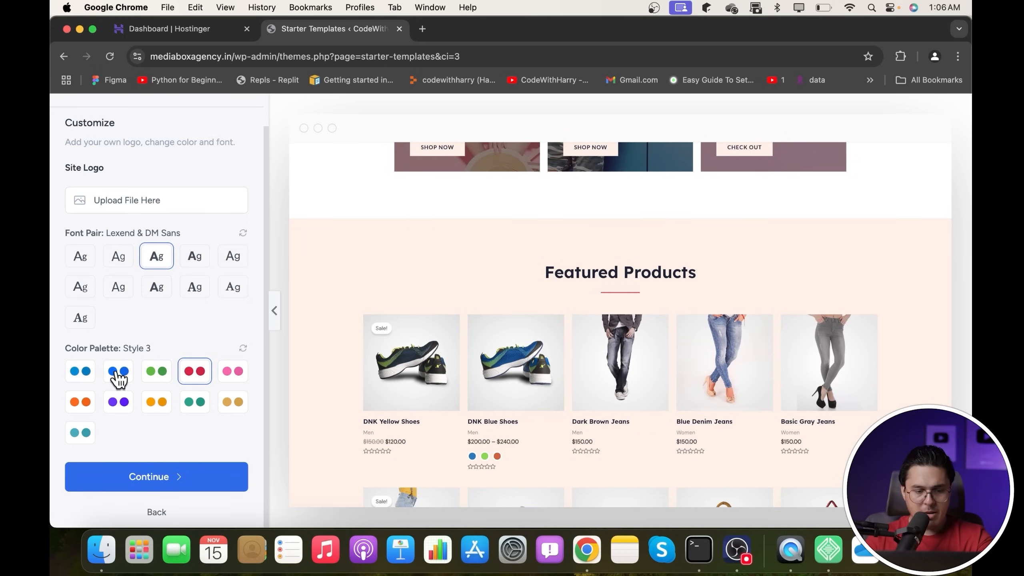
{"action": "left_click", "coordinate": [118, 371]}
{"action": "left_click", "coordinate": [118, 402]}
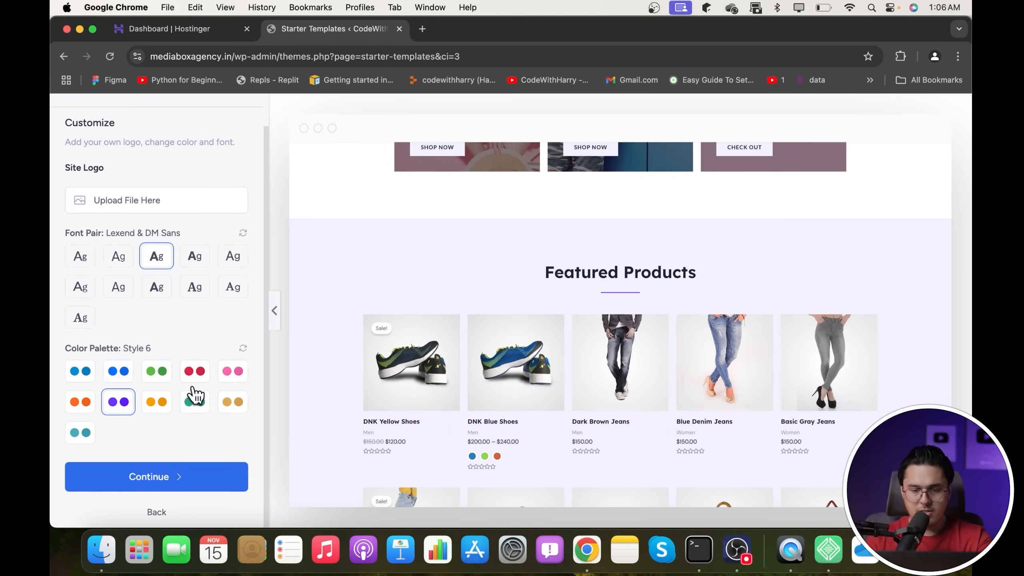
{"action": "scroll", "coordinate": [410, 385], "scroll_direction": "down", "scroll_amount": 2}
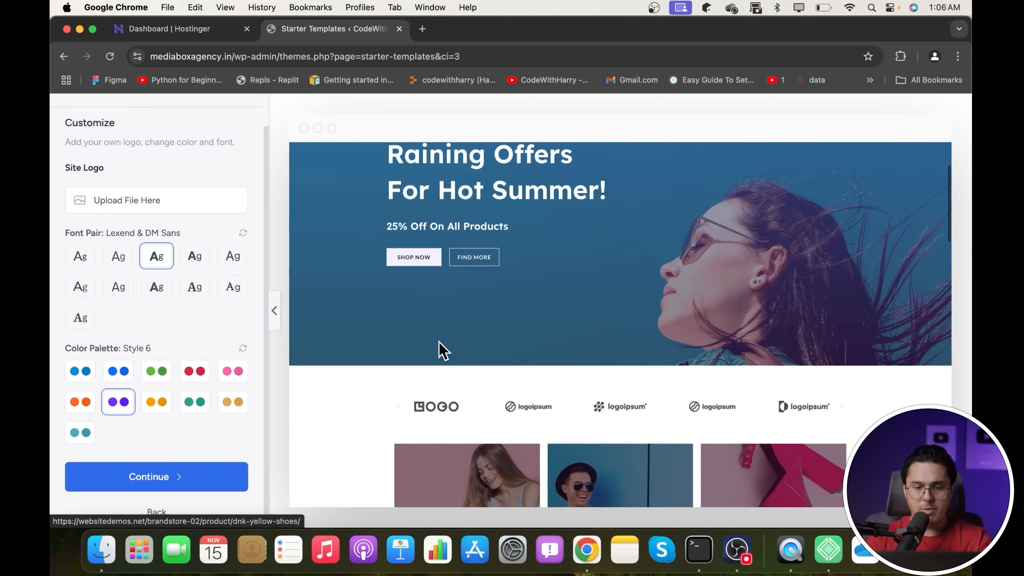
{"action": "scroll", "coordinate": [416, 373], "scroll_direction": "down", "scroll_amount": 5}
{"action": "scroll", "coordinate": [414, 365], "scroll_direction": "down", "scroll_amount": 10}
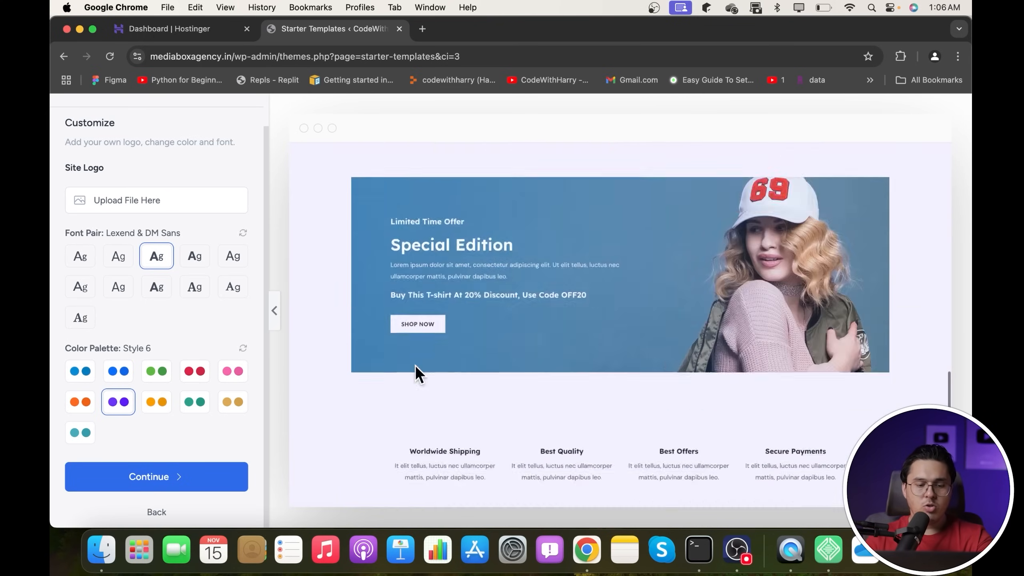
- Confirm the chosen design and skip adding extra site features
{"action": "left_click", "coordinate": [141, 475]}
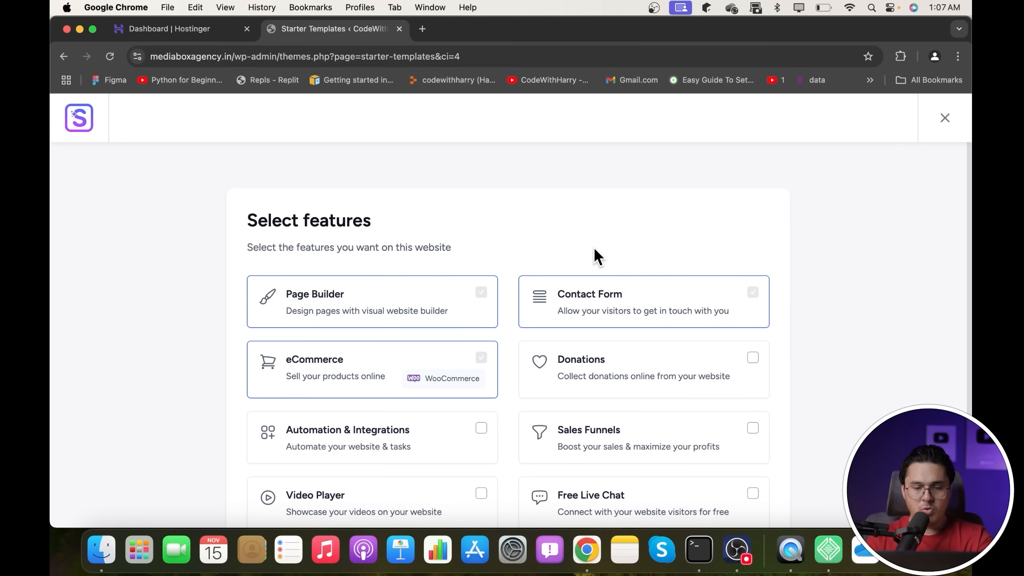
{"action": "scroll", "coordinate": [596, 256], "scroll_direction": "down", "scroll_amount": 5}
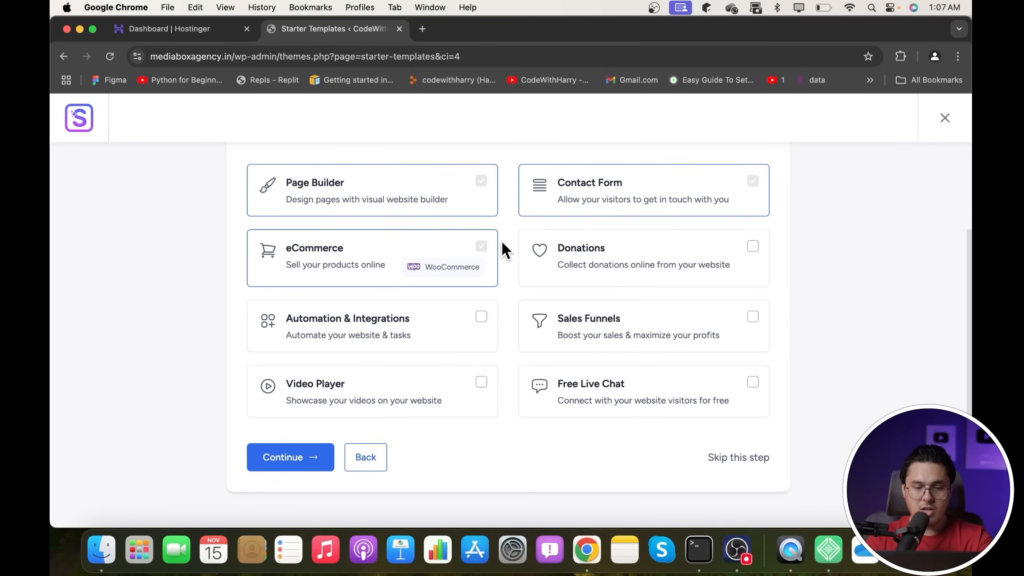
{"action": "scroll", "coordinate": [501, 242], "scroll_direction": "up", "scroll_amount": 3}
{"action": "scroll", "coordinate": [770, 399], "scroll_direction": "down", "scroll_amount": 3}
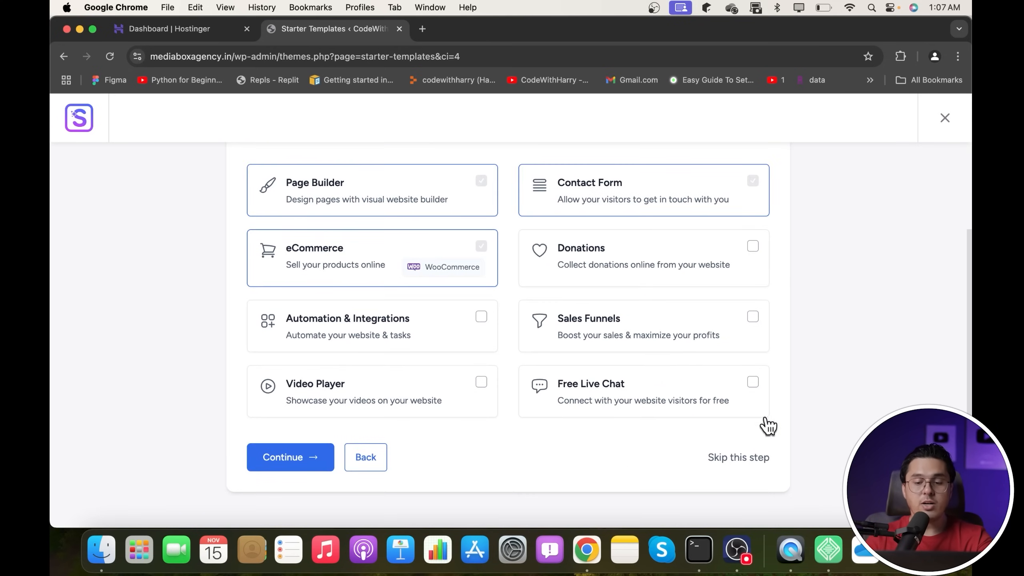
{"action": "left_click", "coordinate": [743, 457]}
- Enter your first name and work e-mail, and say the site is for yourself or your company
{"action": "left_click", "coordinate": [487, 286]}
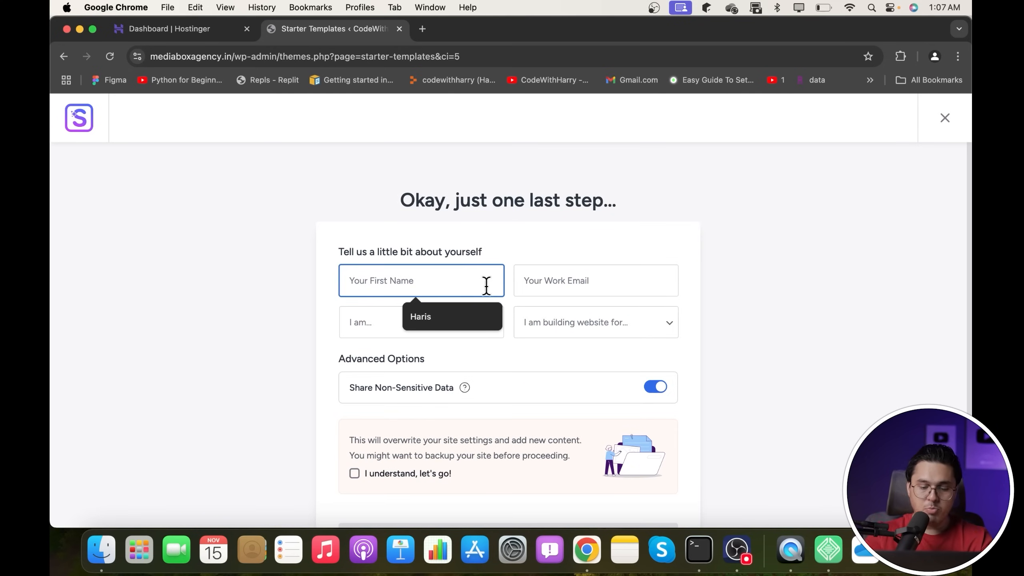
{"action": "type", "text": "Haris"}
{"action": "key", "text": "Tab"}
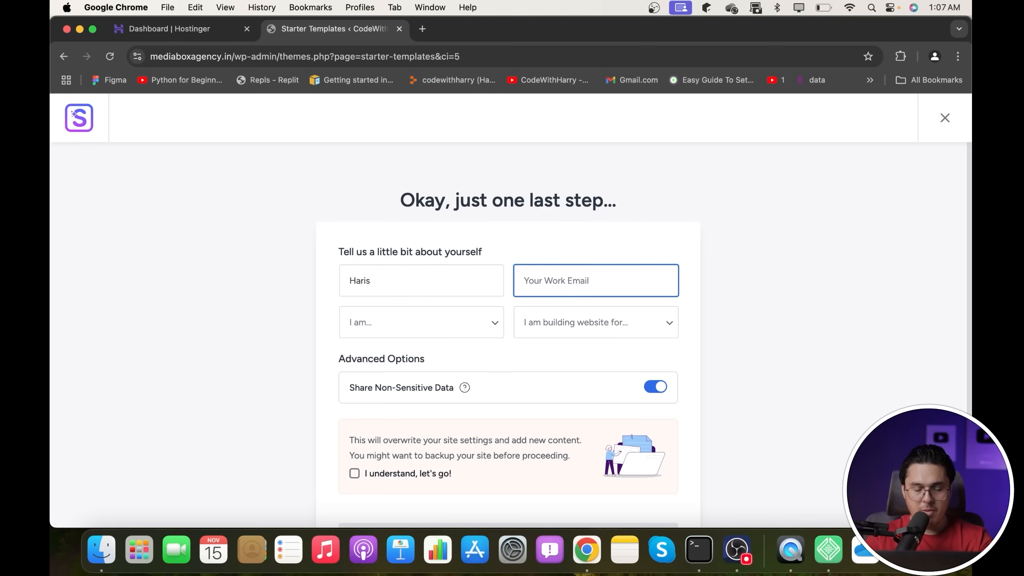
{"action": "type", "text": "har"}
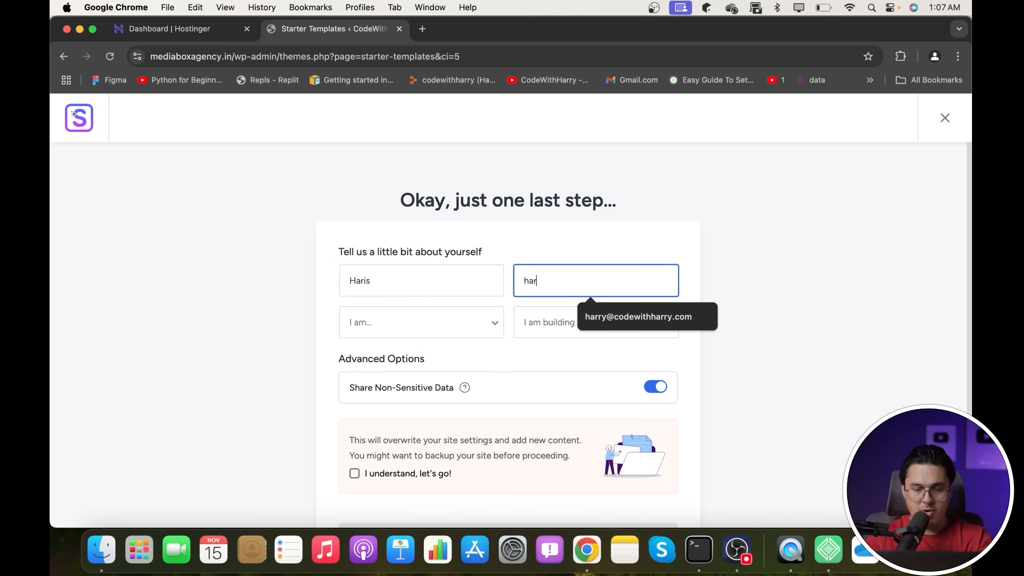
{"action": "left_click", "coordinate": [613, 318]}
{"action": "left_click", "coordinate": [568, 323]}
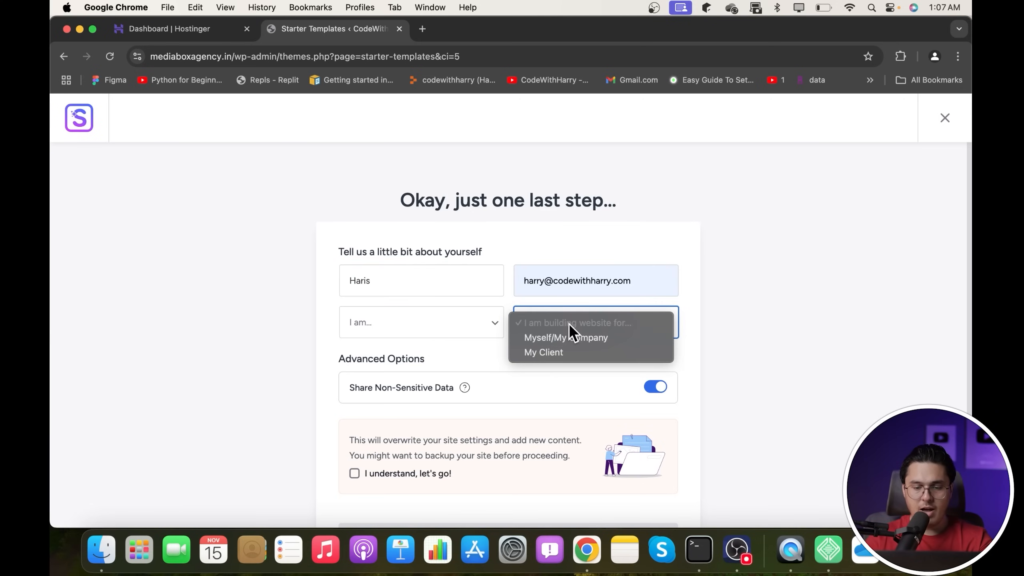
{"action": "left_click", "coordinate": [563, 337]}
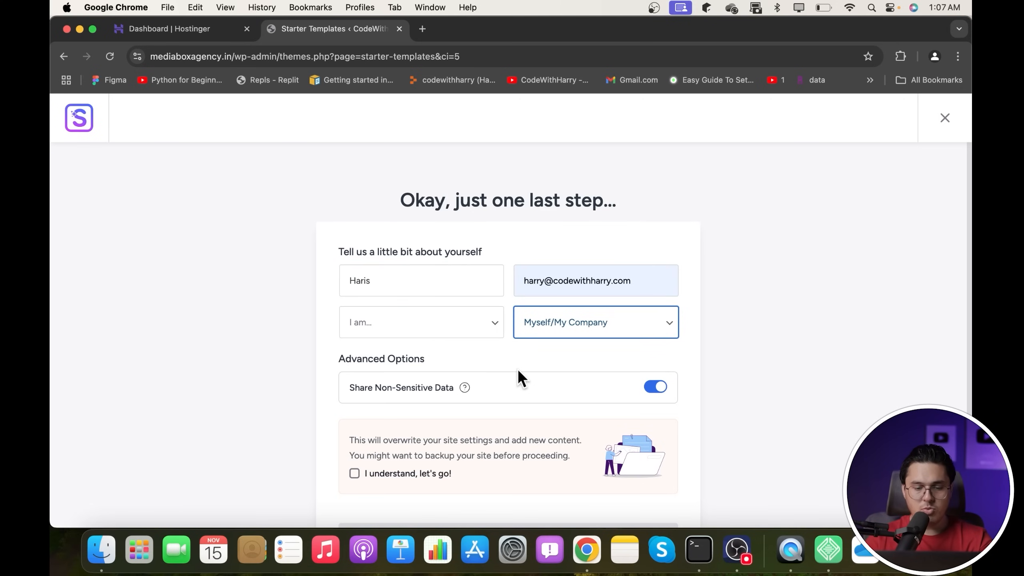
- Acknowledge that the site will be overwritten and start building the website
{"action": "scroll", "coordinate": [536, 371], "scroll_direction": "down", "scroll_amount": 3}
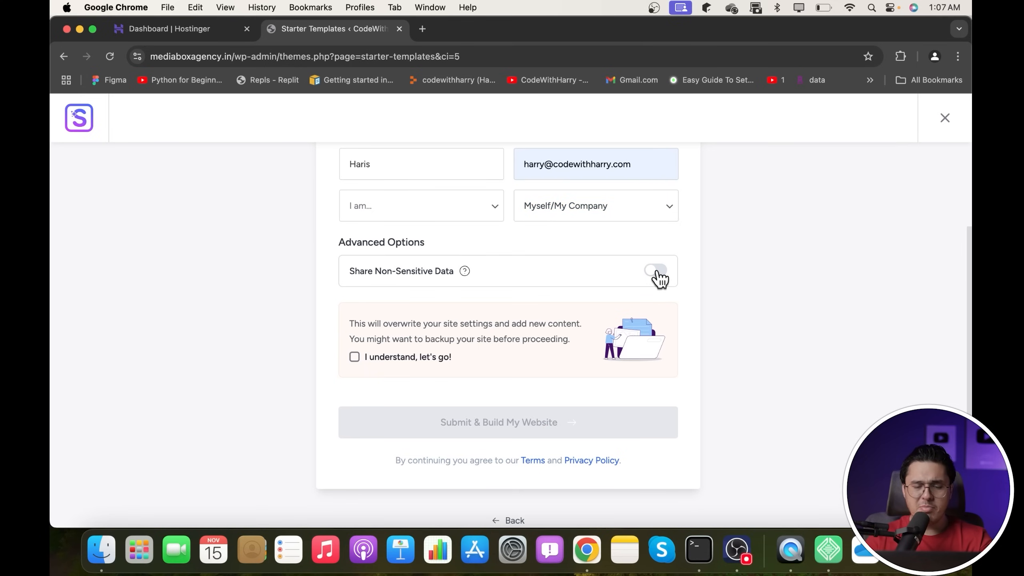
{"action": "left_click", "coordinate": [407, 357]}
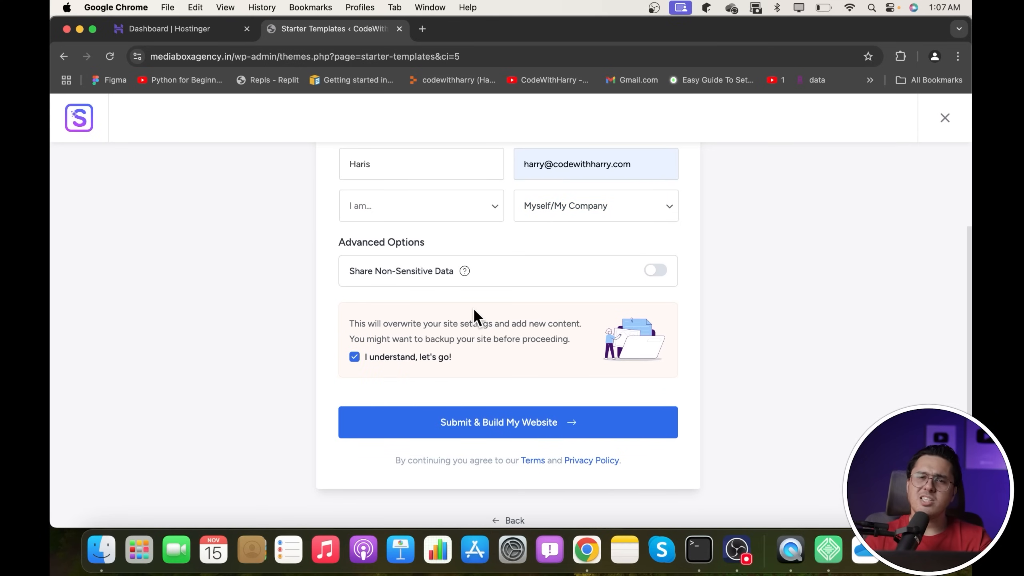
{"action": "left_click", "coordinate": [517, 441]}
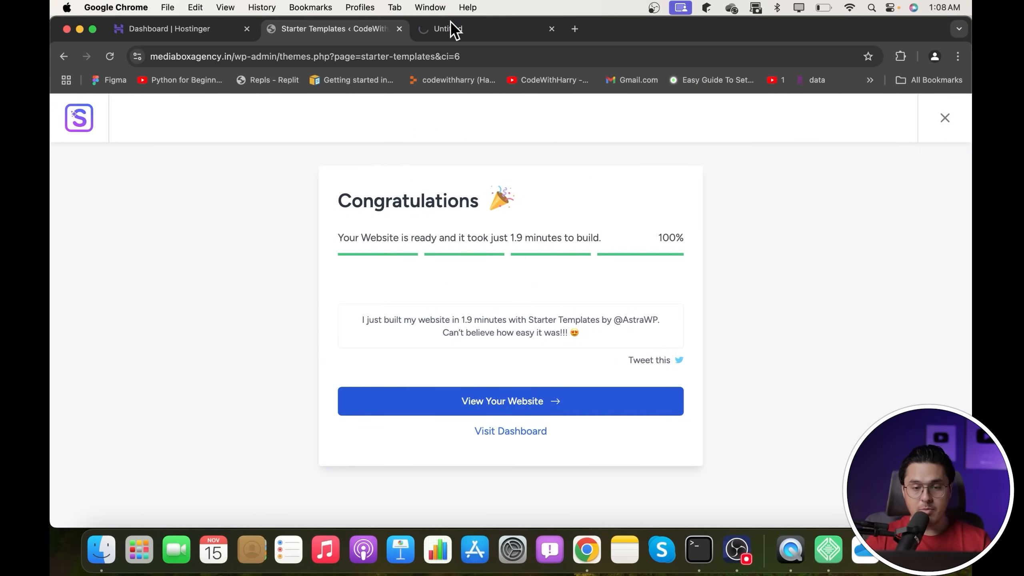
- Open the newly built DNK store website from the Congratulations screen
{"action": "left_click", "coordinate": [453, 26]}
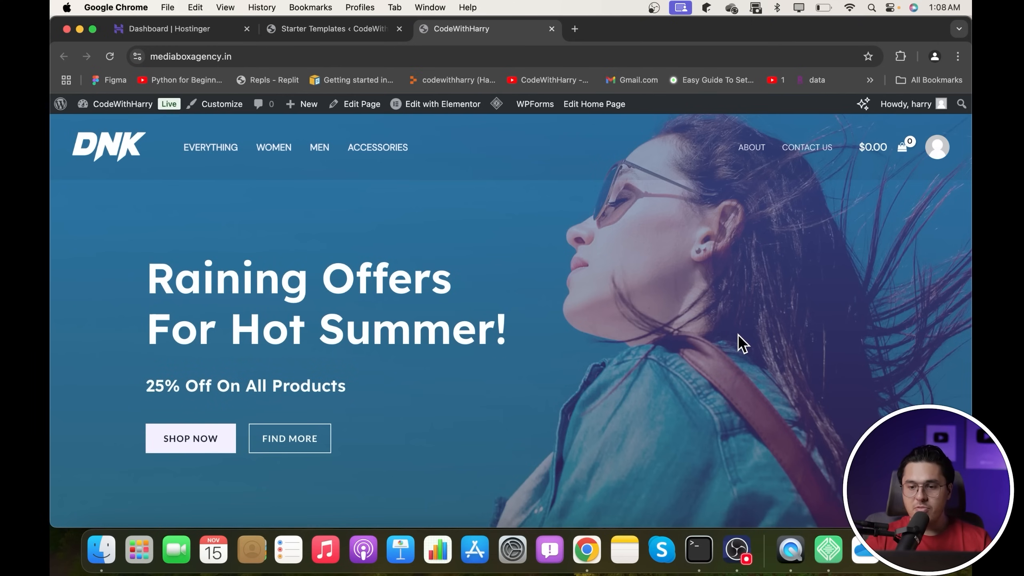
- Follow the middle promo card's shop link and browse the Accessories category page
{"action": "scroll", "coordinate": [739, 334], "scroll_direction": "down", "scroll_amount": 10}
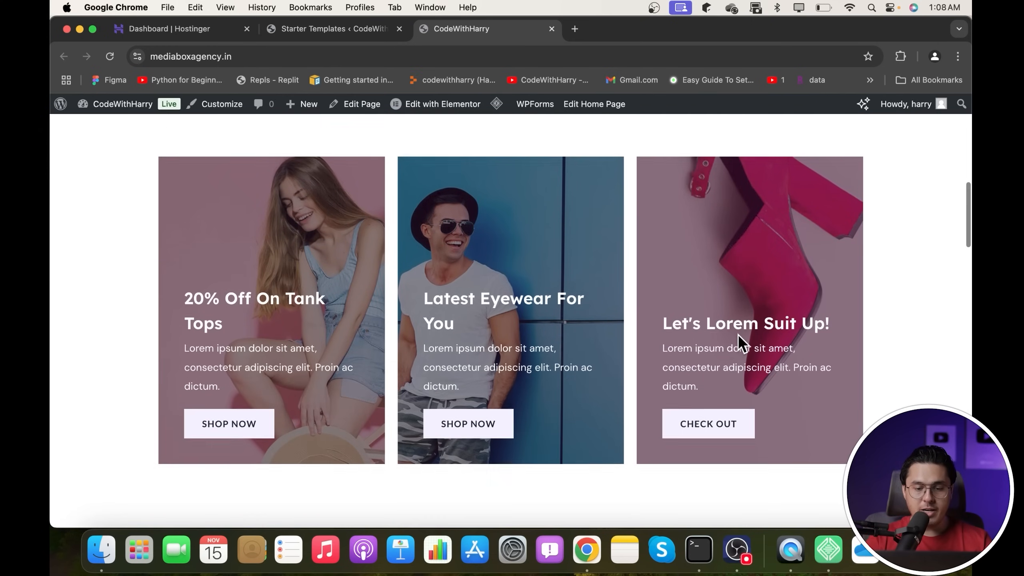
{"action": "left_click", "coordinate": [469, 424]}
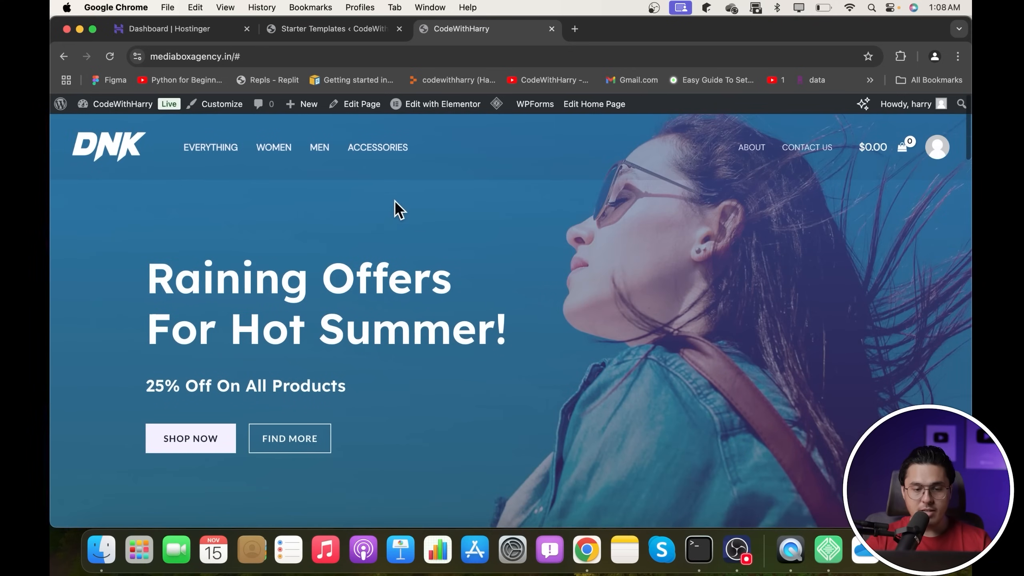
{"action": "left_click", "coordinate": [390, 158]}
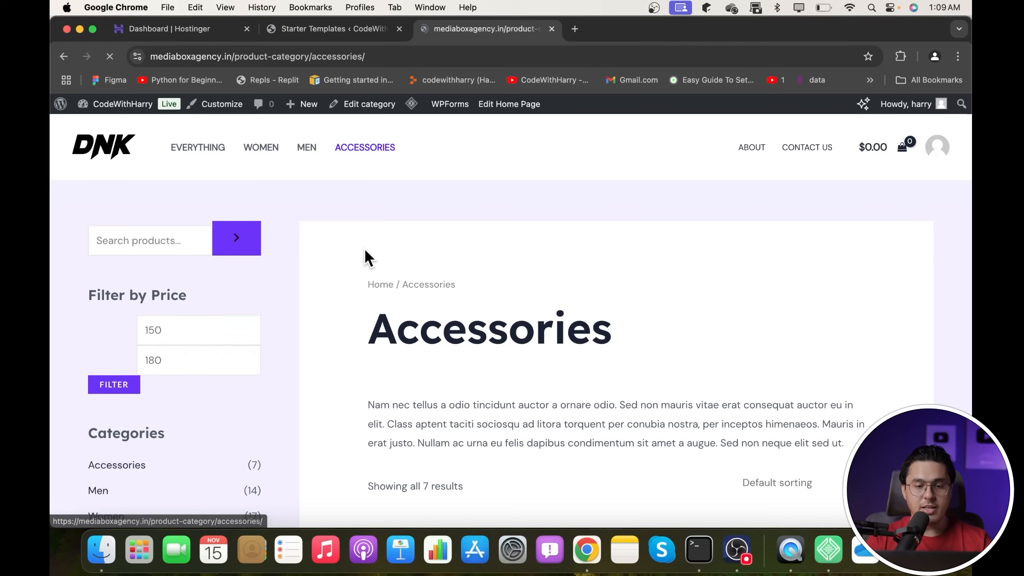
{"action": "scroll", "coordinate": [504, 259], "scroll_direction": "down", "scroll_amount": 15}
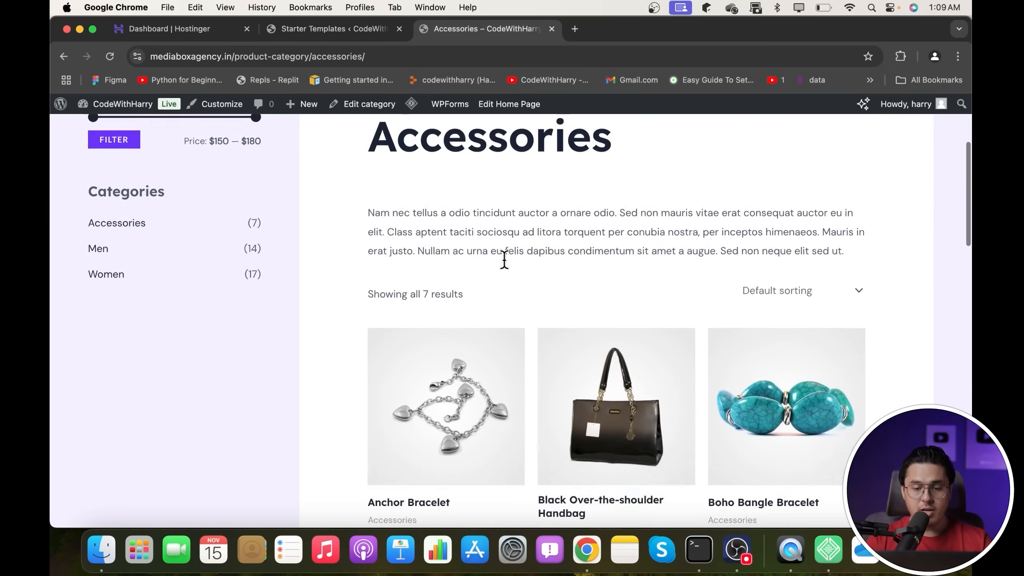
{"action": "scroll", "coordinate": [504, 268], "scroll_direction": "down", "scroll_amount": 5}
{"action": "scroll", "coordinate": [504, 267], "scroll_direction": "up", "scroll_amount": 20}
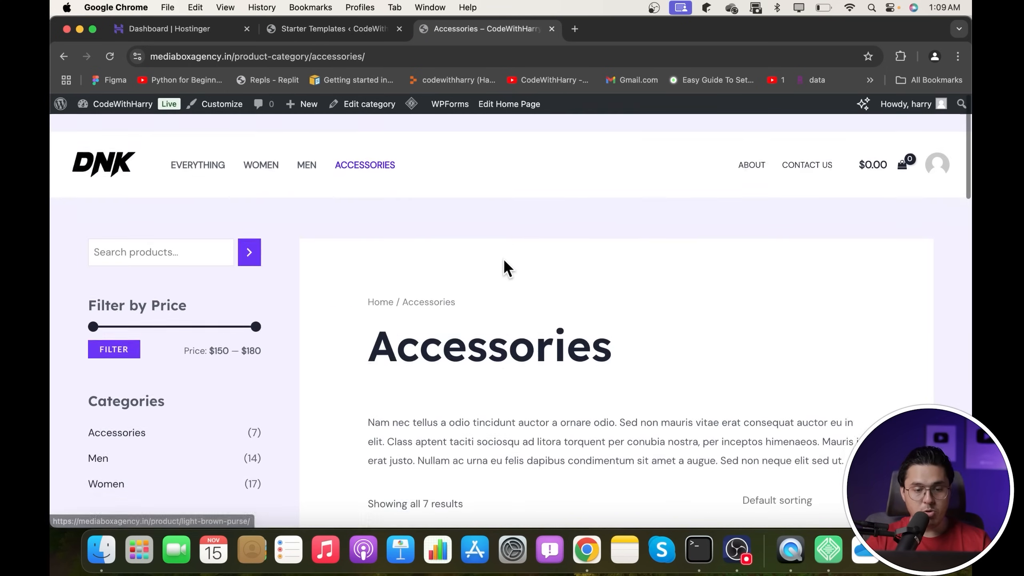
- Browse the Women, Men and Accessories category pages, then return to the Men page
{"action": "left_click", "coordinate": [267, 150]}
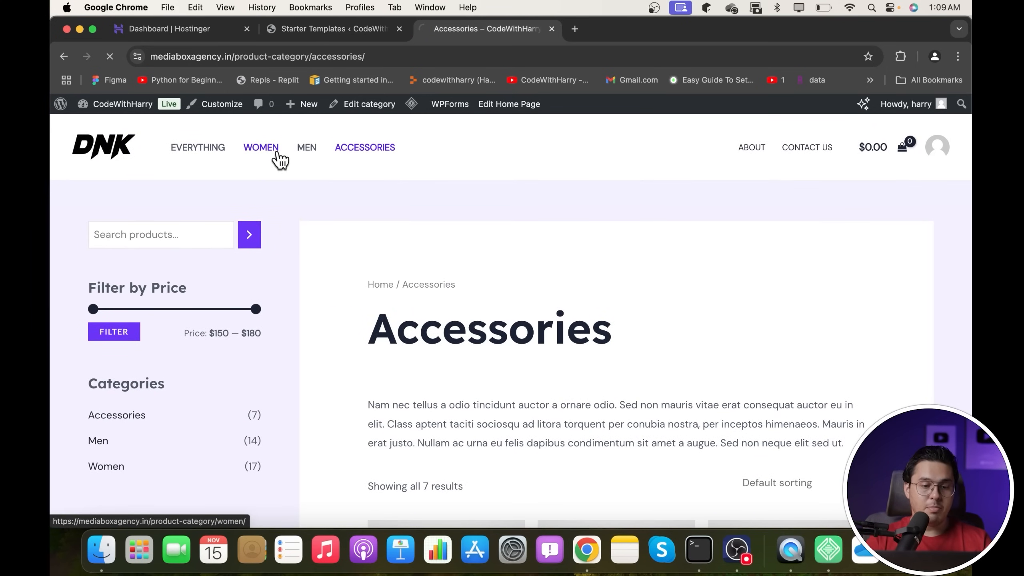
{"action": "left_click", "coordinate": [305, 156]}
{"action": "scroll", "coordinate": [555, 307], "scroll_direction": "down", "scroll_amount": 3}
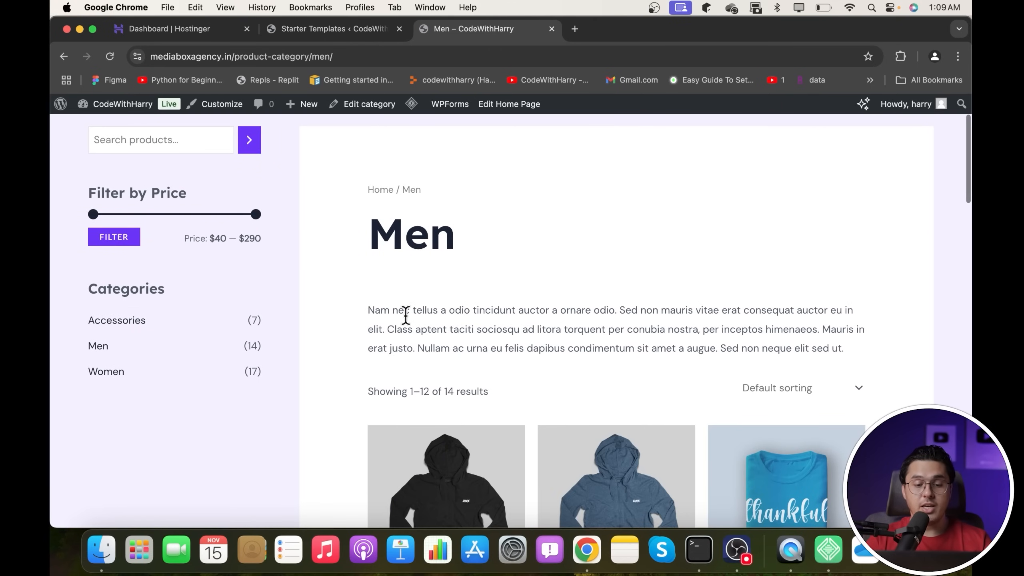
{"action": "scroll", "coordinate": [405, 314], "scroll_direction": "down", "scroll_amount": 2}
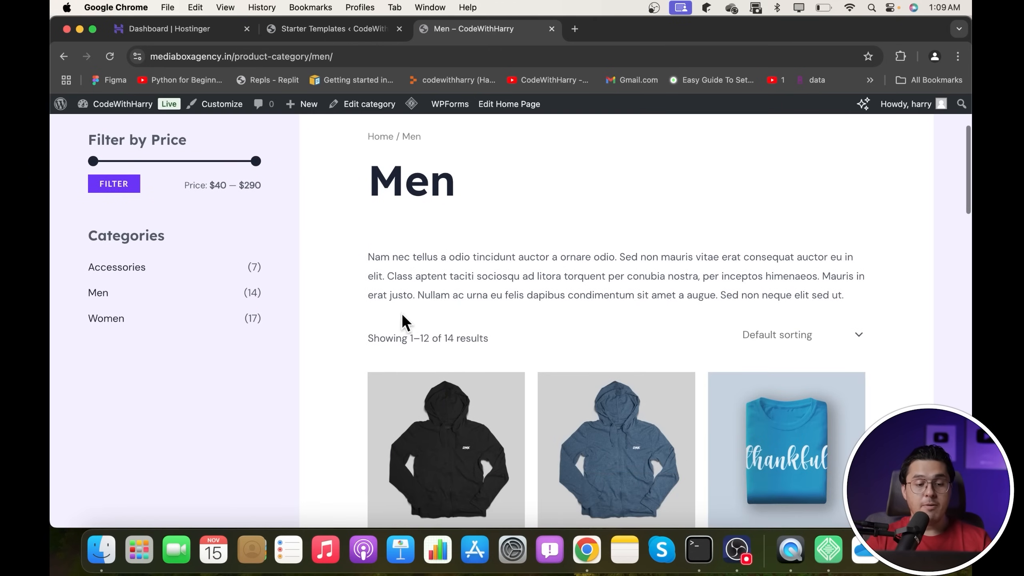
{"action": "left_click", "coordinate": [136, 268]}
{"action": "scroll", "coordinate": [174, 309], "scroll_direction": "down", "scroll_amount": 3}
{"action": "left_click", "coordinate": [98, 300]}
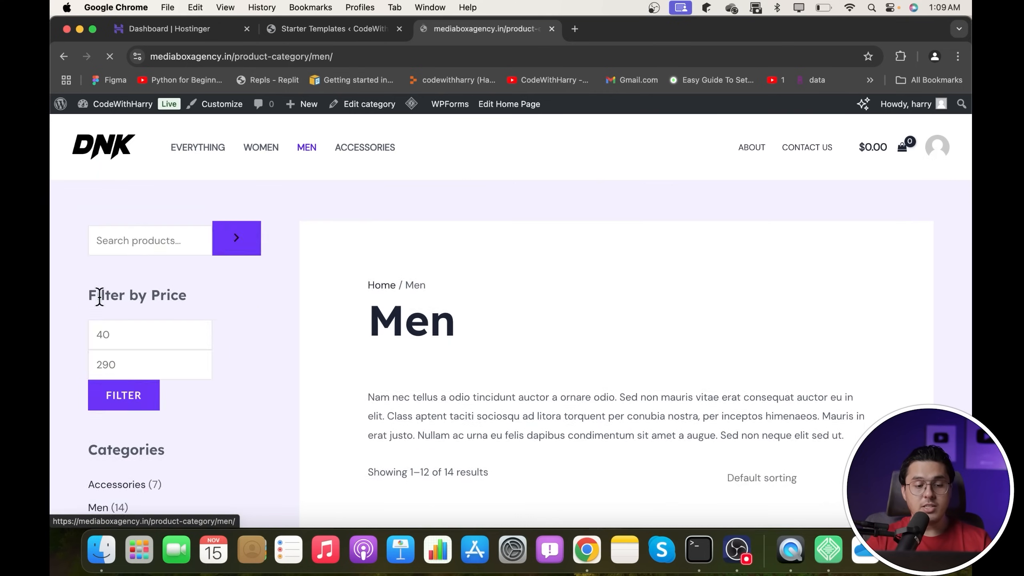
{"action": "scroll", "coordinate": [520, 323], "scroll_direction": "down", "scroll_amount": 4}
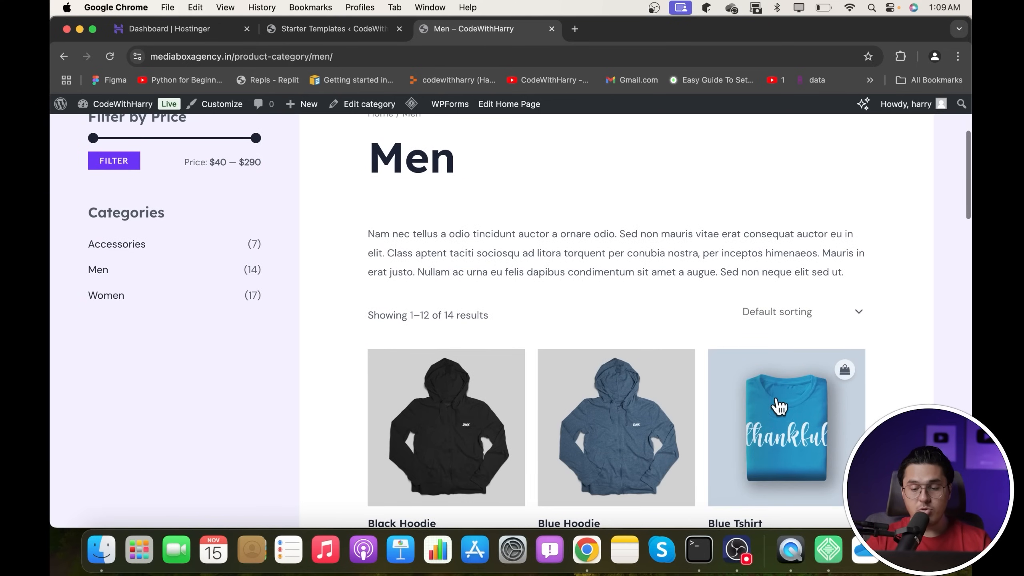
{"action": "scroll", "coordinate": [777, 399], "scroll_direction": "down", "scroll_amount": 3}
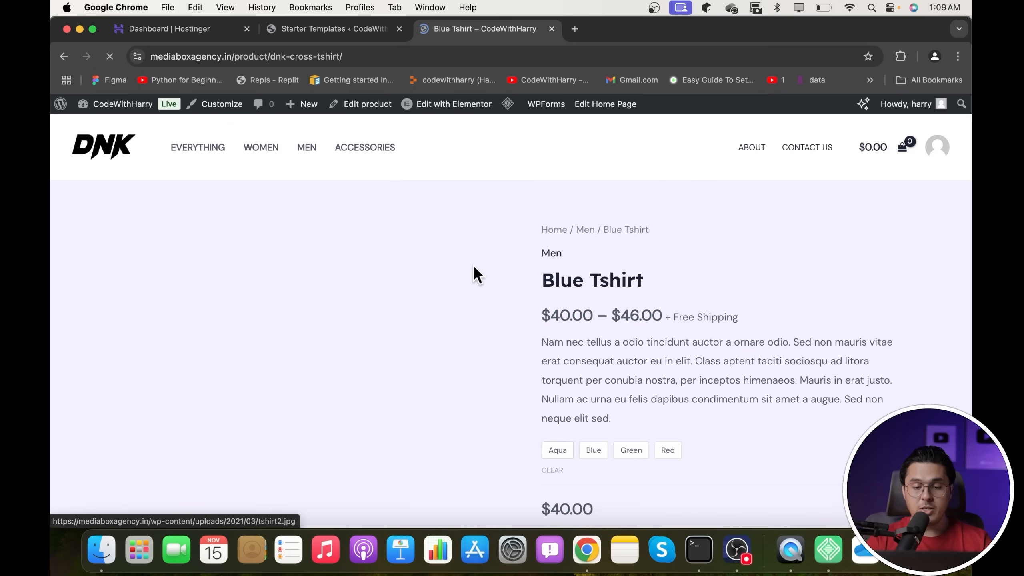
{"action": "scroll", "coordinate": [696, 354], "scroll_direction": "down", "scroll_amount": 12}
{"action": "scroll", "coordinate": [697, 354], "scroll_direction": "down", "scroll_amount": 8}
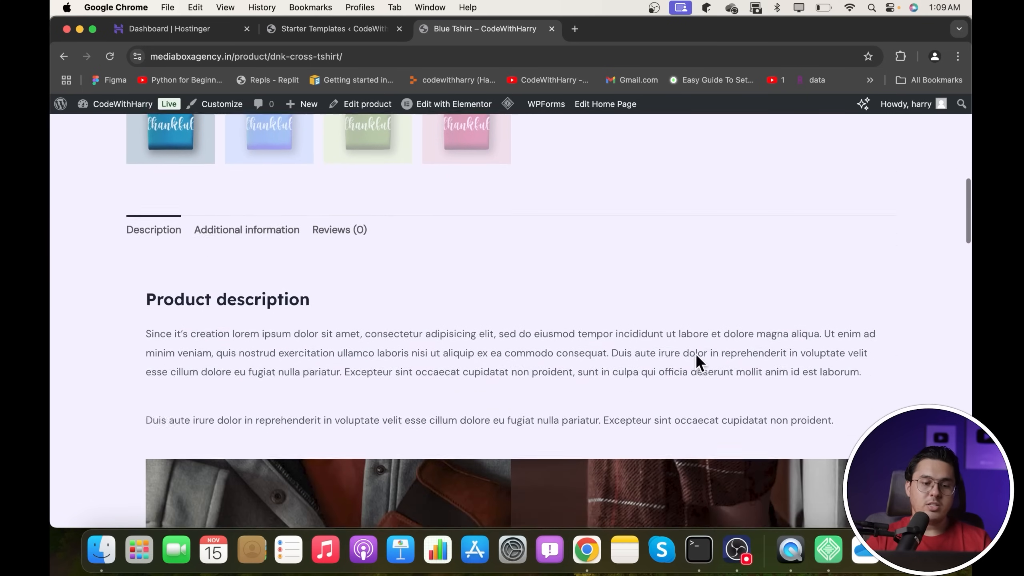
{"action": "scroll", "coordinate": [696, 353], "scroll_direction": "up", "scroll_amount": 20}
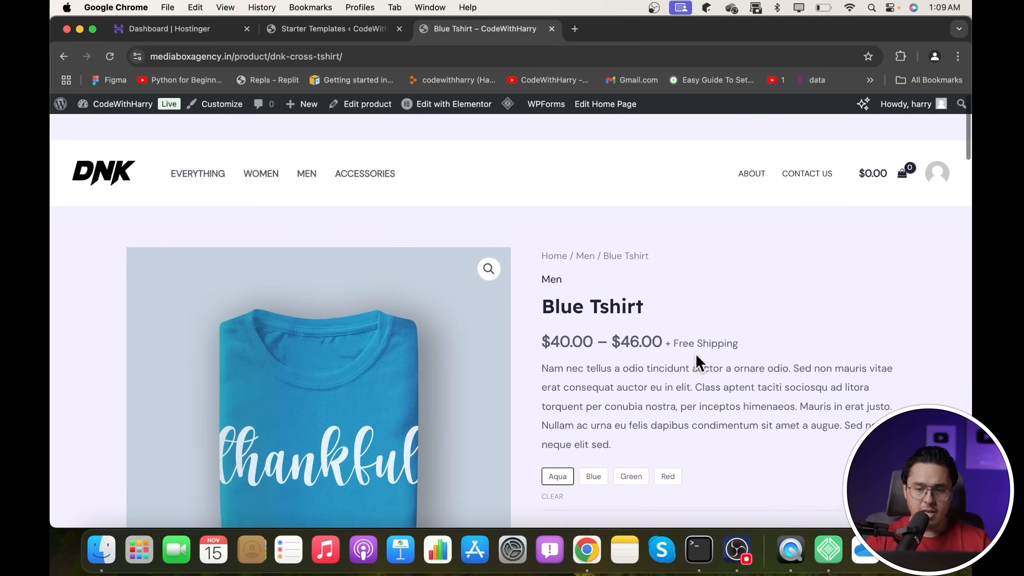
- Return to the store homepage via the logo and open it with Edit with Elementor
{"action": "left_click", "coordinate": [108, 156]}
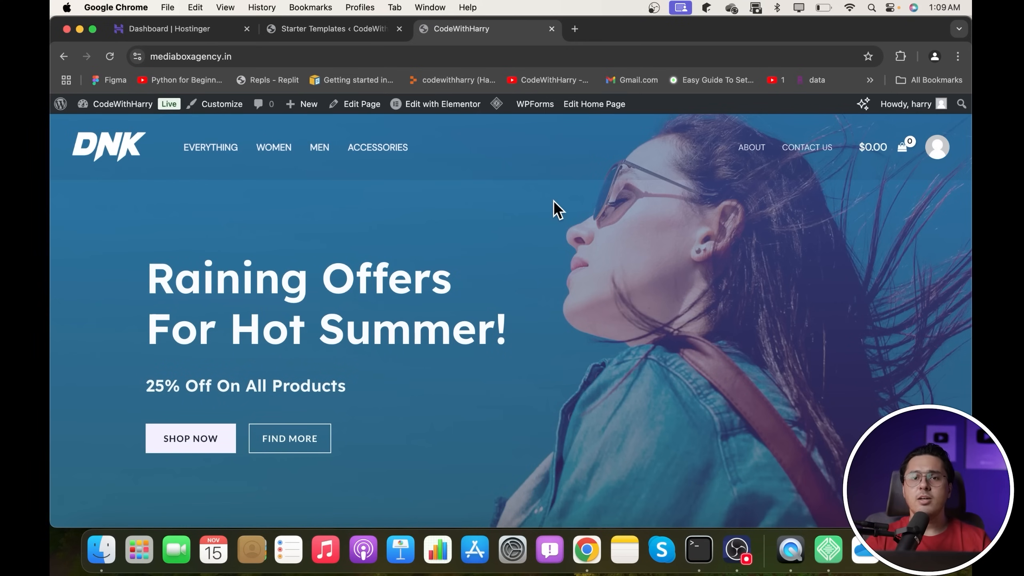
{"action": "left_click", "coordinate": [319, 31]}
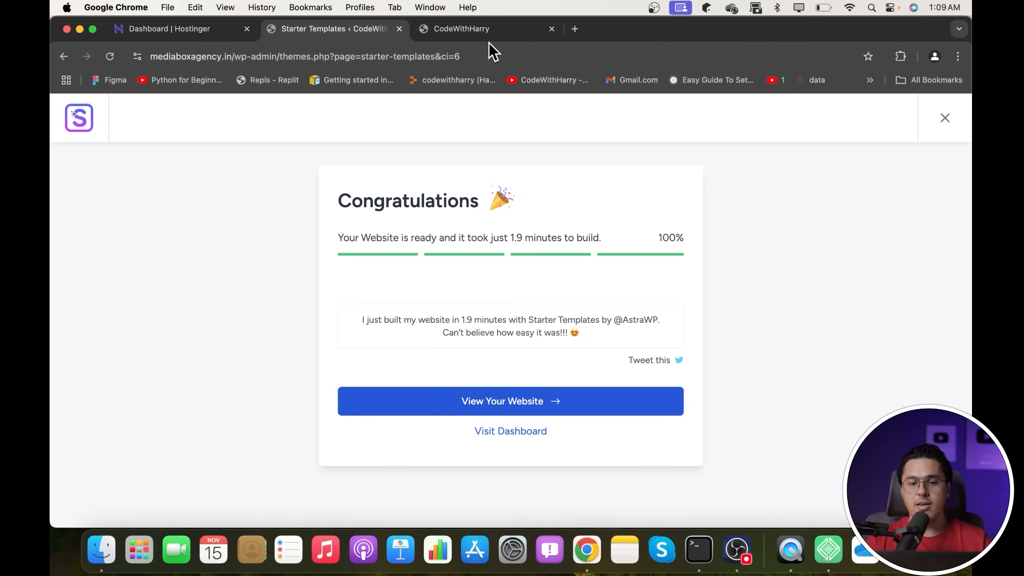
{"action": "left_click", "coordinate": [496, 33]}
{"action": "scroll", "coordinate": [445, 313], "scroll_direction": "down", "scroll_amount": 15}
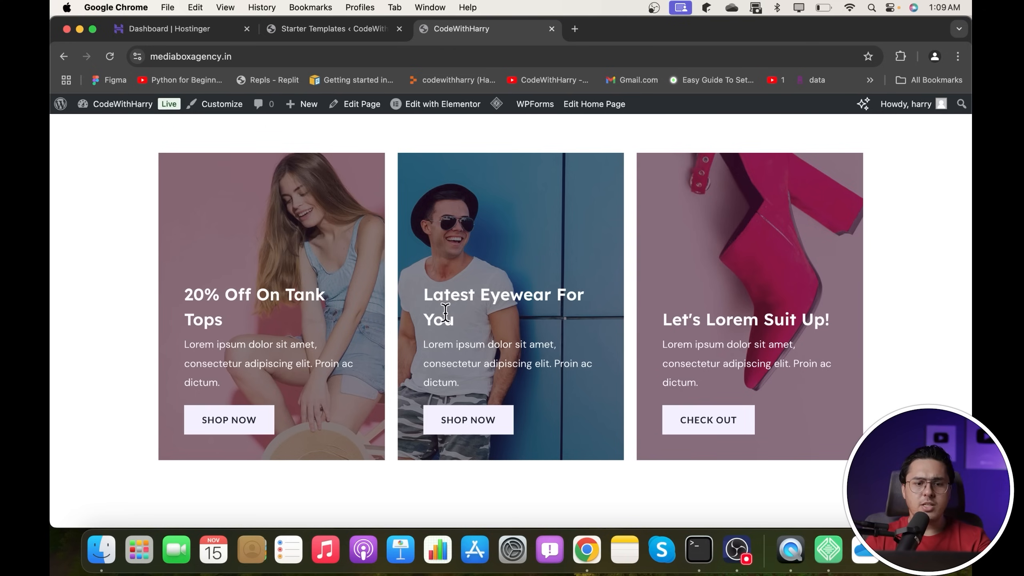
{"action": "left_click", "coordinate": [457, 105]}
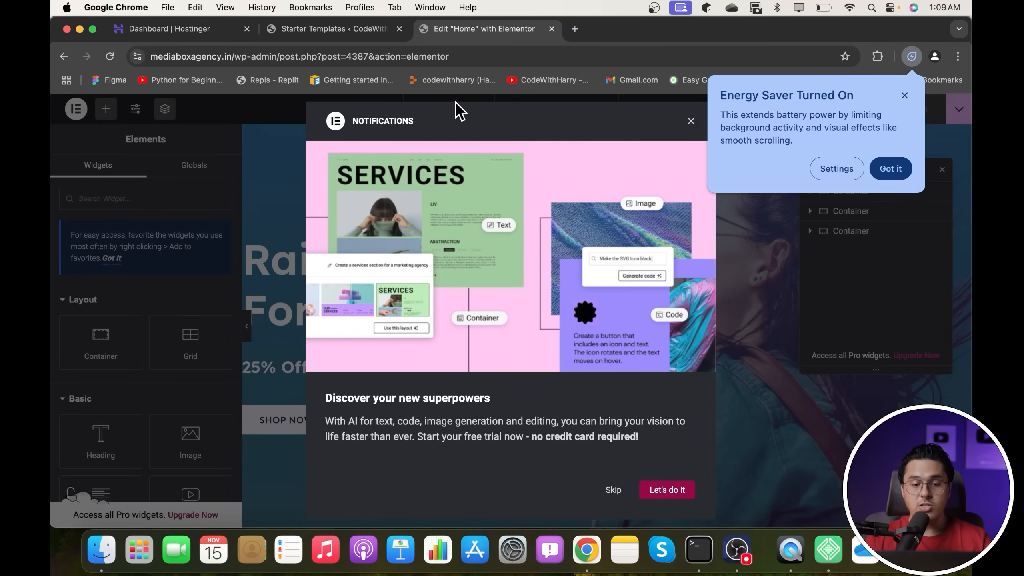
- Close the Energy Saver and Notifications popups, then add an empty container below the Raining Offers hero
{"action": "left_click", "coordinate": [883, 169]}
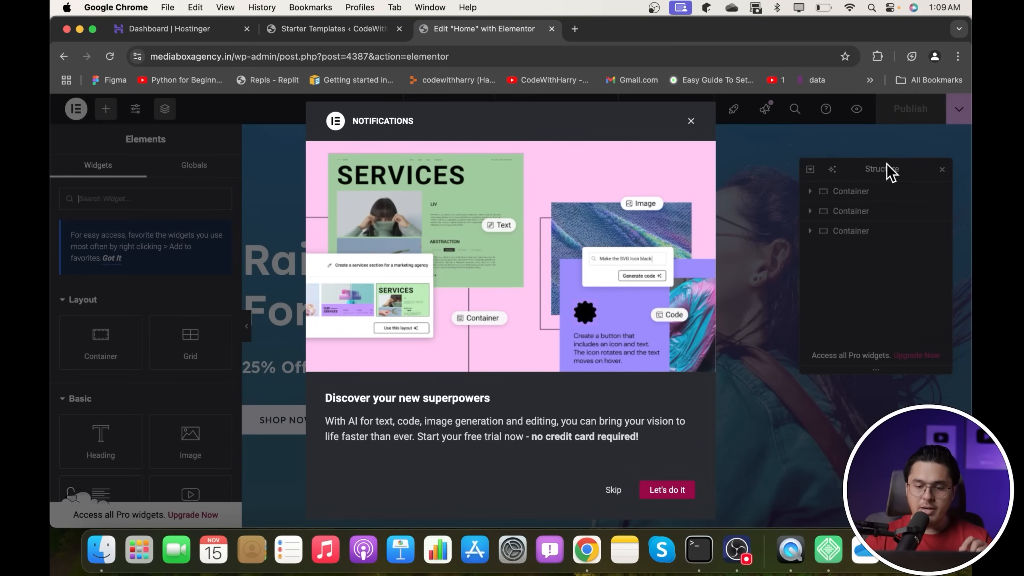
{"action": "left_click", "coordinate": [622, 489]}
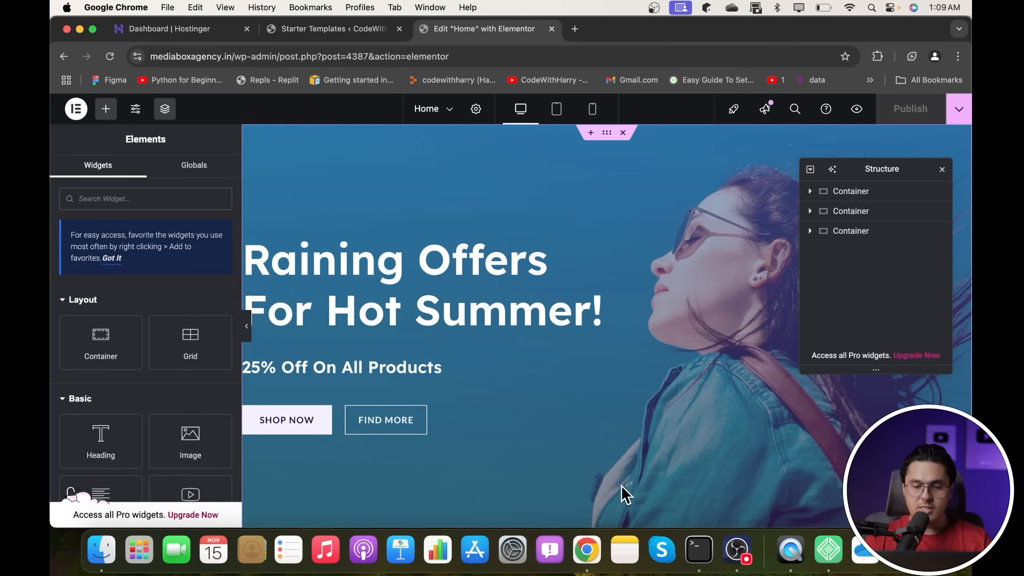
{"action": "left_click", "coordinate": [590, 287]}
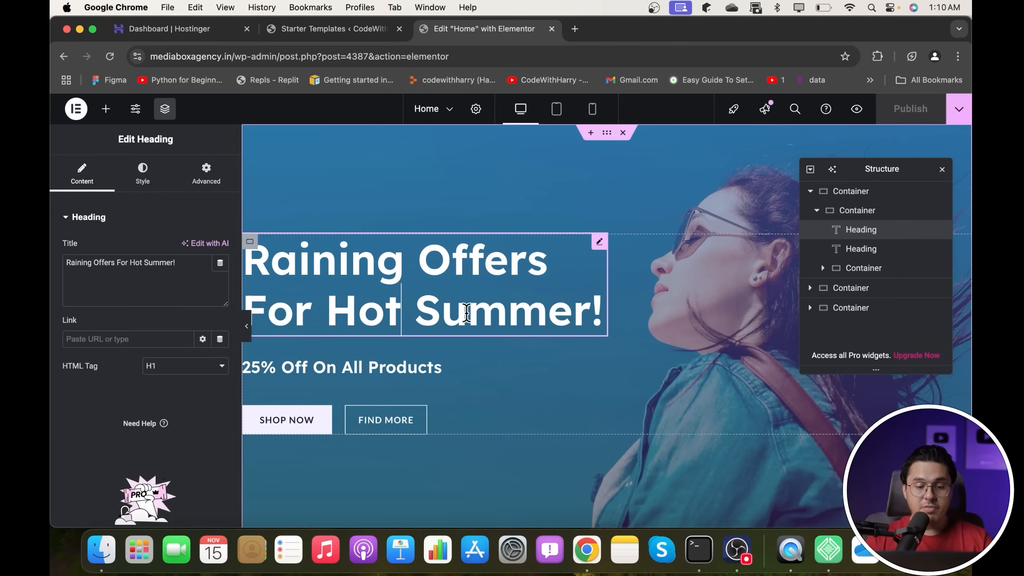
{"action": "scroll", "coordinate": [465, 313], "scroll_direction": "down", "scroll_amount": 6}
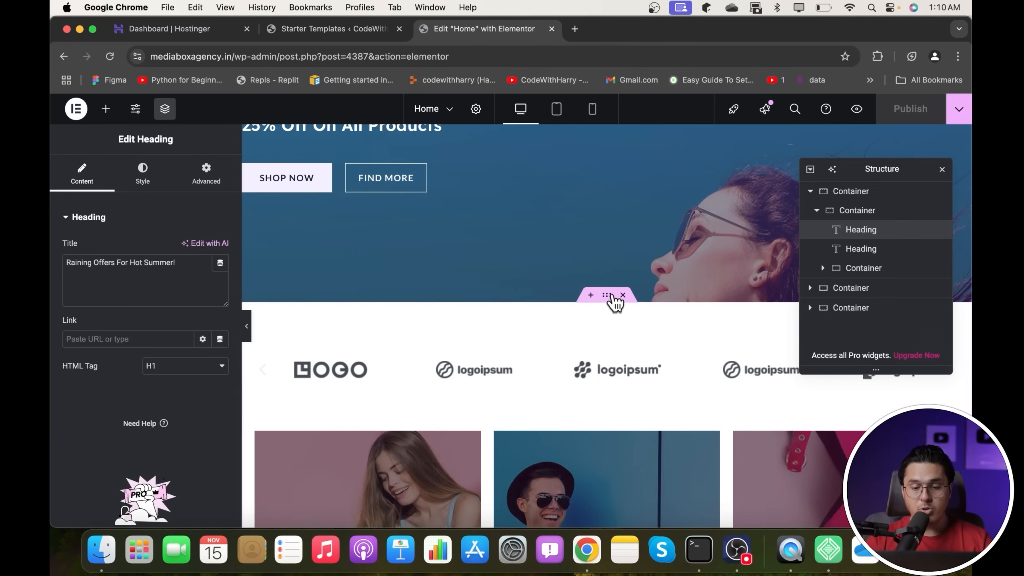
{"action": "left_click", "coordinate": [591, 295]}
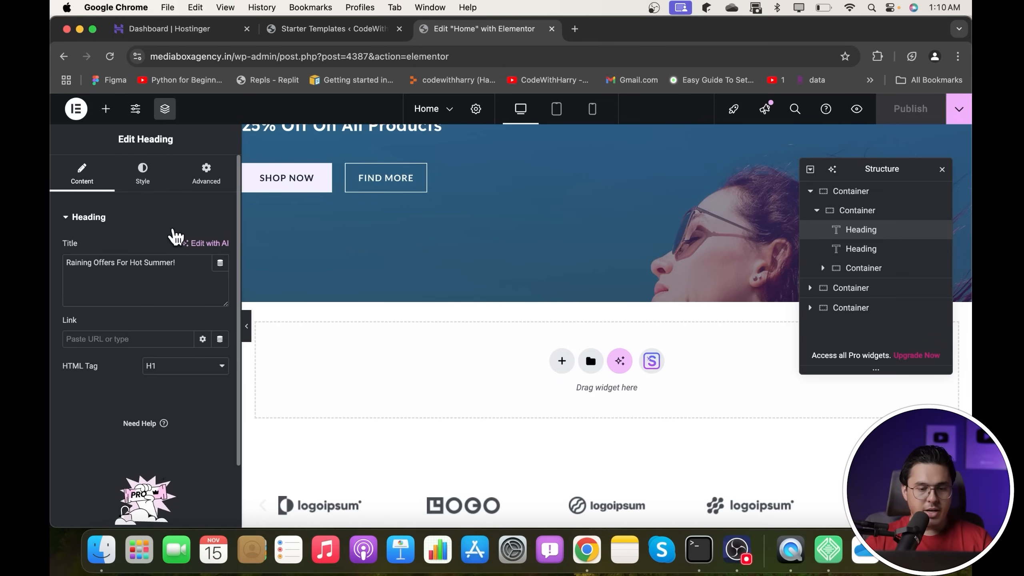
- Make the new section a two-column grid layout
{"action": "left_click", "coordinate": [560, 358]}
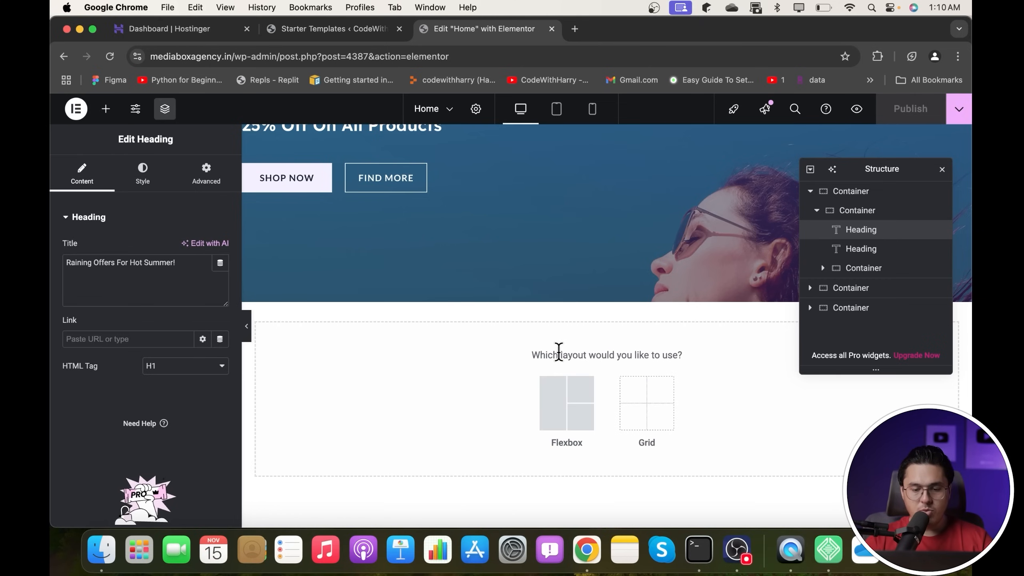
{"action": "left_click", "coordinate": [659, 416]}
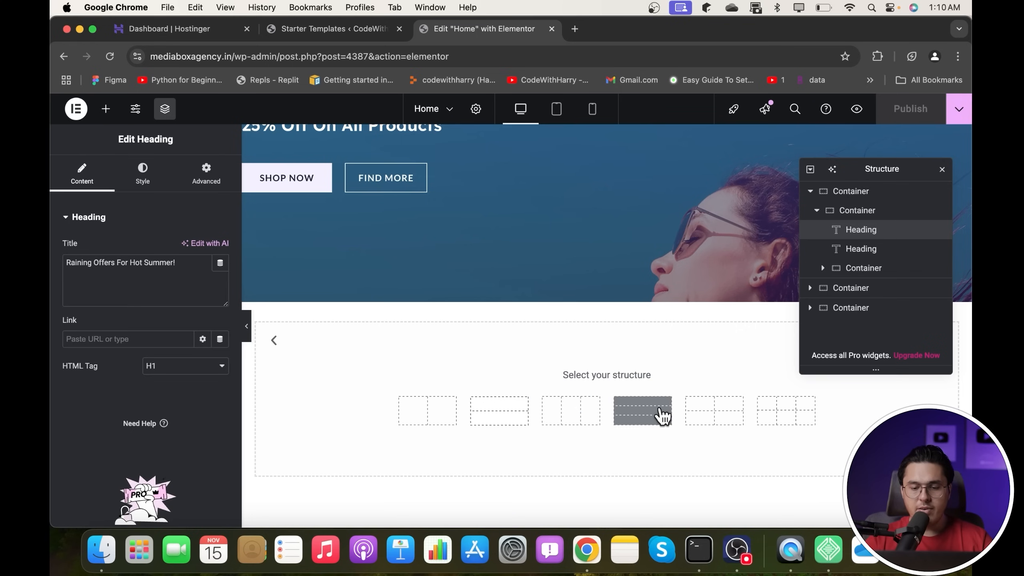
{"action": "left_click", "coordinate": [450, 412]}
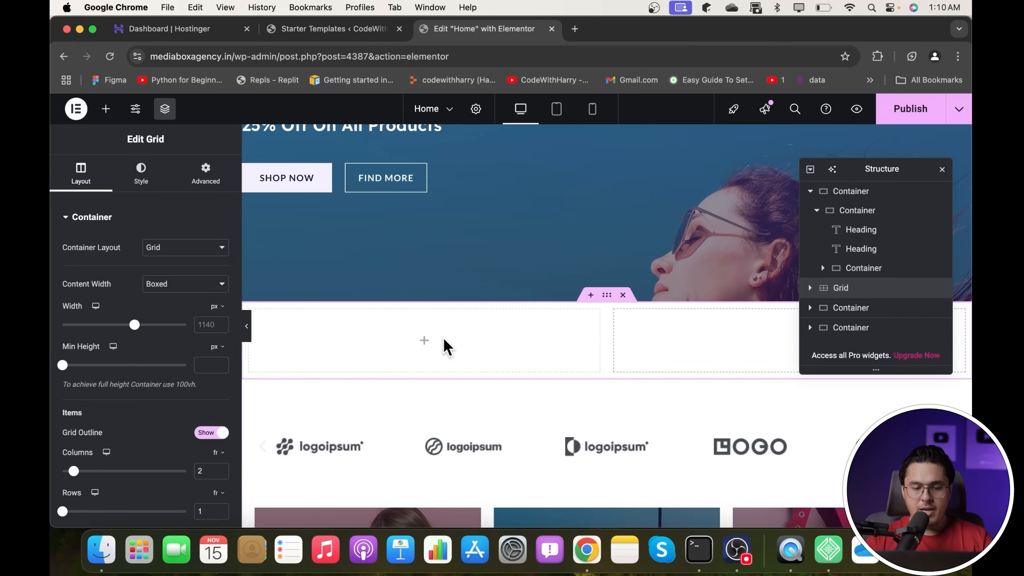
- Bring up the Elements panel for the first grid cell and scroll back to the Basic widgets
{"action": "left_click", "coordinate": [424, 342]}
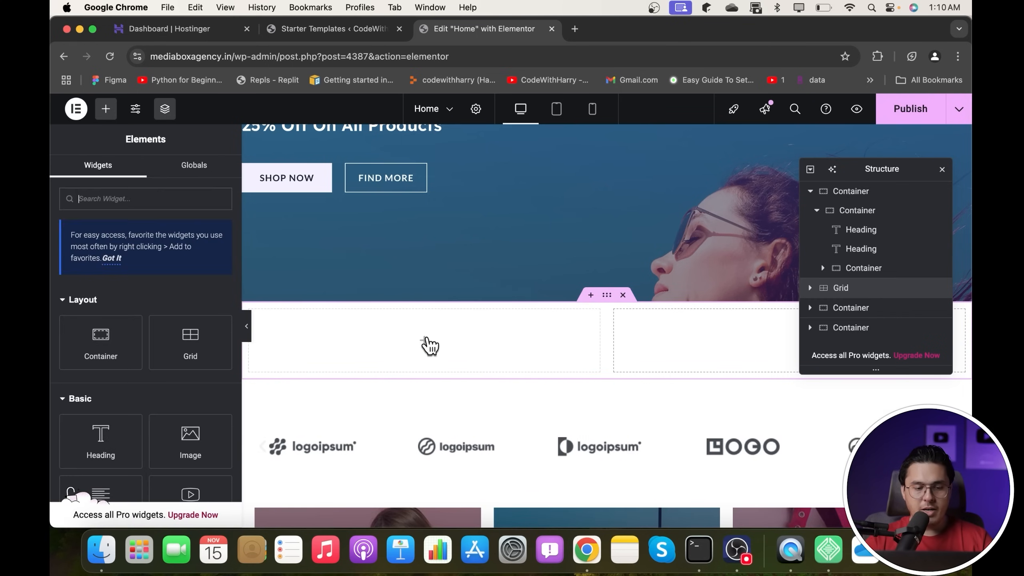
{"action": "scroll", "coordinate": [120, 234], "scroll_direction": "down", "scroll_amount": 3}
{"action": "scroll", "coordinate": [120, 238], "scroll_direction": "down", "scroll_amount": 6}
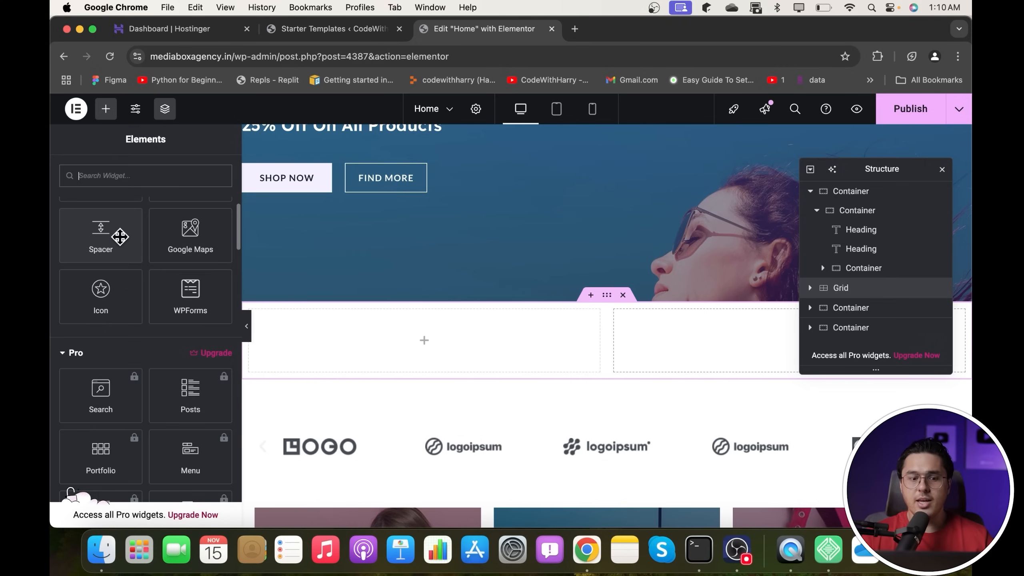
{"action": "scroll", "coordinate": [140, 286], "scroll_direction": "down", "scroll_amount": 3}
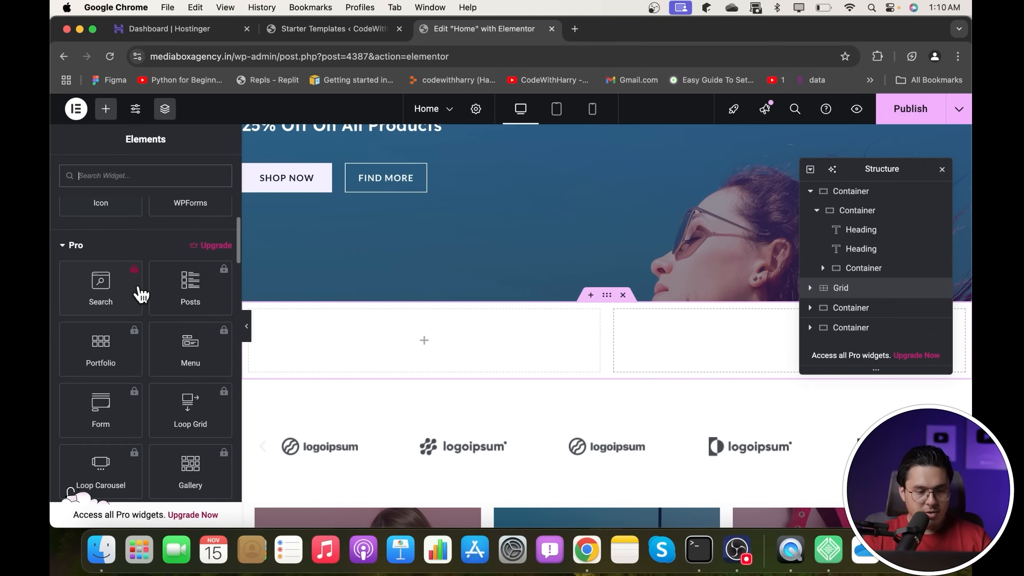
{"action": "scroll", "coordinate": [139, 293], "scroll_direction": "down", "scroll_amount": 2}
{"action": "scroll", "coordinate": [140, 293], "scroll_direction": "up", "scroll_amount": 4}
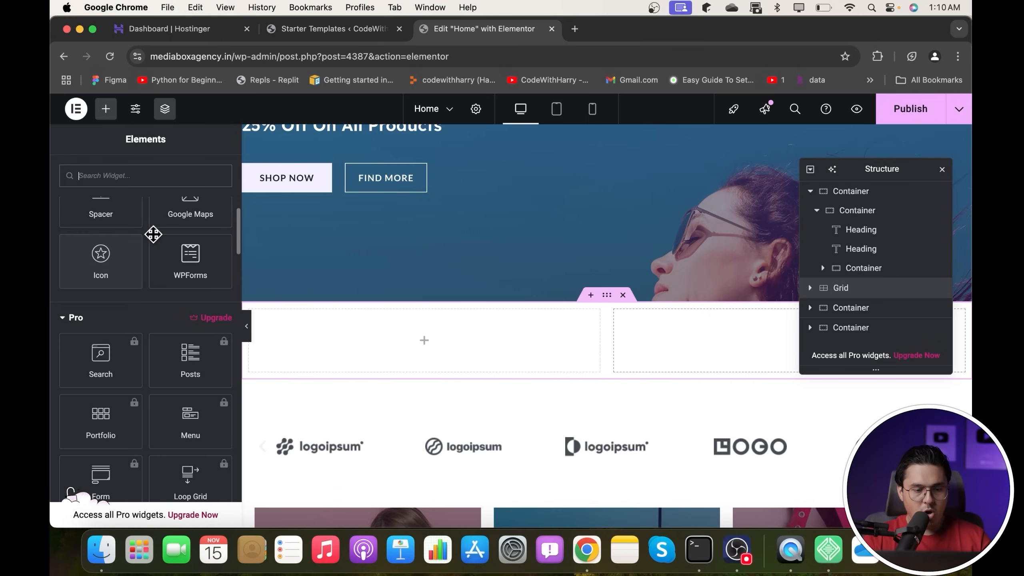
{"action": "scroll", "coordinate": [123, 375], "scroll_direction": "up", "scroll_amount": 7}
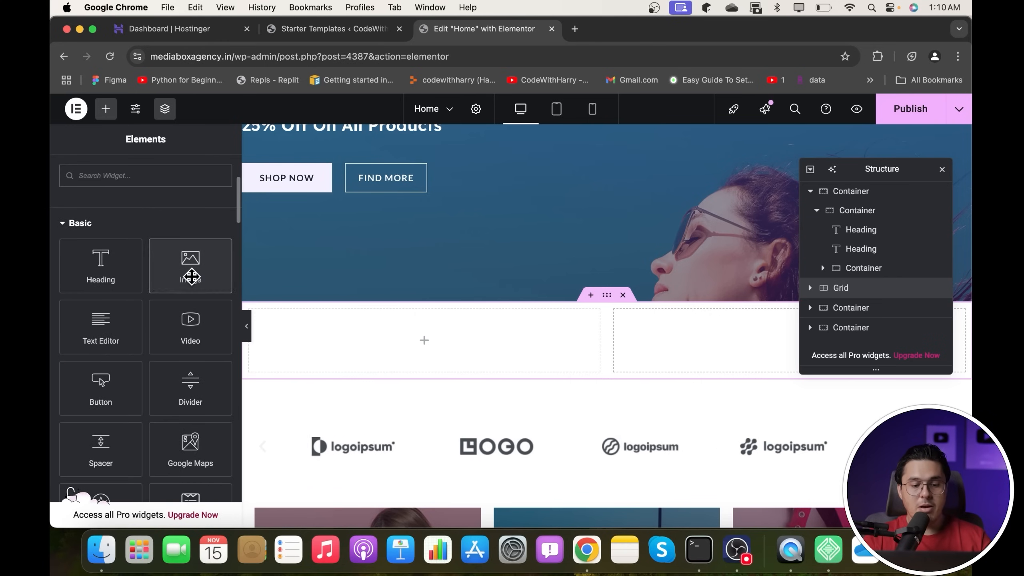
- Place an Image widget in the left cell showing the denim shorts photo from the Media Library
{"action": "left_click", "coordinate": [189, 274]}
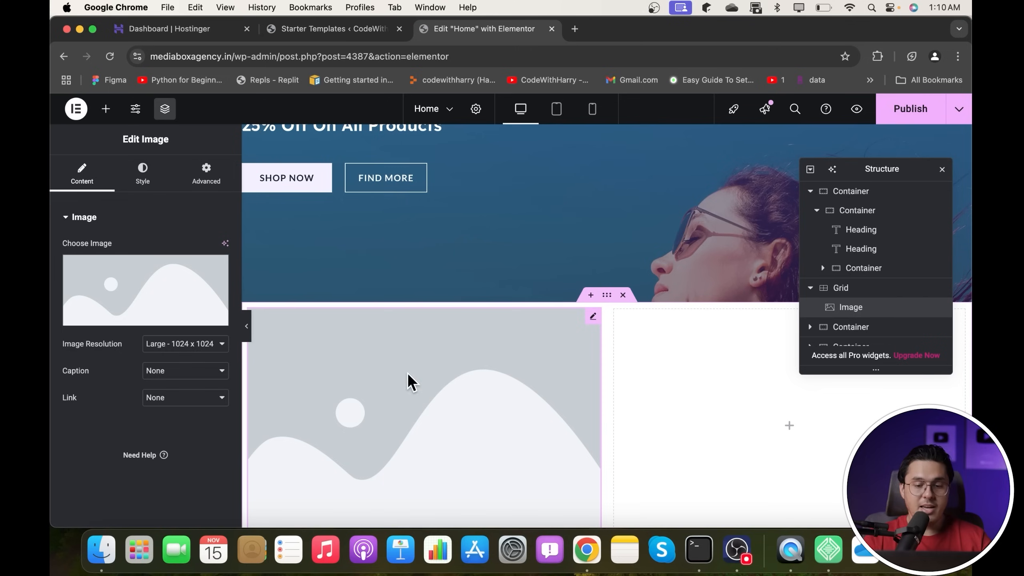
{"action": "scroll", "coordinate": [507, 375], "scroll_direction": "down", "scroll_amount": 3}
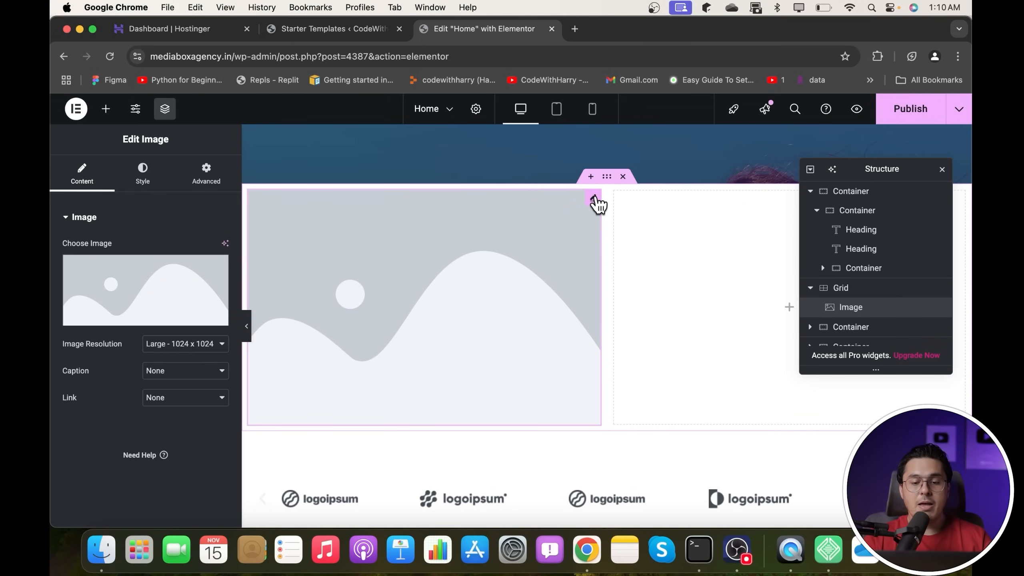
{"action": "left_click", "coordinate": [87, 323]}
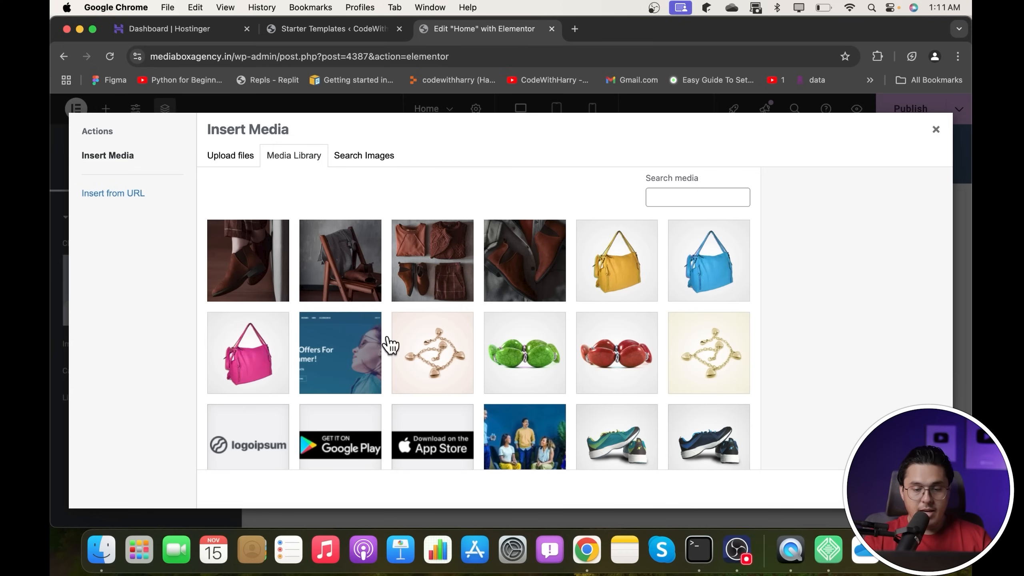
{"action": "scroll", "coordinate": [528, 341], "scroll_direction": "down", "scroll_amount": 2}
{"action": "scroll", "coordinate": [529, 341], "scroll_direction": "down", "scroll_amount": 15}
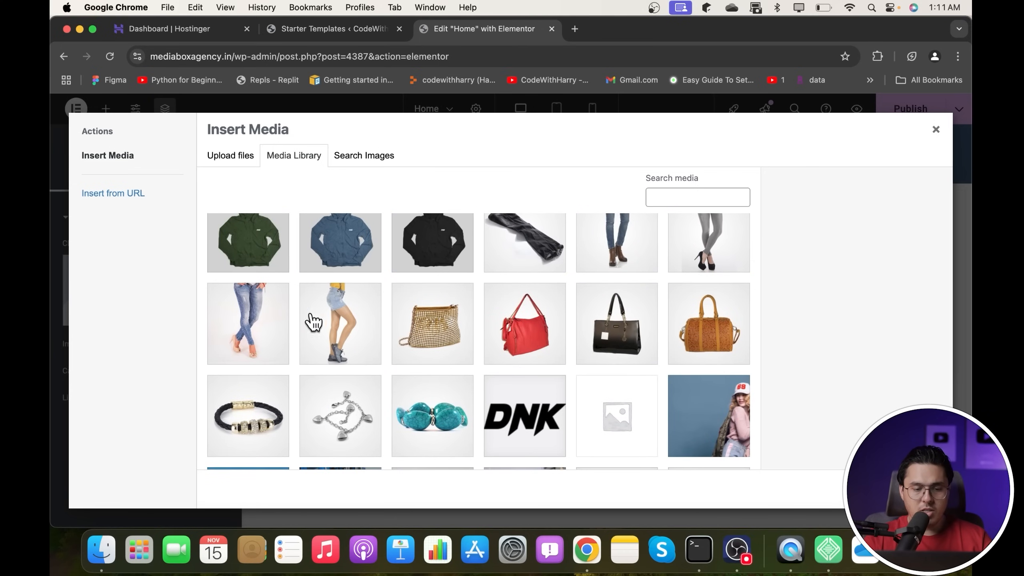
{"action": "left_click", "coordinate": [333, 325]}
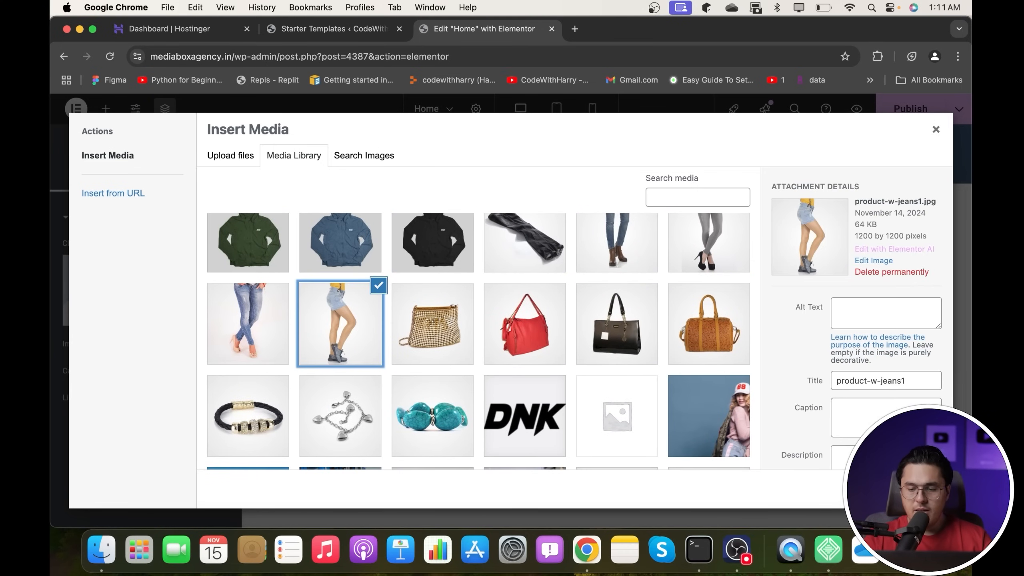
{"action": "left_click", "coordinate": [922, 489]}
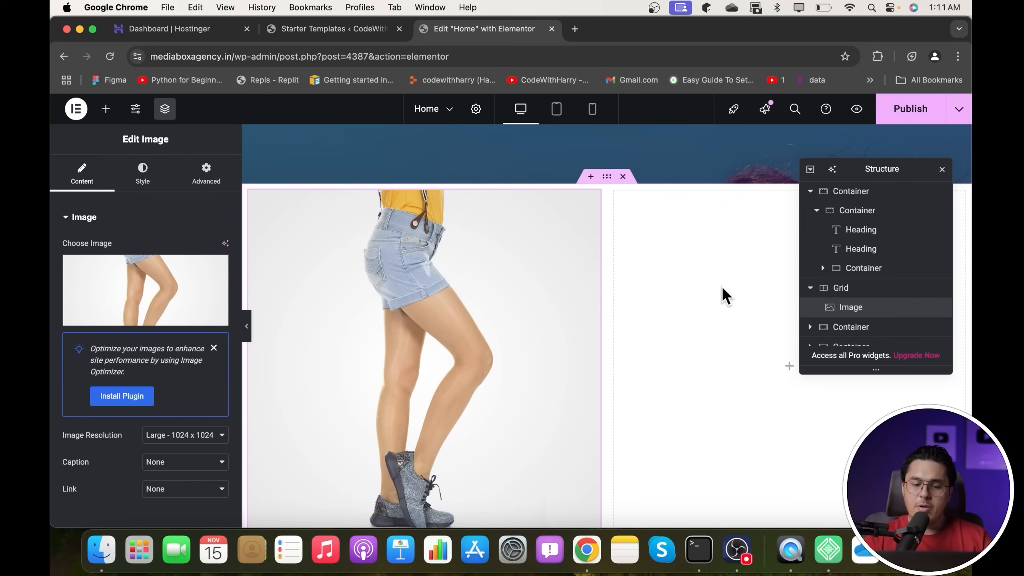
{"action": "scroll", "coordinate": [722, 285], "scroll_direction": "down", "scroll_amount": 2}
- Place an Image widget in the right cell showing the product-w-jeans2 photo
{"action": "left_click", "coordinate": [783, 306]}
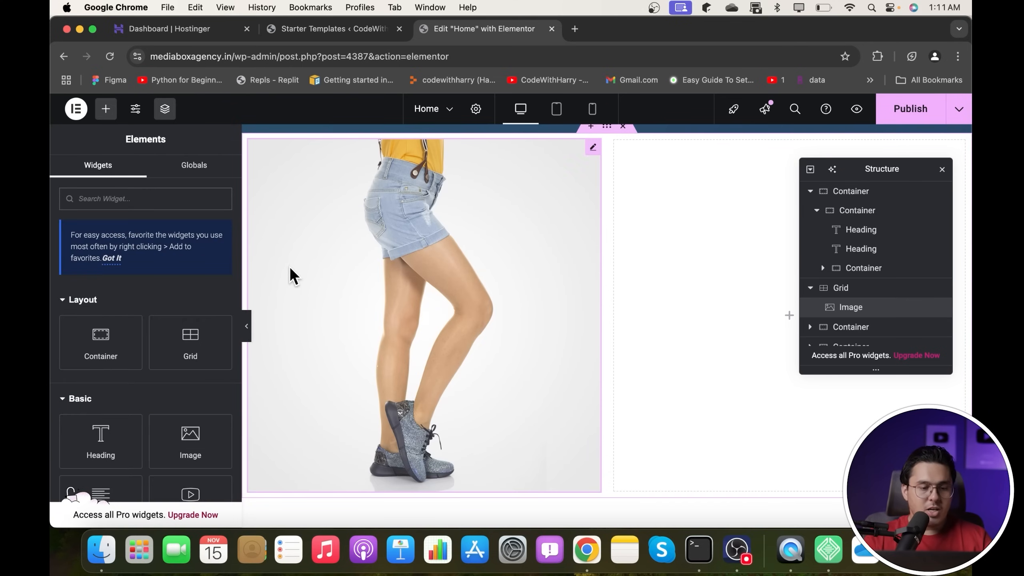
{"action": "scroll", "coordinate": [117, 351], "scroll_direction": "down", "scroll_amount": 1}
{"action": "left_click", "coordinate": [193, 352]}
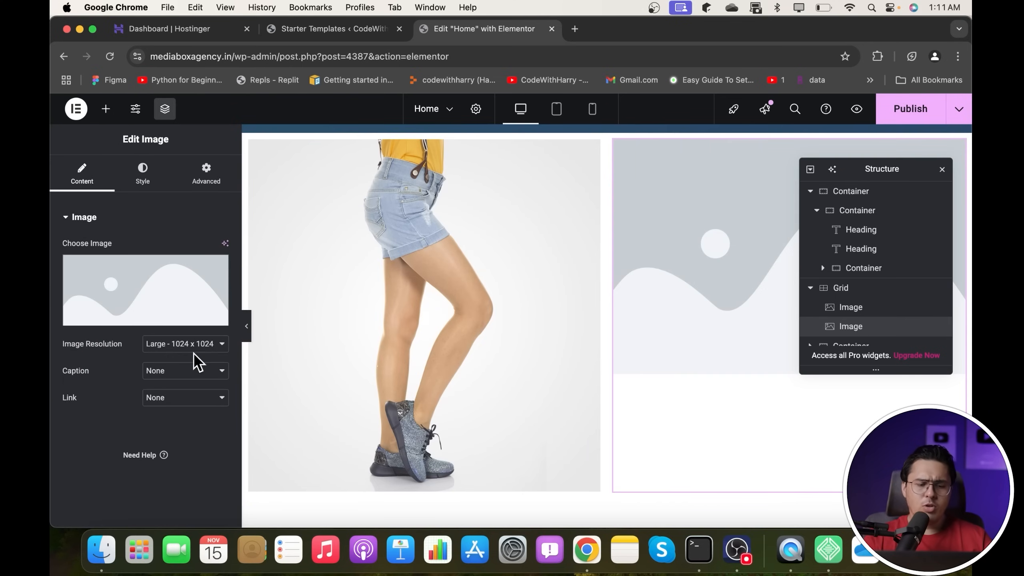
{"action": "left_click", "coordinate": [157, 292]}
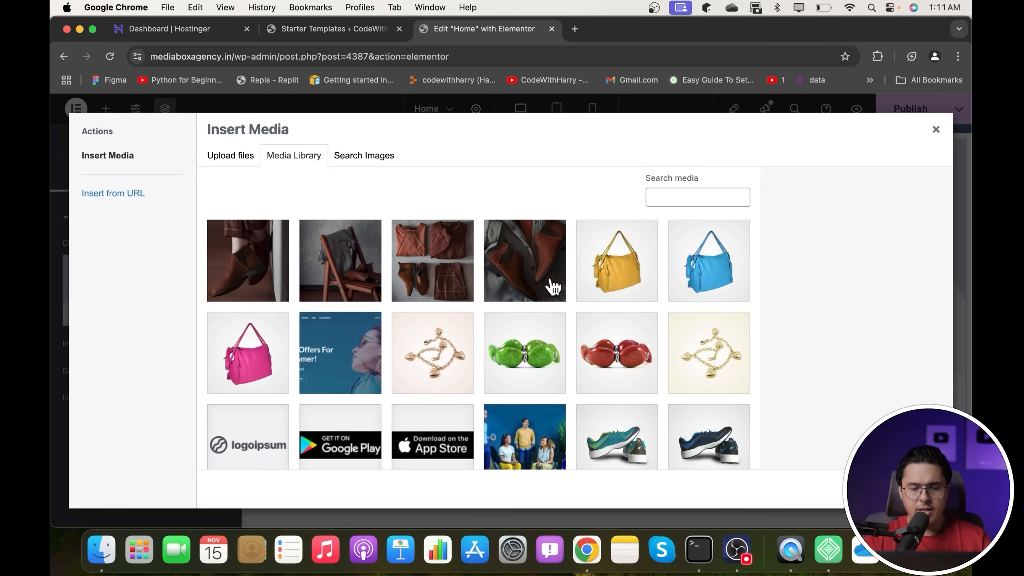
{"action": "scroll", "coordinate": [553, 286], "scroll_direction": "down", "scroll_amount": 15}
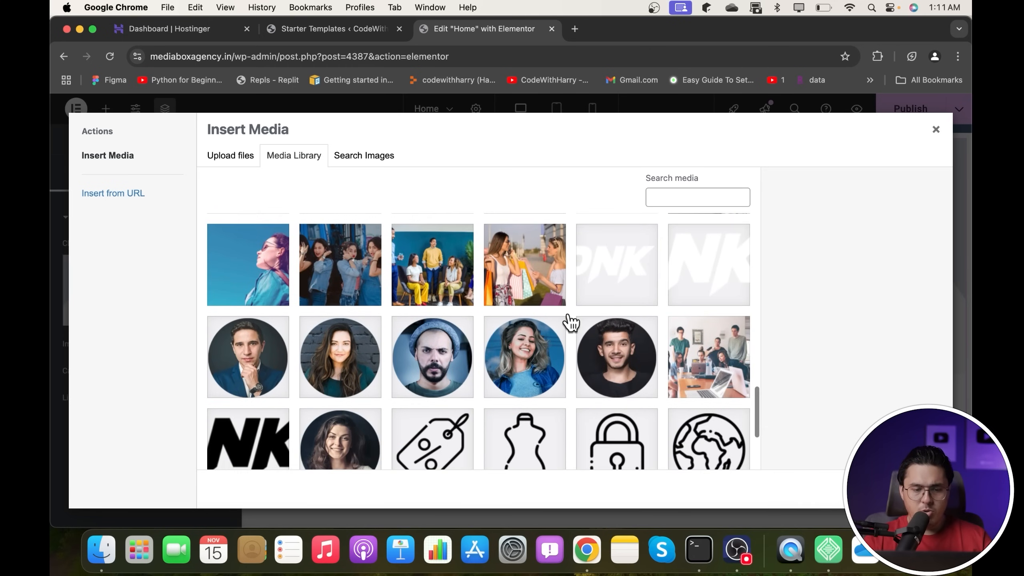
{"action": "scroll", "coordinate": [568, 322], "scroll_direction": "up", "scroll_amount": 6}
{"action": "left_click", "coordinate": [256, 379]}
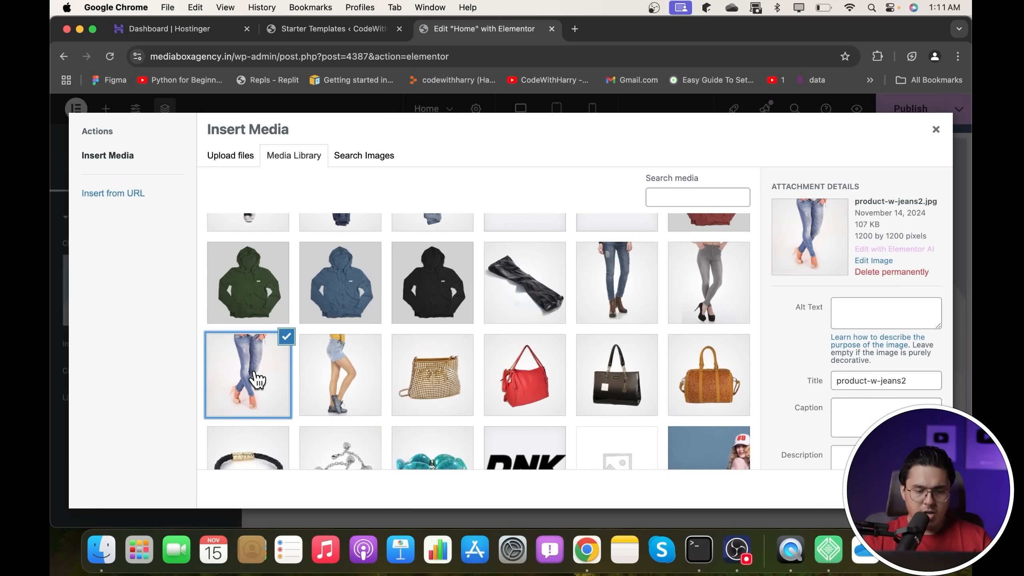
{"action": "left_click", "coordinate": [924, 489]}
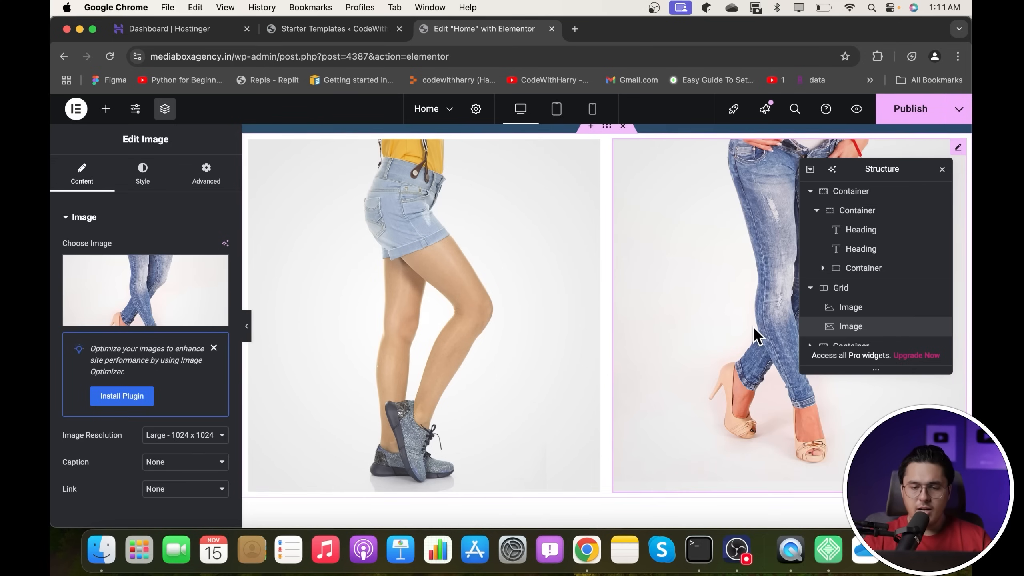
{"action": "scroll", "coordinate": [753, 326], "scroll_direction": "up", "scroll_amount": 2}
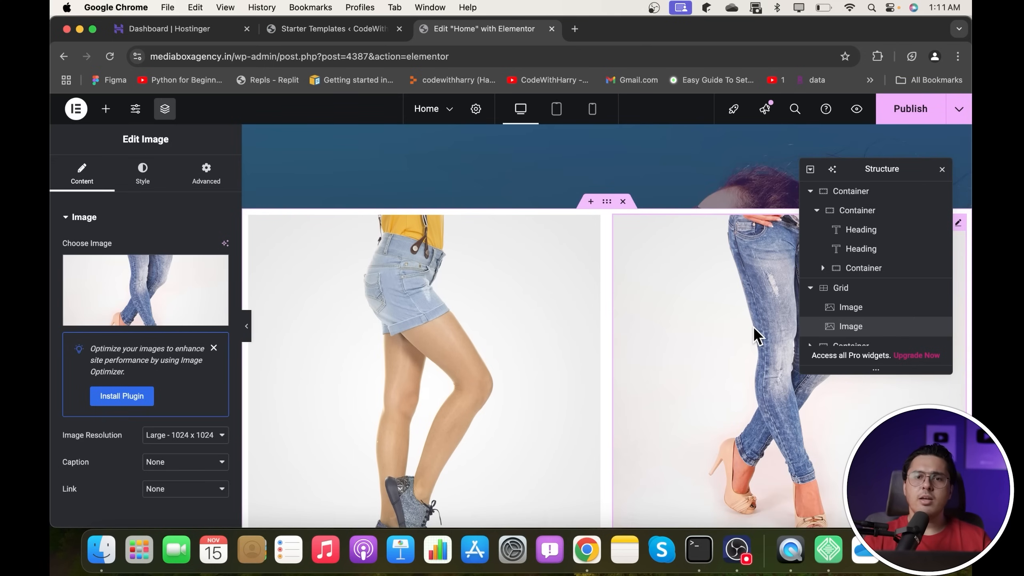
{"action": "scroll", "coordinate": [753, 326], "scroll_direction": "down", "scroll_amount": 8}
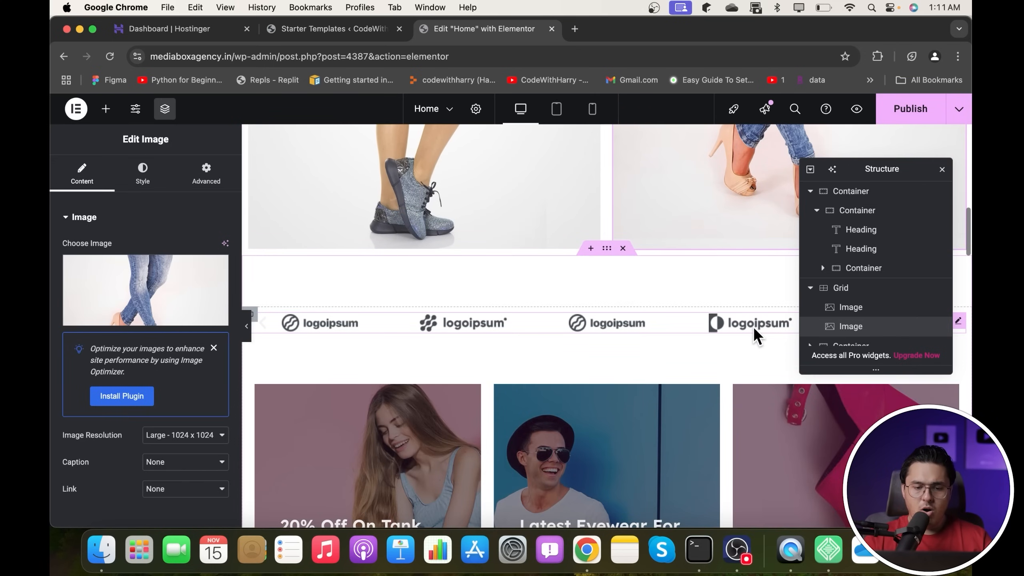
{"action": "scroll", "coordinate": [608, 262], "scroll_direction": "up", "scroll_amount": 6}
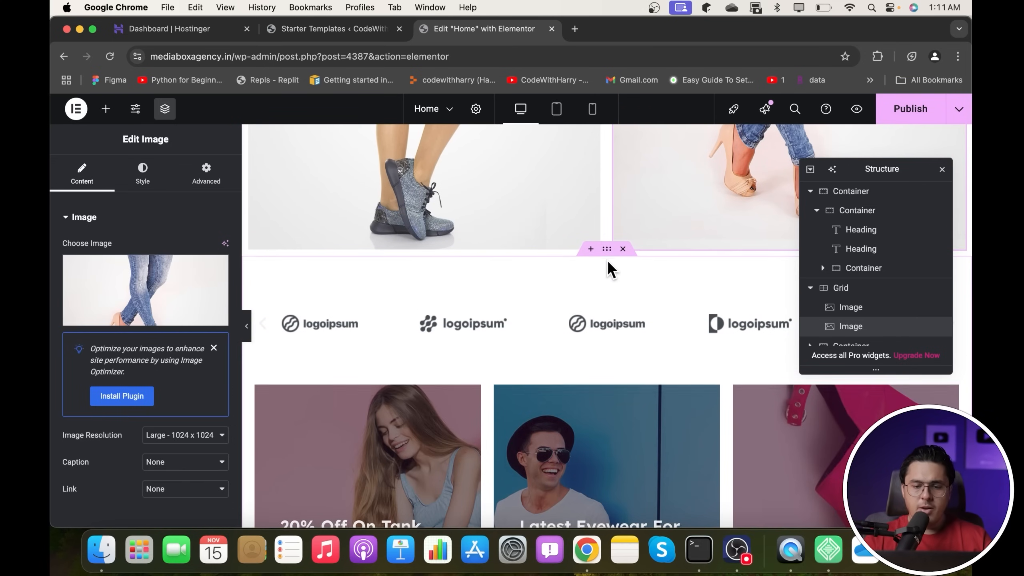
{"action": "scroll", "coordinate": [608, 259], "scroll_direction": "up", "scroll_amount": 1}
- Publish the homepage and check its Tablet and Mobile responsive previews
{"action": "left_click", "coordinate": [906, 108]}
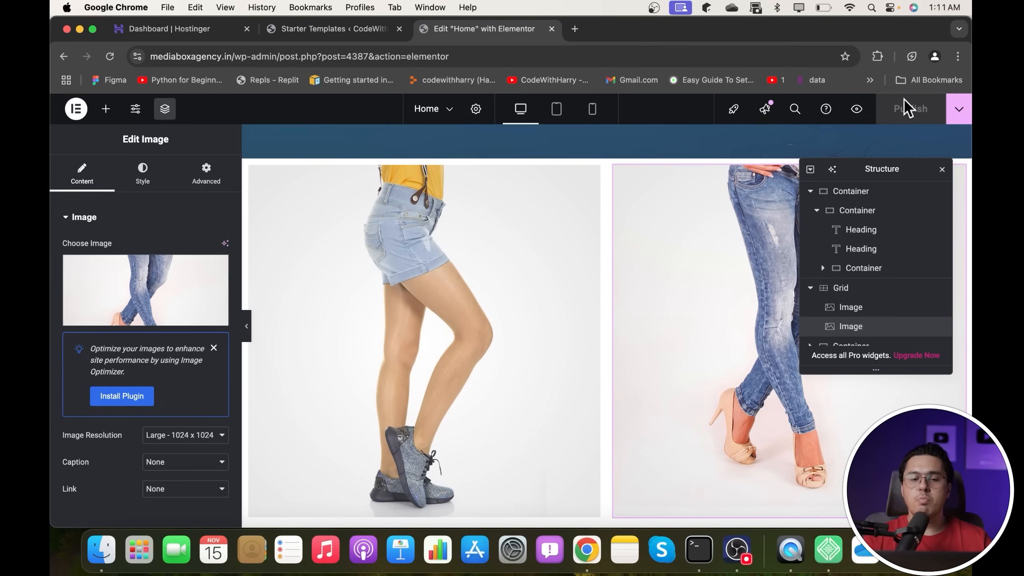
{"action": "left_click", "coordinate": [556, 117]}
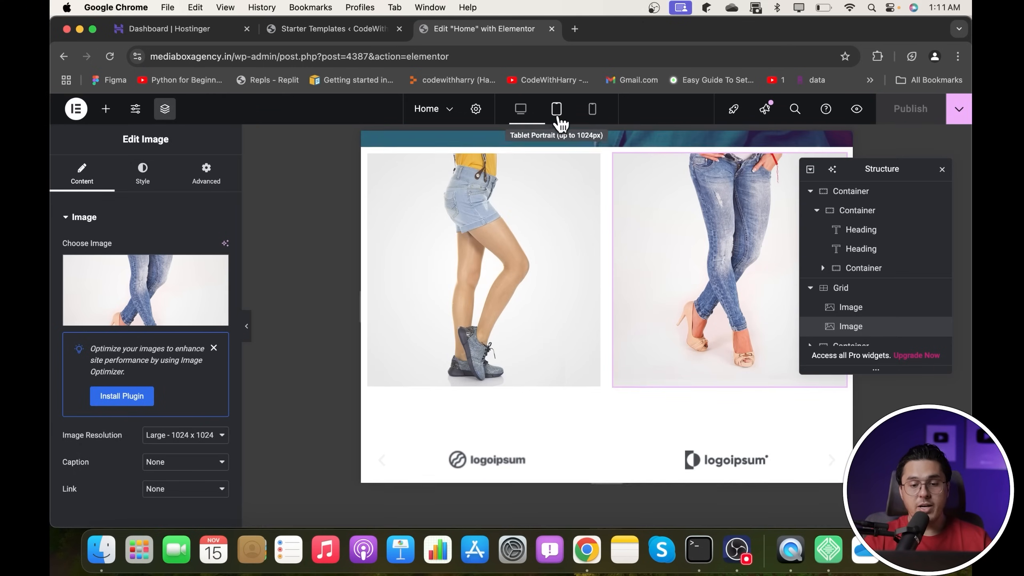
{"action": "left_click", "coordinate": [592, 119]}
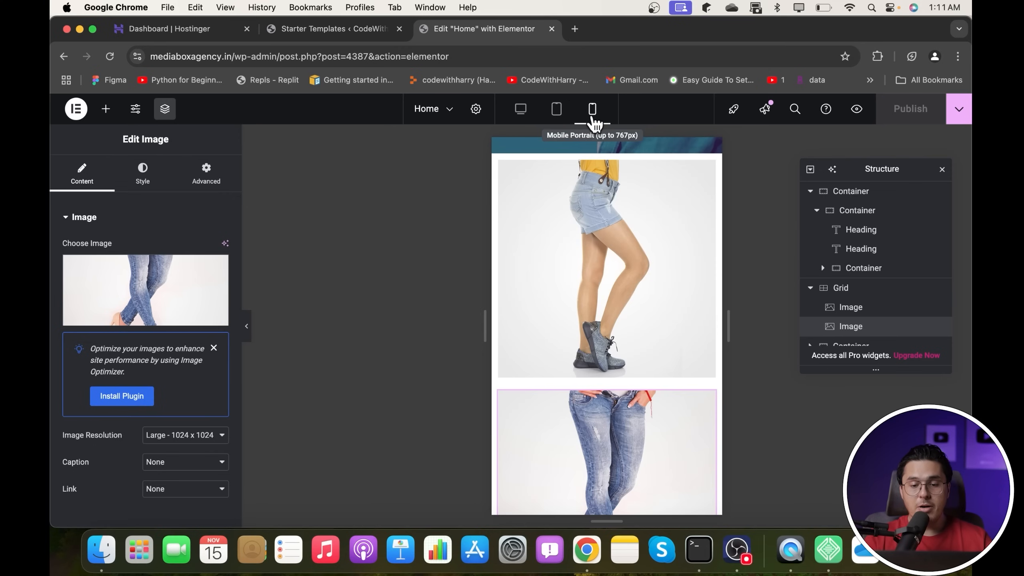
{"action": "left_click", "coordinate": [558, 113]}
{"action": "left_click", "coordinate": [528, 116]}
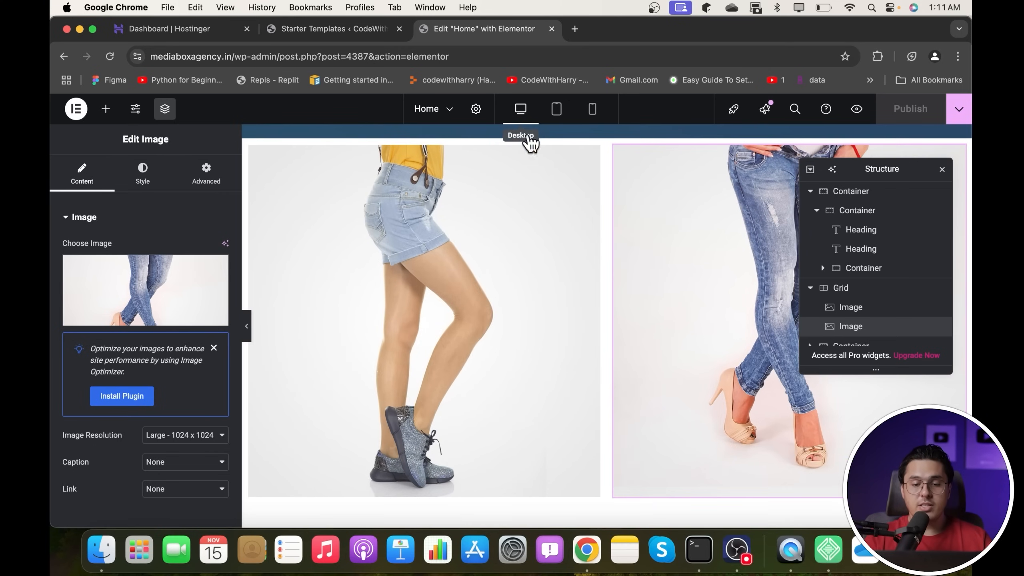
{"action": "scroll", "coordinate": [551, 313], "scroll_direction": "up", "scroll_amount": 10}
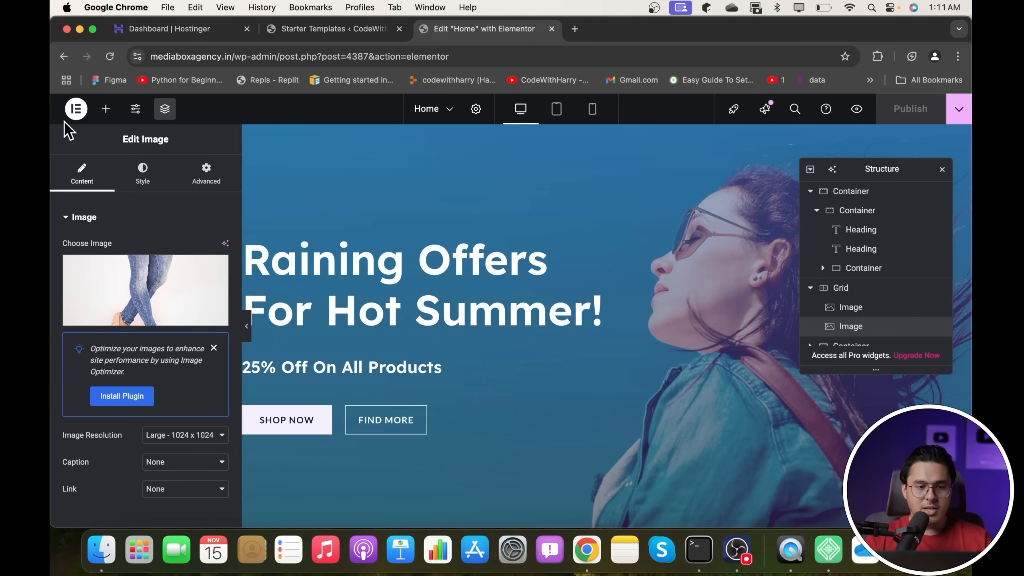
- Choose View Page from the Publish dropdown to see the live homepage with both images
{"action": "left_click", "coordinate": [963, 108]}
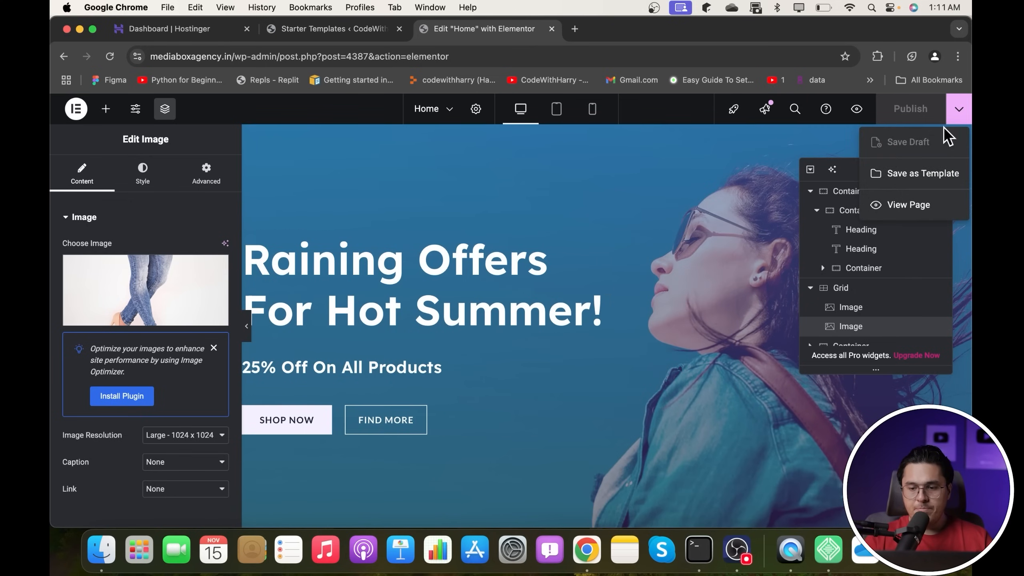
{"action": "left_click", "coordinate": [915, 204]}
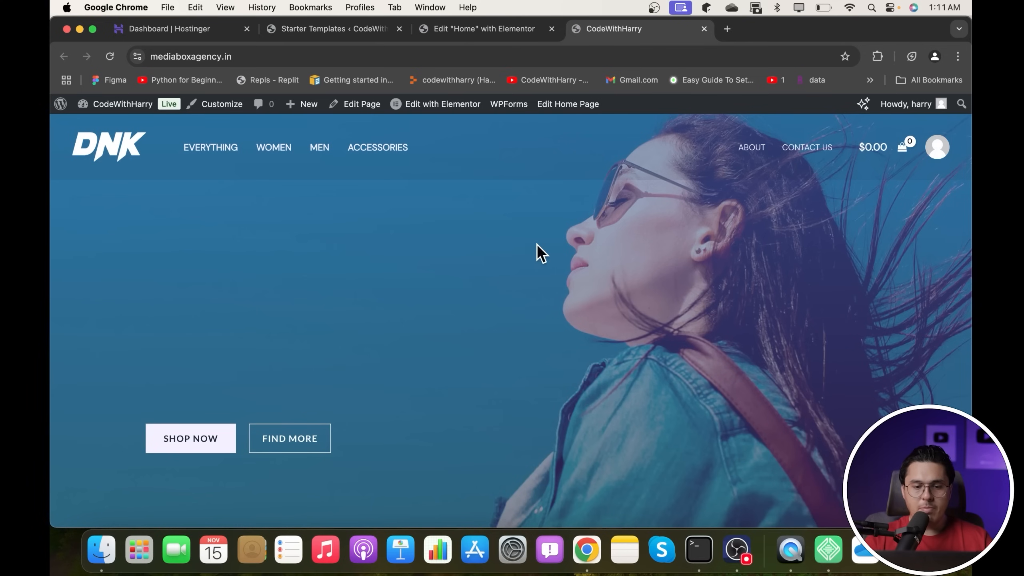
{"action": "scroll", "coordinate": [537, 244], "scroll_direction": "down", "scroll_amount": 10}
{"action": "scroll", "coordinate": [368, 256], "scroll_direction": "up", "scroll_amount": 1}
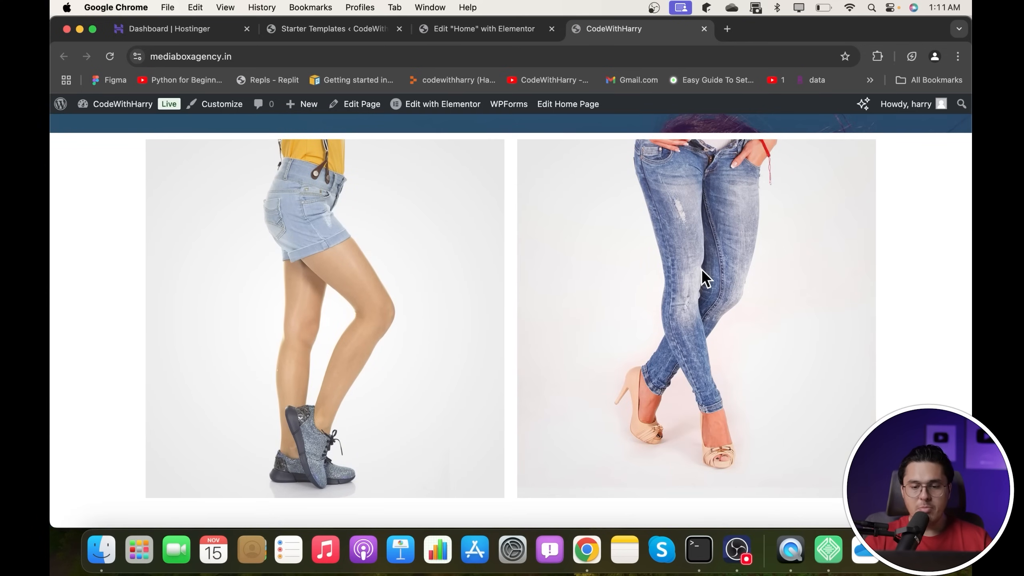